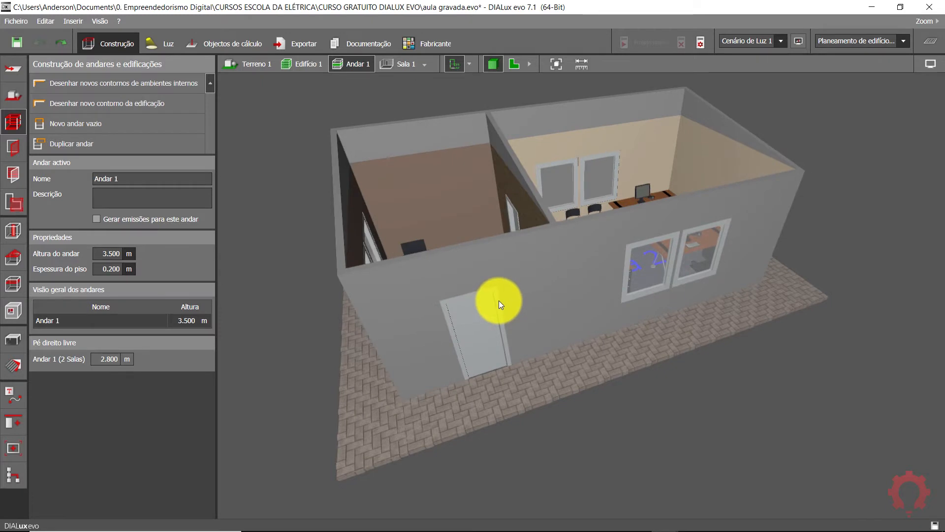
Choose the interior wall texture Caxaria de tábuas concrete-44 from the material catalogue as the active material
click(16, 363)
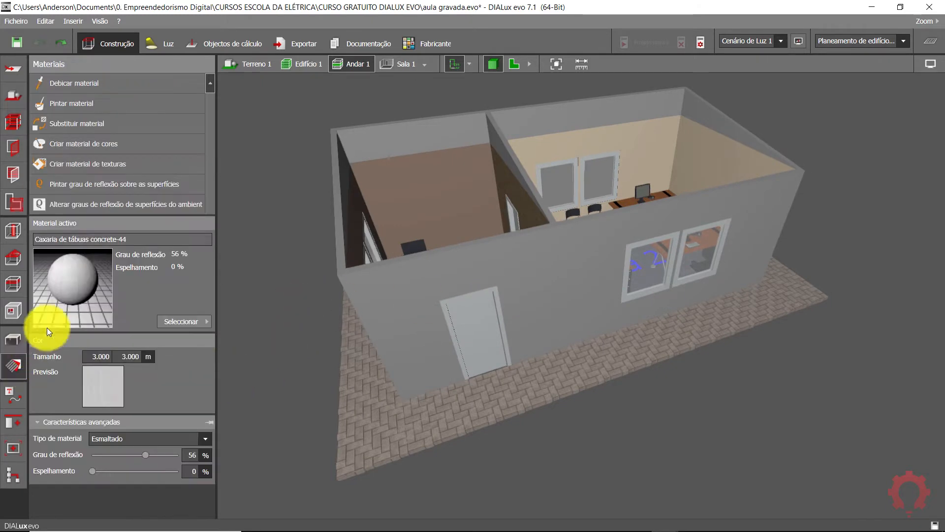
click(181, 322)
double_click(253, 384)
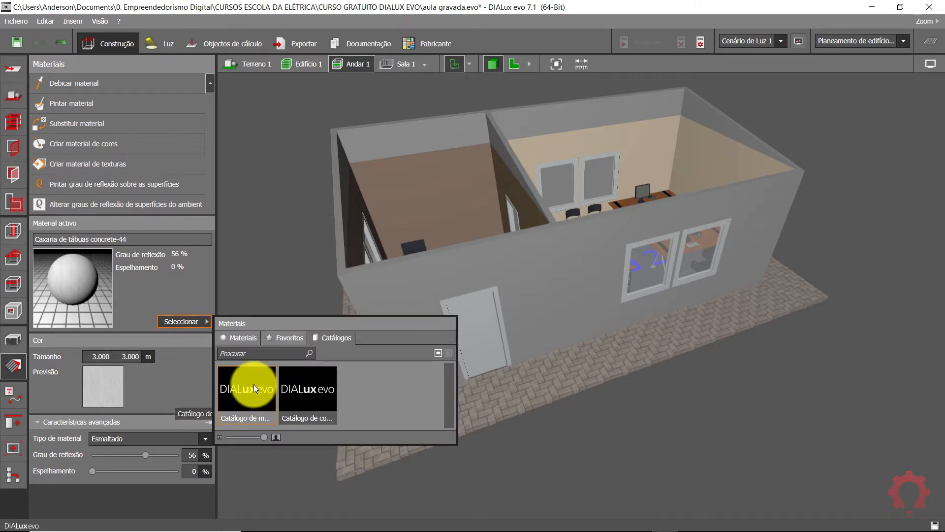
scroll(376, 282, up, 2)
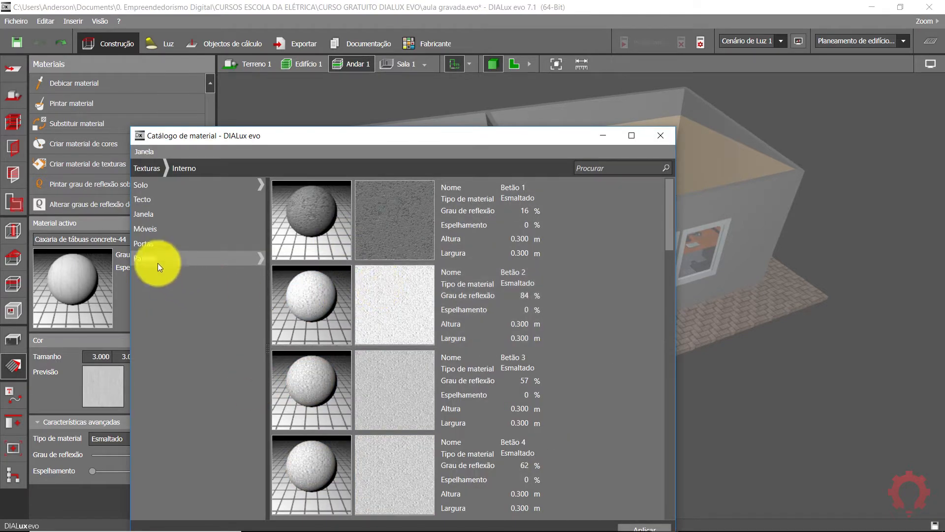
scroll(377, 294, down, 2)
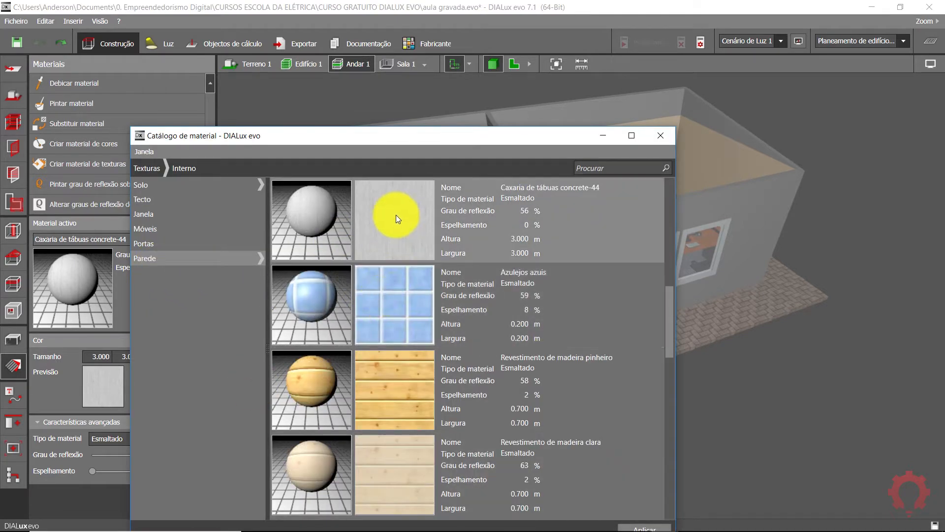
click(661, 135)
Paint the building's exterior walls with Caxaria de tábuas concrete-44 and display the whole building, Edifício 1
click(75, 104)
right_drag(460, 299, 764, 289)
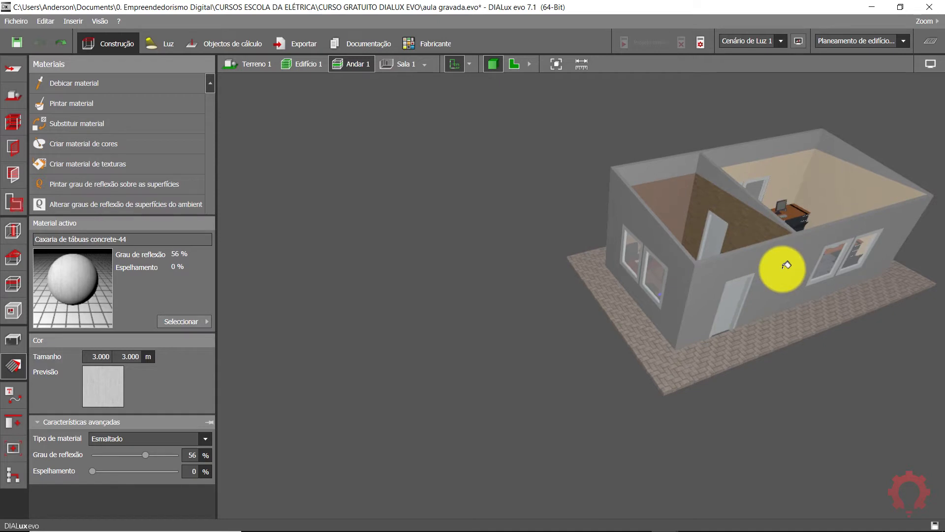
click(665, 270)
right_drag(702, 329, 696, 355)
mouse_move(787, 340)
right_down()
mouse_move(614, 336)
mouse_move(581, 320)
mouse_move(615, 295)
mouse_move(559, 300)
mouse_move(462, 279)
right_up()
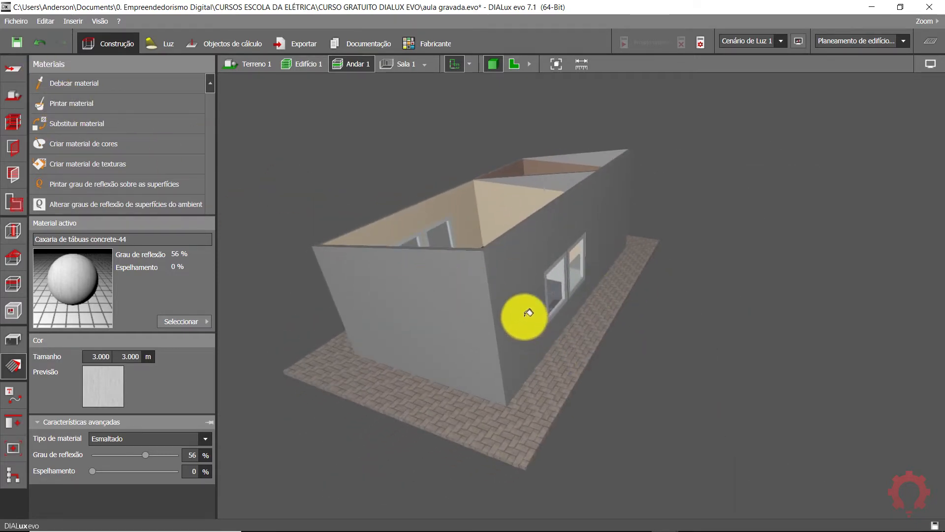
click(521, 280)
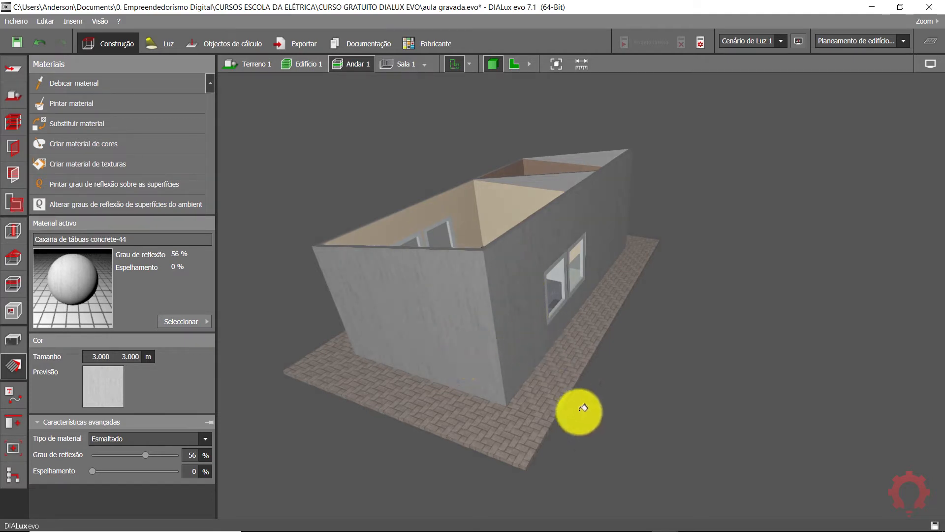
middle_drag(637, 432, 561, 252)
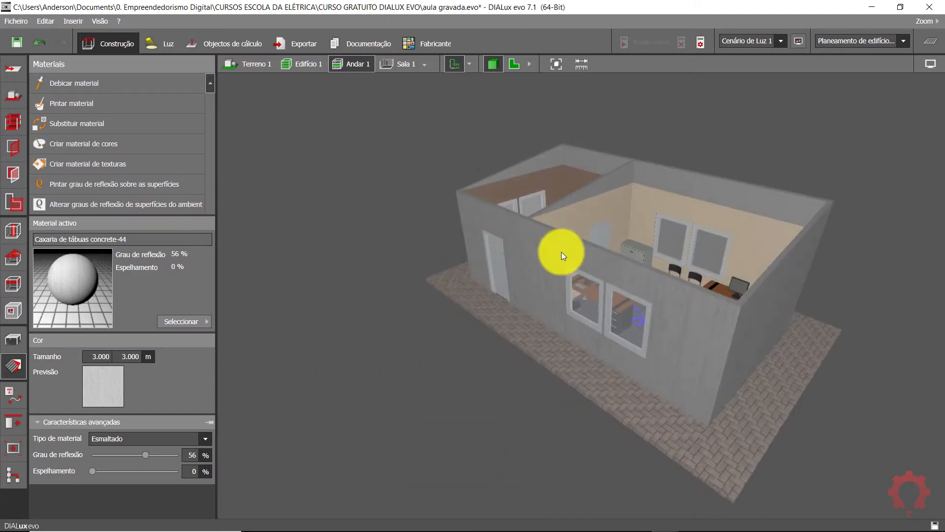
click(312, 66)
middle_drag(661, 462, 571, 321)
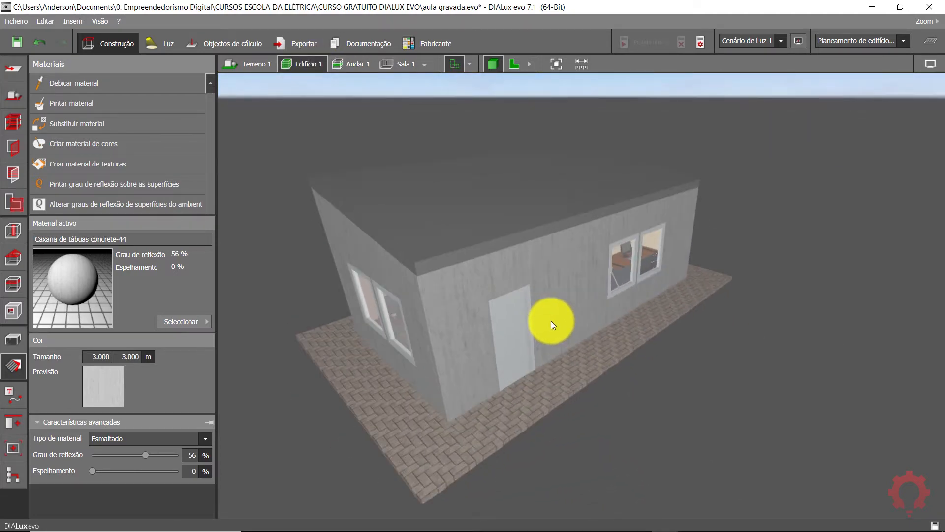
Choose the roof covering Telha palatinado from the exterior textures in the material catalogue
key(alt+Tab)
drag(404, 144, 383, 97)
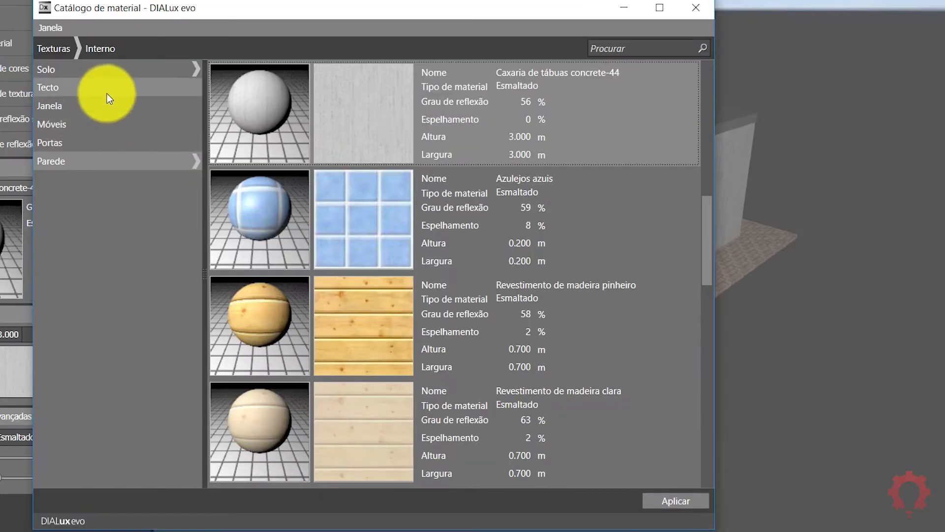
click(107, 93)
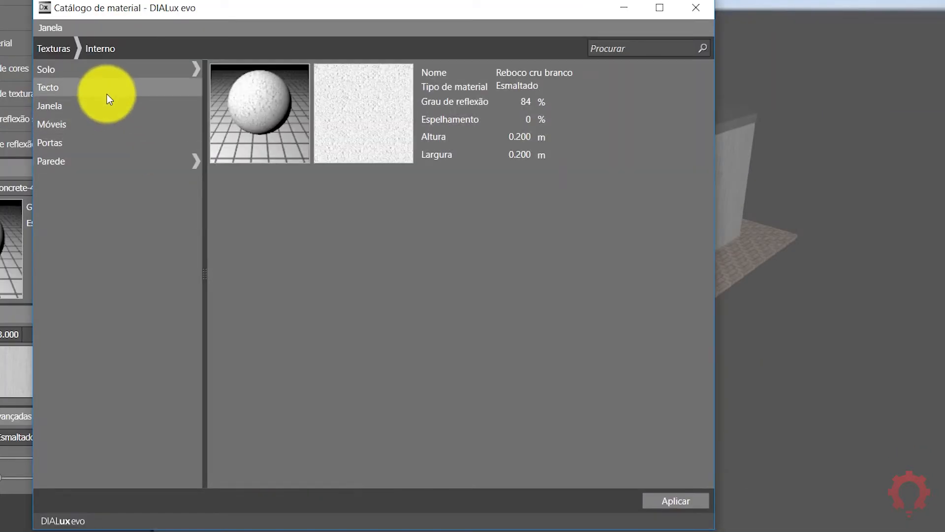
click(51, 49)
click(59, 72)
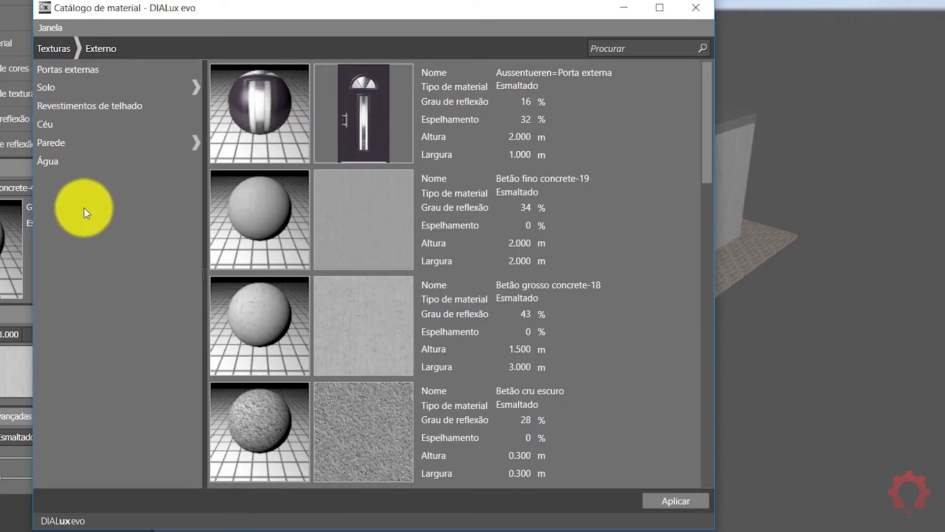
click(86, 112)
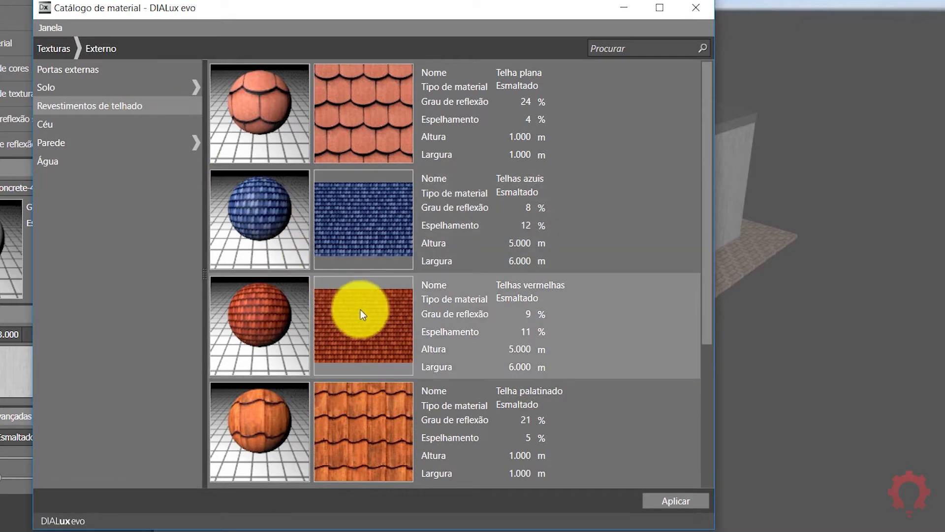
click(373, 423)
click(624, 8)
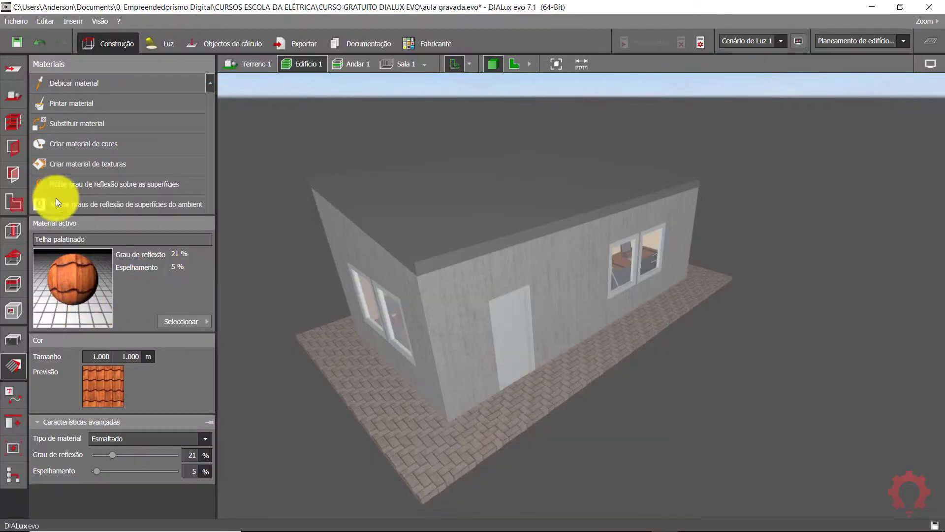
Paint the top surface of the roof with the Telha palatinado texture
click(68, 105)
click(386, 222)
mouse_move(386, 222)
mouse_down()
mouse_move(500, 348)
mouse_move(548, 345)
mouse_up()
scroll(548, 345, up, 3)
drag(683, 438, 534, 233)
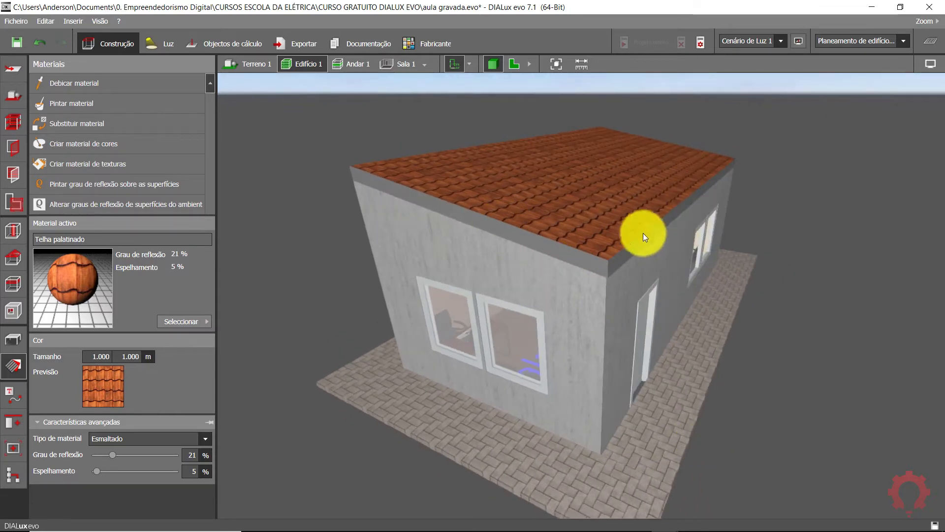
Pick 8002(Marrom semáforo) from the colour catalogue's browns and paint the roof edge above the narrow windowed wall
click(186, 321)
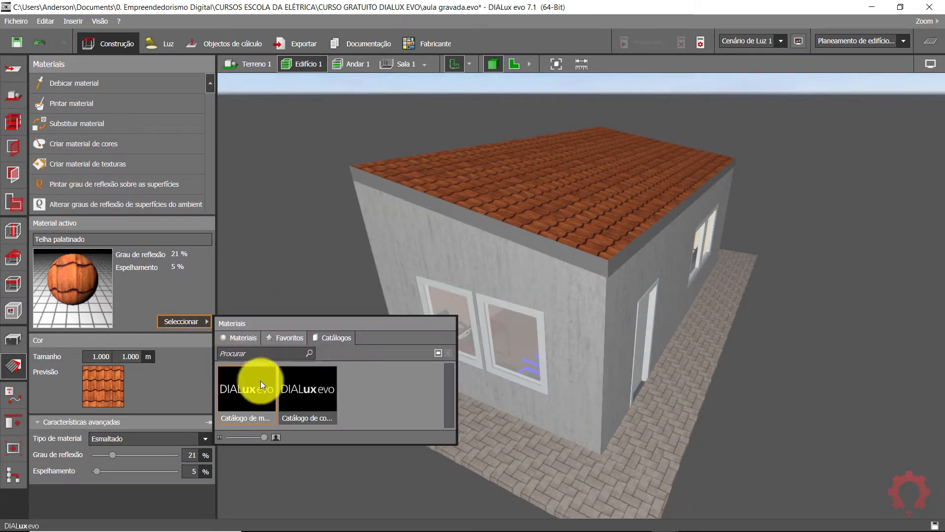
click(309, 384)
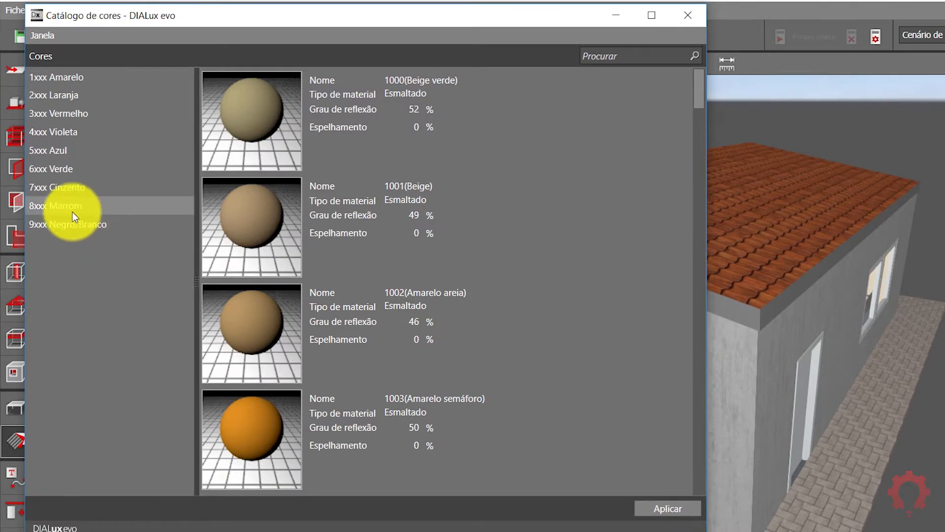
click(70, 206)
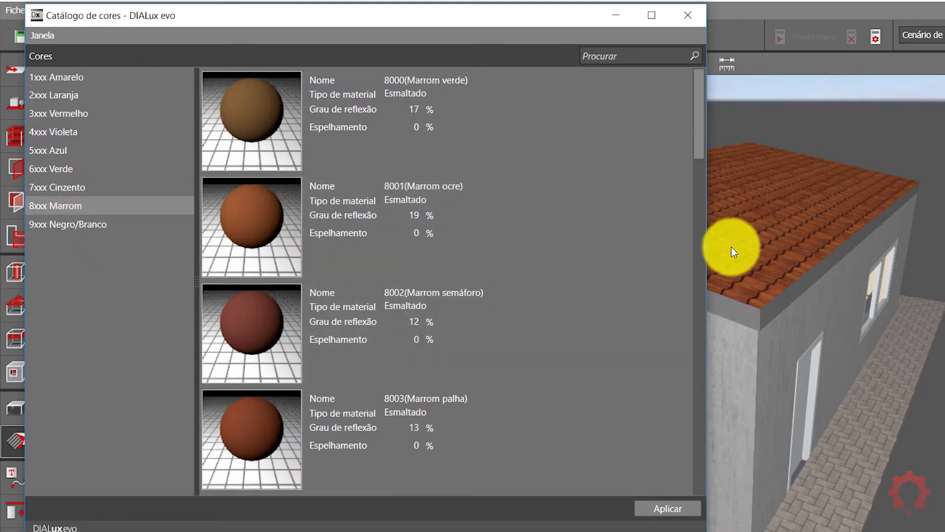
click(253, 315)
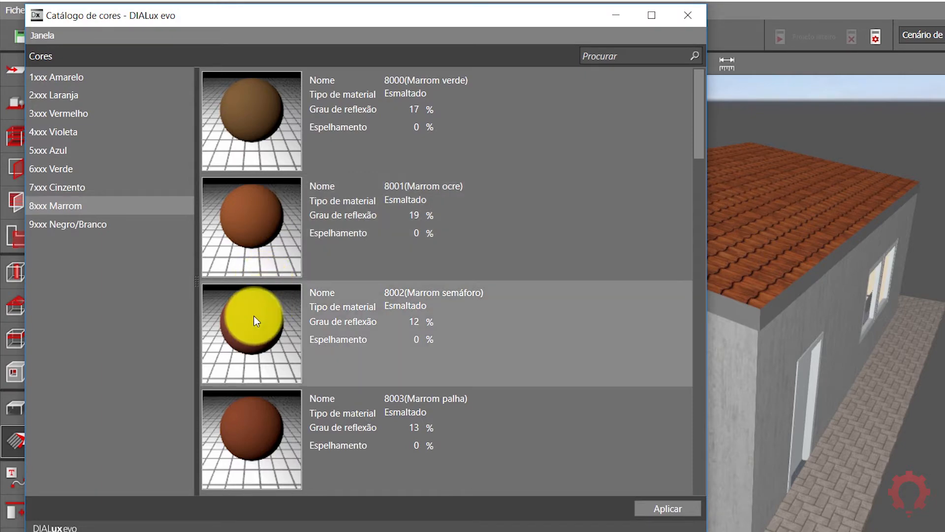
click(631, 19)
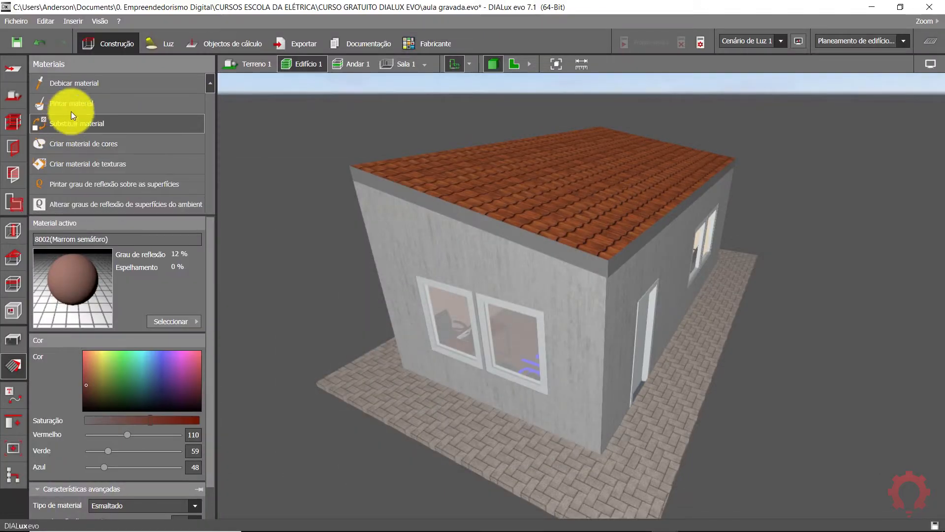
click(73, 104)
middle_drag(489, 228, 521, 209)
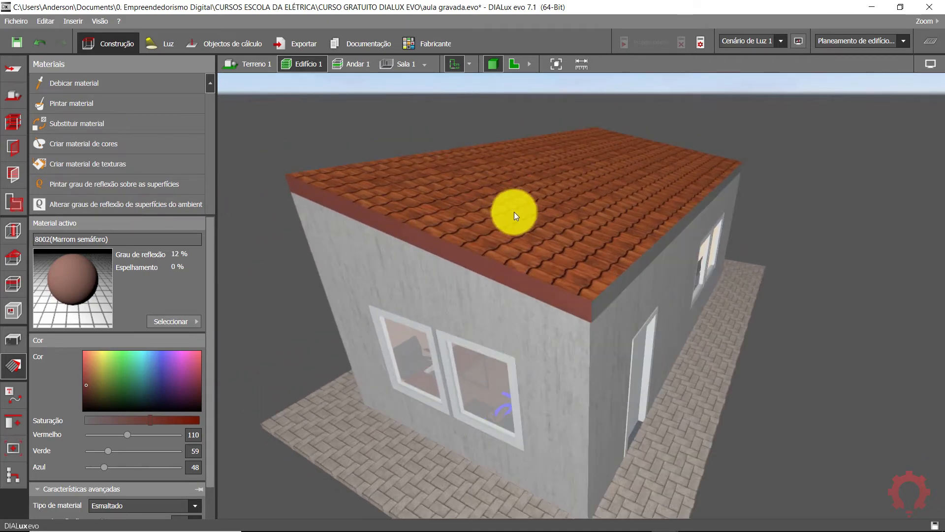
Try the colour 8012(Marrom vermelho) from the catalogue on the roof edge above the narrow windowed wall
key(alt+Tab)
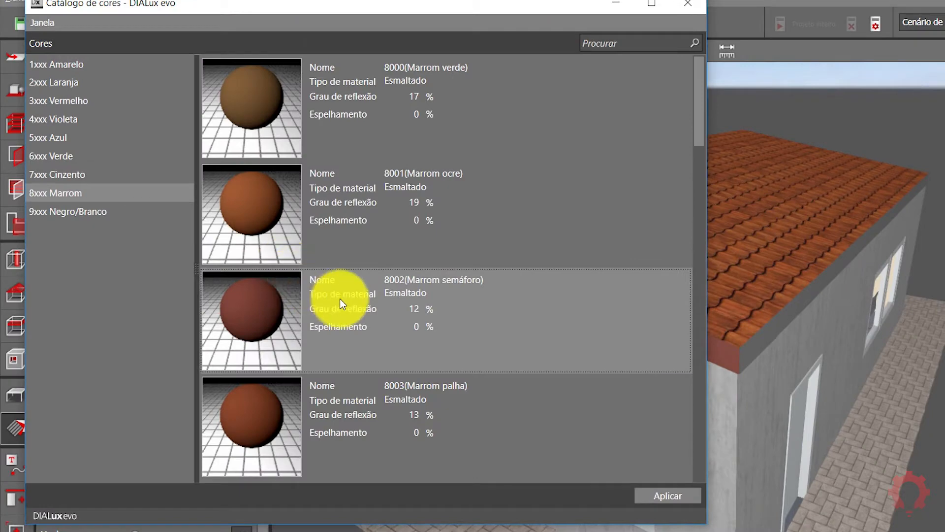
scroll(341, 299, down, 3)
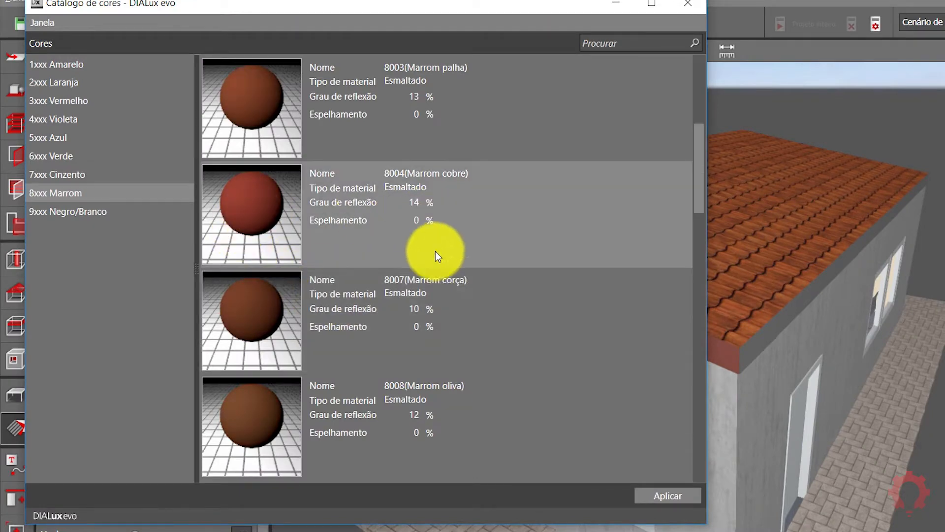
scroll(433, 246, down, 3)
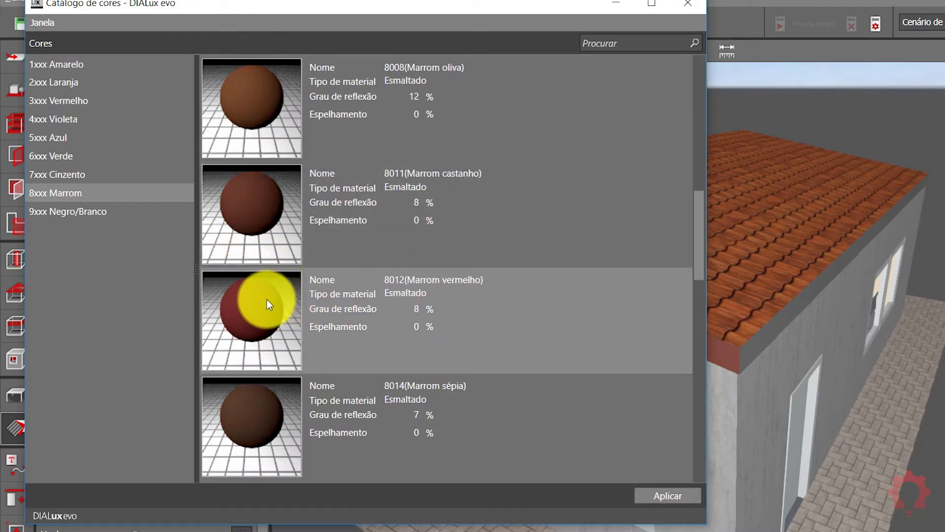
click(618, 5)
click(61, 102)
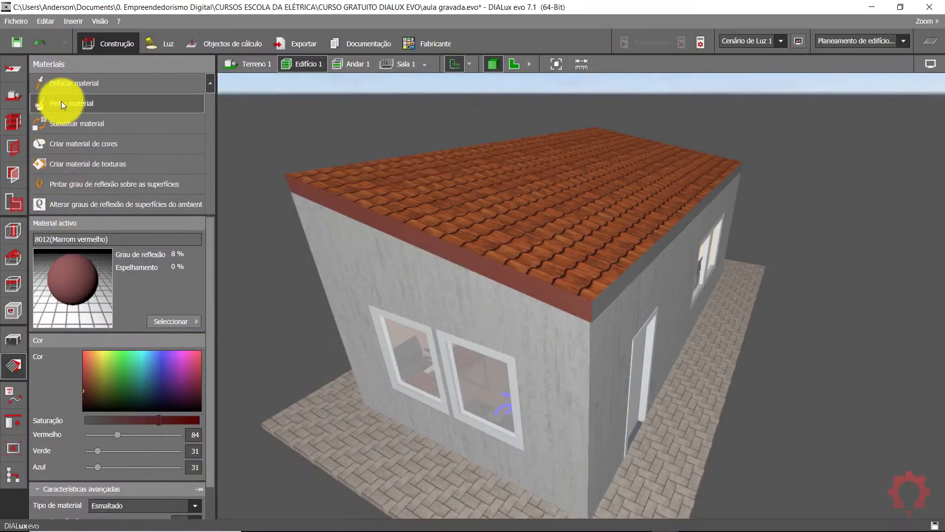
click(441, 243)
scroll(443, 268, down, 2)
middle_drag(443, 267, 495, 288)
scroll(482, 282, up, 3)
Choose the colour 8004(Marrom cobre) from the catalogue and repaint the roof edge above the narrow windowed wall
key(alt+Tab)
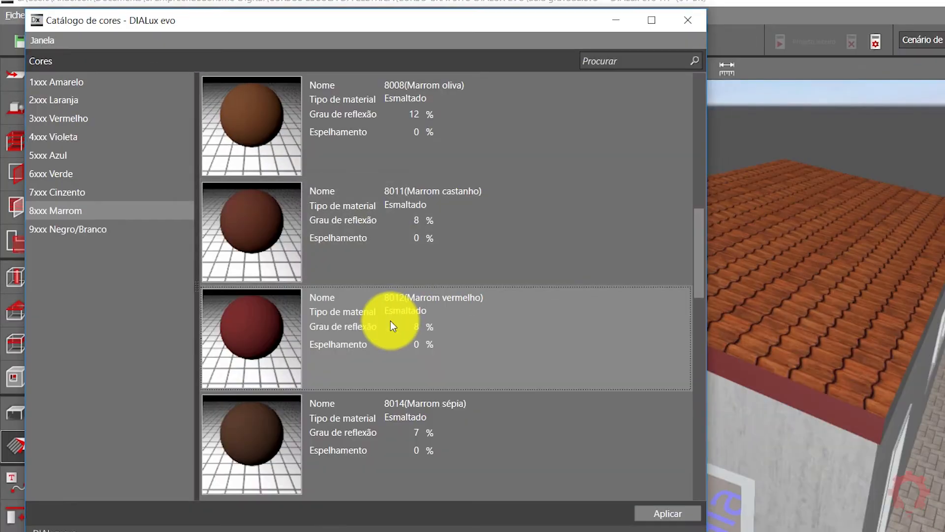
scroll(355, 216, up, 3)
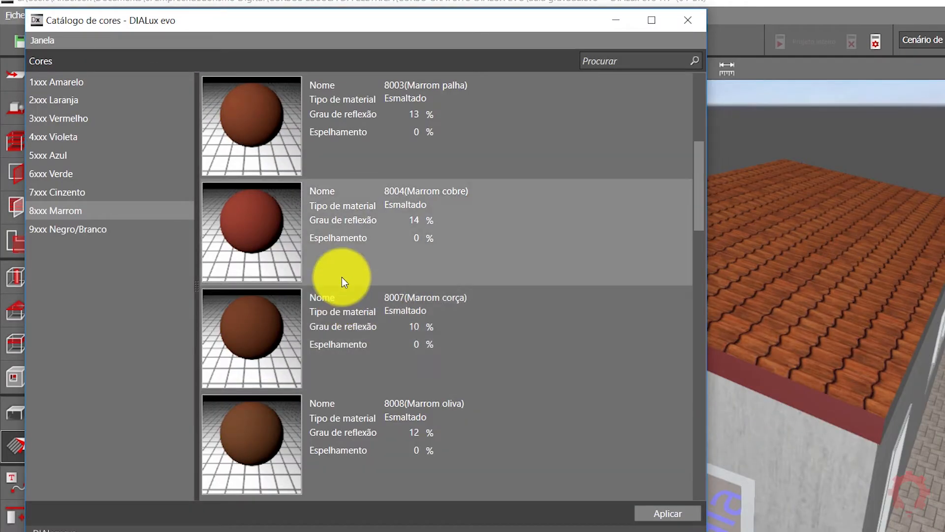
scroll(341, 277, up, 3)
scroll(361, 358, down, 3)
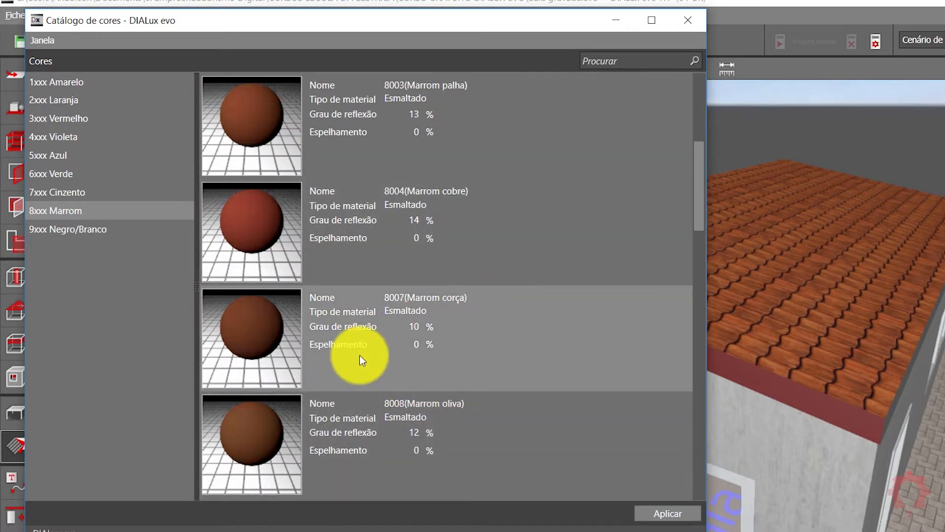
click(358, 247)
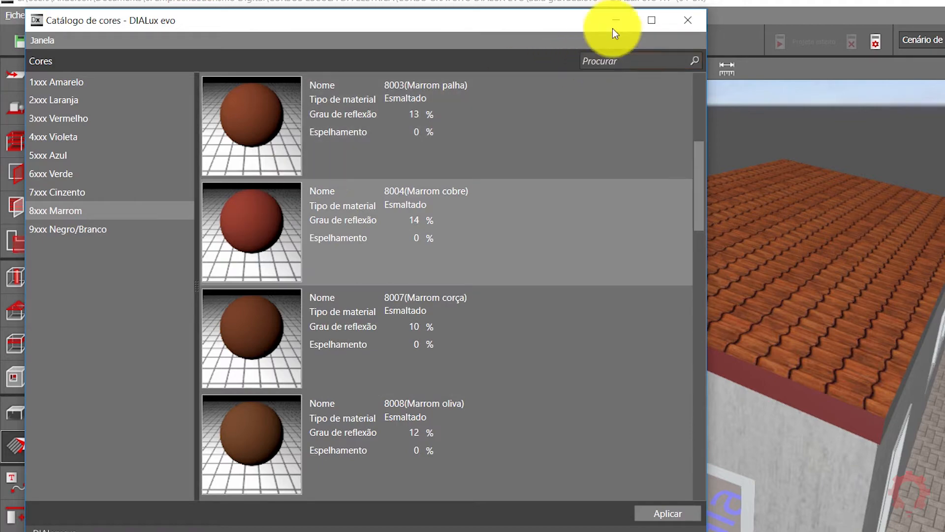
click(613, 28)
click(72, 103)
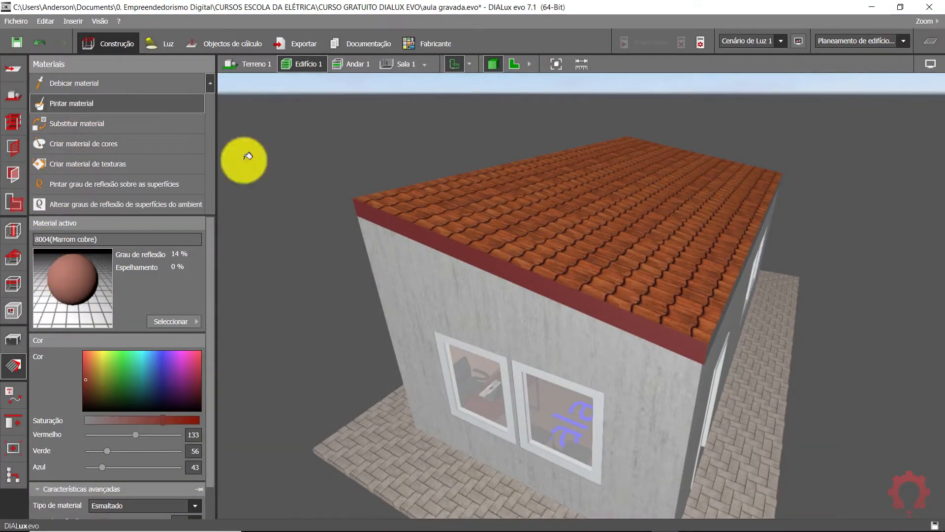
click(485, 267)
Paint the long roof edge above the entrance door with 8004(Marrom cobre)
scroll(500, 296, down, 3)
right_drag(502, 297, 416, 273)
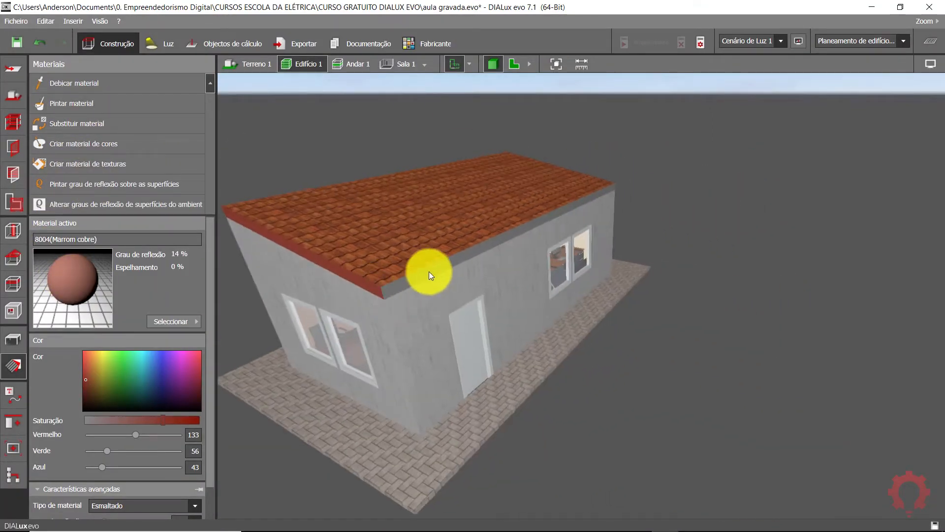
scroll(428, 270, up, 3)
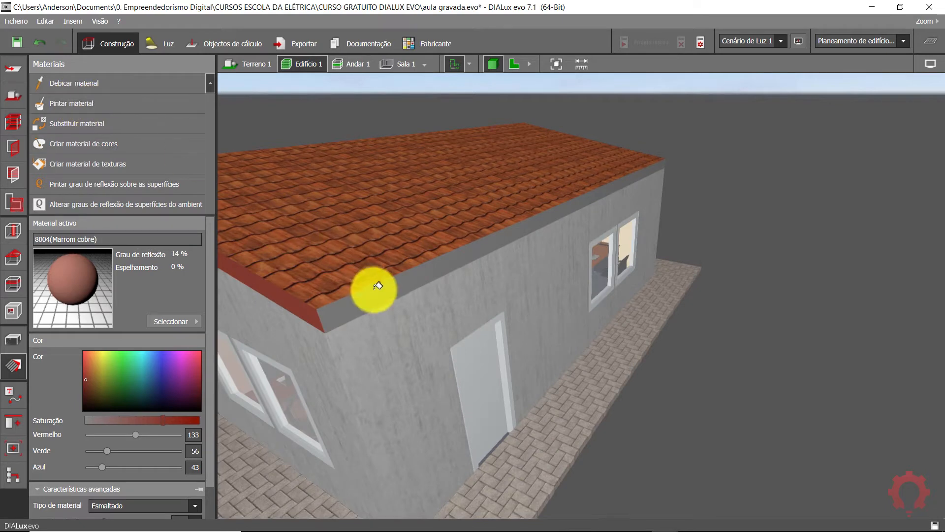
click(393, 294)
scroll(400, 297, down, 3)
Sample the Telha palatinado material from the roof and try it on the roof edge above the windowless end wall
mouse_move(577, 358)
right_down()
mouse_move(603, 356)
mouse_move(593, 371)
mouse_move(519, 371)
mouse_move(648, 338)
mouse_move(554, 327)
mouse_move(457, 338)
mouse_move(481, 354)
mouse_move(521, 276)
right_up()
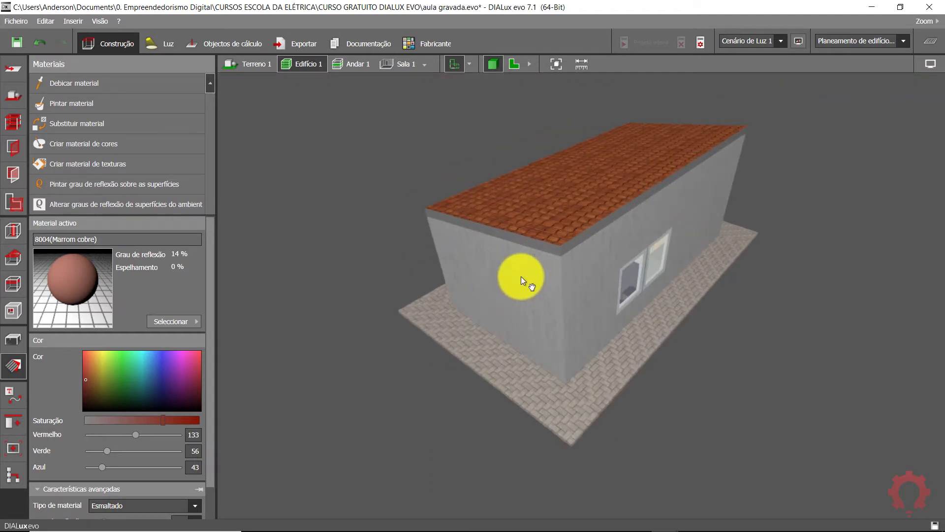
middle_drag(521, 275, 525, 306)
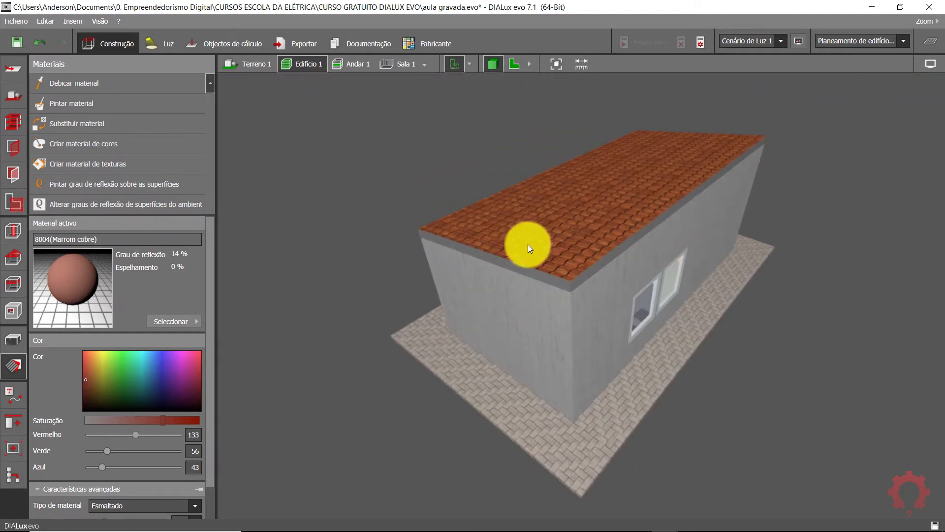
click(85, 83)
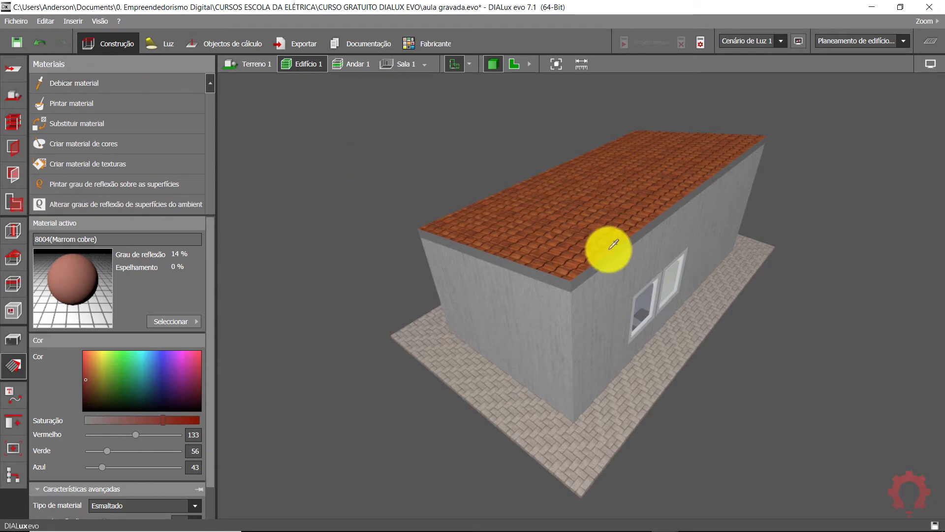
click(568, 221)
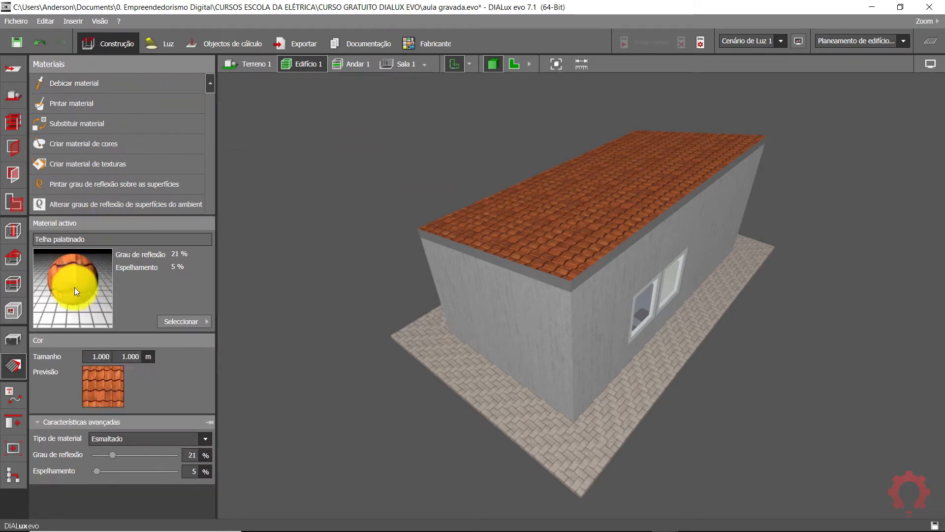
click(180, 104)
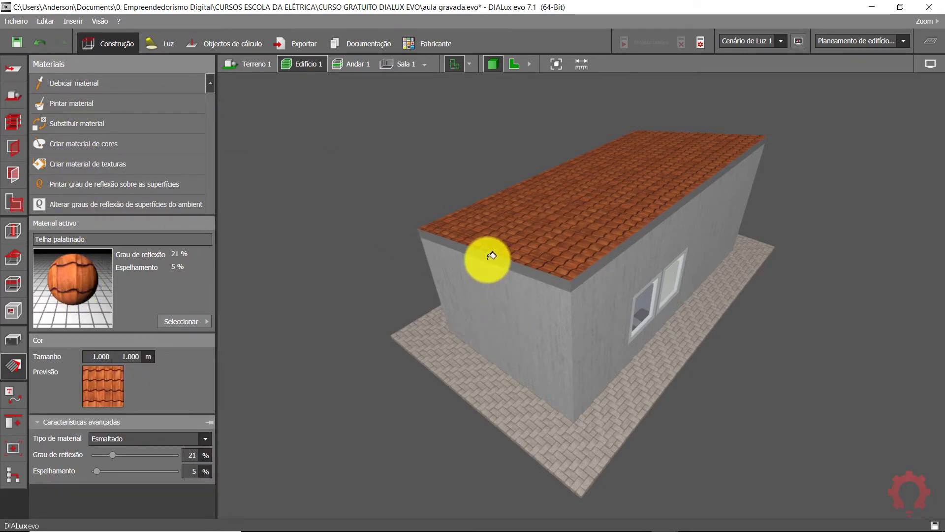
scroll(507, 311, up, 5)
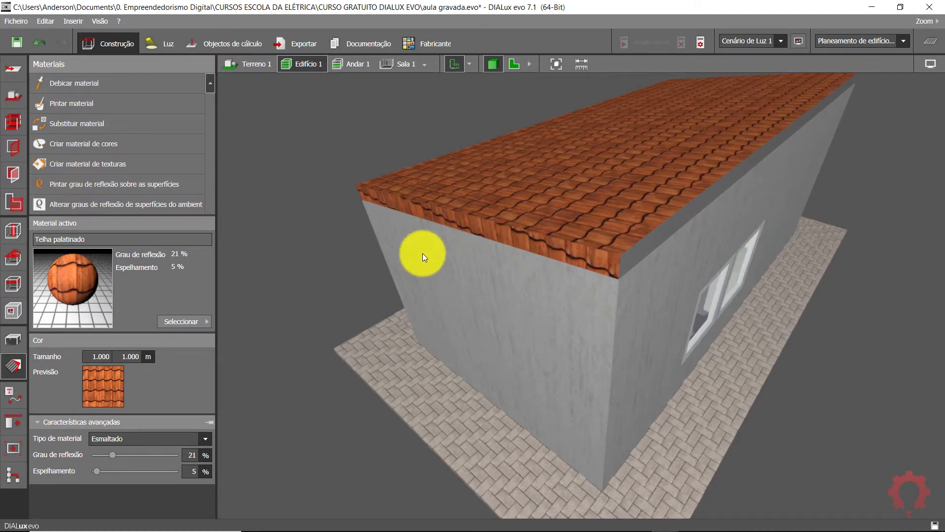
key(ctrl+z)
Sample 8004(Marrom cobre) from an already painted roof edge and apply it to the roof edge above the windowless end wall
right_drag(301, 269, 591, 358)
scroll(500, 293, down, 4)
click(109, 81)
click(383, 210)
scroll(659, 319, down, 2)
right_drag(658, 319, 738, 396)
right_drag(681, 352, 571, 304)
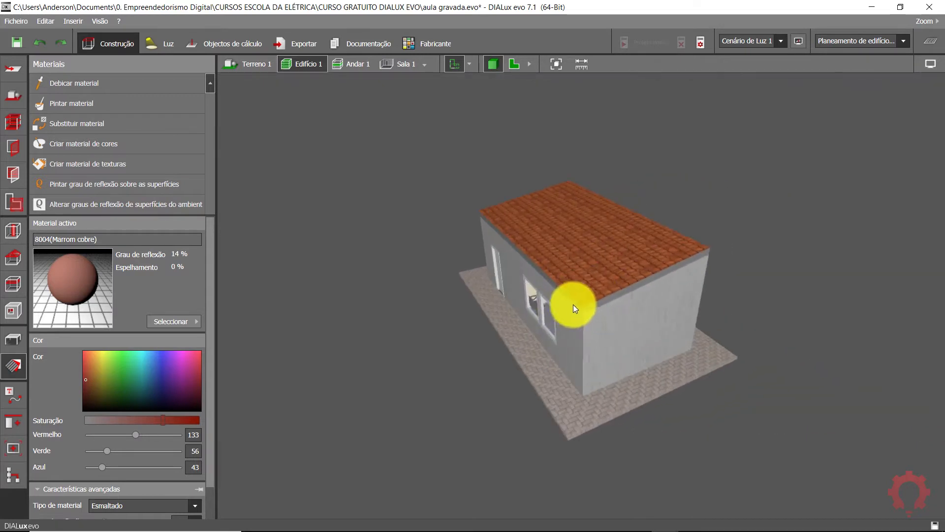
click(59, 101)
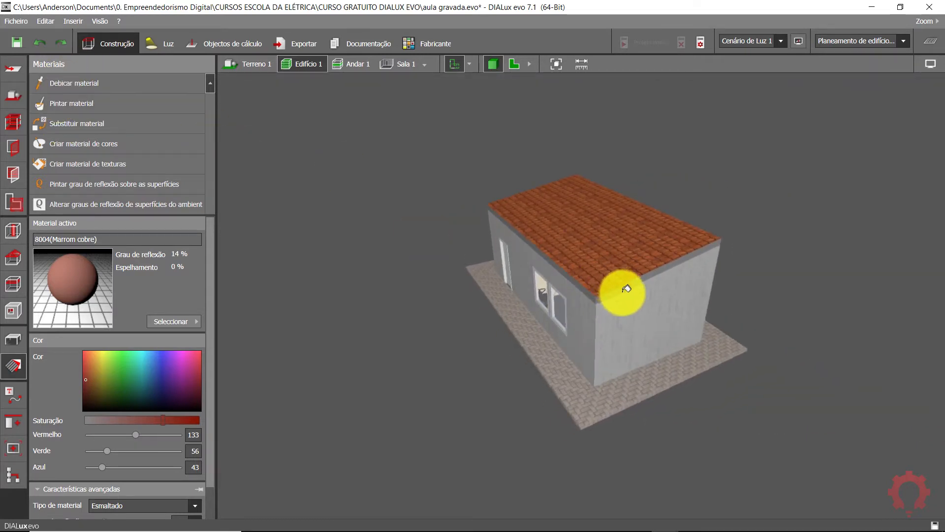
click(582, 286)
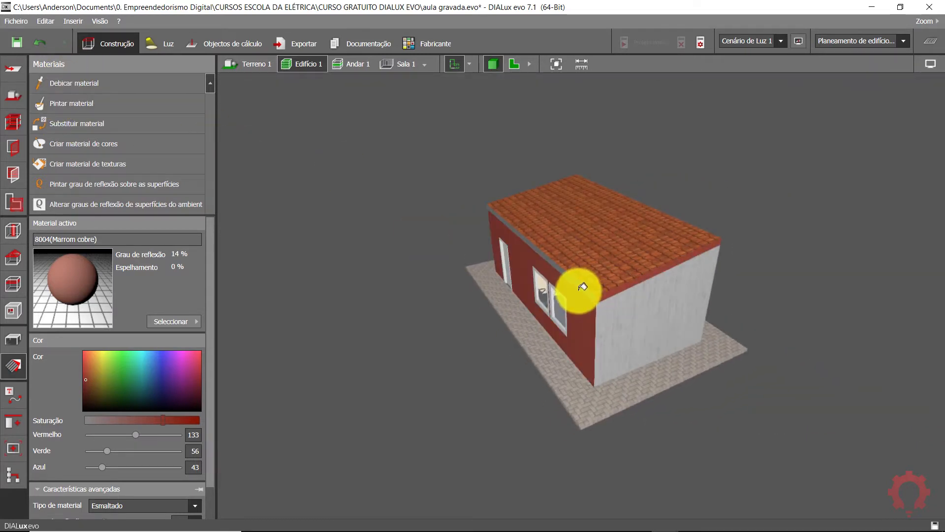
key(ctrl+z)
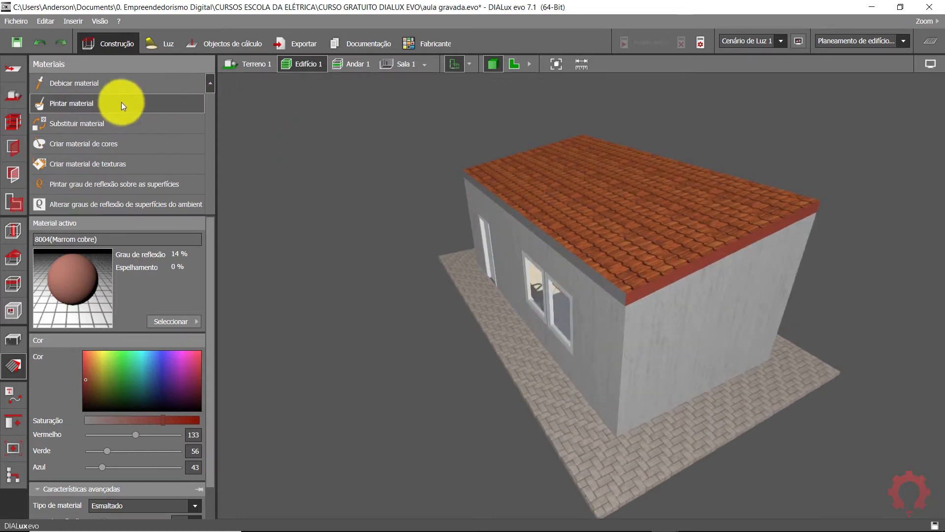
Paint the roof edges above the long entrance wall and the opposite long windowed wall with 8004(Marrom cobre)
click(122, 103)
click(584, 269)
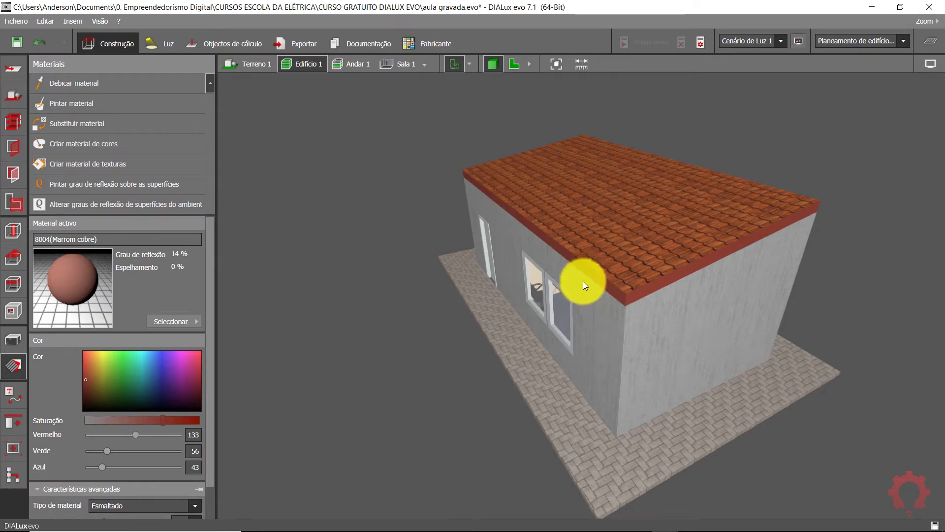
scroll(654, 314, down, 2)
right_drag(653, 314, 797, 281)
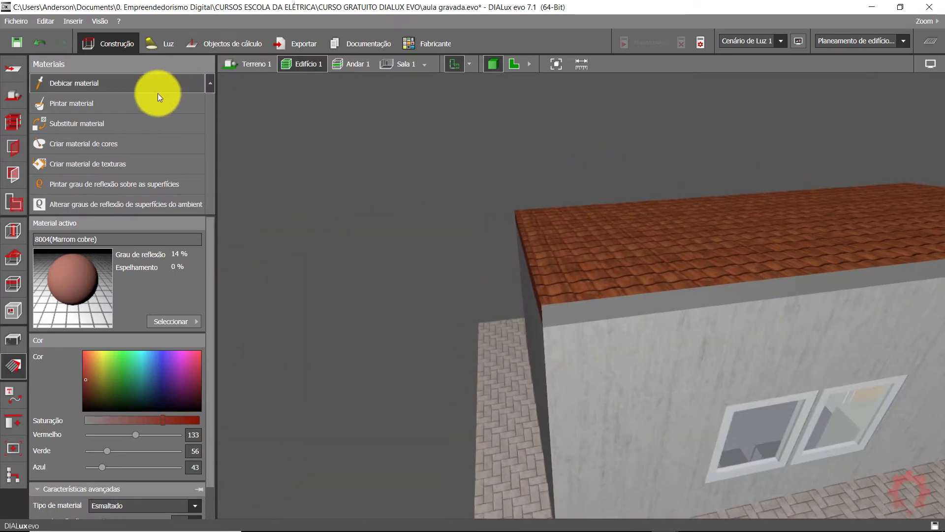
click(581, 314)
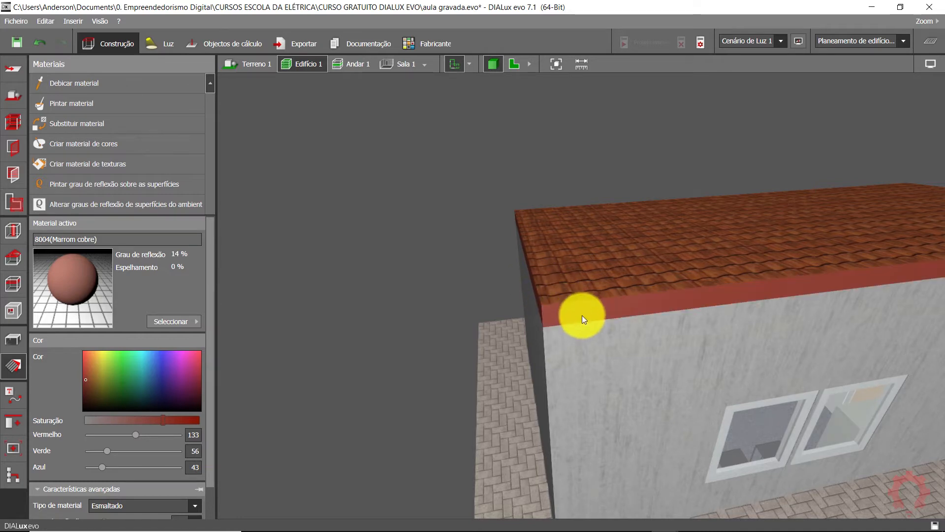
scroll(531, 338, down, 2)
click(549, 64)
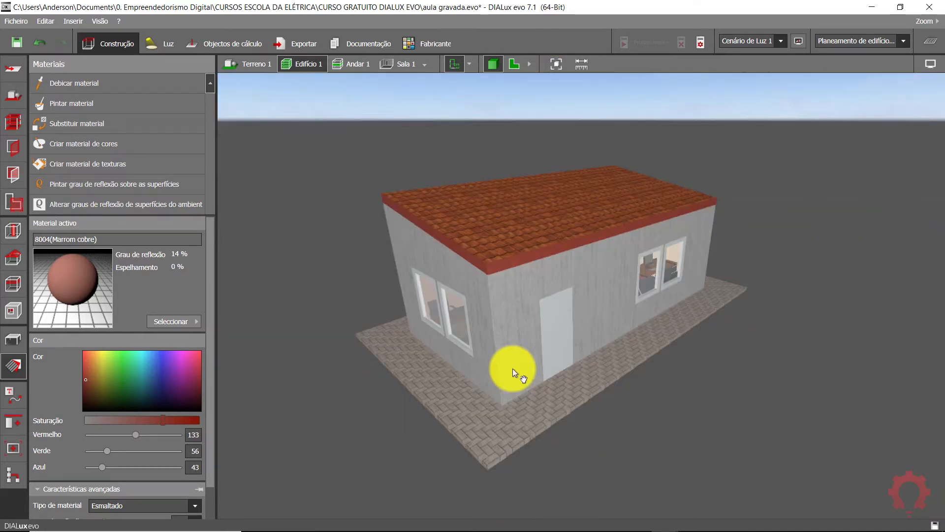
click(557, 66)
right_drag(604, 262, 580, 292)
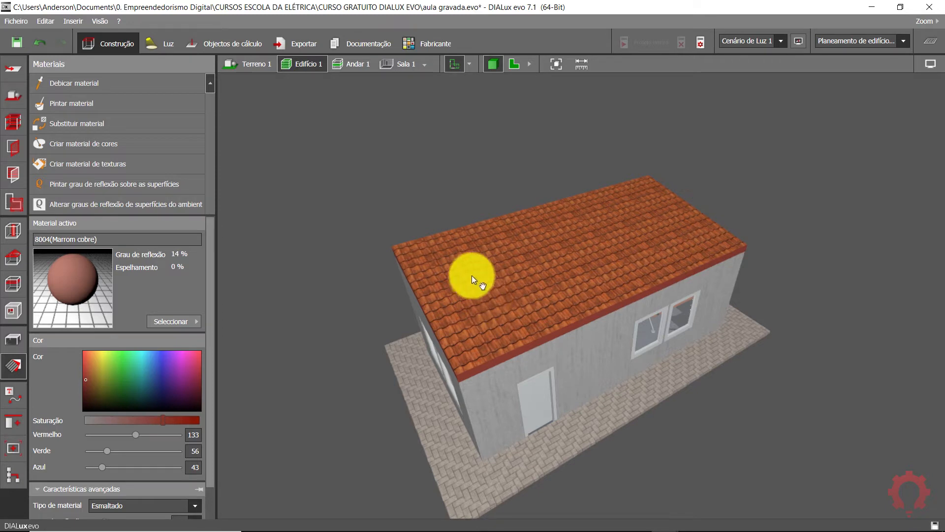
scroll(472, 280, up, 4)
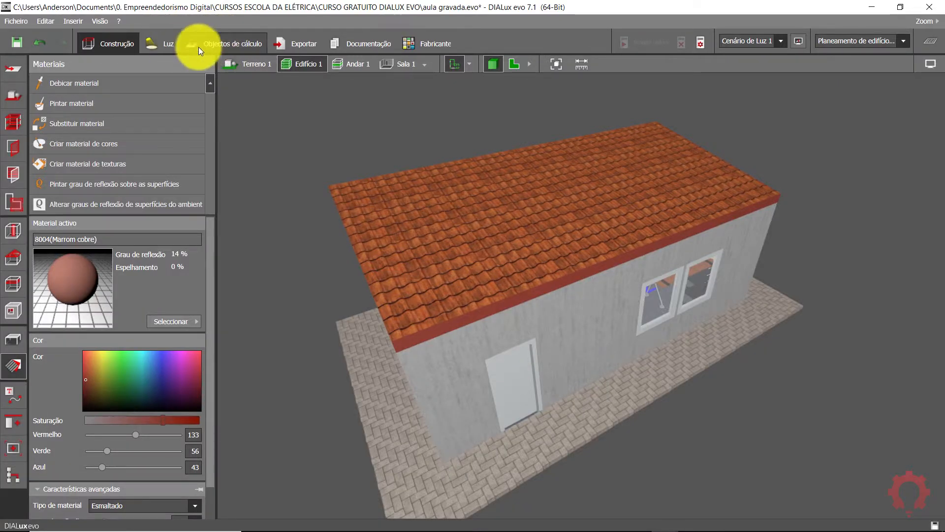
Switch to lighting planning and show the storey Andar 1 in 2D plan view
click(168, 42)
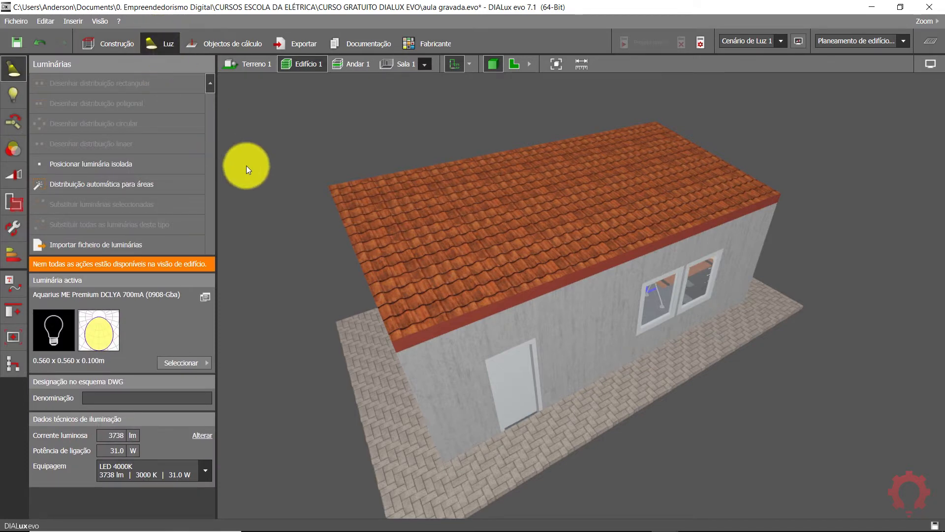
scroll(302, 199, down, 3)
click(516, 65)
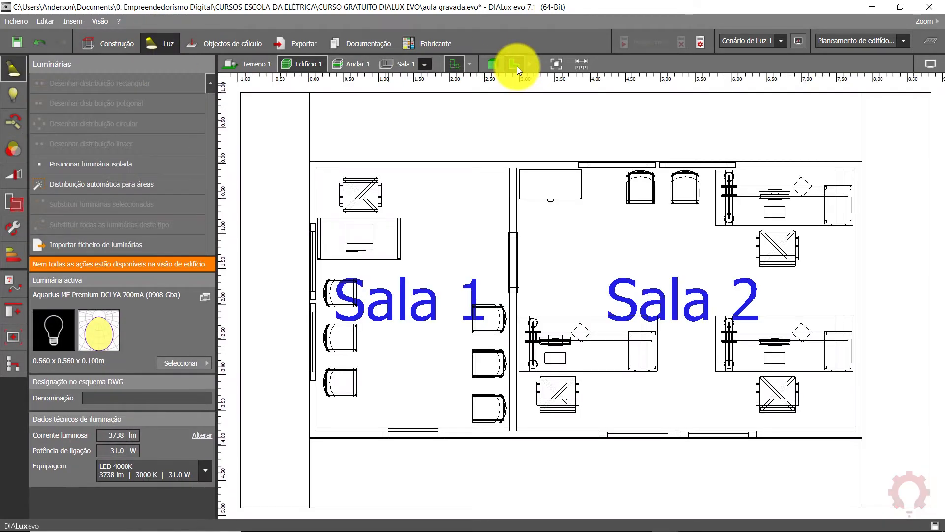
click(338, 64)
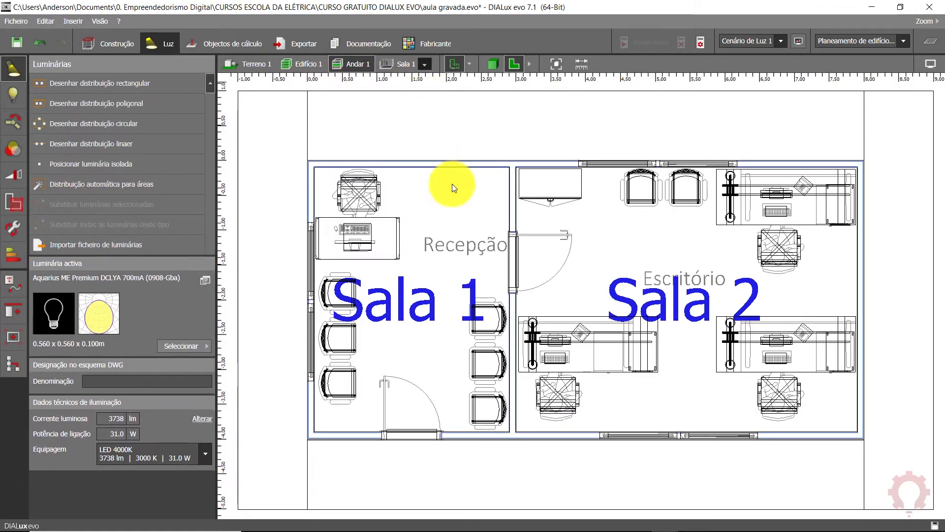
scroll(462, 210, down, 2)
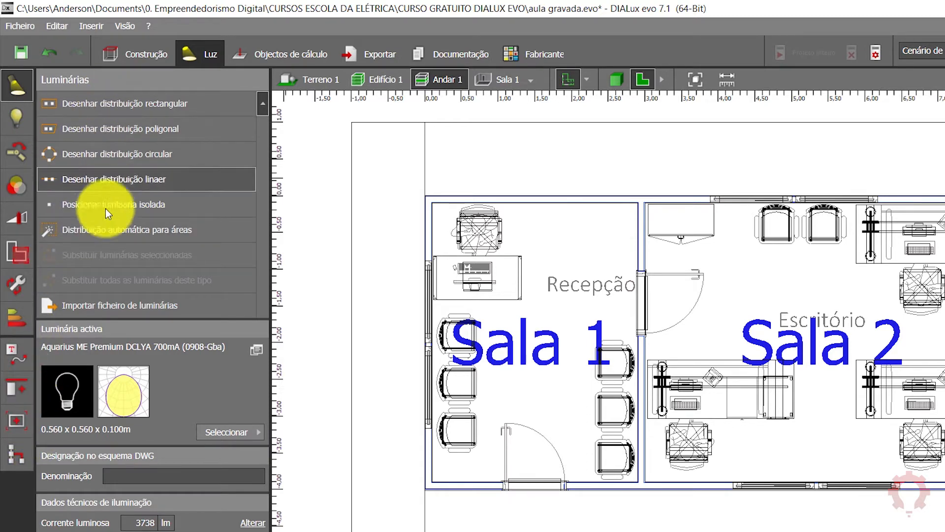
click(18, 118)
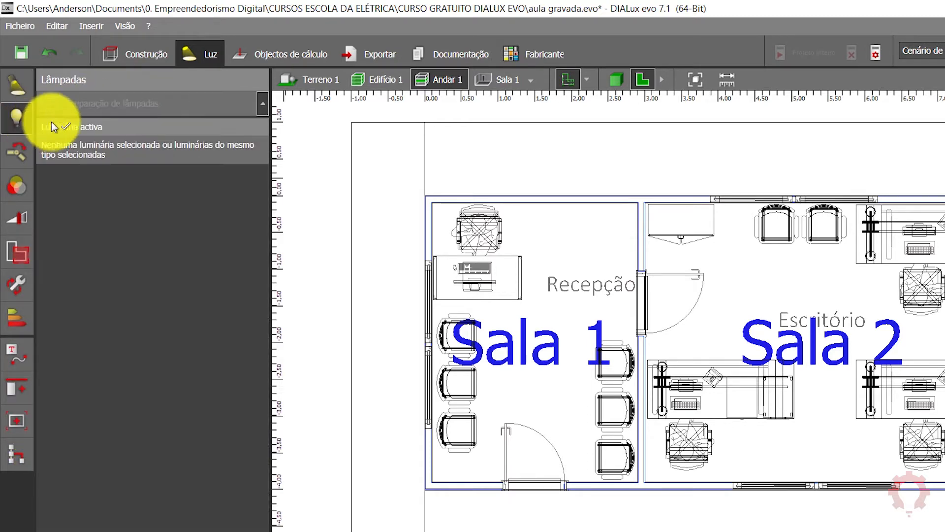
click(26, 156)
click(21, 194)
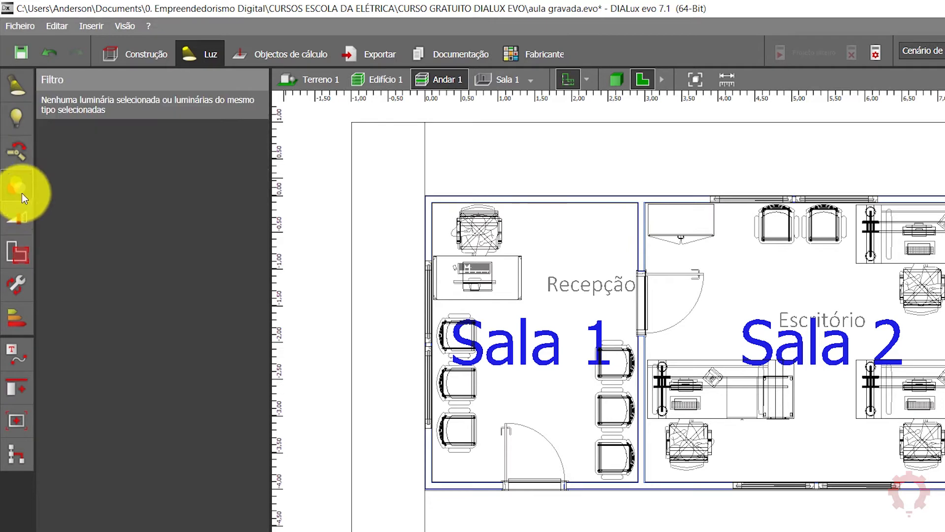
click(19, 95)
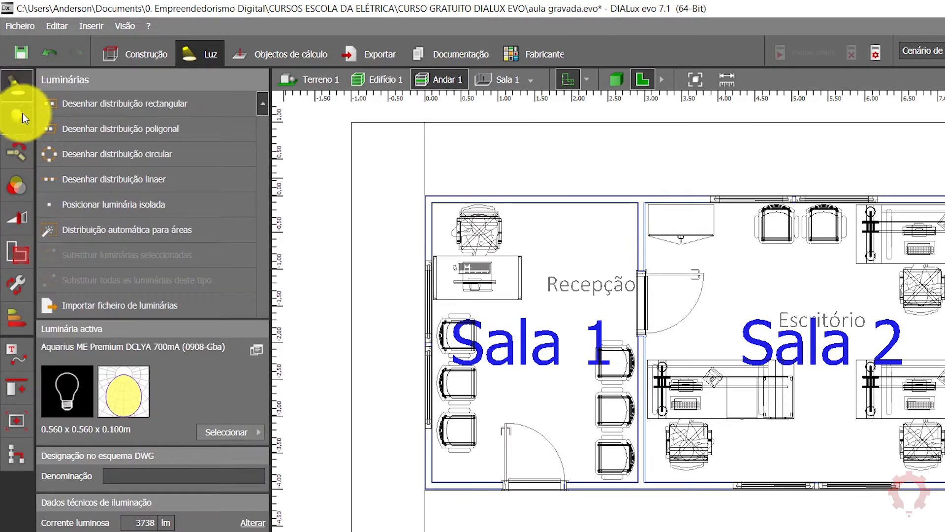
click(17, 115)
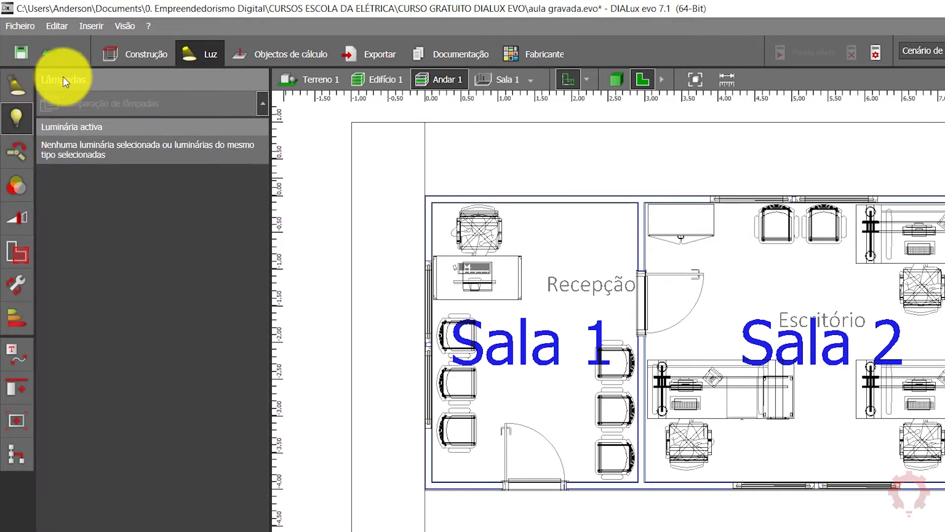
click(27, 88)
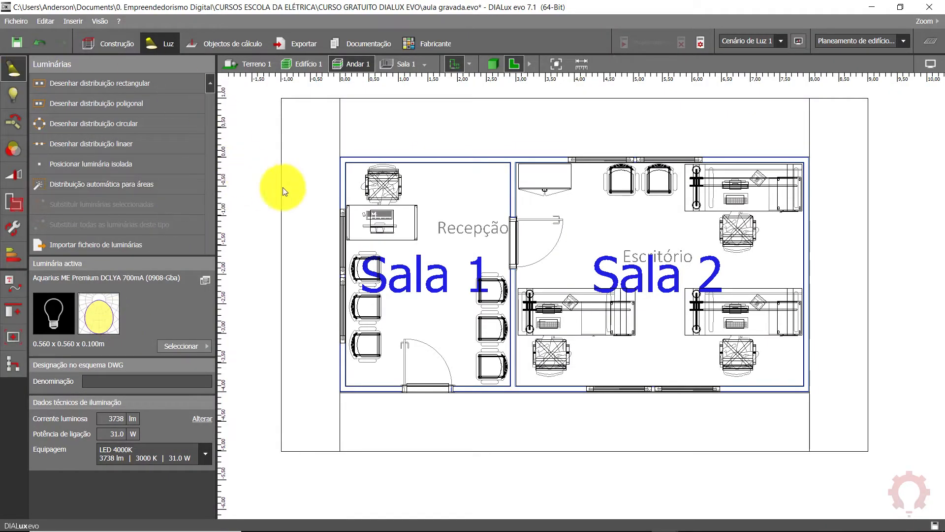
Draw a rectangular luminaire distribution covering all of Sala 1, starting at its inner corner at 2.901, -0.100 with a length of 2.801 m
scroll(454, 209, up, 1)
middle_drag(454, 209, 430, 205)
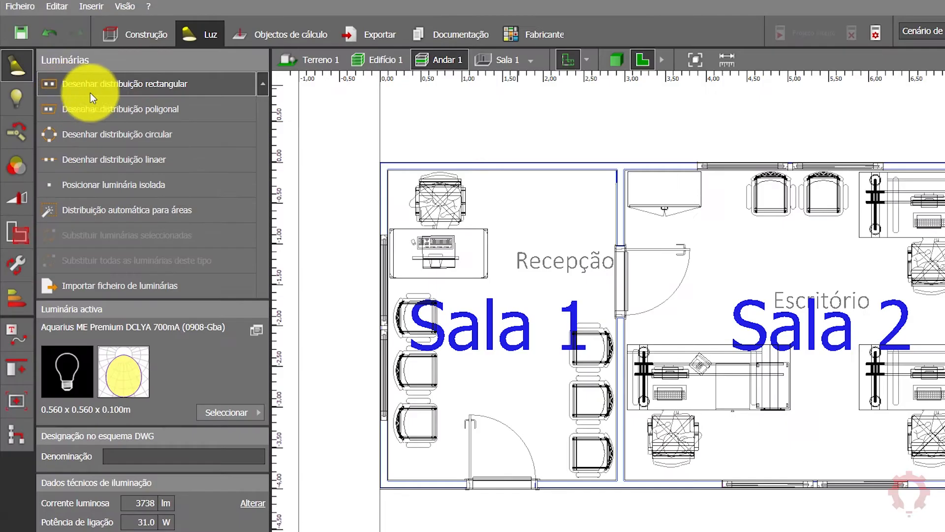
click(117, 84)
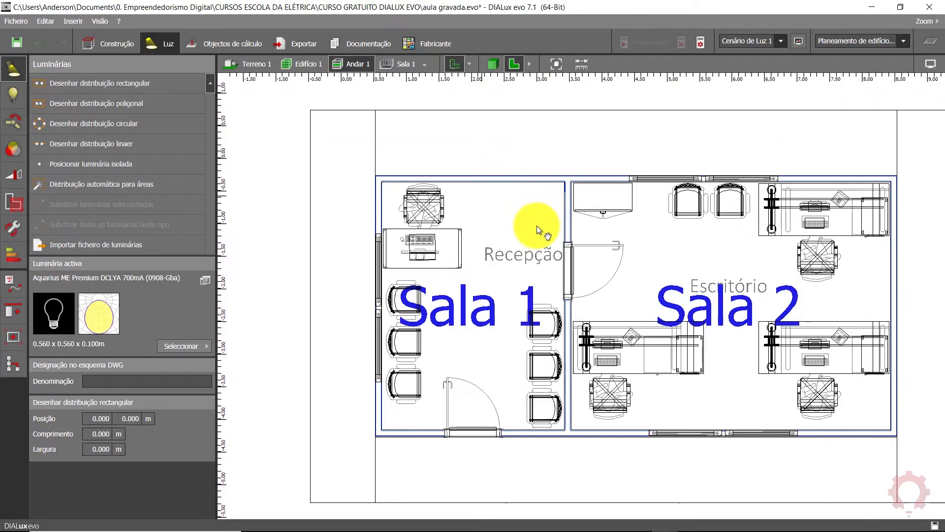
scroll(678, 261, up, 5)
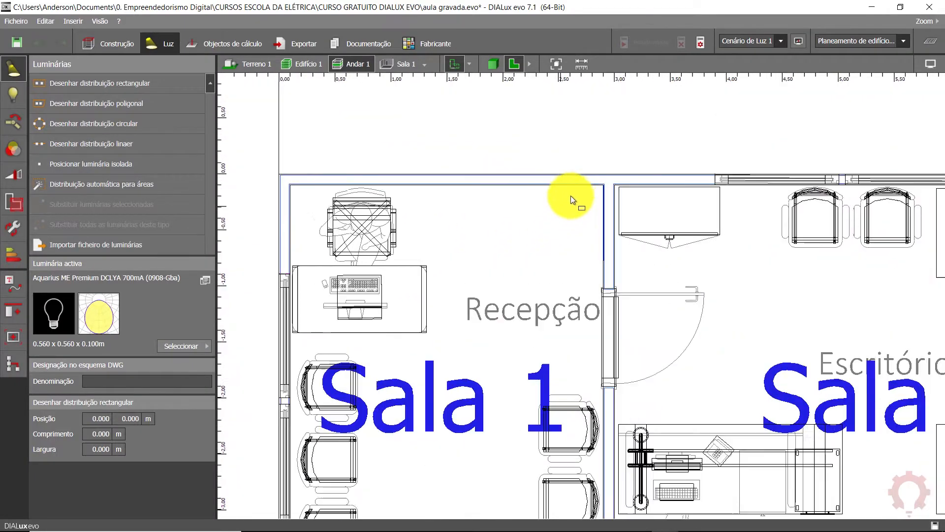
scroll(611, 186, up, 5)
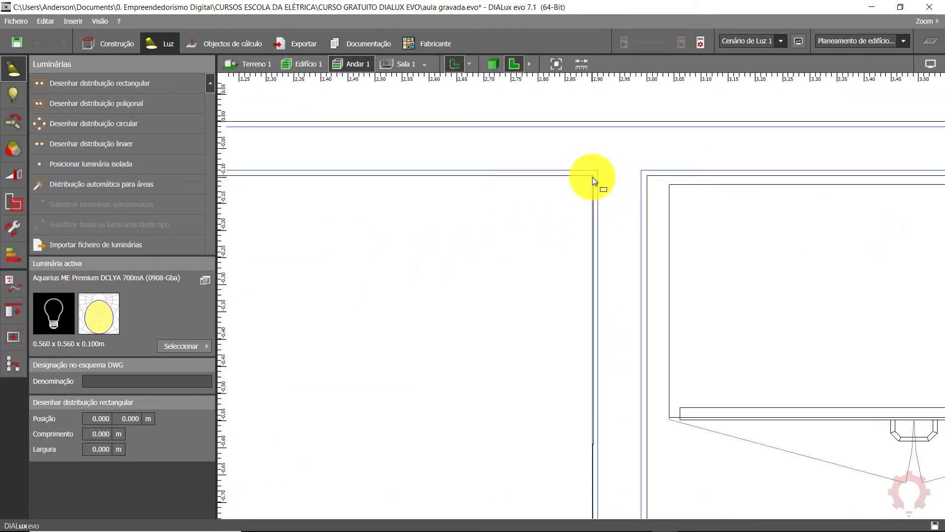
click(592, 176)
scroll(547, 241, down, 1)
scroll(538, 246, down, 7)
middle_drag(412, 302, 599, 255)
scroll(337, 208, up, 3)
scroll(315, 188, up, 1)
click(309, 191)
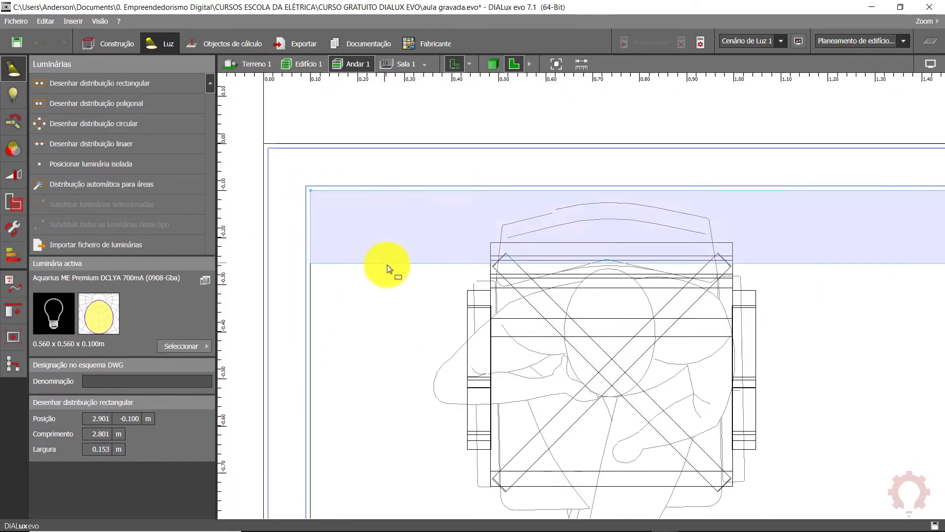
scroll(386, 263, down, 2)
scroll(476, 324, down, 6)
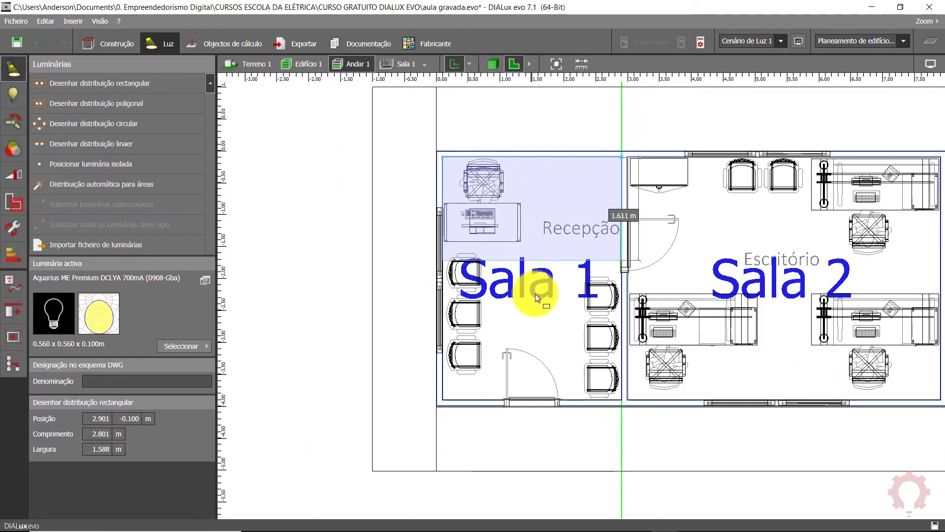
click(572, 399)
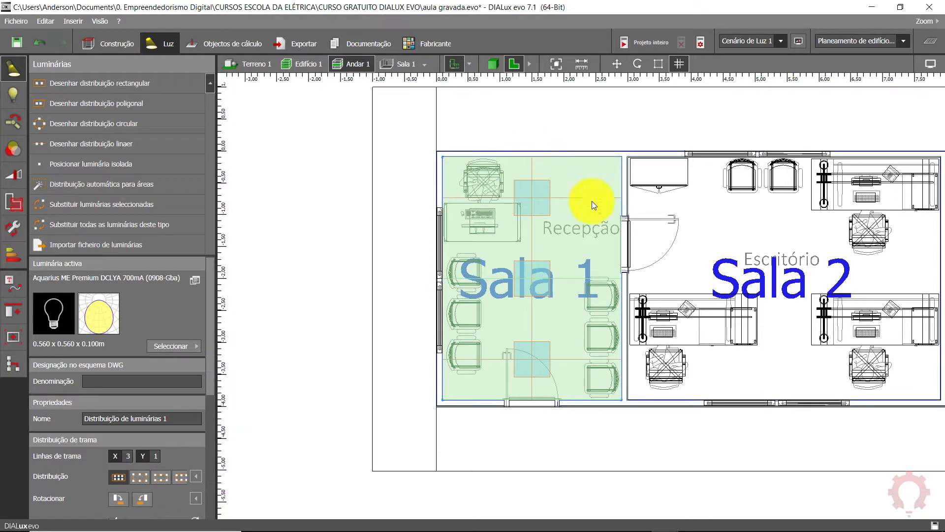
Show Sala 1 in 3D and examine the distributed luminaires on its ceiling from inside the room
scroll(538, 212, up, 3)
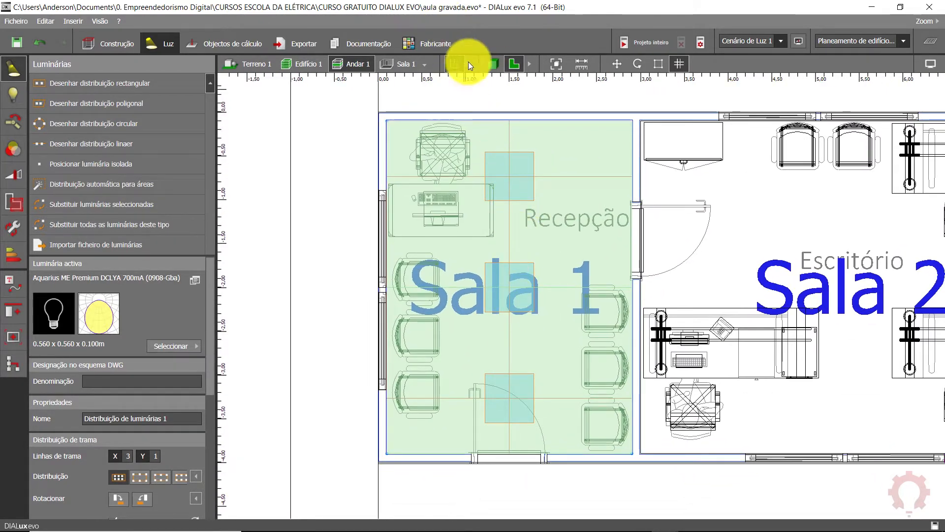
click(491, 69)
right_drag(483, 350, 586, 251)
scroll(605, 191, up, 4)
scroll(604, 192, up, 1)
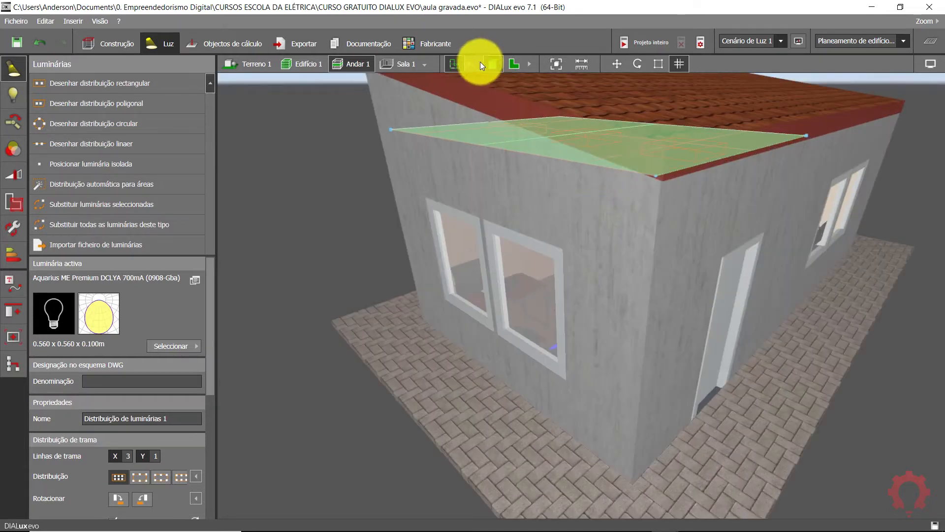
click(423, 63)
right_drag(651, 340, 697, 304)
click(673, 345)
scroll(602, 217, up, 4)
middle_drag(601, 217, 566, 243)
click(523, 190)
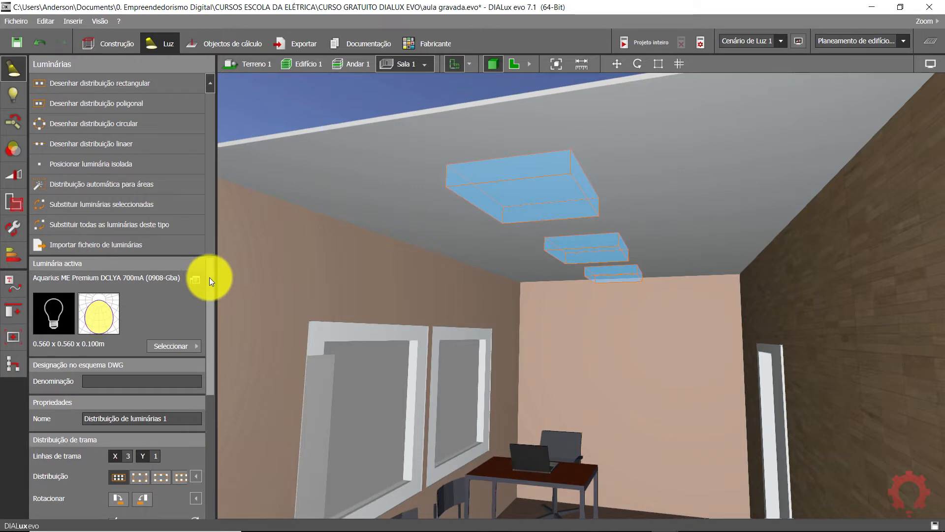
Set the target illuminance of the luminaire distribution in Sala 1 to 1000 lx and return it to 500 lx
scroll(210, 290, down, 5)
scroll(212, 334, up, 2)
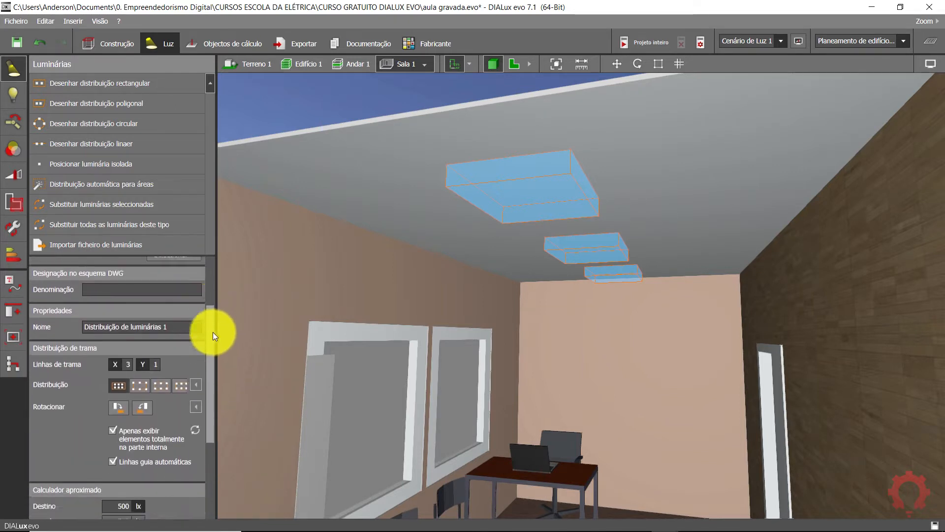
scroll(213, 364, down, 4)
scroll(216, 384, up, 3)
scroll(219, 424, down, 3)
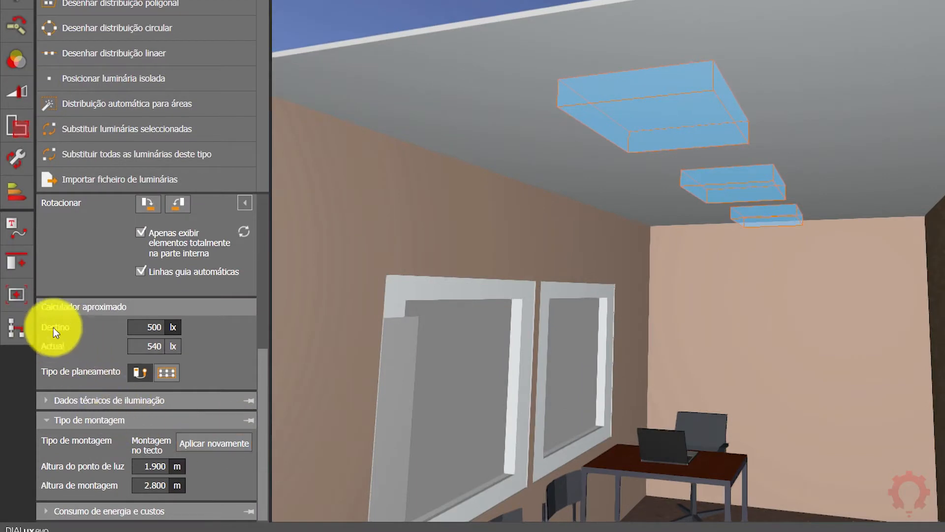
click(147, 326)
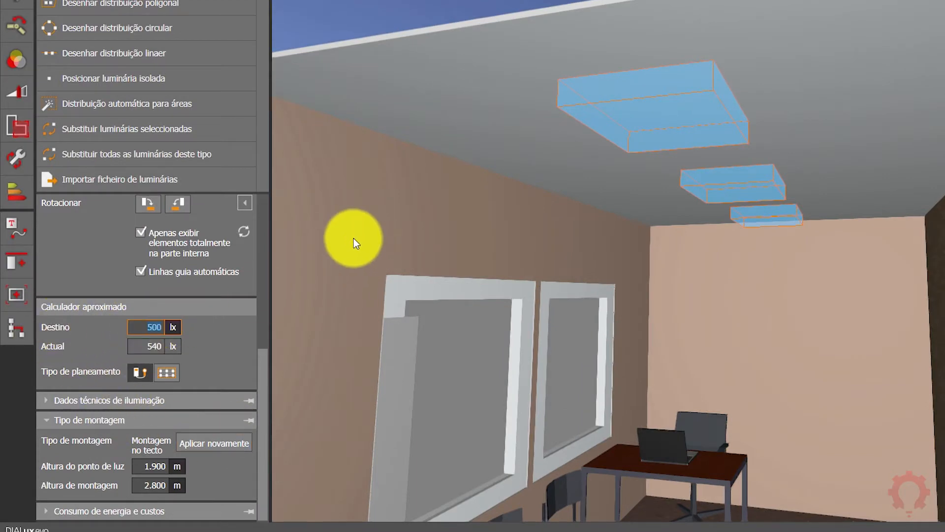
text(1000)
key(Return)
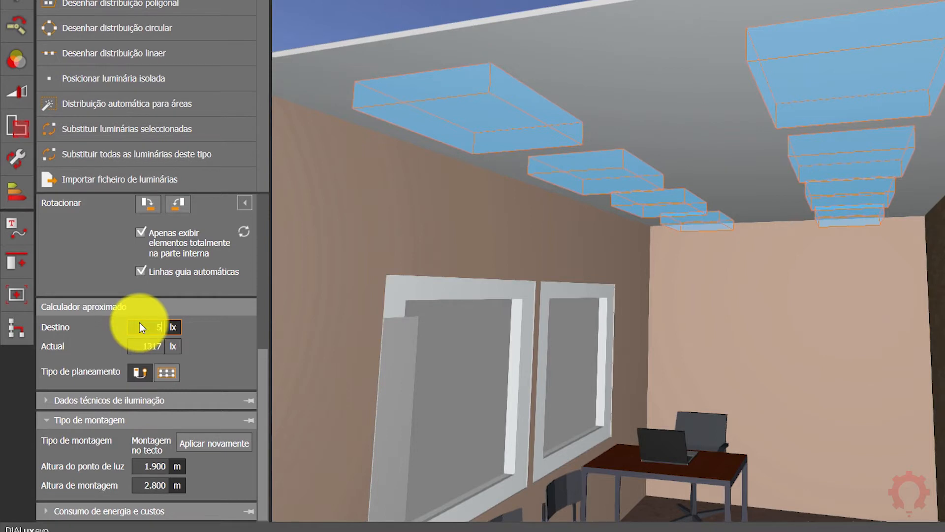
key(Return)
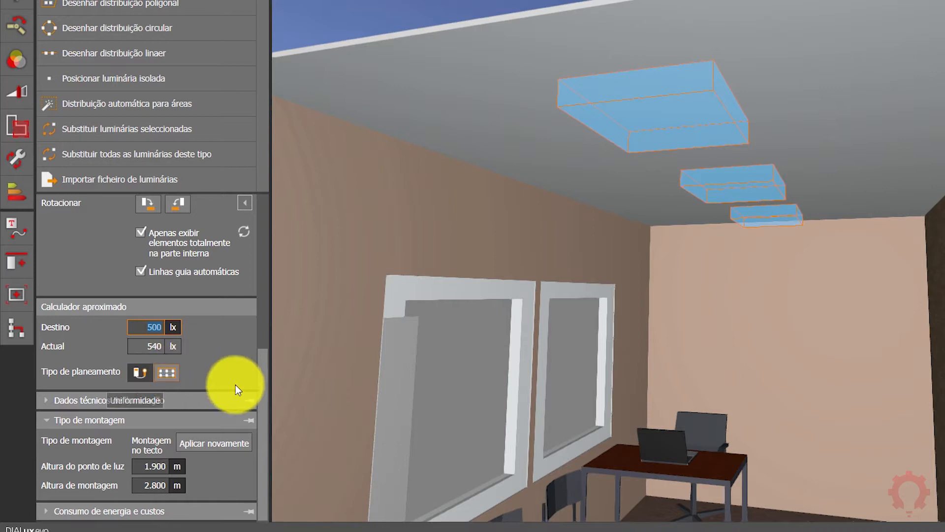
Arrange the luminaire distribution in Sala 1 as a grid with 5 rows in X and 3 in Y
drag(261, 379, 253, 290)
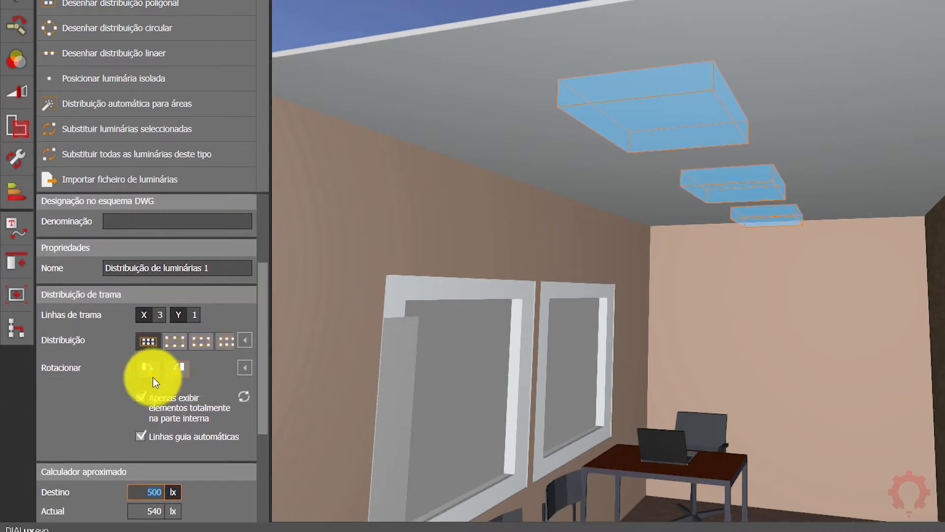
drag(267, 330, 256, 306)
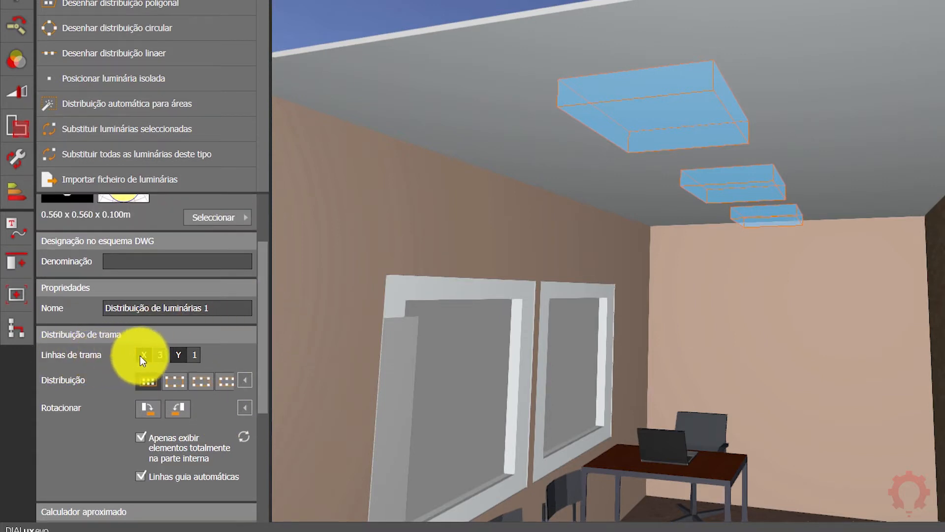
click(162, 354)
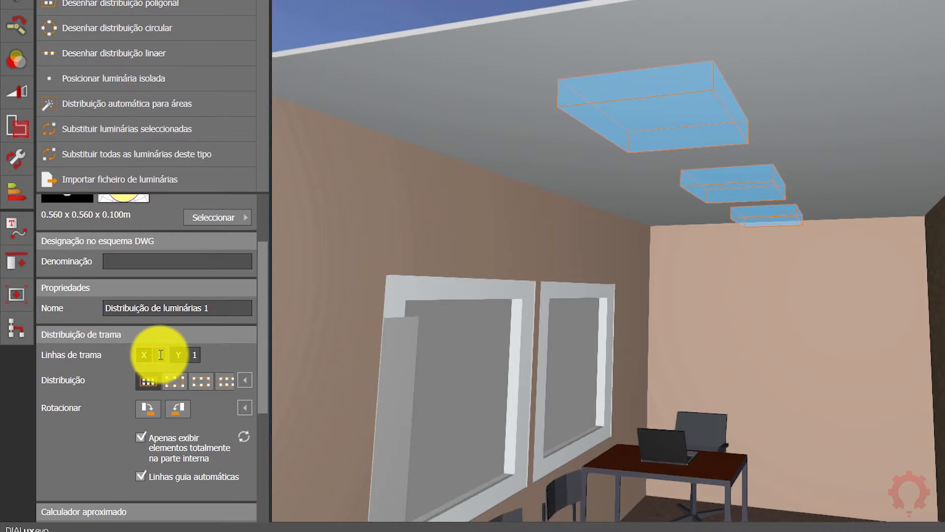
click(199, 354)
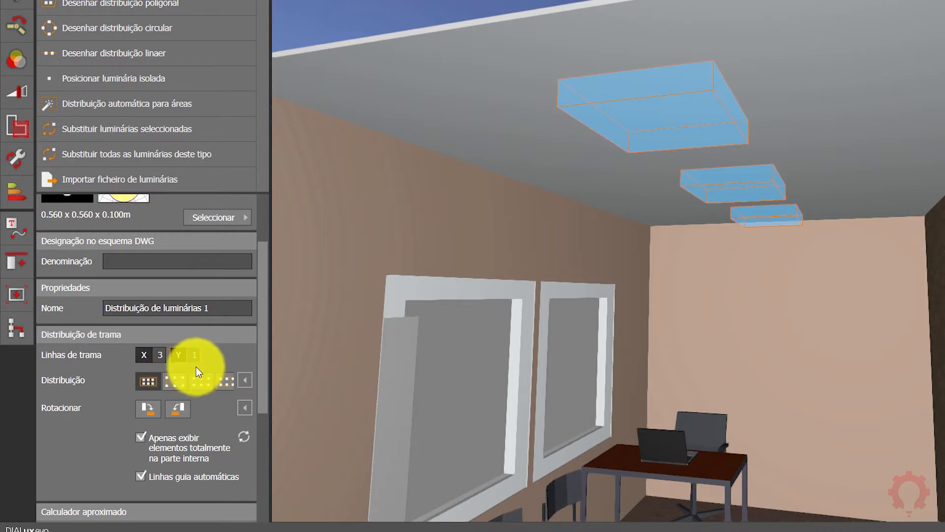
click(160, 357)
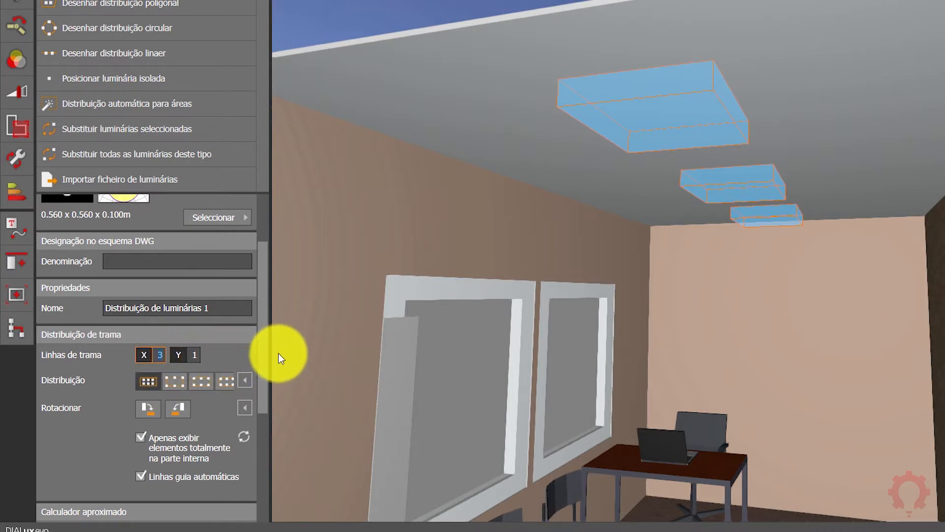
text(5)
key(Tab)
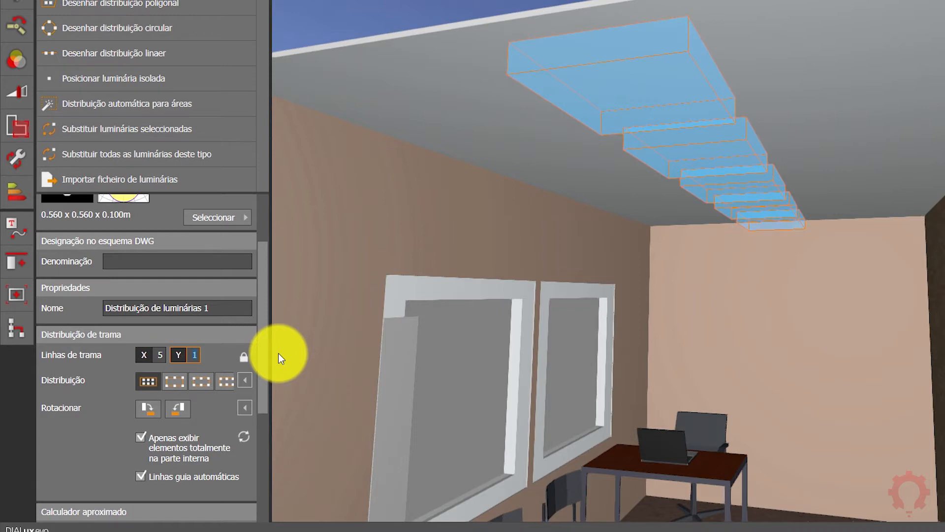
text(3)
key(Tab)
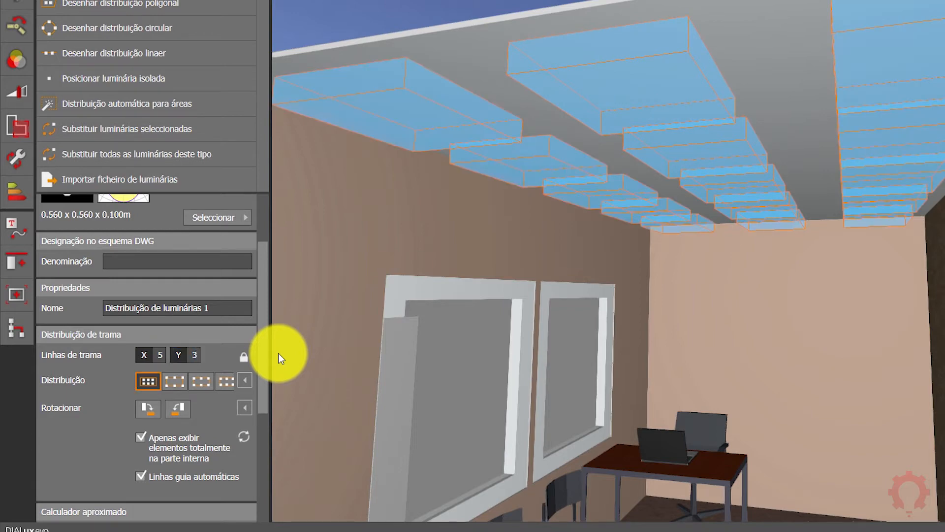
scroll(412, 321, down, 2)
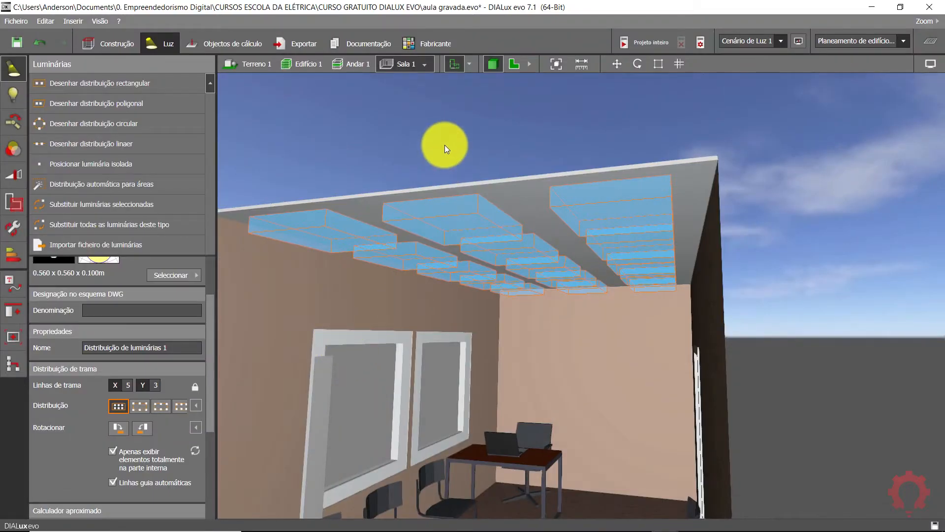
click(444, 145)
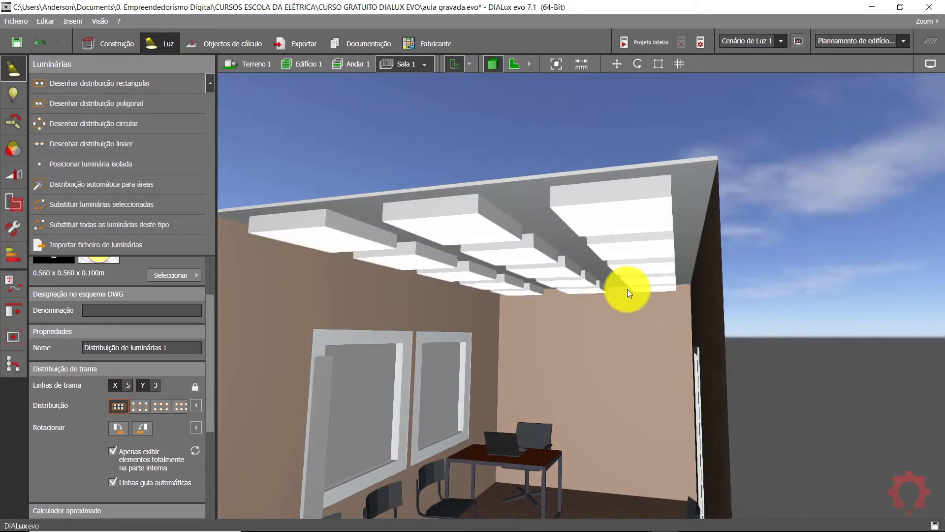
Set the mounting height of the whole luminaire distribution in Sala 1 to 3 m
drag(595, 314, 708, 291)
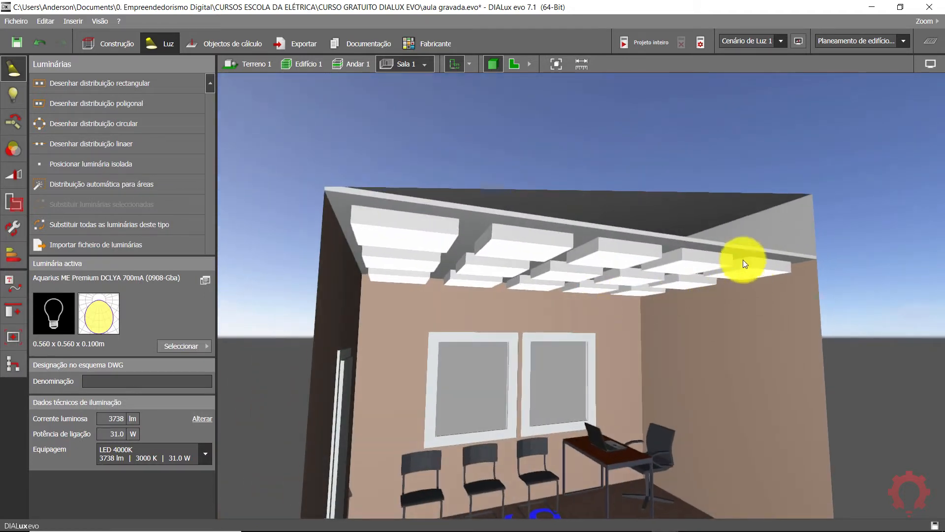
drag(432, 300, 673, 220)
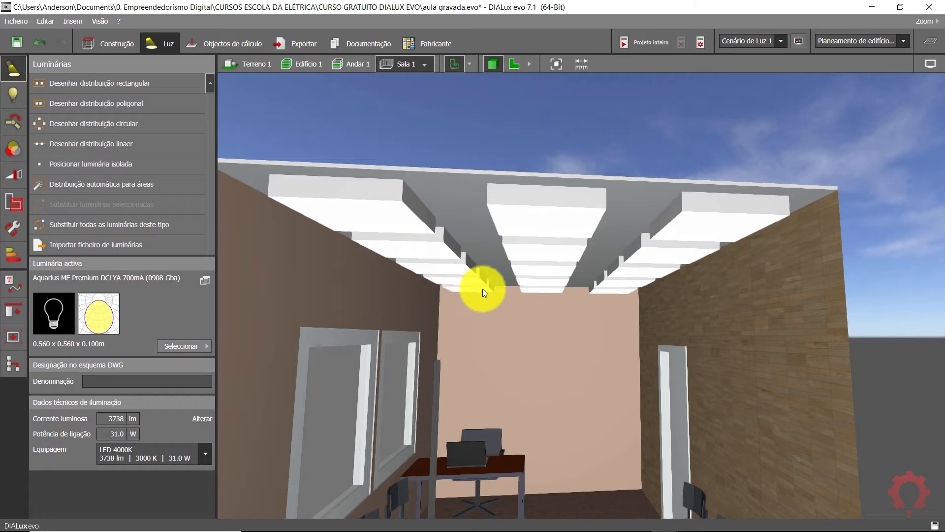
click(539, 231)
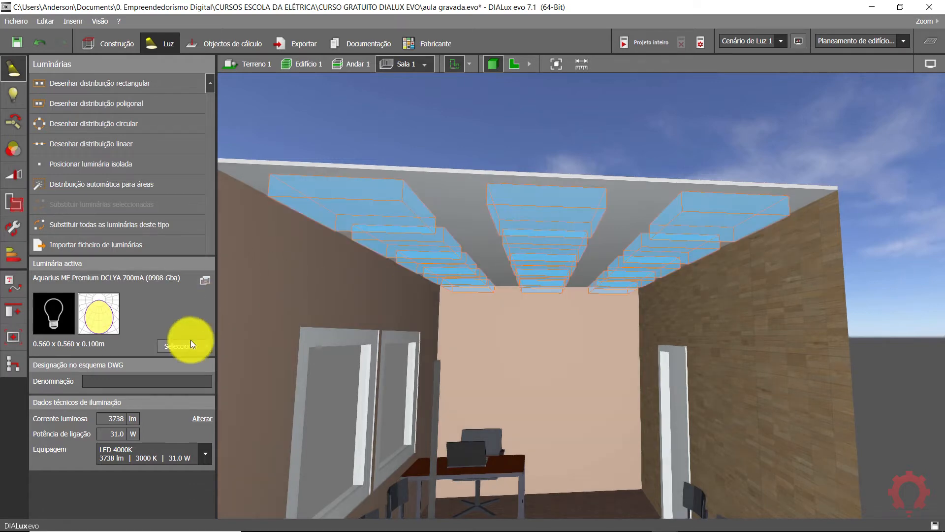
scroll(206, 394, down, 5)
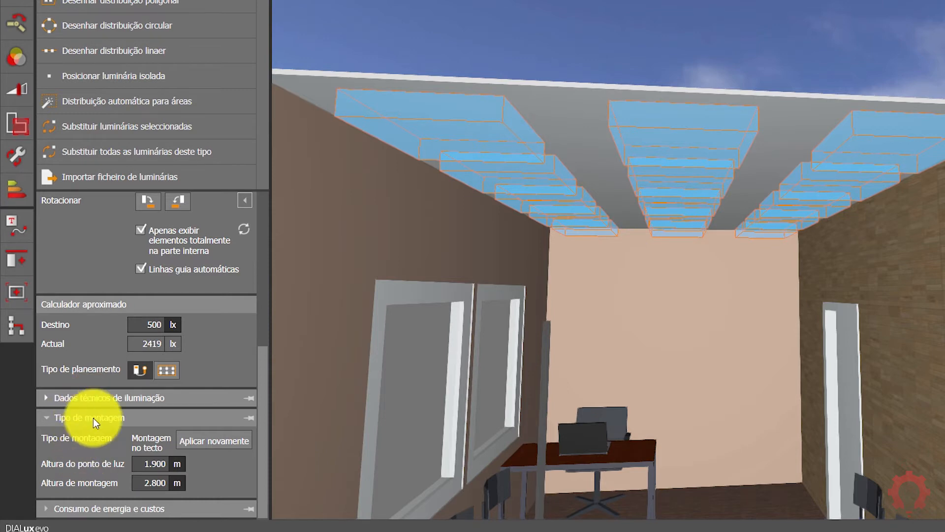
scroll(97, 296, up, 5)
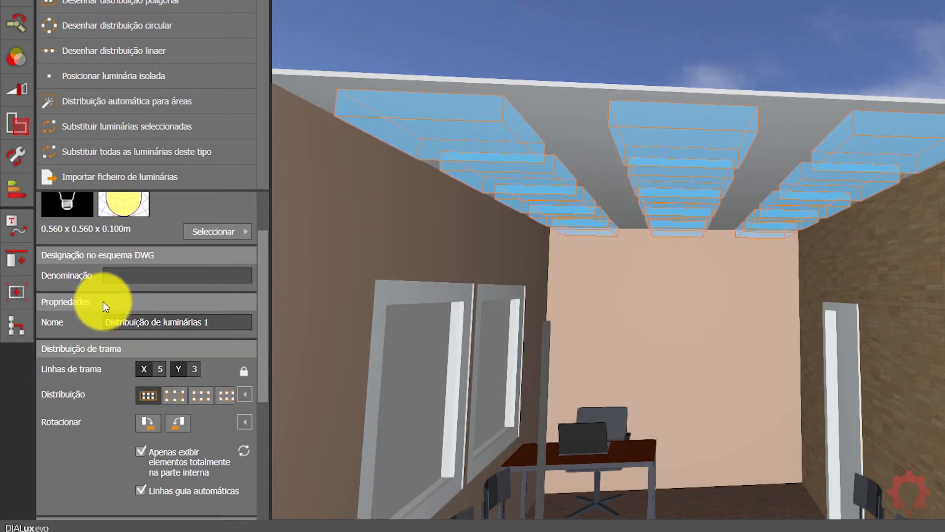
scroll(103, 301, down, 5)
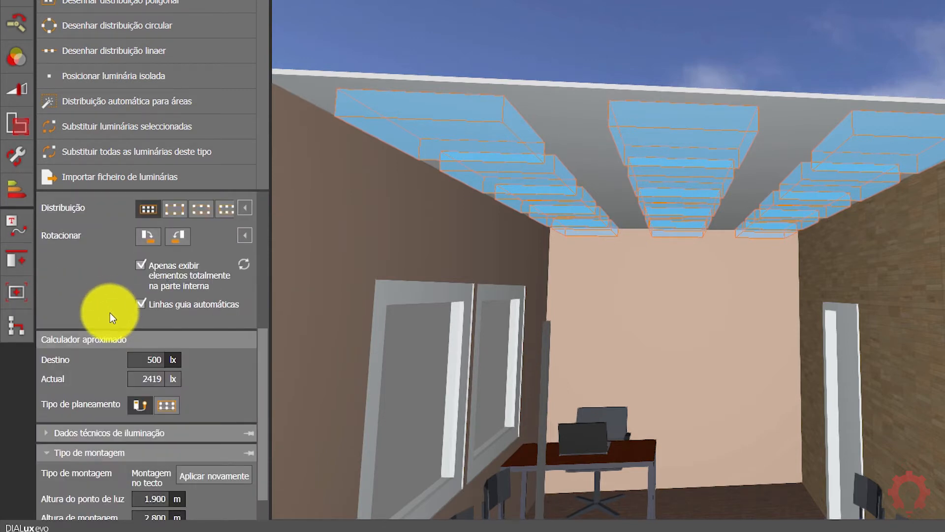
click(105, 453)
click(98, 493)
scroll(157, 483, down, 1)
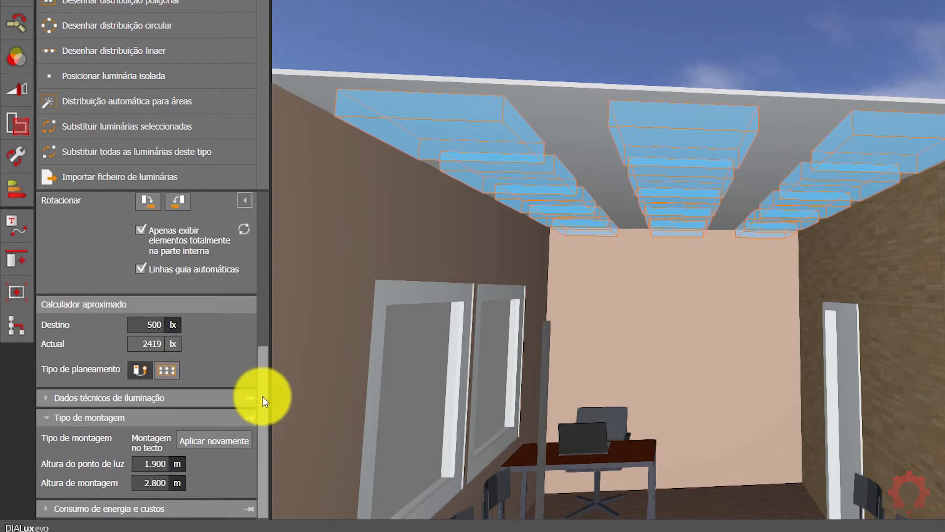
click(148, 482)
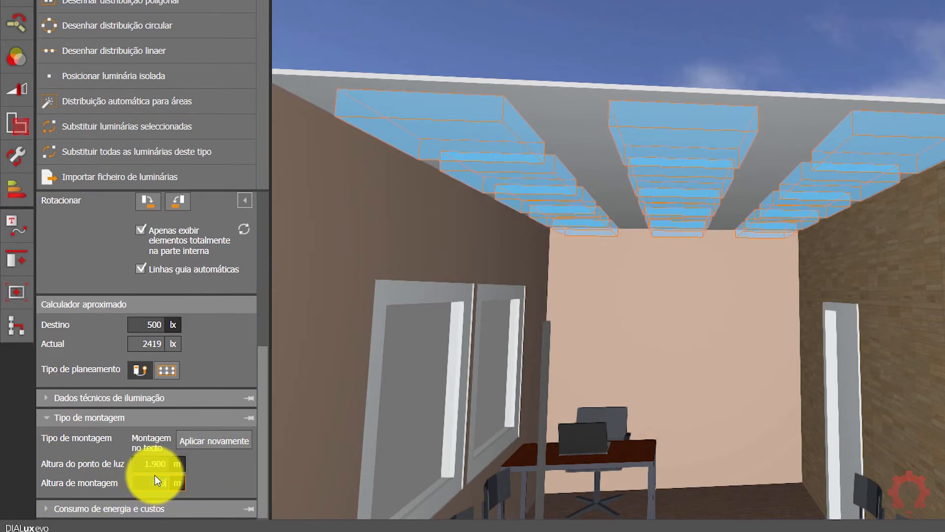
text(3)
key(Return)
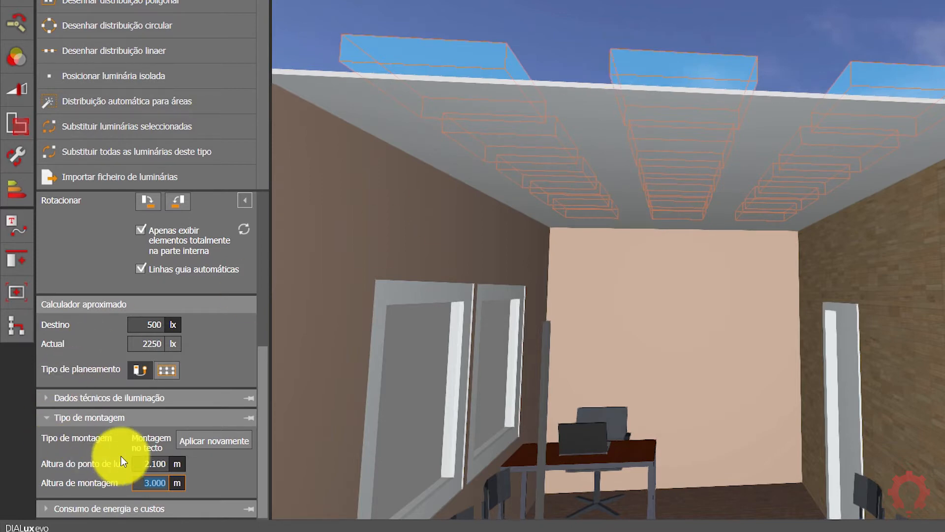
Lower the luminaires' mounting height to 2.9 m and check their position relative to the ceiling
text(2.9)
key(Return)
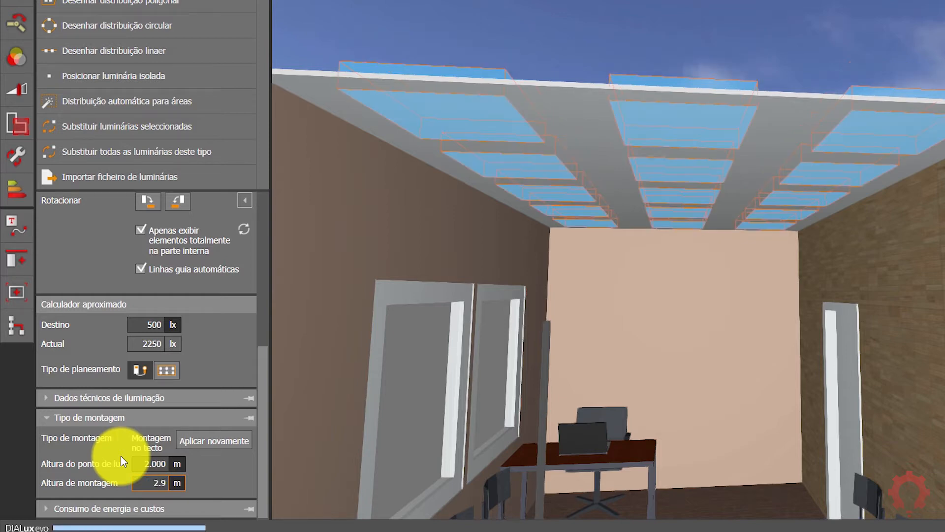
click(638, 41)
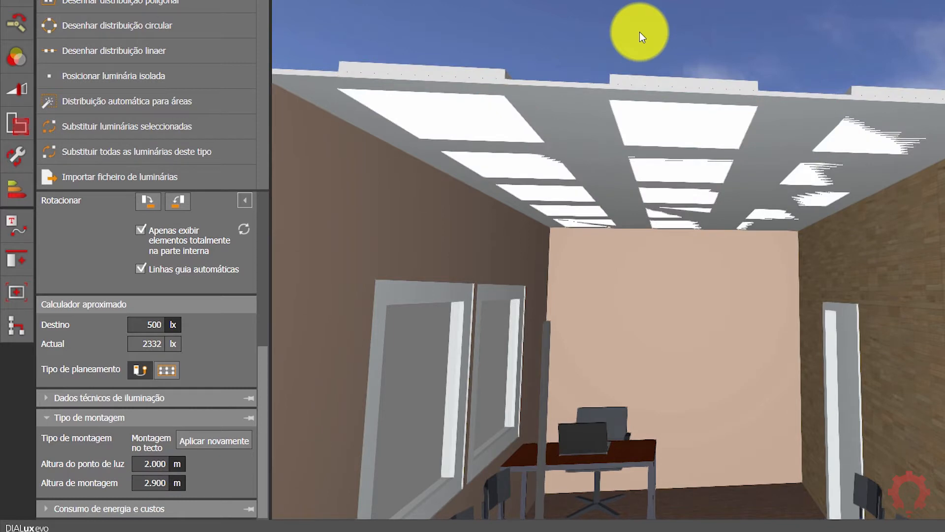
drag(681, 227, 691, 129)
Set the mounting height of the ceiling luminaire distribution to 2.85 m and view it from inside the room
click(677, 163)
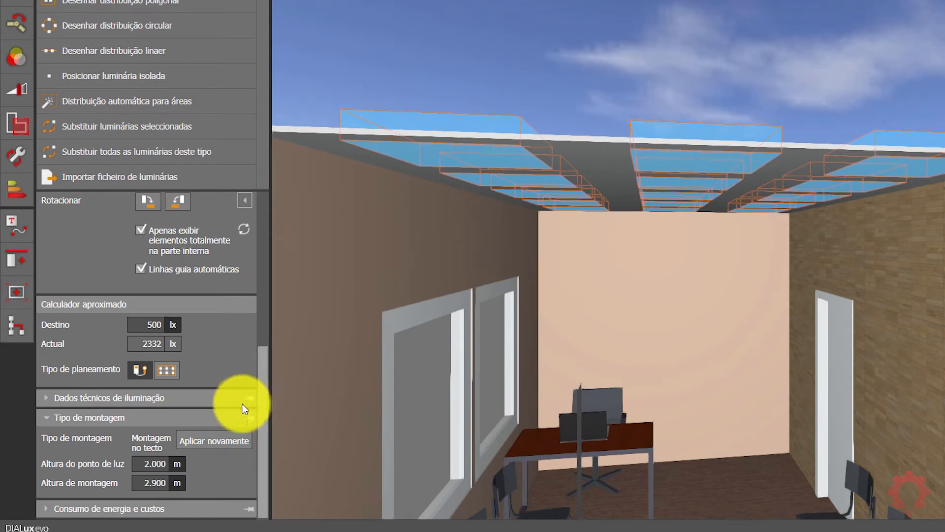
text(2.8)
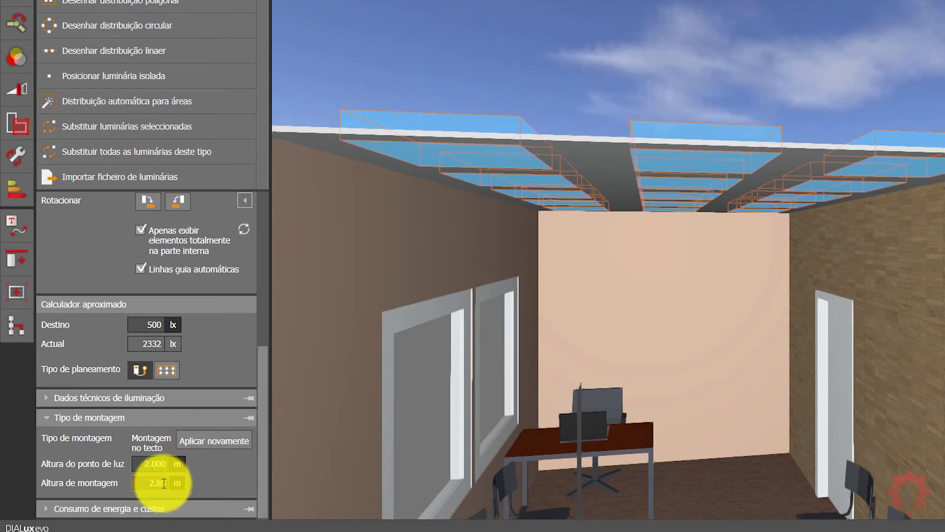
key(Return)
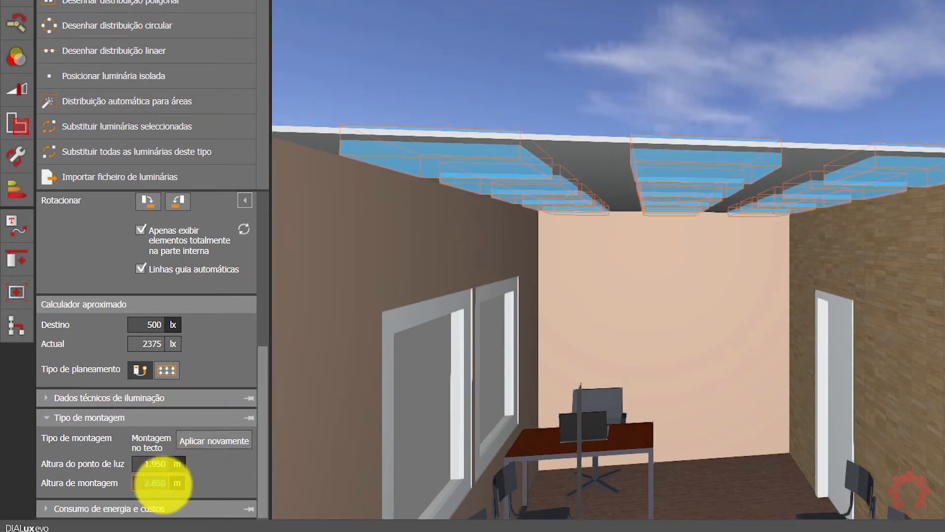
click(522, 49)
right_drag(509, 212, 551, 172)
Set the mounting height of the selected luminaire distribution back to 2.8 m
click(612, 156)
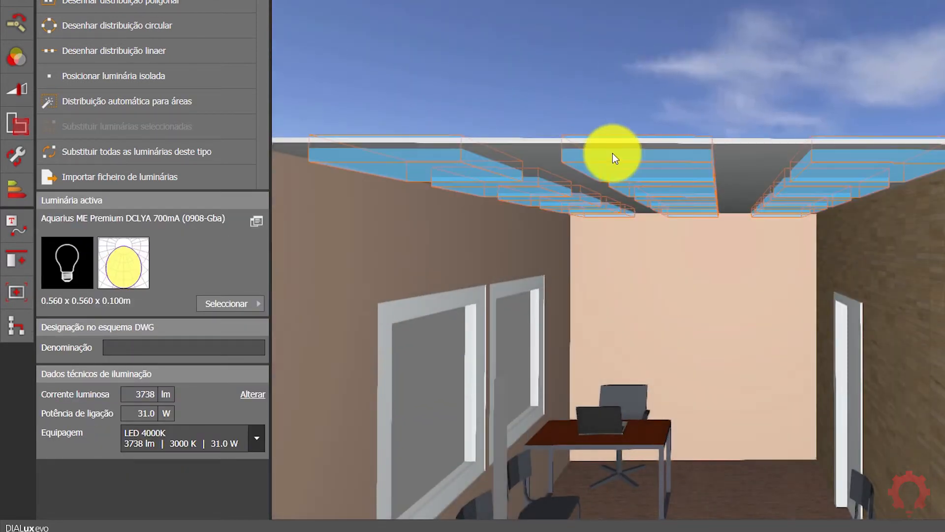
scroll(127, 443, down, 5)
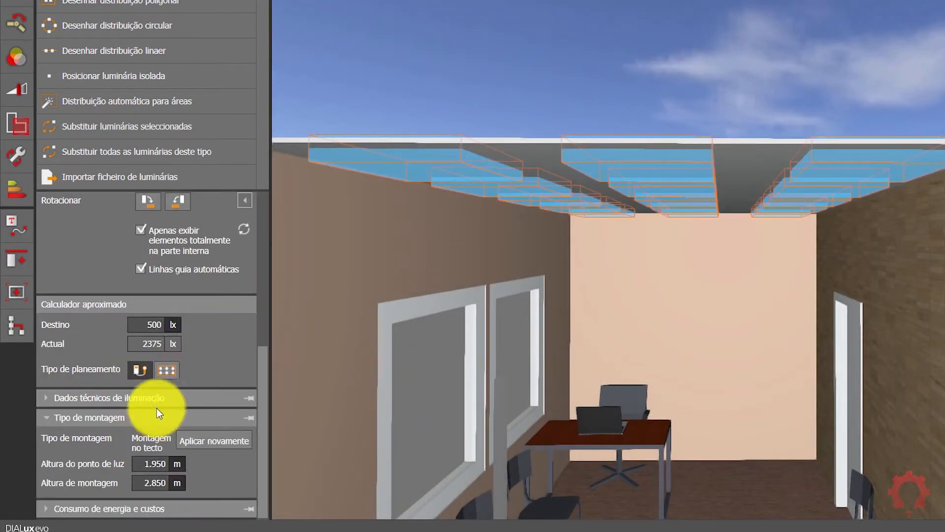
click(164, 482)
text(2.8)
key(Return)
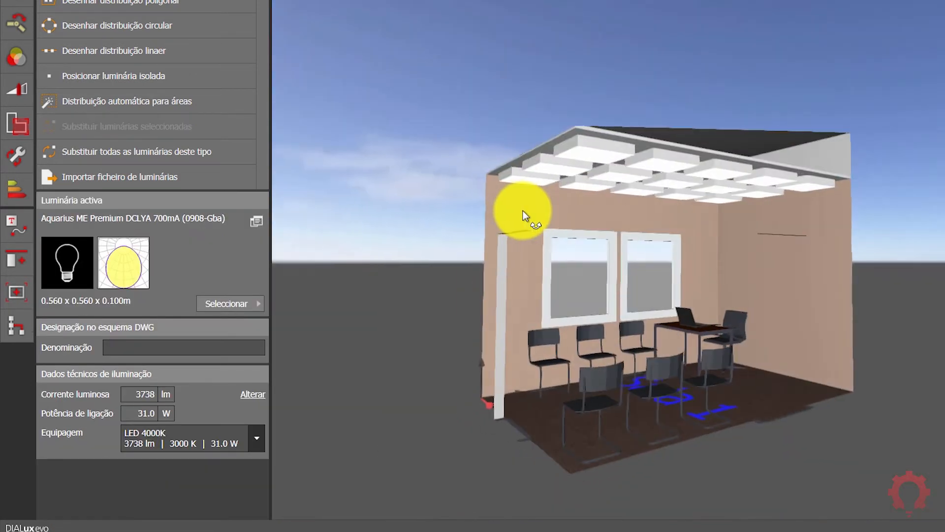
Show the storey Andar 1 in 2D plan view and delete the luminaire distribution from Sala 1
right_drag(523, 211, 659, 231)
right_drag(527, 289, 583, 306)
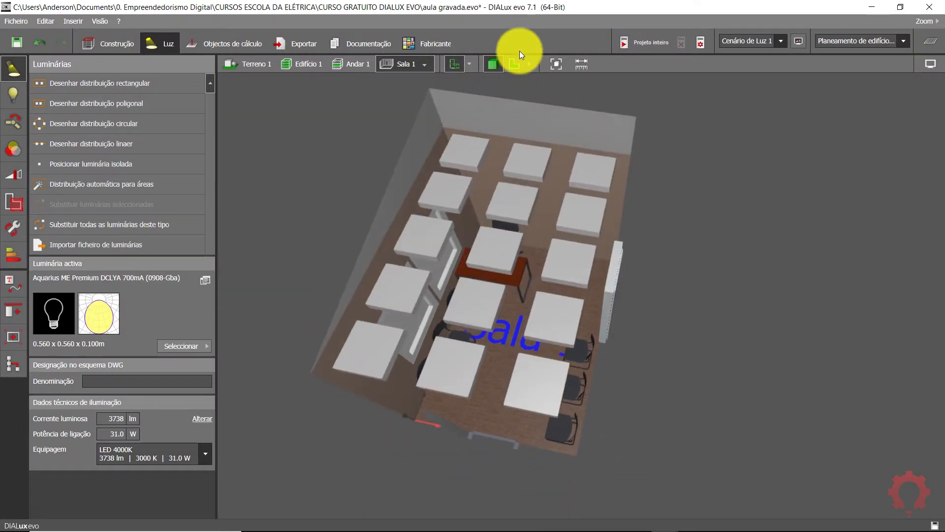
click(512, 67)
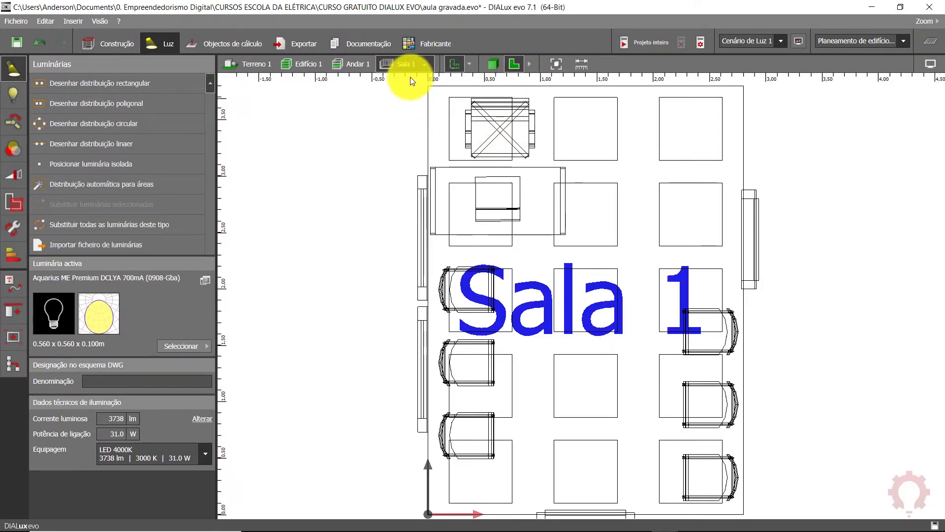
click(368, 66)
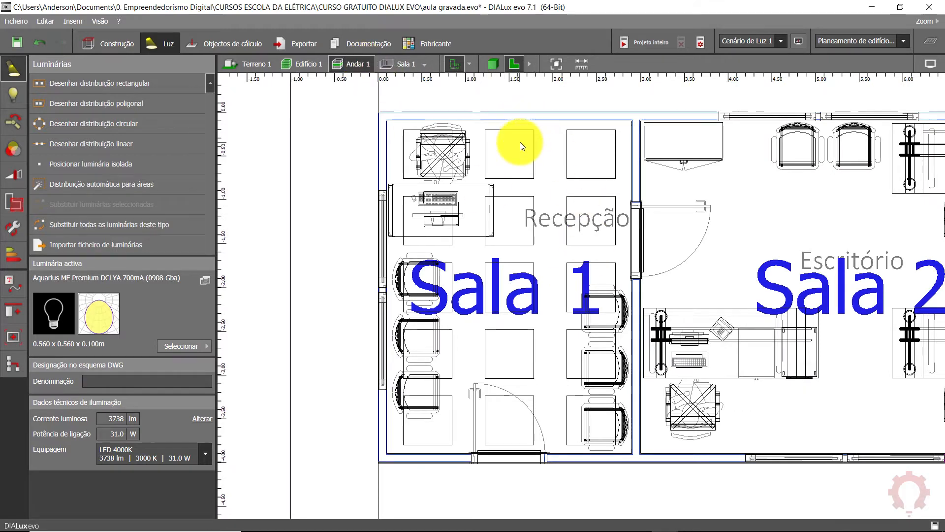
click(509, 151)
key(Delete)
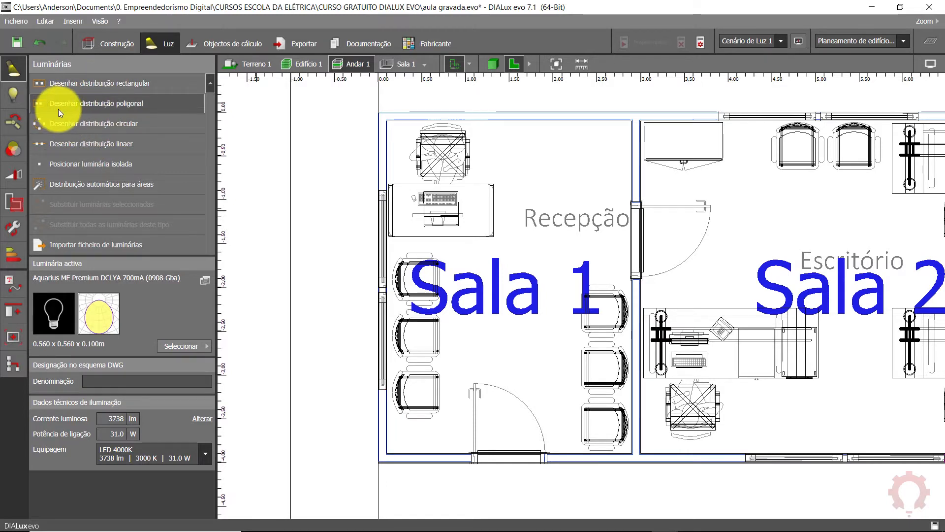
Draw a six-point polygonal luminaire distribution across the middle of Sala 2 and close the polygon
click(86, 104)
scroll(459, 251, down, 2)
middle_drag(534, 235, 299, 218)
scroll(299, 219, up, 1)
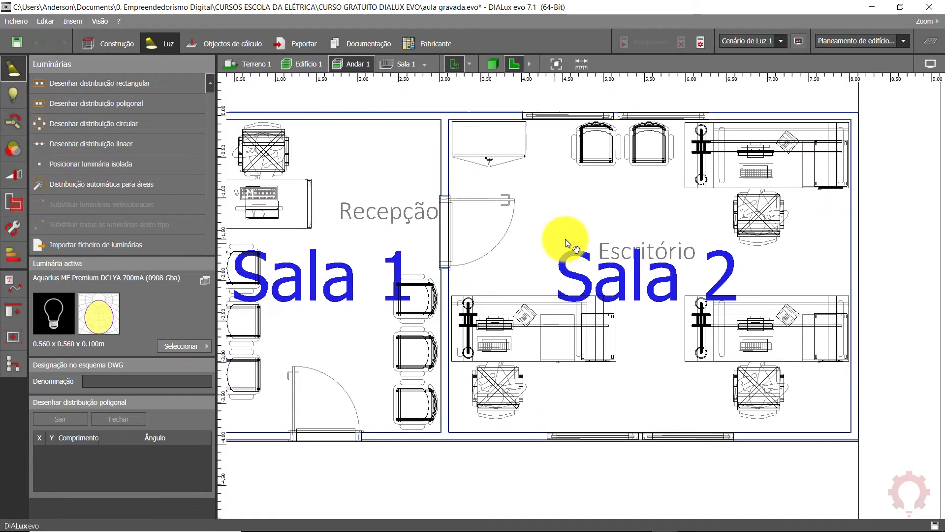
click(538, 173)
click(719, 236)
click(812, 378)
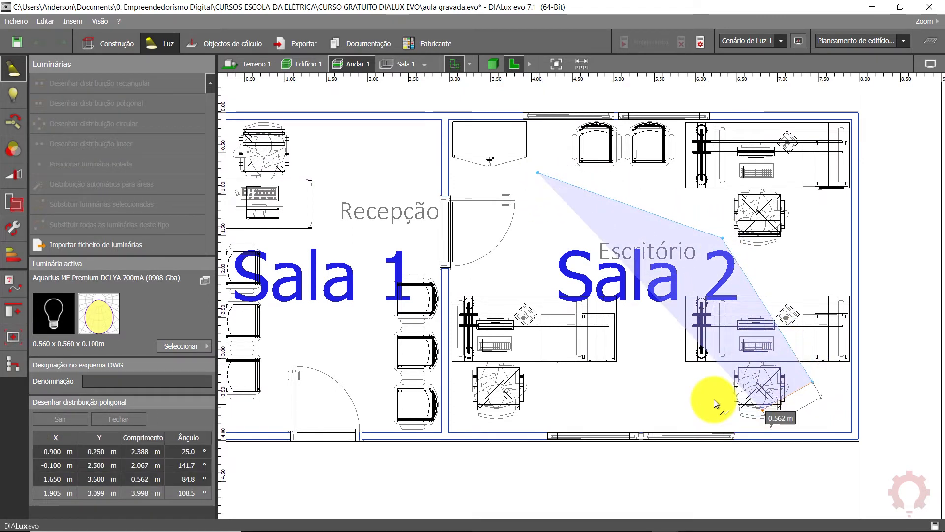
click(685, 394)
click(590, 414)
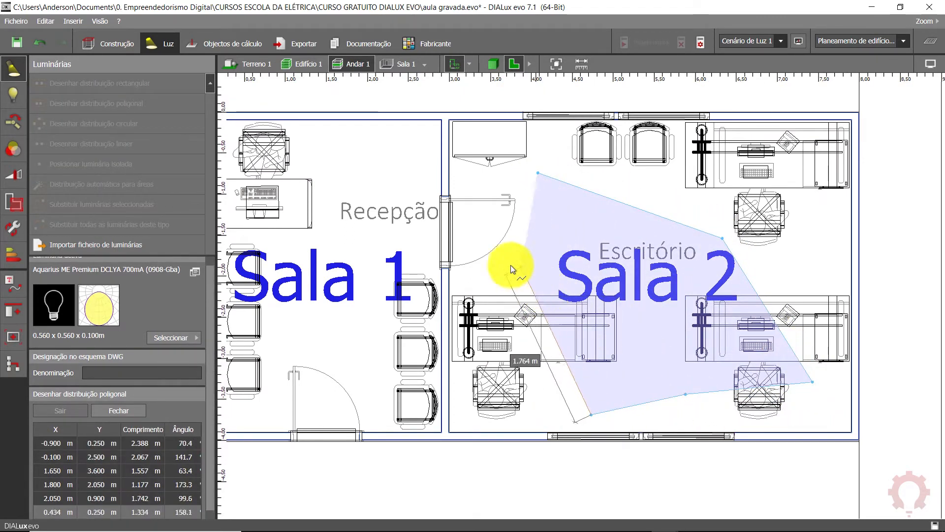
click(486, 271)
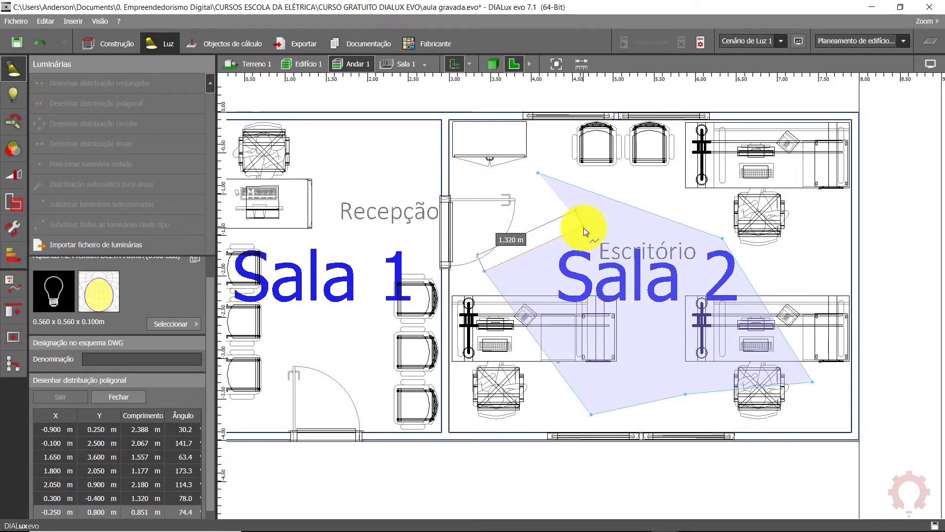
scroll(570, 217, up, 2)
scroll(559, 232, down, 1)
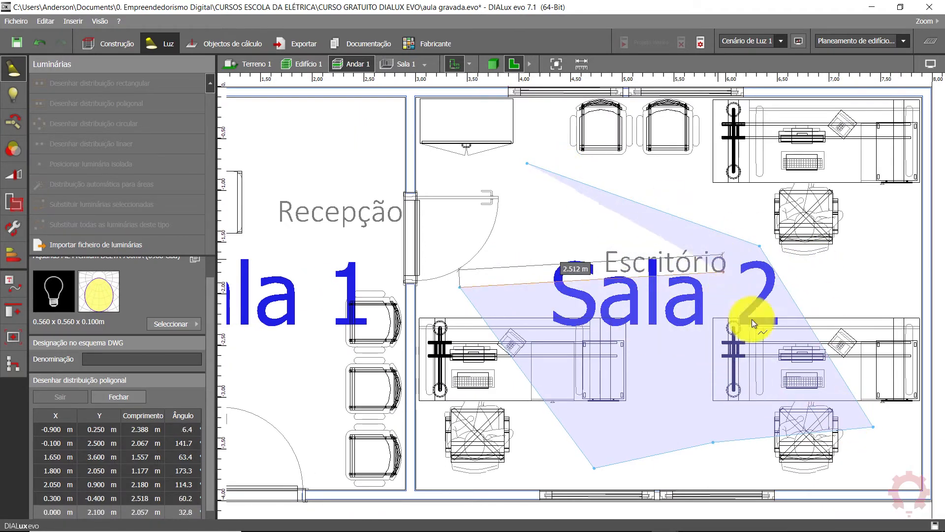
right_click(538, 202)
click(514, 215)
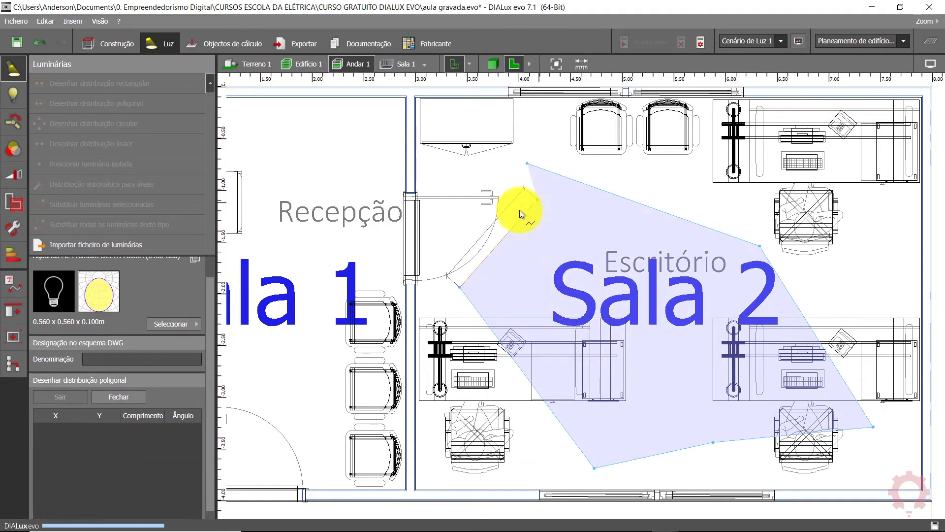
Examine how the luminaire is laid out within the polygonal distribution in Sala 2, and delete that distribution
scroll(608, 272, down, 2)
middle_drag(607, 272, 553, 244)
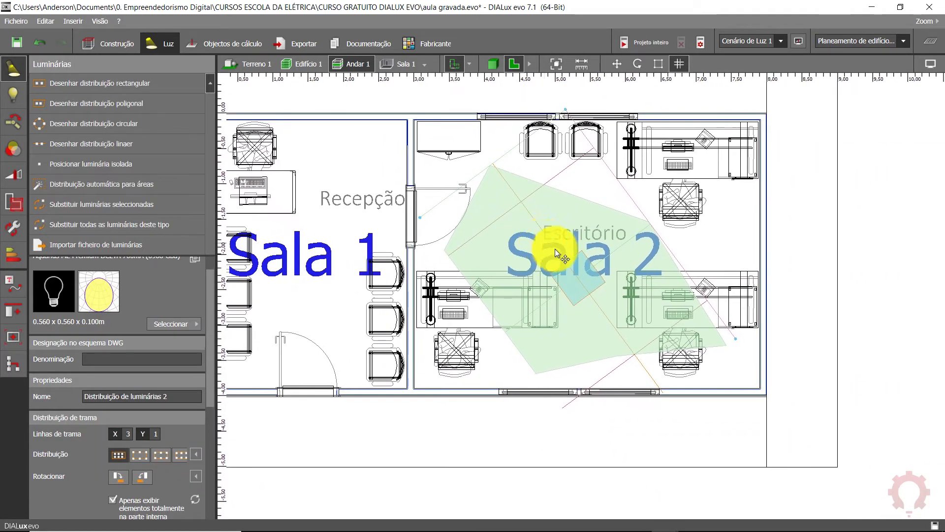
scroll(680, 211, up, 2)
middle_drag(500, 257, 543, 301)
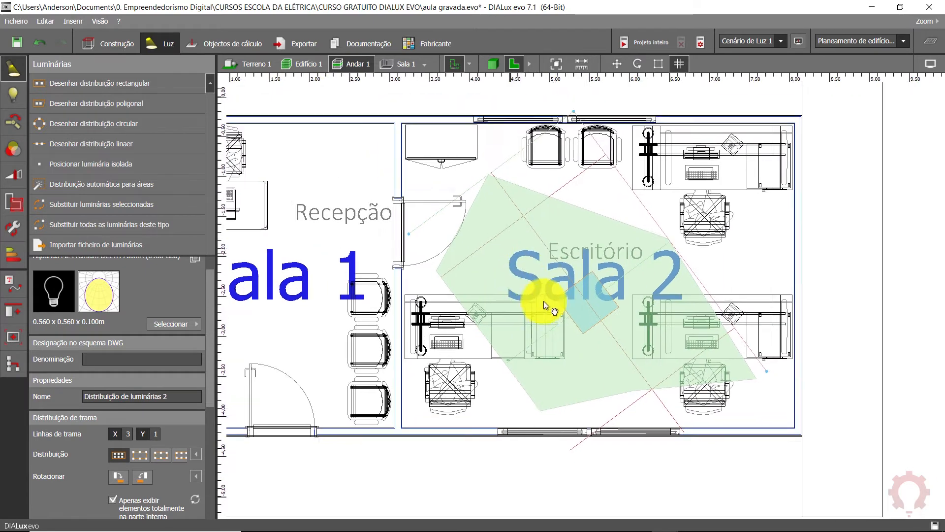
scroll(544, 300, down, 1)
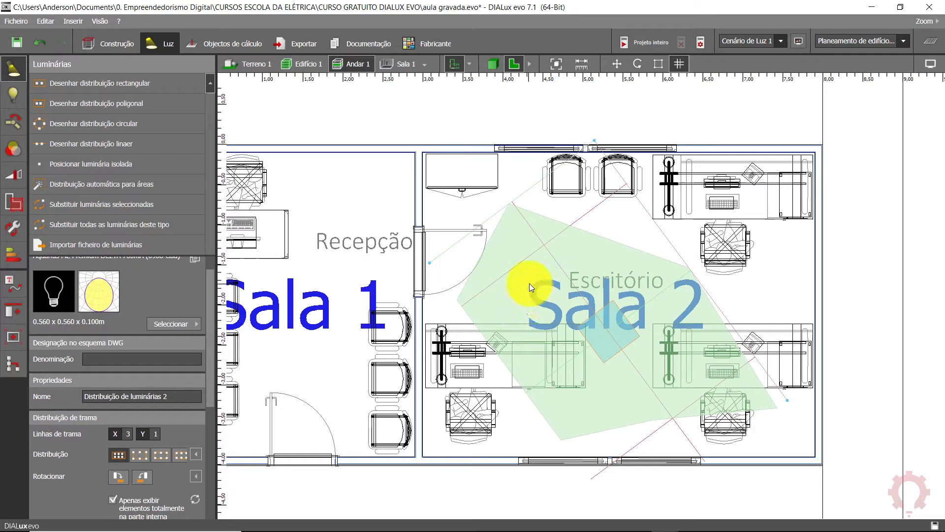
key(Delete)
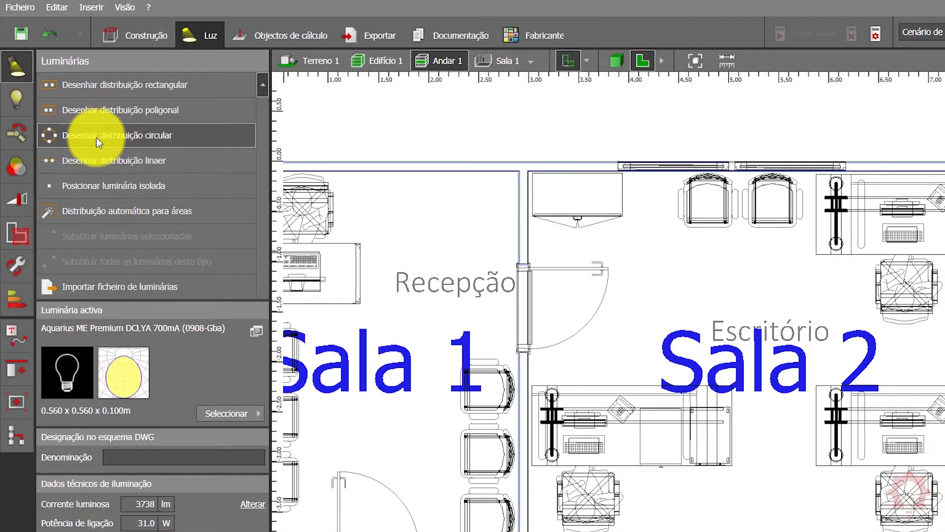
Draw a circular luminaire distribution with a radius of about 0.87 m in Sala 2, inspect it and delete it
click(112, 141)
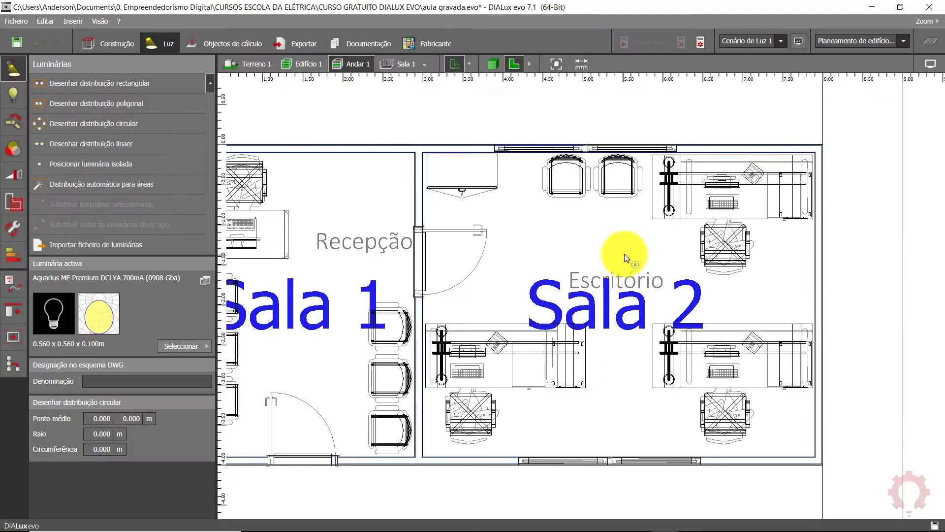
click(624, 253)
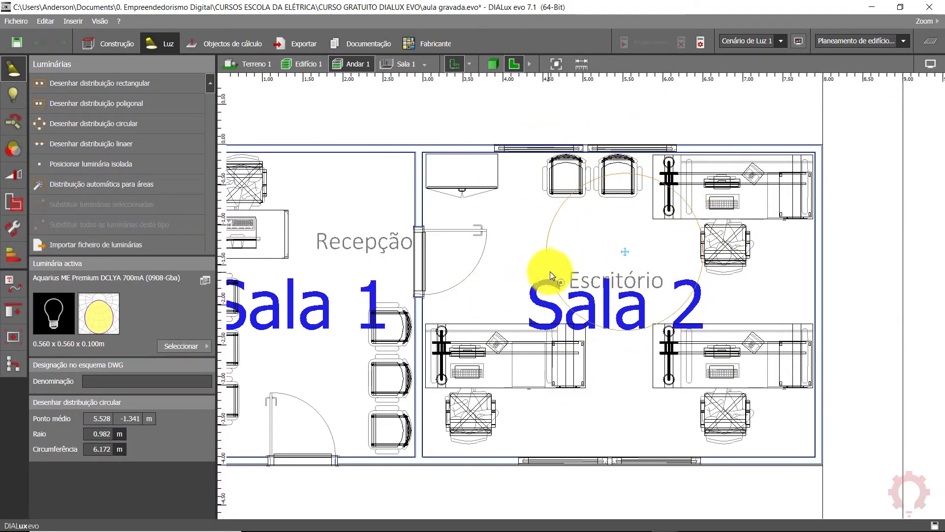
click(556, 268)
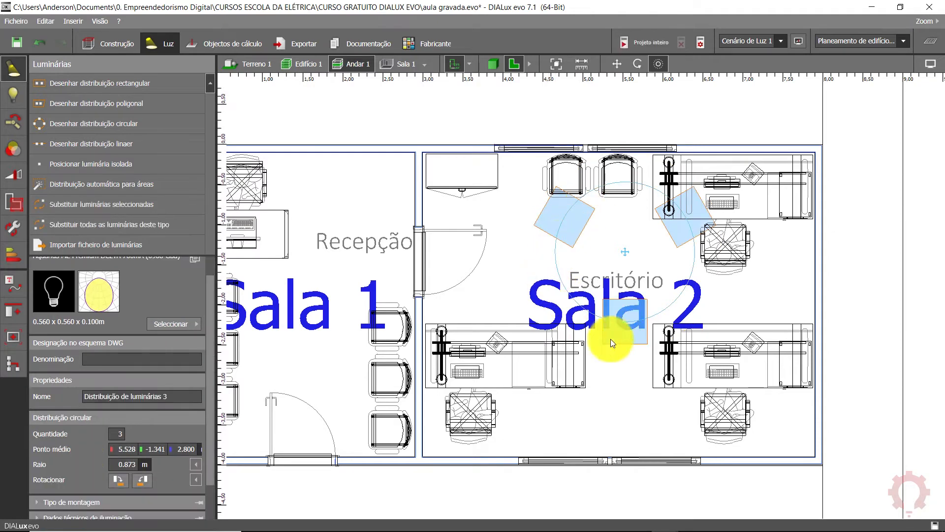
scroll(584, 266, up, 2)
middle_drag(586, 268, 498, 298)
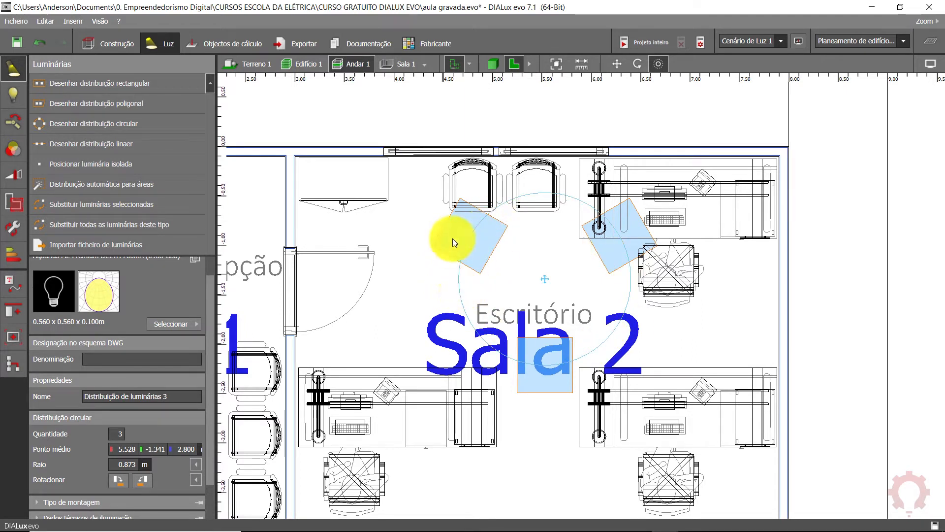
key(Delete)
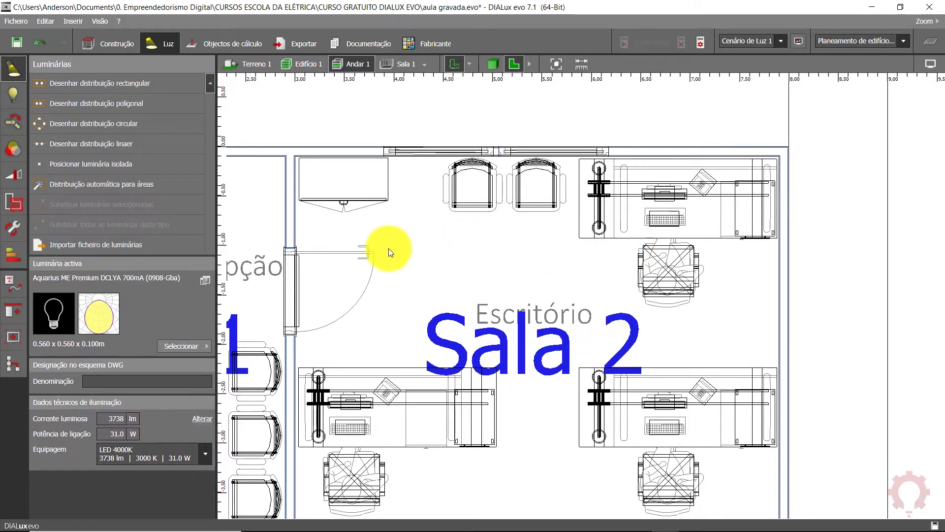
Draw a horizontal linear luminaire distribution about 4.62 m long across Sala 2, just below the two visitor chairs
click(75, 146)
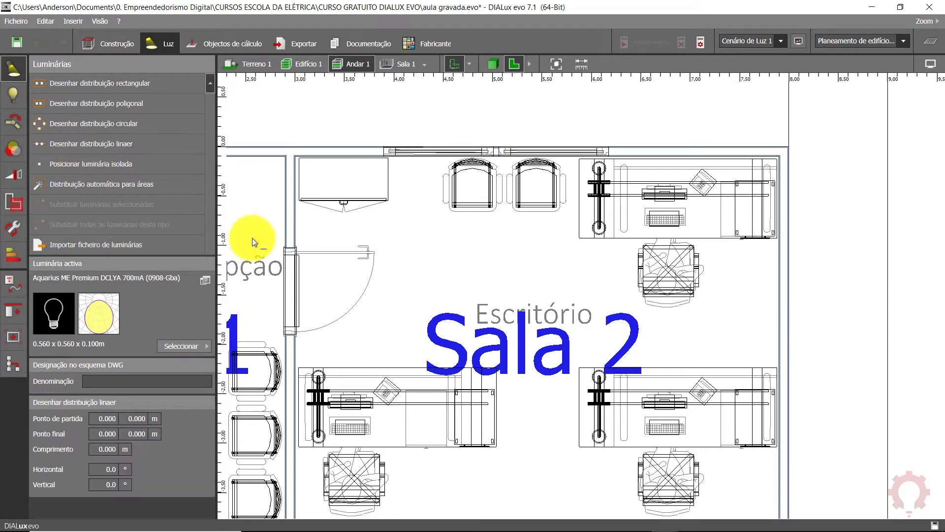
scroll(279, 238, up, 2)
click(273, 208)
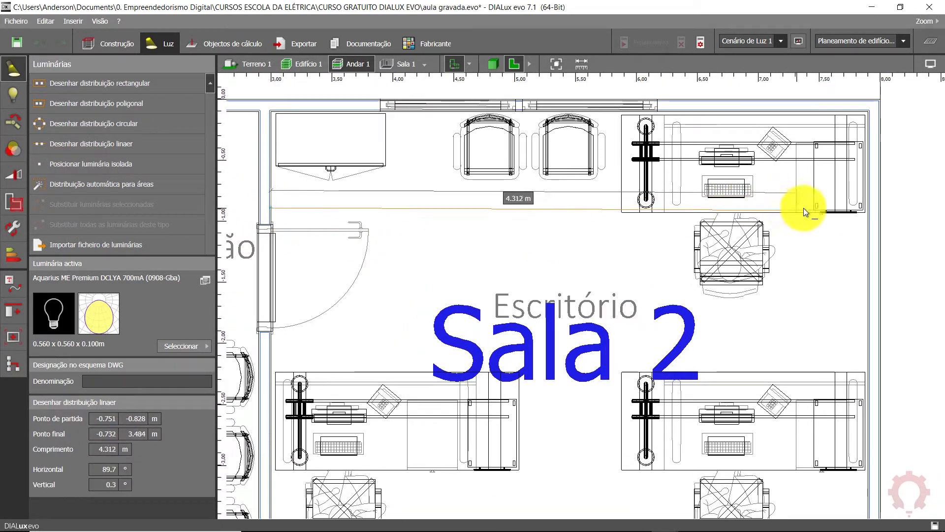
click(833, 207)
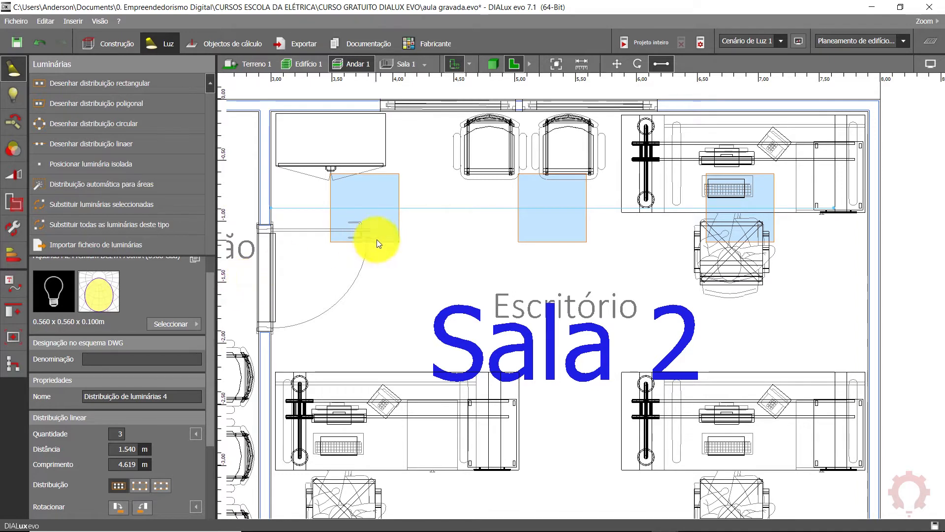
Set the linear distribution's quantity to 6 luminaires, and change it back to 3
mouse_move(209, 290)
mouse_down()
mouse_move(209, 360)
mouse_move(214, 288)
mouse_move(211, 359)
mouse_move(209, 305)
mouse_up()
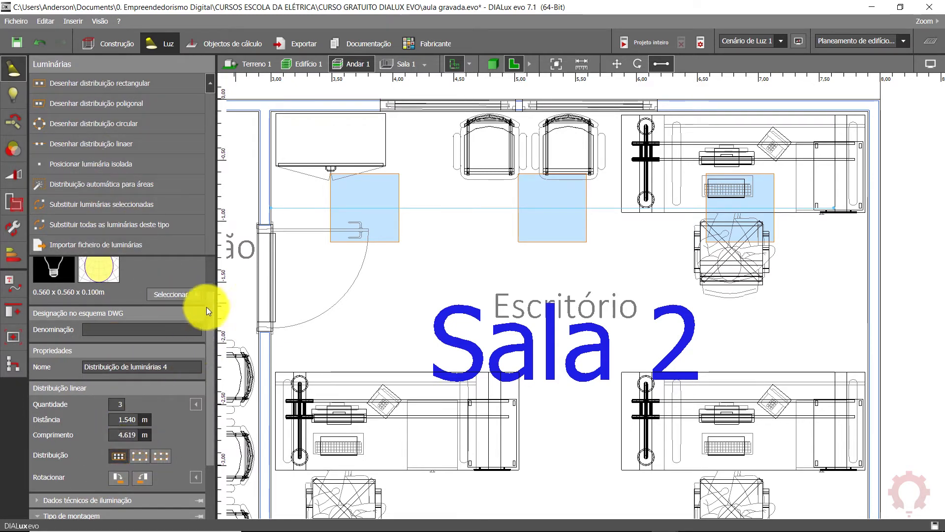
drag(211, 300, 212, 372)
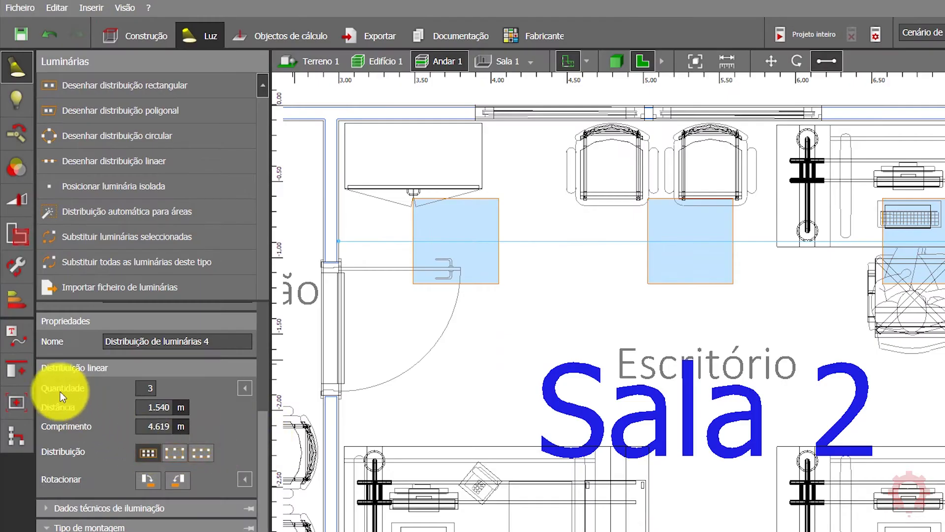
text(6)
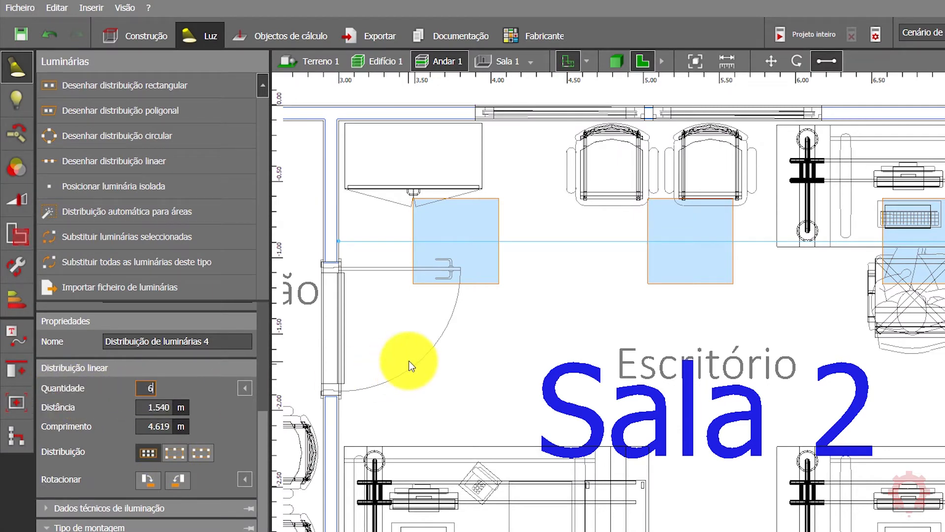
key(Return)
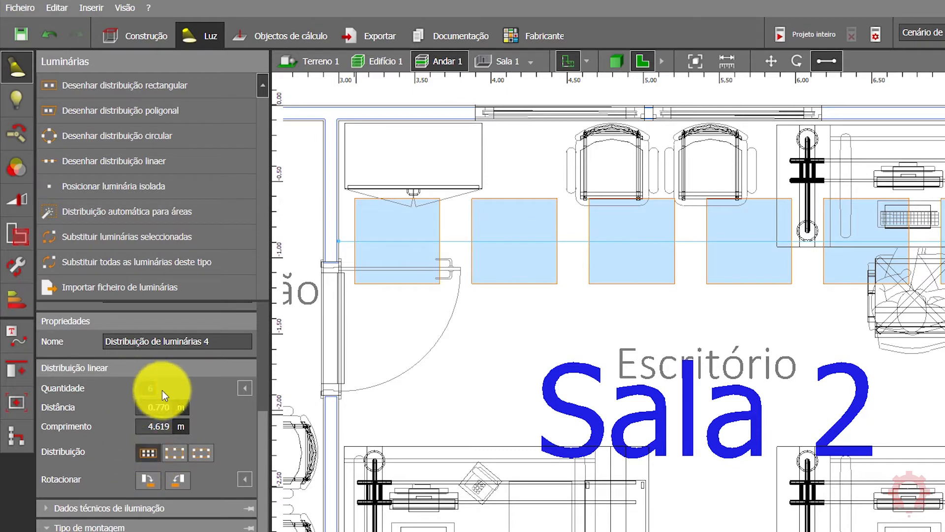
text(3)
key(Return)
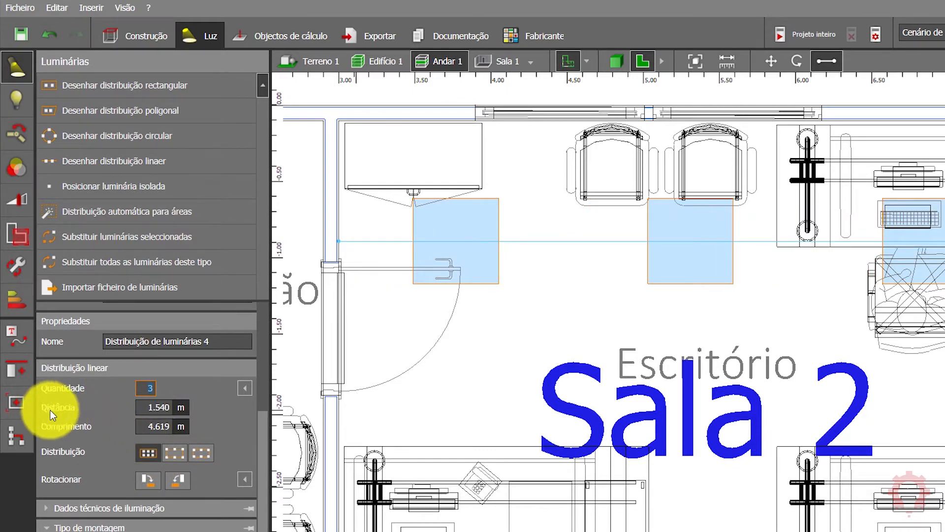
Review the linear distribution's spacing, mounting height and lighting technical data, and delete the distribution from Sala 2
click(150, 411)
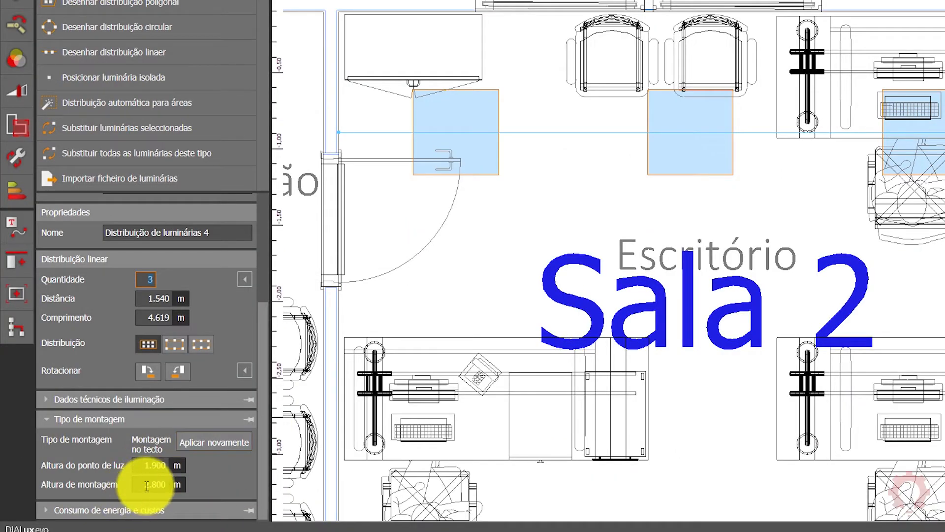
click(148, 485)
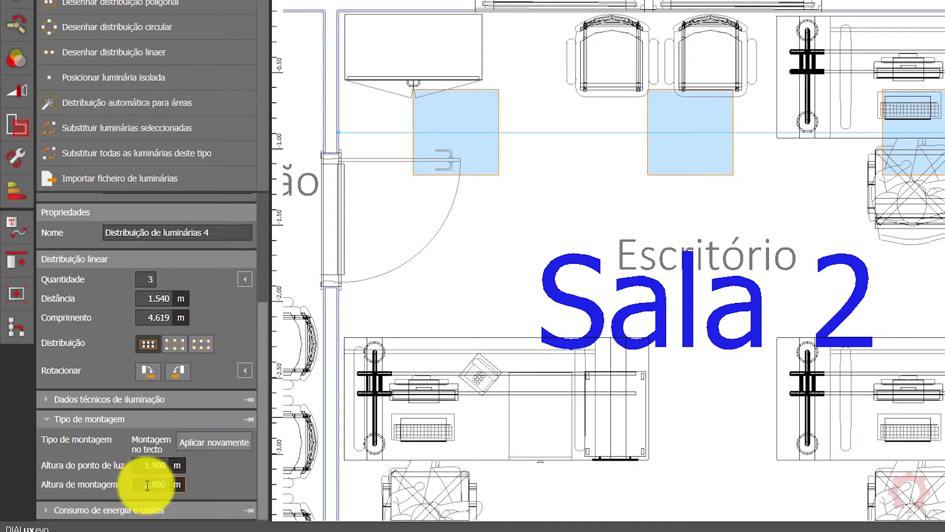
click(141, 392)
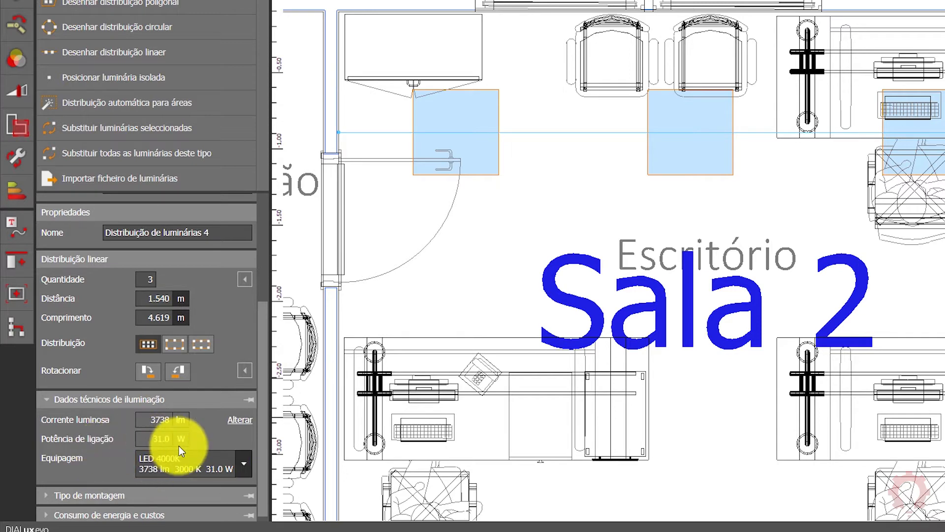
drag(261, 315, 269, 216)
key(Delete)
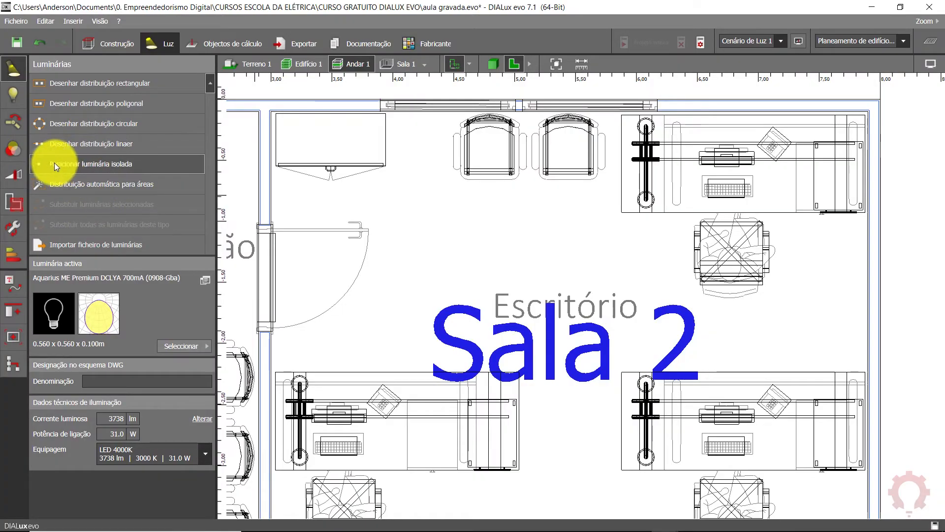
Place a single luminaire in Sala 2 below the two visitor chairs, at about X 5.08 m, Y -1.04 m
click(81, 167)
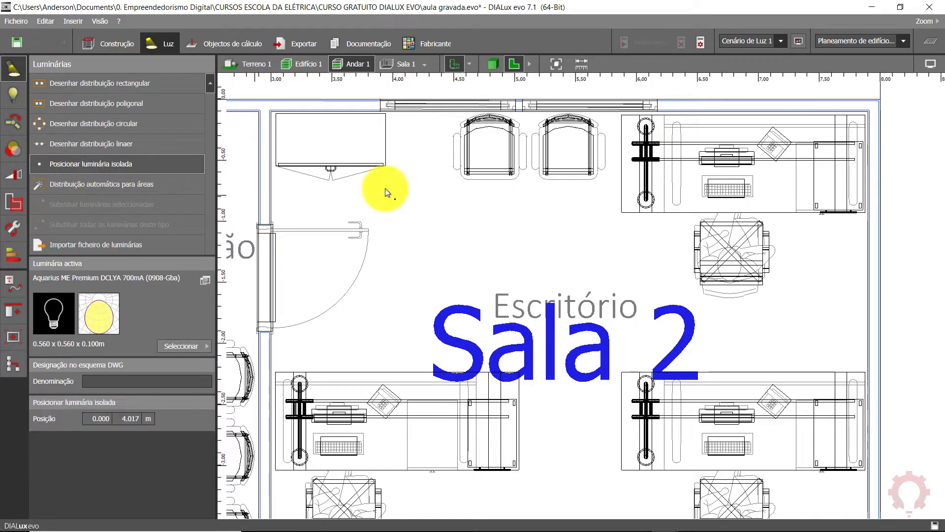
click(525, 226)
Place another single luminaire near the desk chair at about X 7.08 m, Y -1.79 m, and remove it again
click(62, 167)
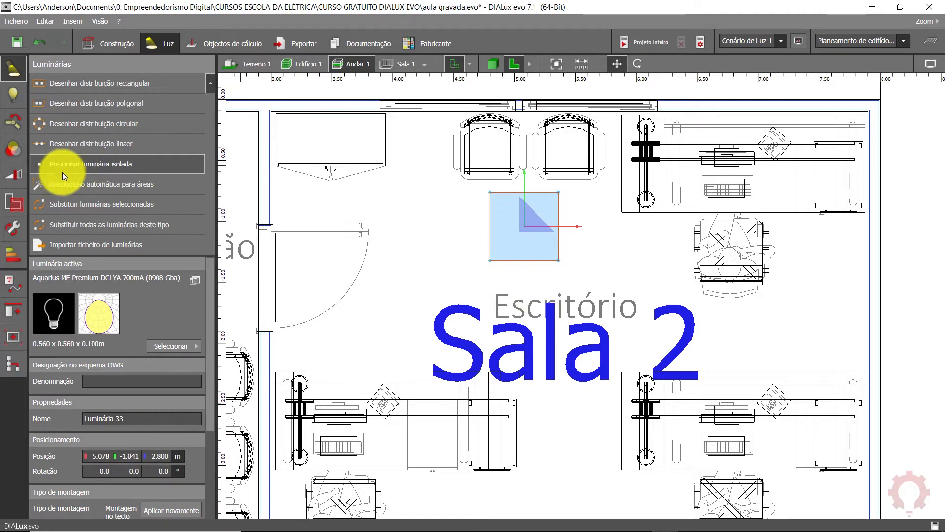
click(767, 317)
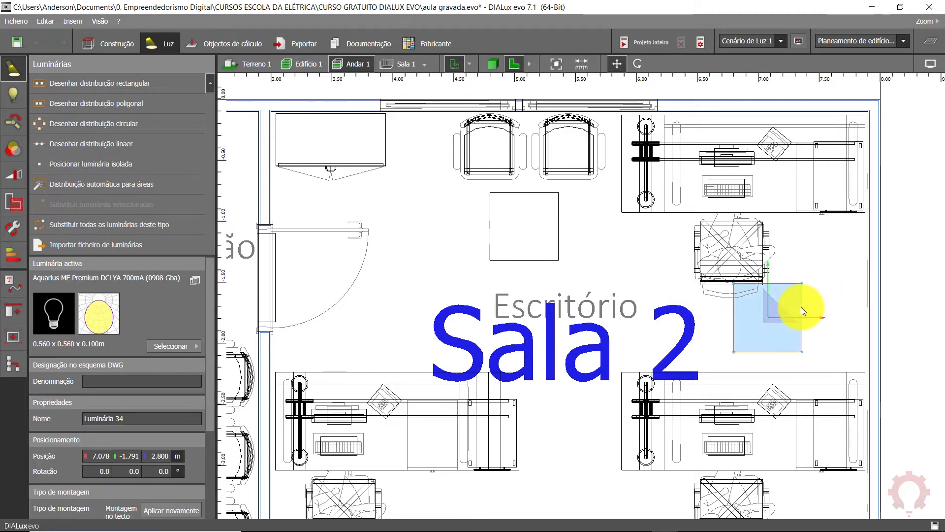
scroll(509, 227, up, 1)
scroll(508, 227, down, 1)
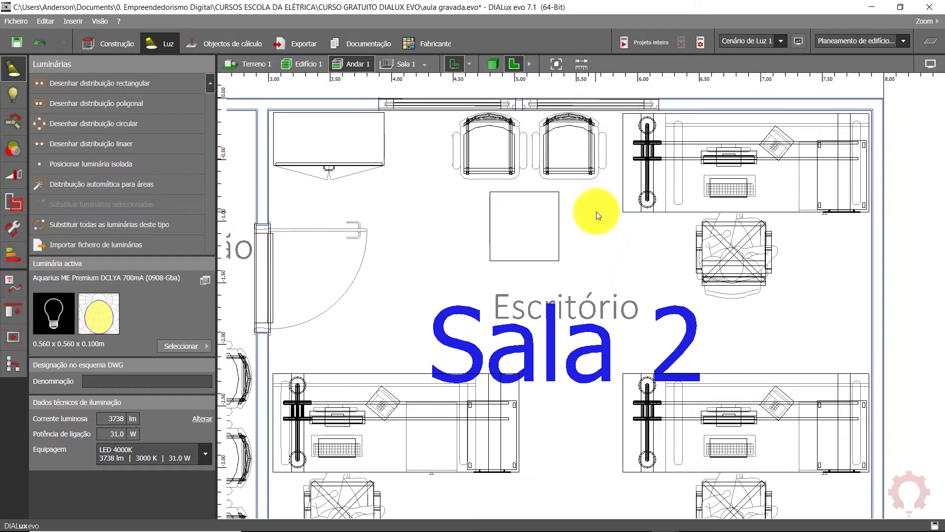
scroll(595, 211, down, 1)
scroll(596, 211, up, 2)
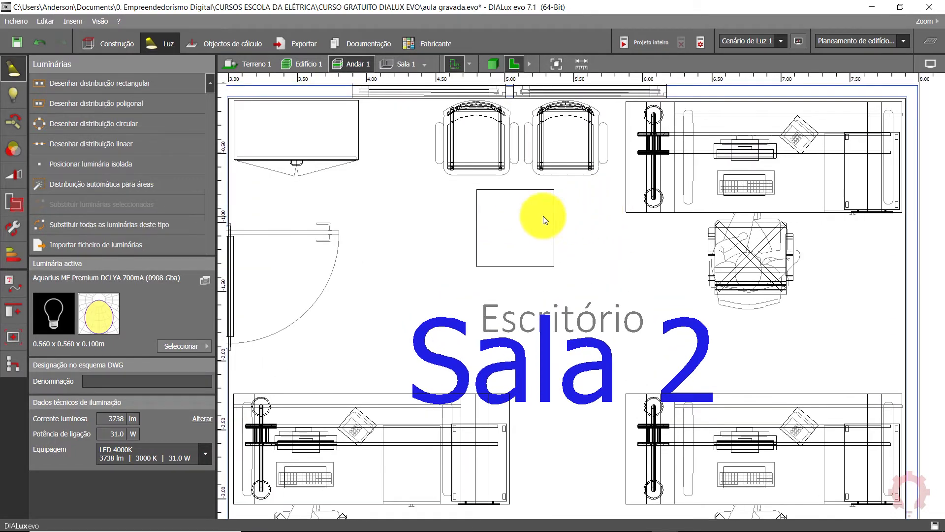
scroll(532, 218, down, 1)
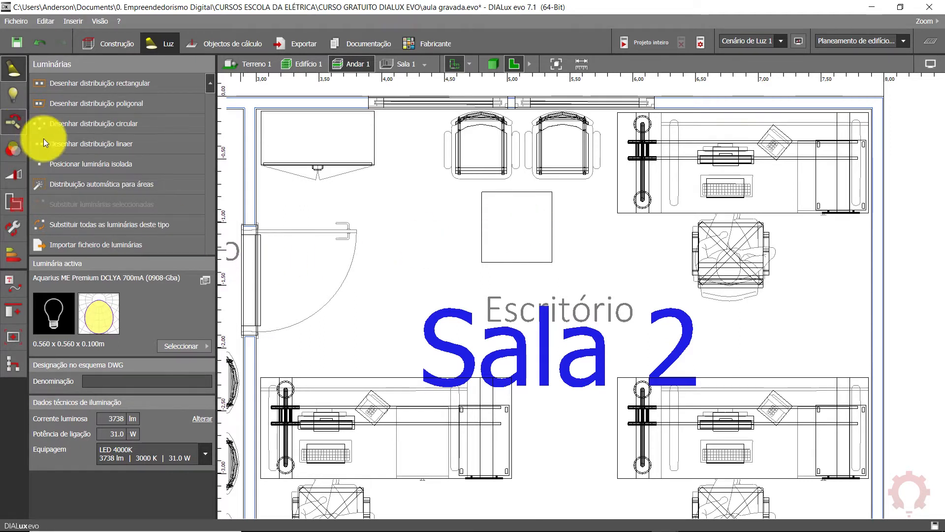
Place a single luminaire beside the door swing in Sala 2, at about X 4.08 m, Y -1.09 m
click(69, 166)
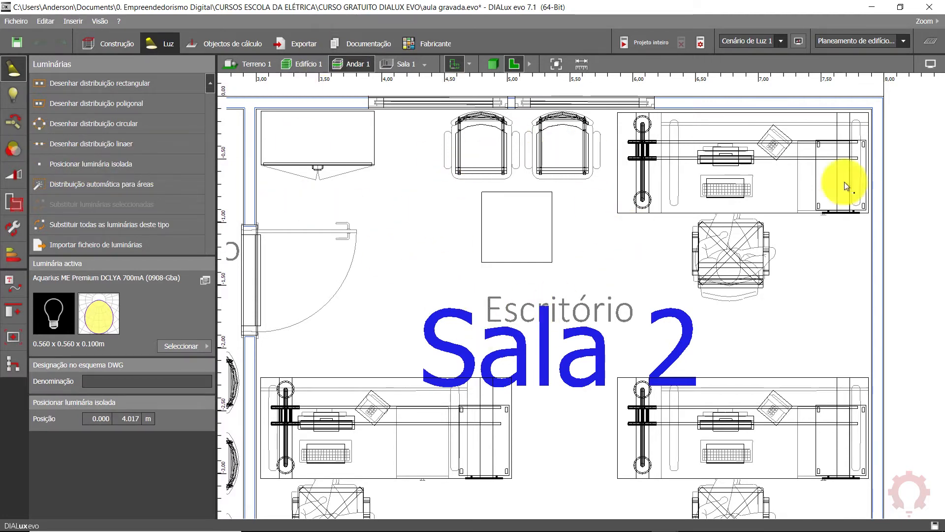
click(391, 233)
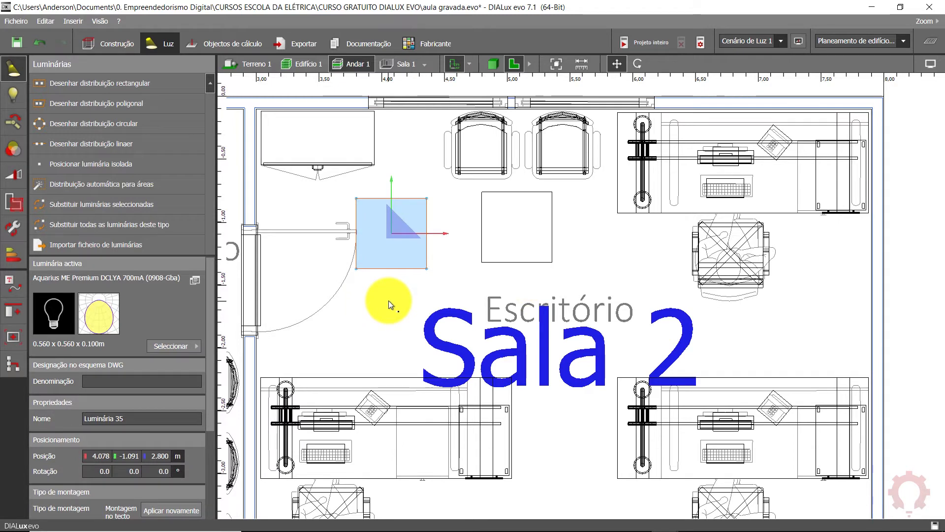
Delete the two remaining single luminaires from Sala 2, beside the door swing and below the visitor chairs
key(Delete)
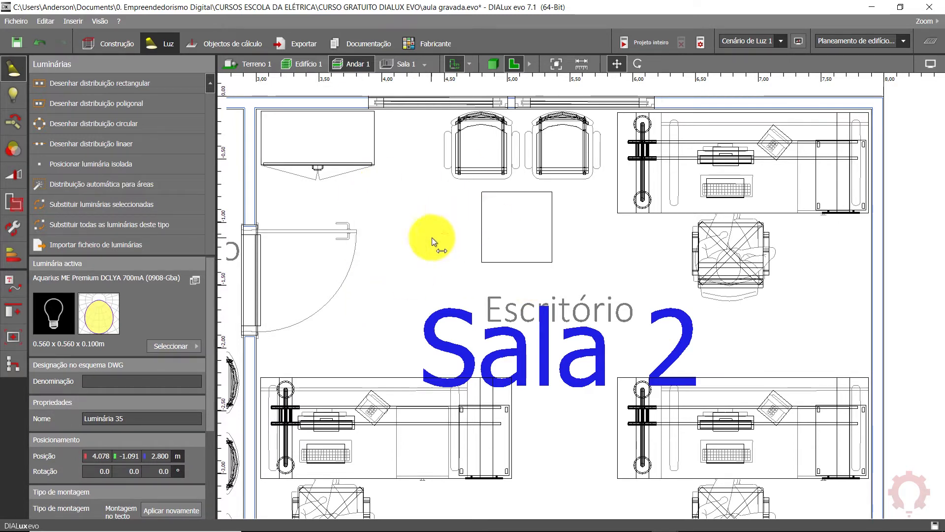
click(518, 217)
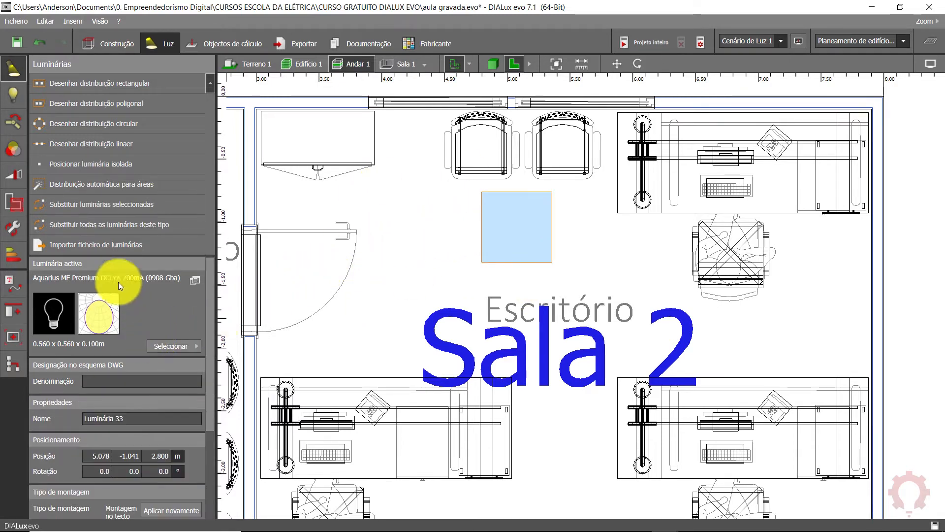
key(Delete)
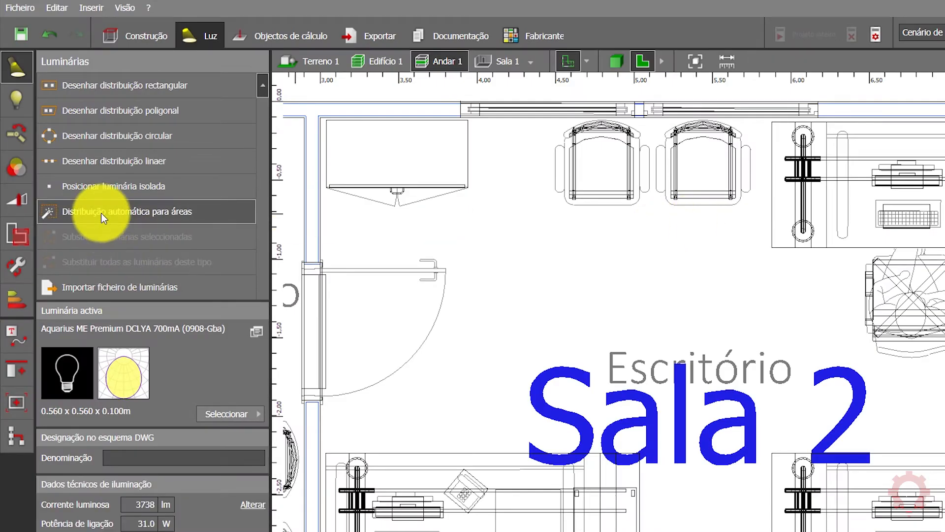
Generate an automatic luminaire distribution for the whole area of Sala 2
scroll(394, 240, down, 2)
middle_drag(394, 240, 474, 219)
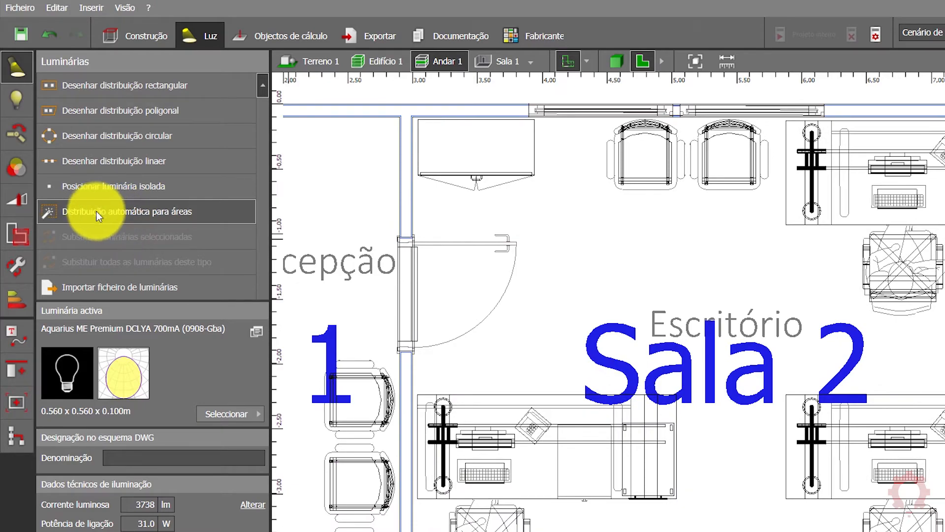
click(98, 216)
scroll(488, 270, down, 1)
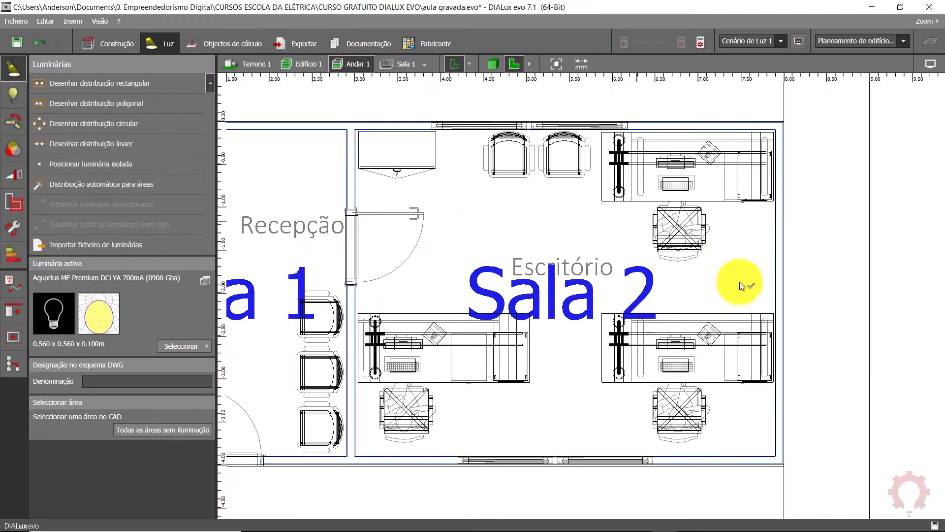
click(506, 231)
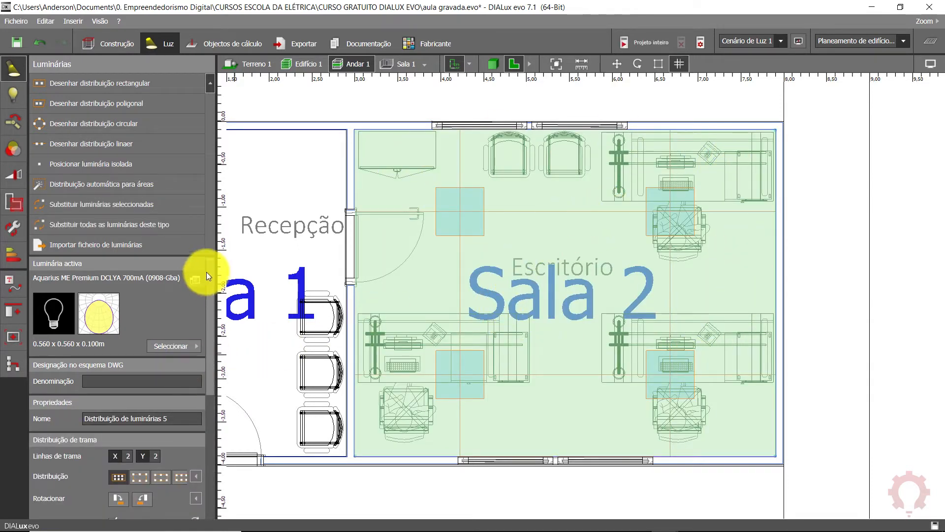
Review the automatic distribution's grid lines, target and actual illuminance in the approximate calculator, and mounting heights
scroll(204, 276, down, 5)
scroll(227, 369, up, 1)
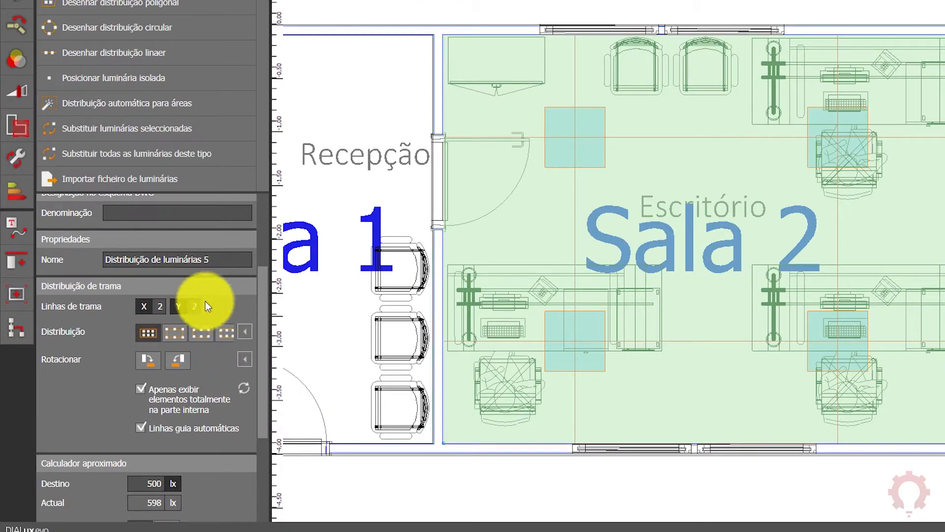
scroll(244, 385, down, 4)
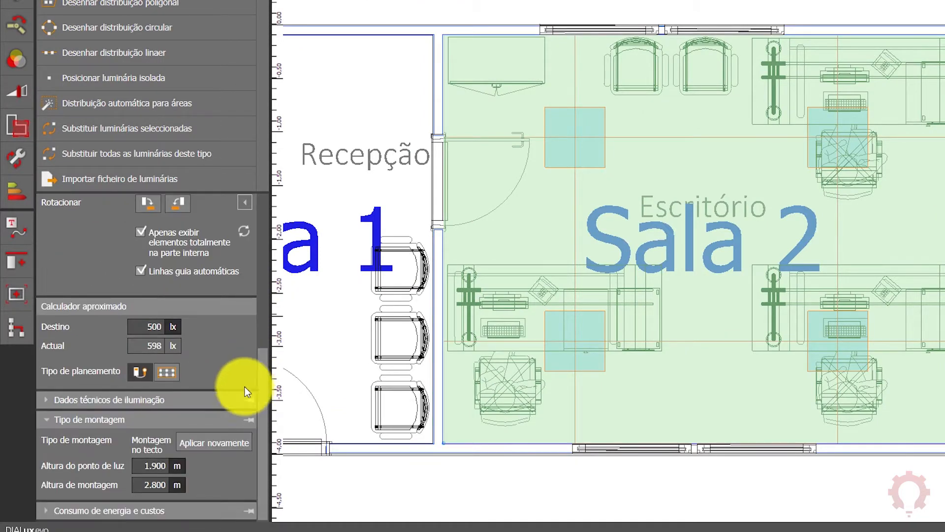
click(144, 325)
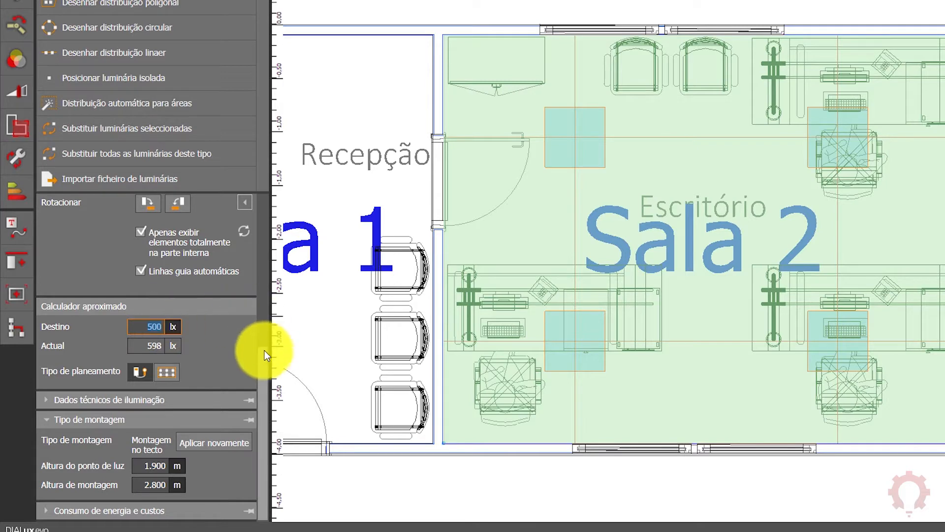
mouse_move(260, 345)
mouse_down()
mouse_move(256, 190)
mouse_move(262, 380)
mouse_move(267, 209)
mouse_move(264, 351)
mouse_up()
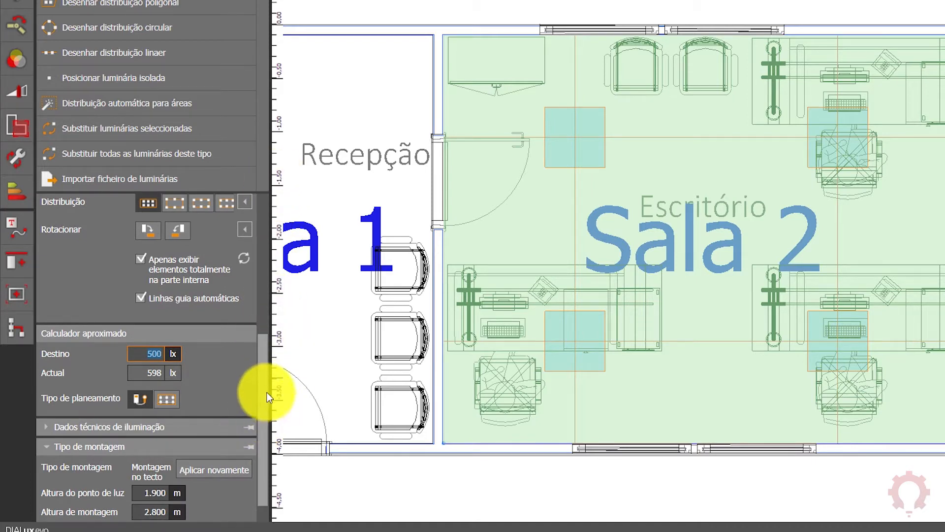
drag(263, 388, 253, 200)
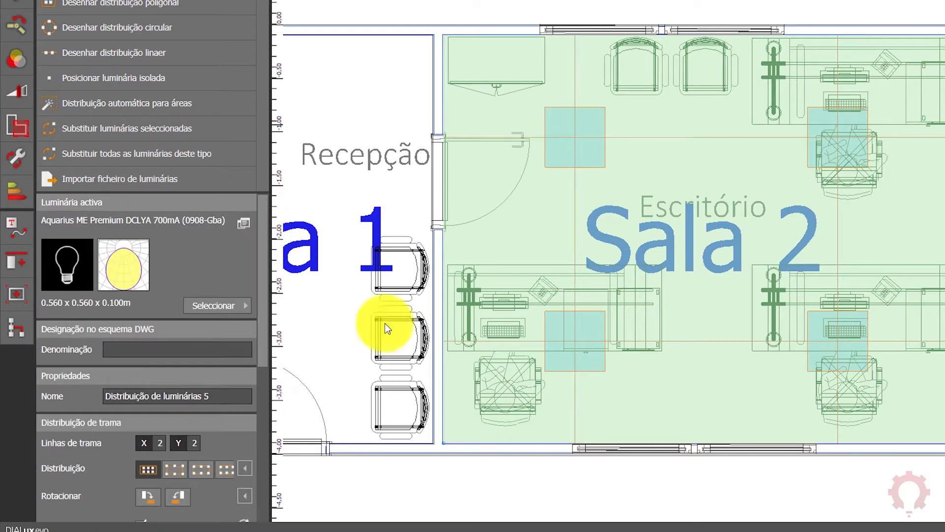
scroll(248, 320, down, 5)
click(150, 400)
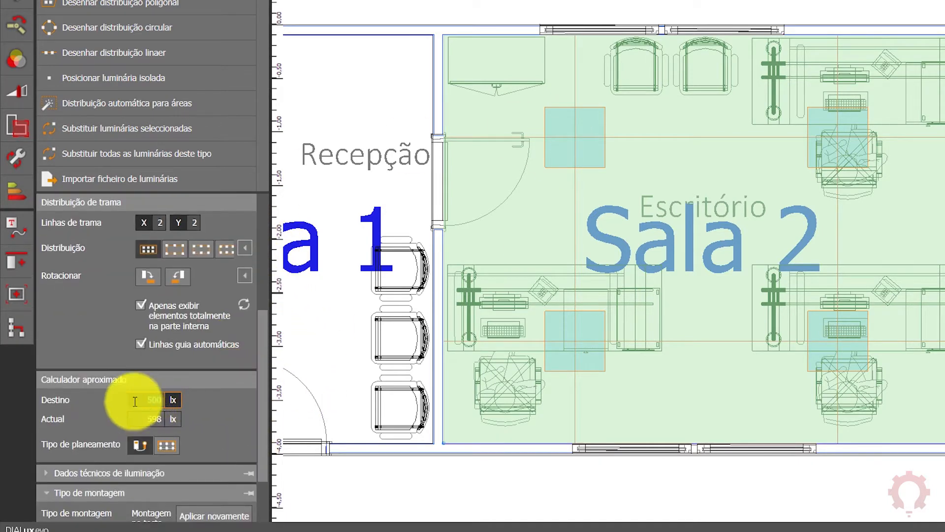
scroll(253, 359, up, 5)
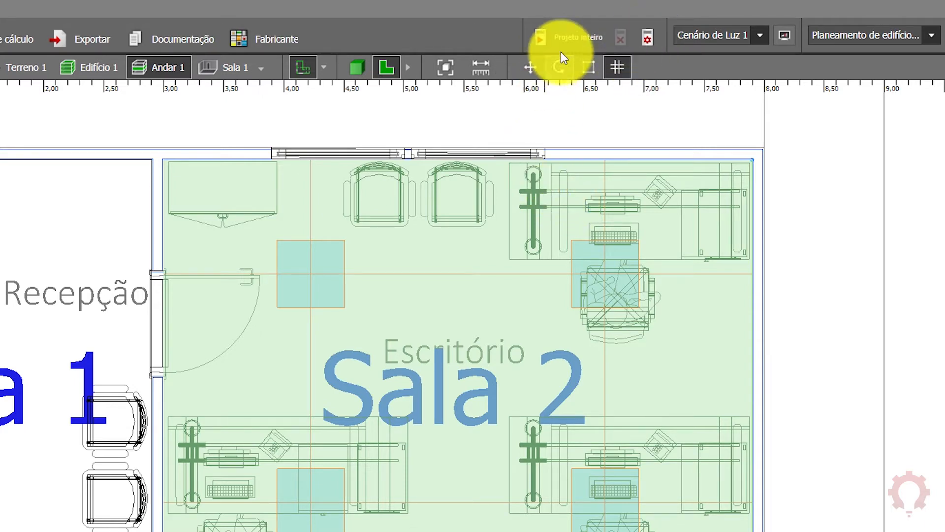
Calculate the entire project and expand the detailed results of Plano de uso 2, declining to save the project
click(556, 35)
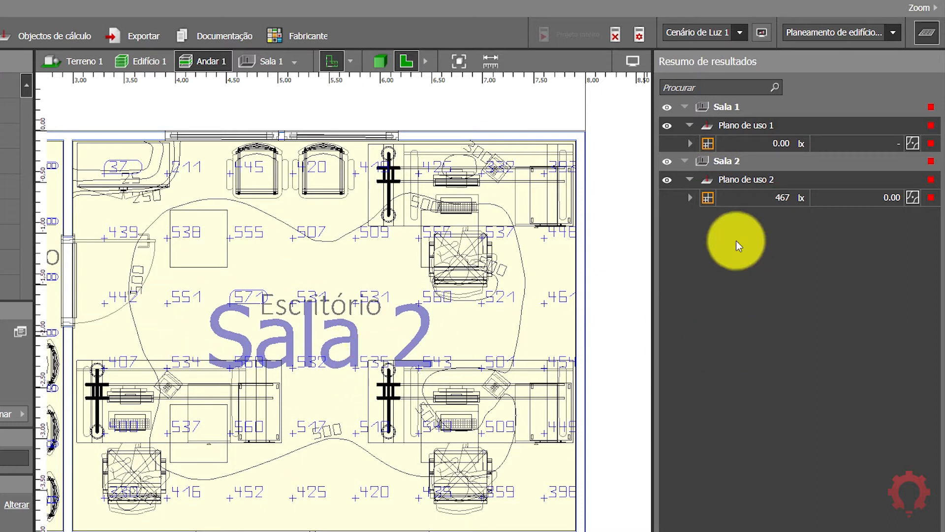
click(689, 197)
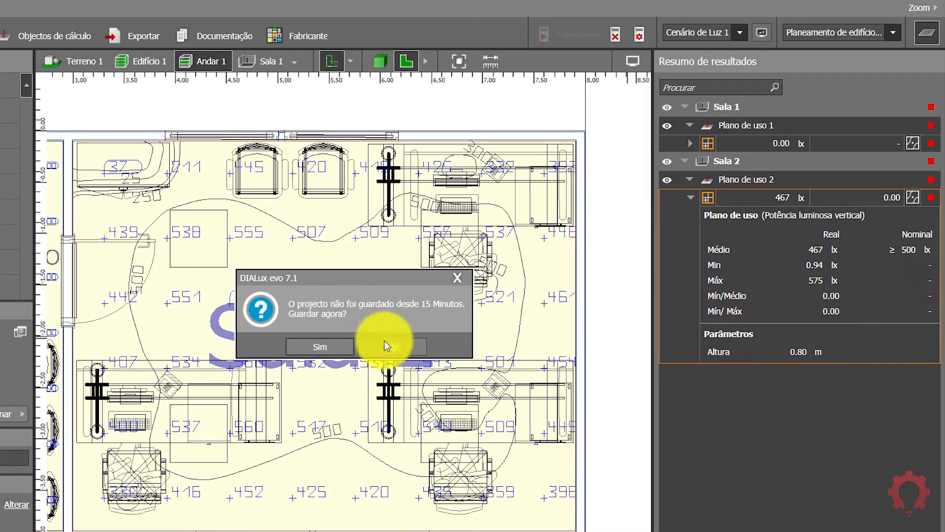
click(391, 344)
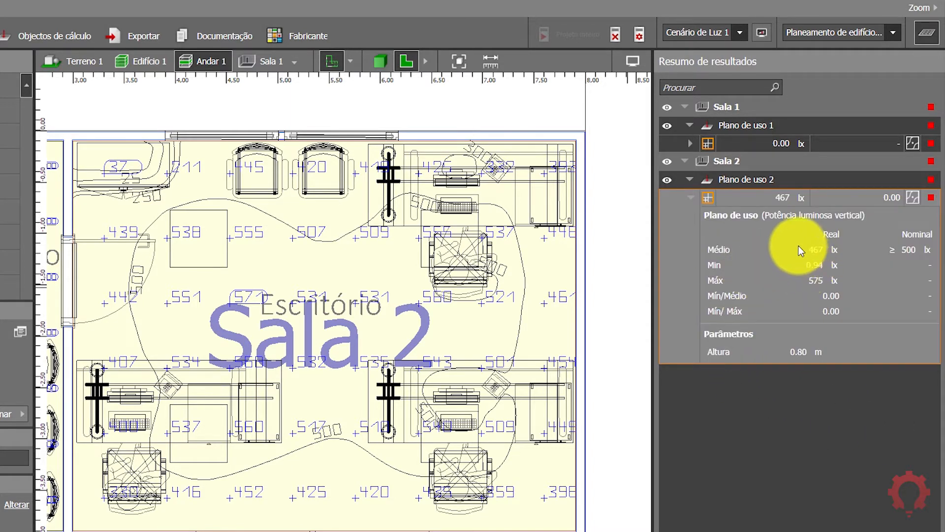
Switch to the 3D view and open Sala 2 to examine its calculated lighting from inside the room
click(373, 61)
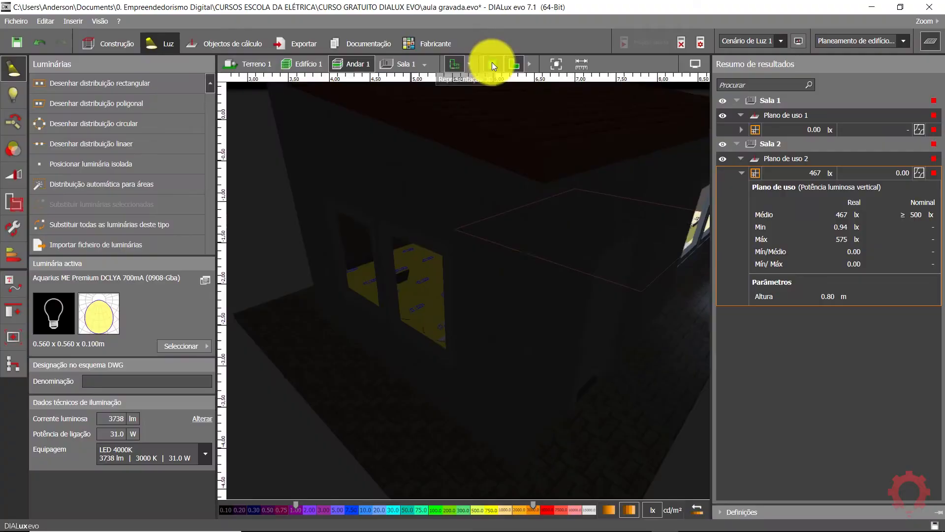
drag(407, 319, 408, 344)
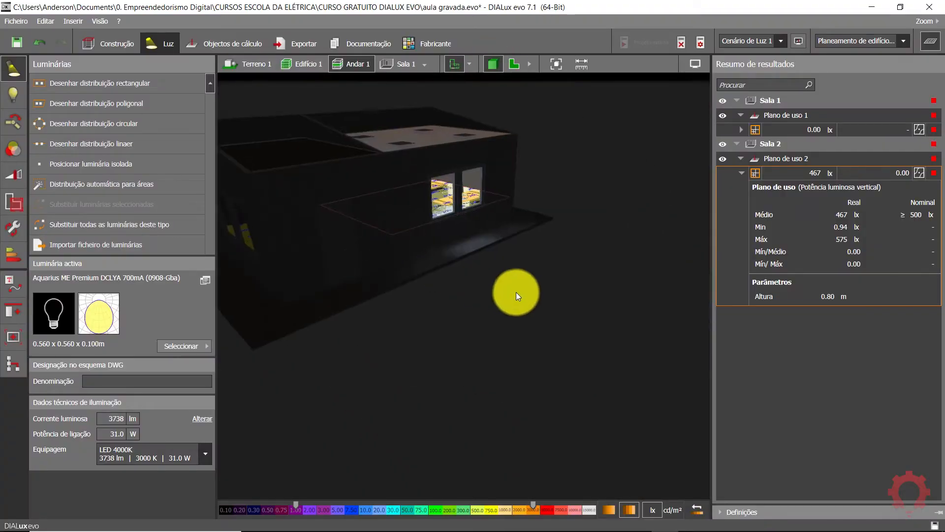
click(516, 292)
drag(515, 292, 477, 299)
click(426, 66)
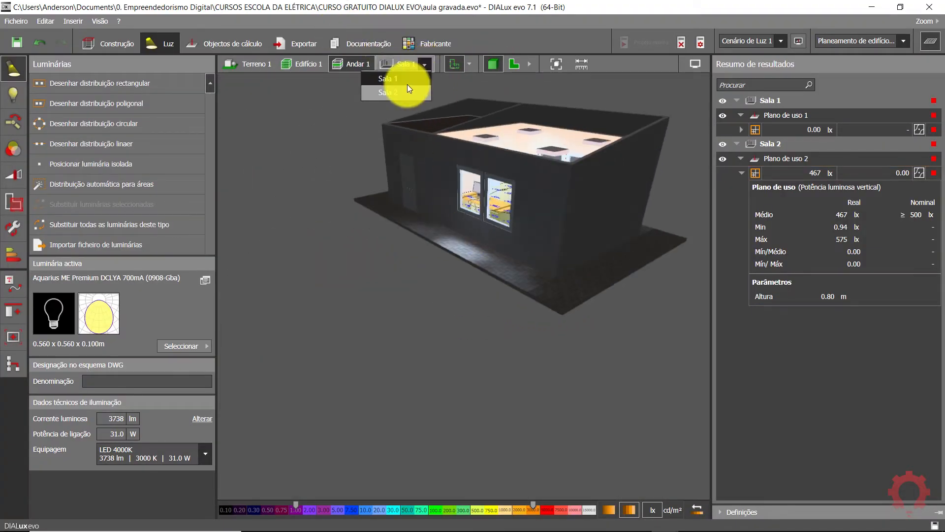
click(407, 84)
drag(580, 431, 467, 402)
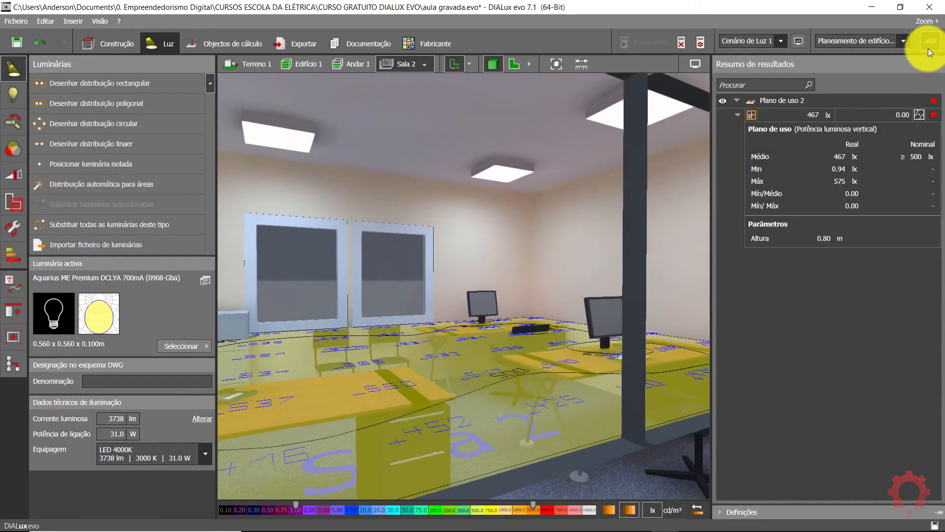
Compare Sala 2 in 3D with and without the result display, examining the desks, chairs and cabinet
click(928, 42)
scroll(684, 395, down, 4)
drag(683, 395, 735, 398)
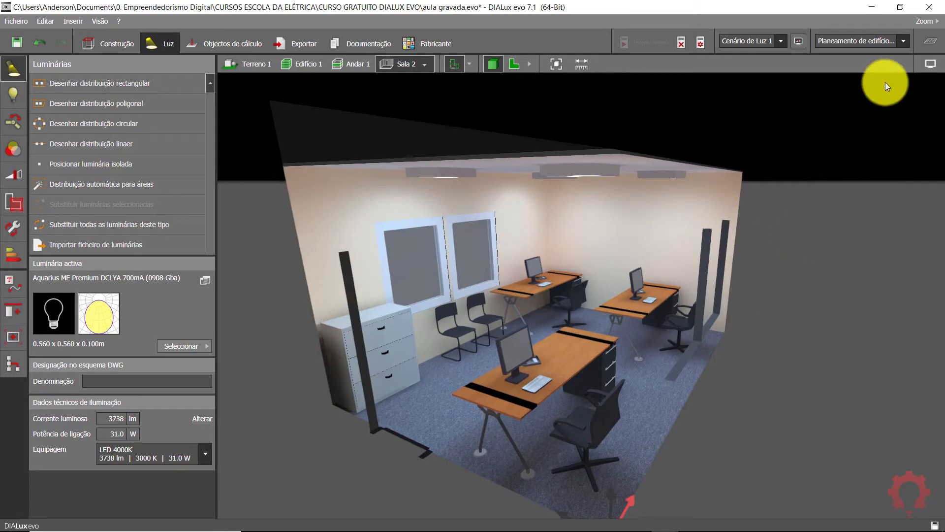
click(930, 45)
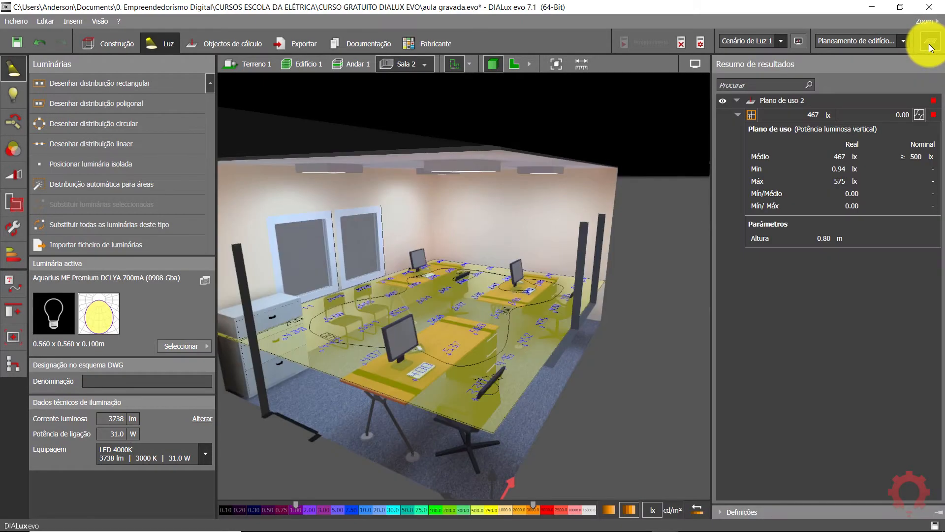
click(930, 46)
drag(652, 384, 610, 388)
scroll(610, 388, up, 5)
mouse_move(668, 365)
mouse_down()
mouse_move(574, 331)
mouse_move(589, 361)
mouse_move(701, 335)
mouse_move(582, 347)
mouse_move(581, 337)
mouse_move(695, 344)
mouse_move(640, 373)
mouse_up()
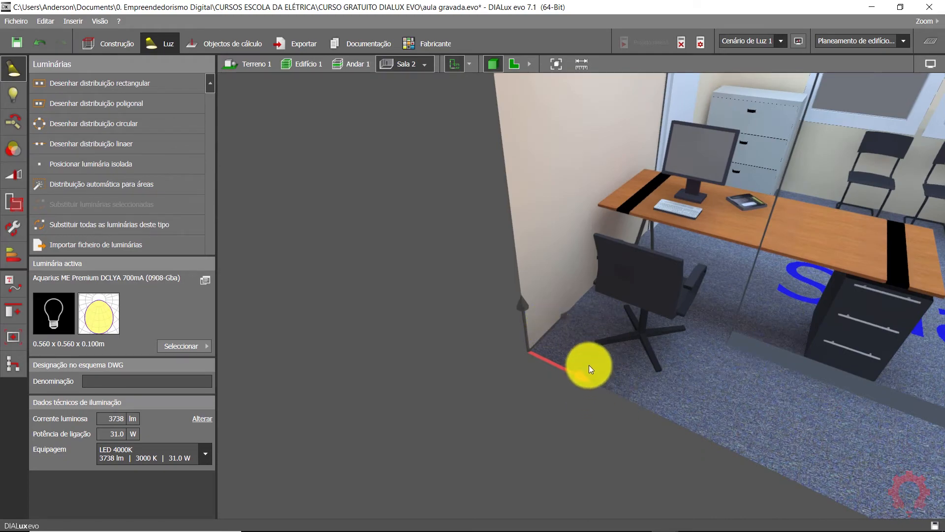
mouse_move(780, 308)
mouse_down()
mouse_move(524, 376)
mouse_move(372, 271)
mouse_move(507, 350)
mouse_move(542, 347)
mouse_move(445, 216)
mouse_move(489, 220)
mouse_move(511, 298)
mouse_up()
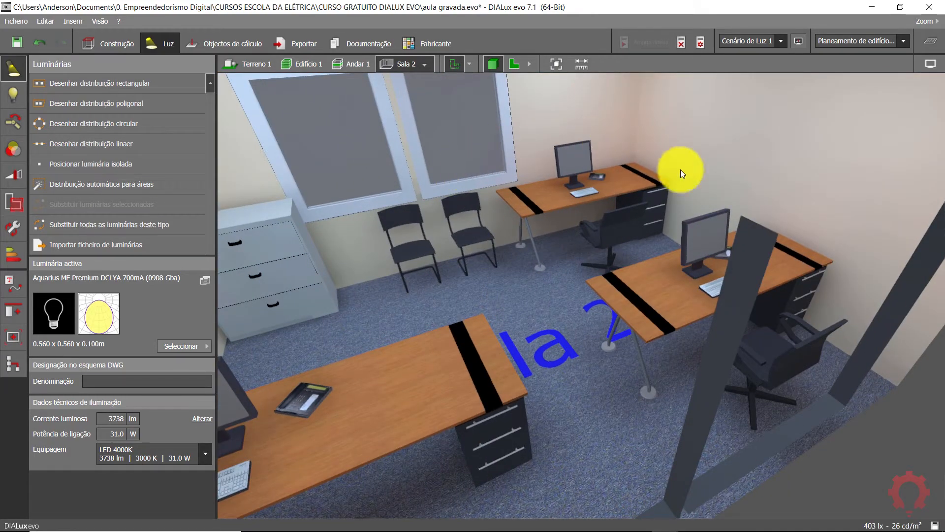
Review the calculation adjustment options, including Sem objetos ou móveis, and view the furniture layout across Sala 2
click(701, 43)
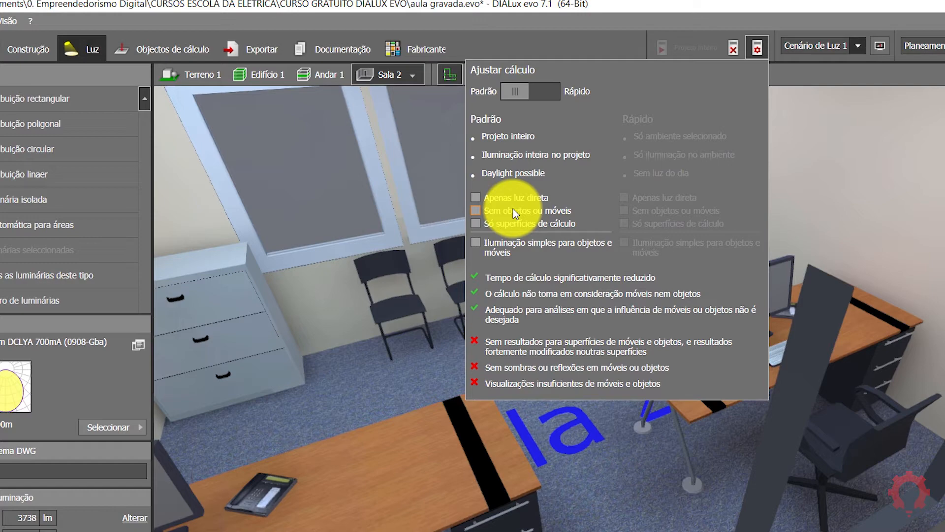
click(389, 322)
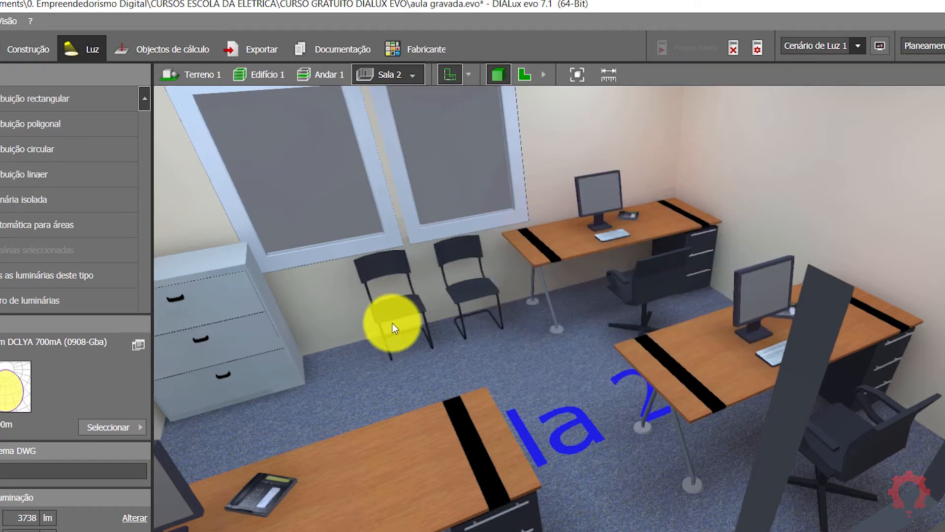
scroll(424, 353, down, 3)
middle_drag(485, 351, 520, 349)
scroll(509, 280, up, 3)
right_drag(493, 285, 421, 265)
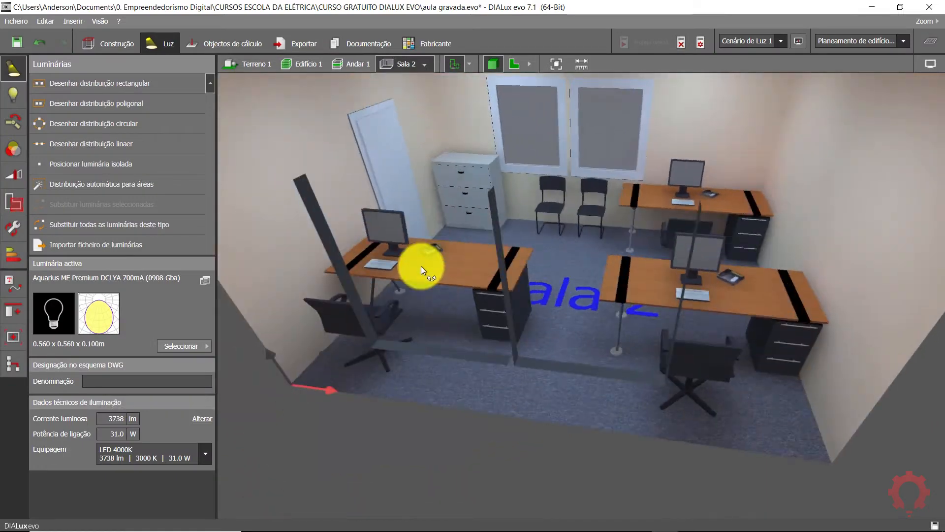
Examine the filing cabinet in Sala 2 up close against the illuminance values of Plano de uso 2
scroll(420, 266, up, 1)
scroll(471, 234, up, 2)
middle_drag(472, 234, 500, 353)
scroll(522, 279, up, 2)
scroll(430, 288, up, 2)
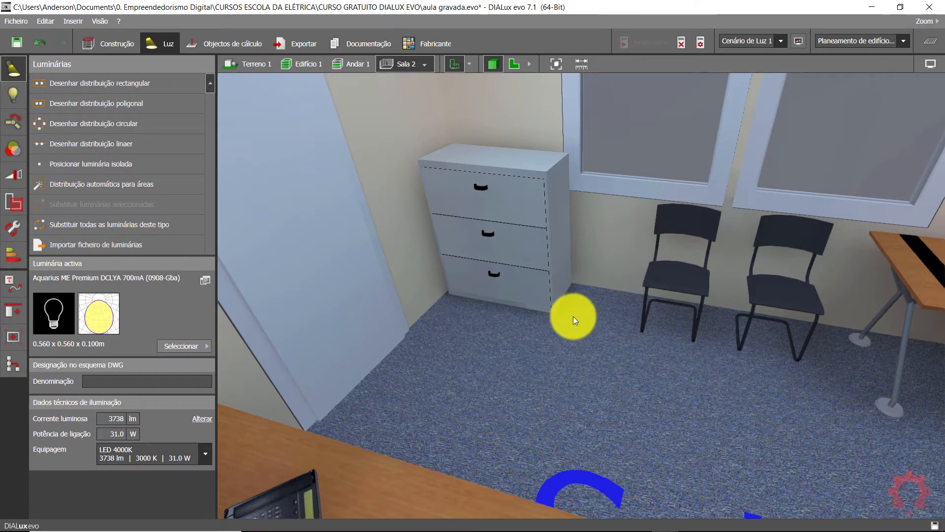
scroll(573, 316, down, 2)
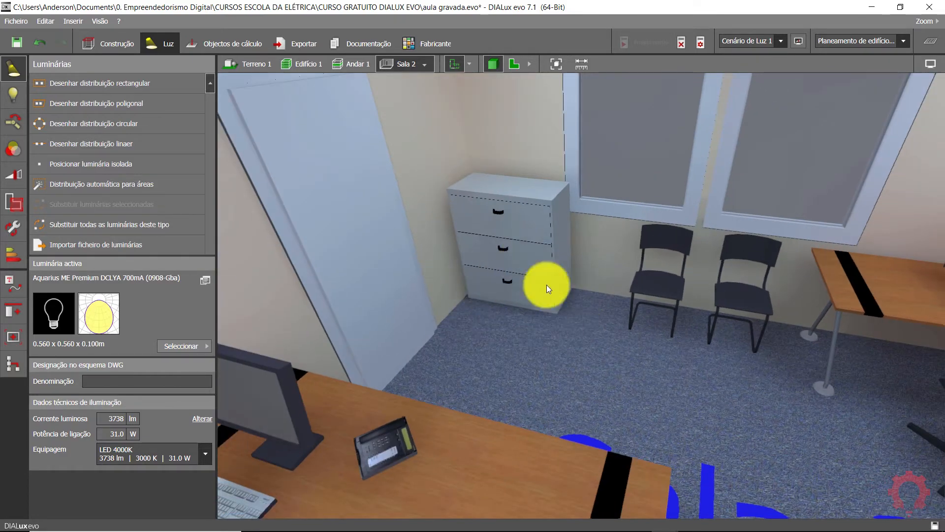
click(923, 38)
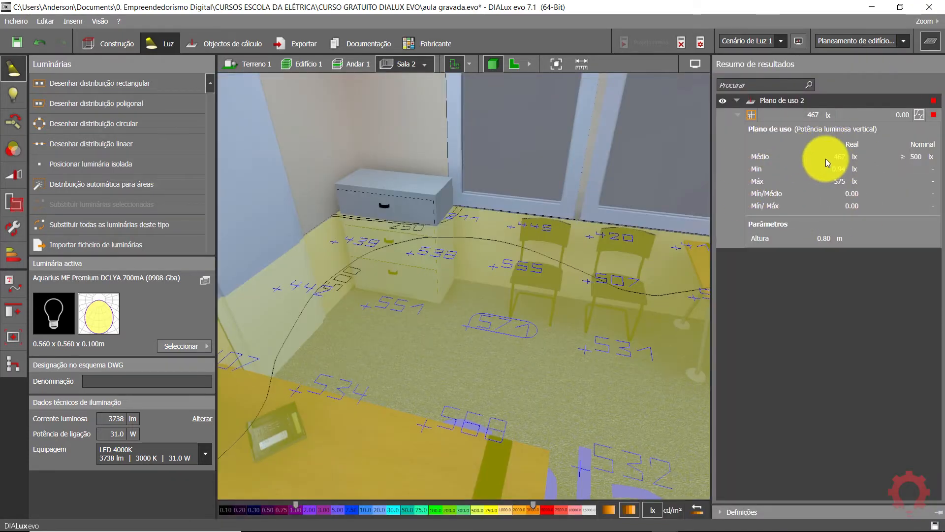
click(929, 44)
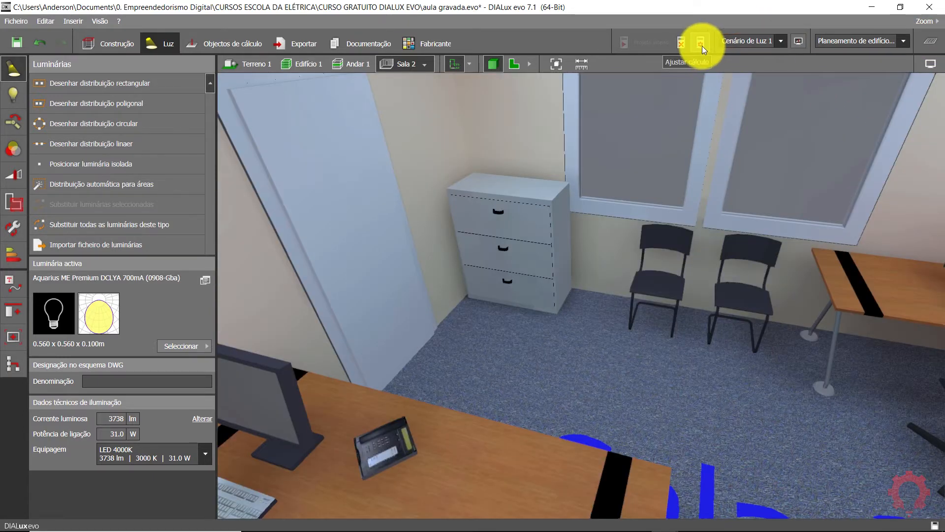
Enable the Sem objetos ou móveis calculation option, accept invalidating the results, and recalculate the entire project
mouse_move(701, 46)
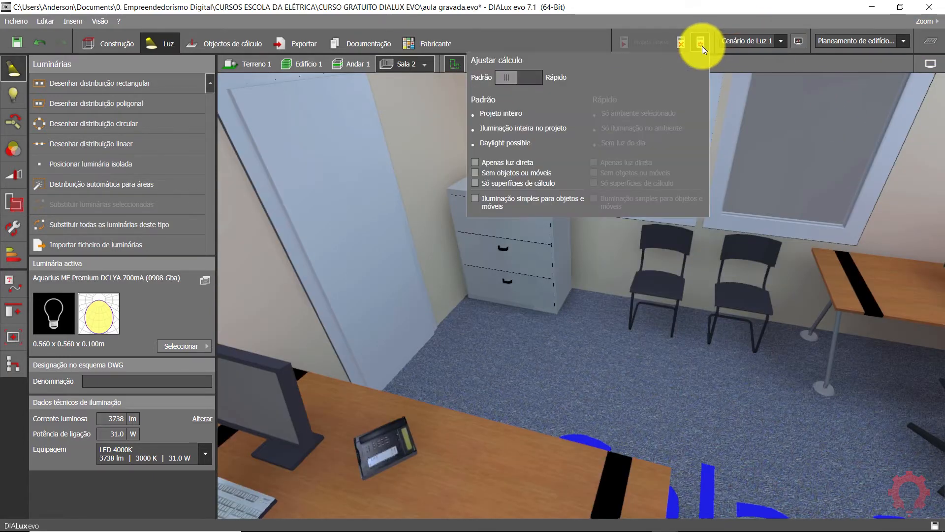
click(490, 171)
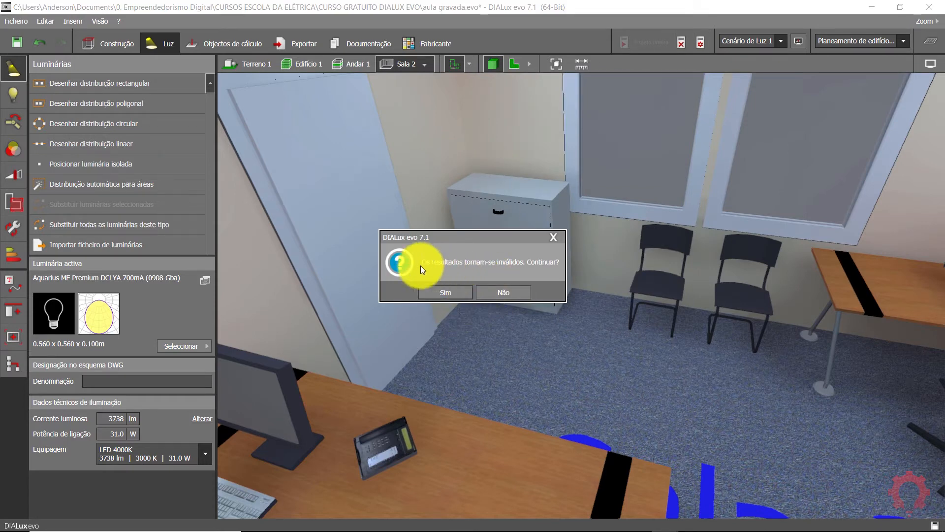
click(438, 295)
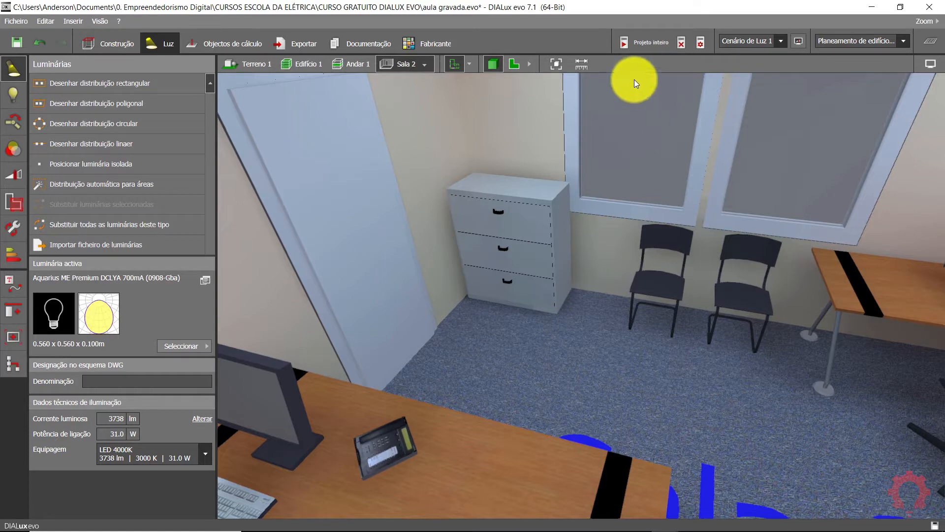
click(636, 43)
scroll(633, 285, down, 10)
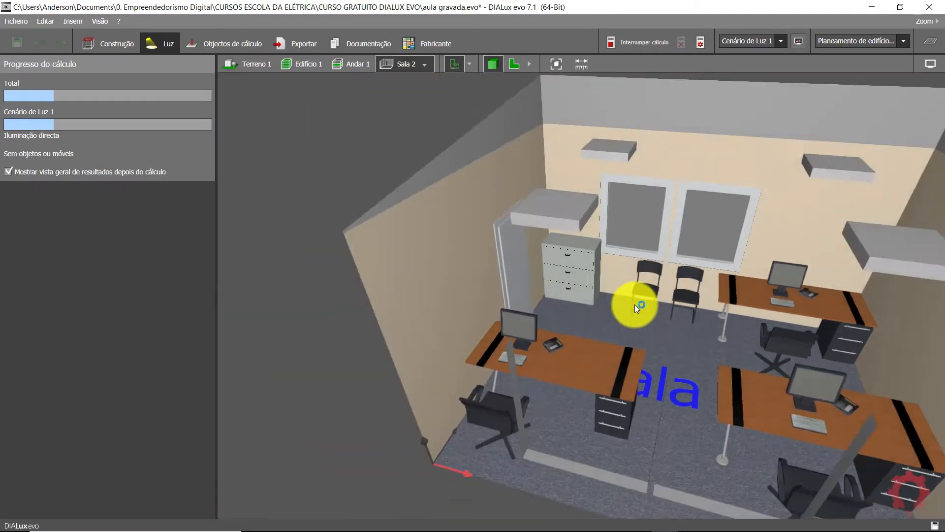
Examine the Plano de uso 2 results calculated without objects or furniture, viewing the illuminance plane across Sala 2 in 3D
scroll(634, 304, down, 5)
right_drag(649, 323, 677, 302)
scroll(677, 303, up, 5)
middle_drag(677, 302, 612, 285)
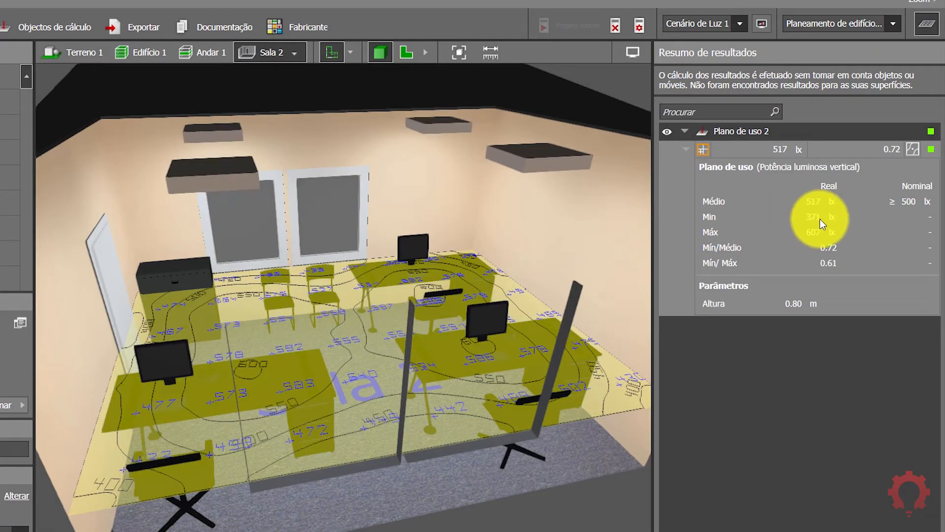
mouse_move(296, 490)
mouse_down()
mouse_move(318, 344)
mouse_move(204, 324)
mouse_up()
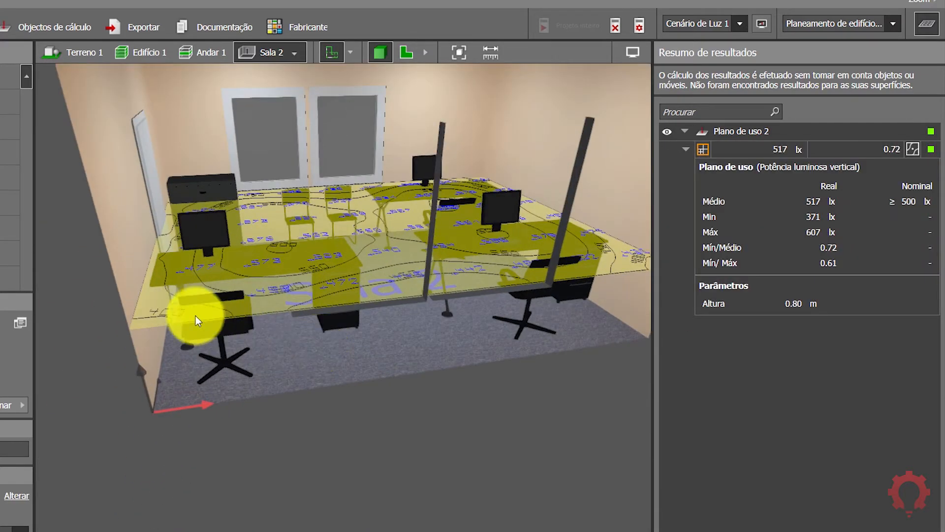
drag(226, 264, 302, 298)
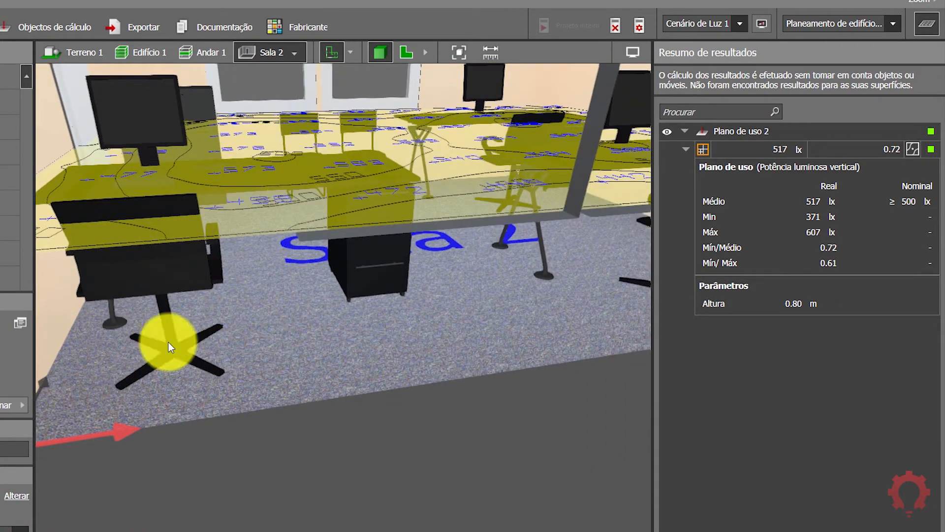
middle_drag(450, 267, 379, 438)
scroll(406, 344, down, 4)
scroll(369, 379, up, 2)
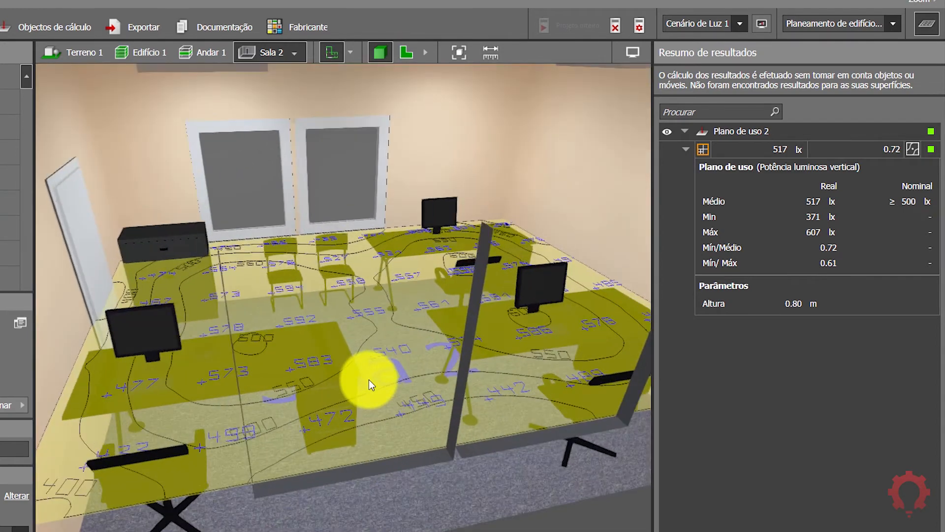
scroll(369, 379, down, 1)
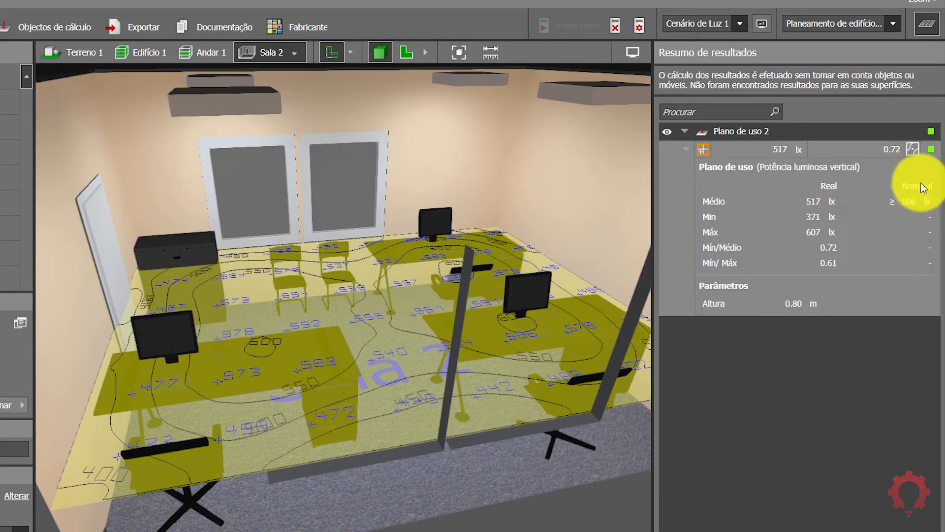
mouse_move(881, 155)
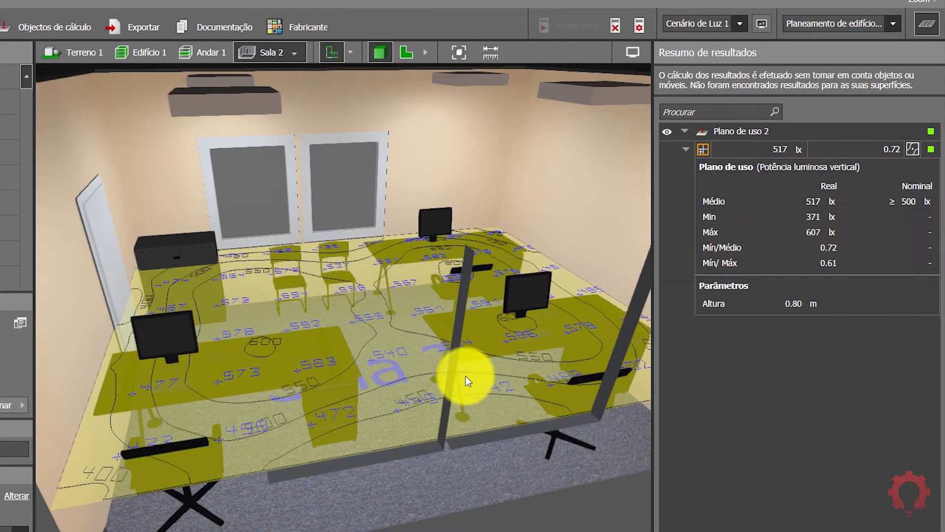
scroll(409, 348, down, 4)
scroll(409, 348, up, 2)
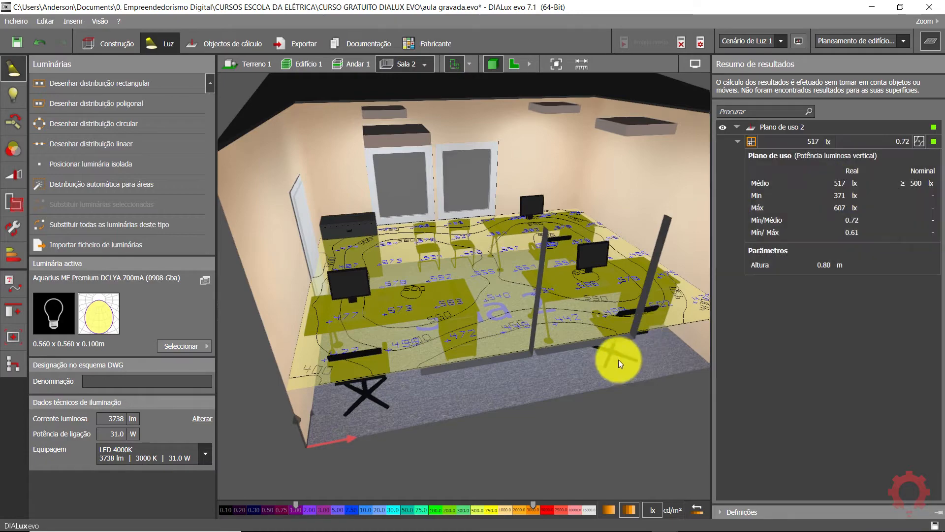
Inspect the filing cabinet and a desk in Sala 2 up close against the illuminance values calculated without furniture
scroll(547, 418, up, 8)
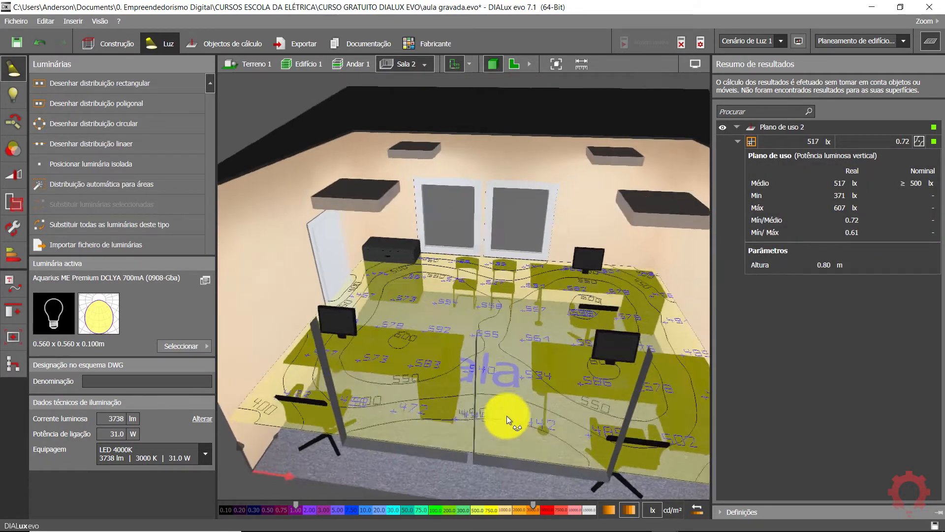
scroll(414, 281, up, 3)
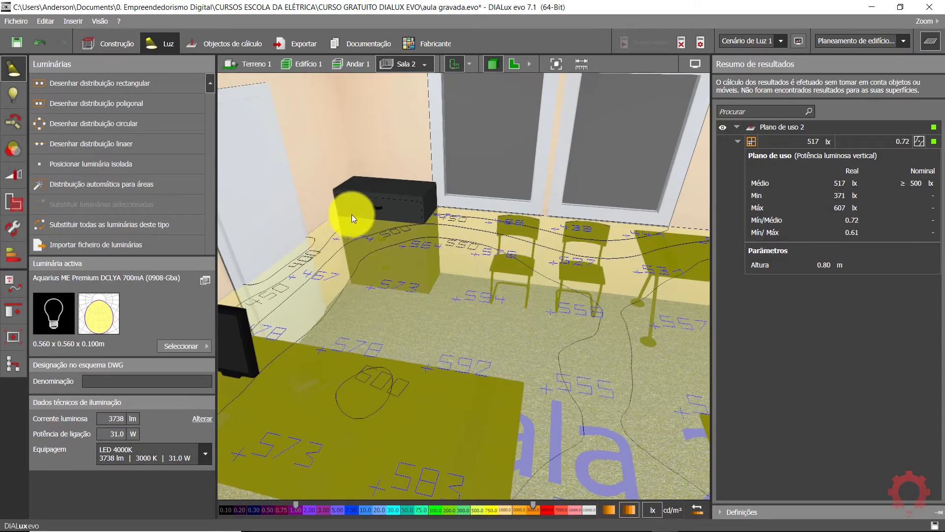
drag(446, 203, 410, 209)
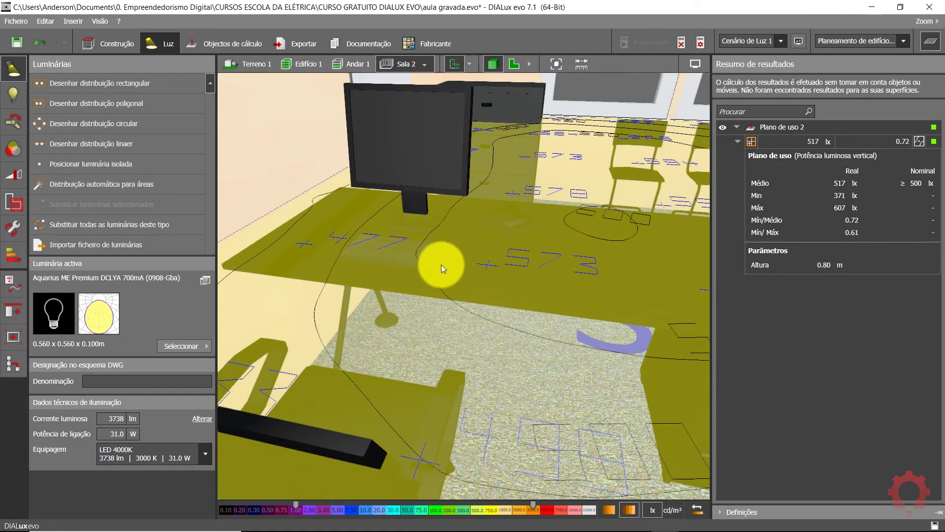
drag(441, 265, 491, 252)
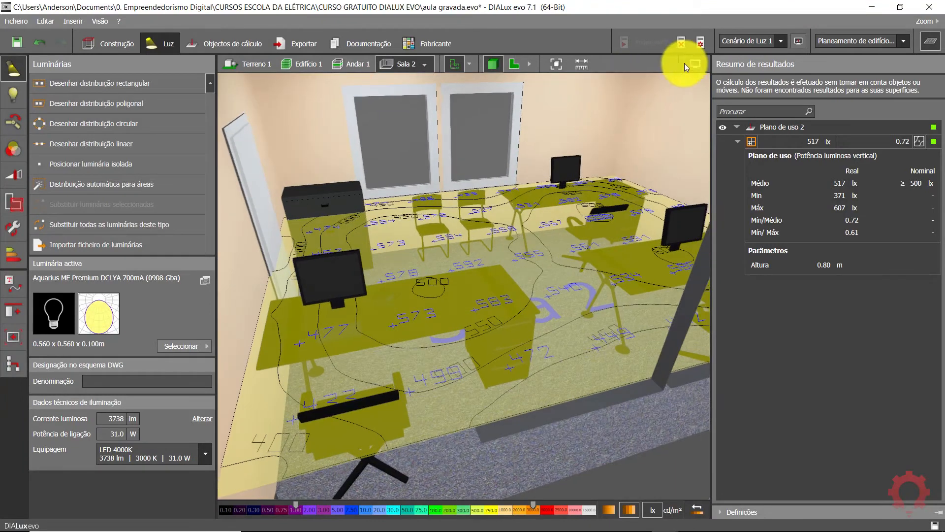
Disable the Sem objetos ou móveis calculation option, accept invalidating the results, and recalculate the entire project
click(700, 45)
mouse_move(495, 174)
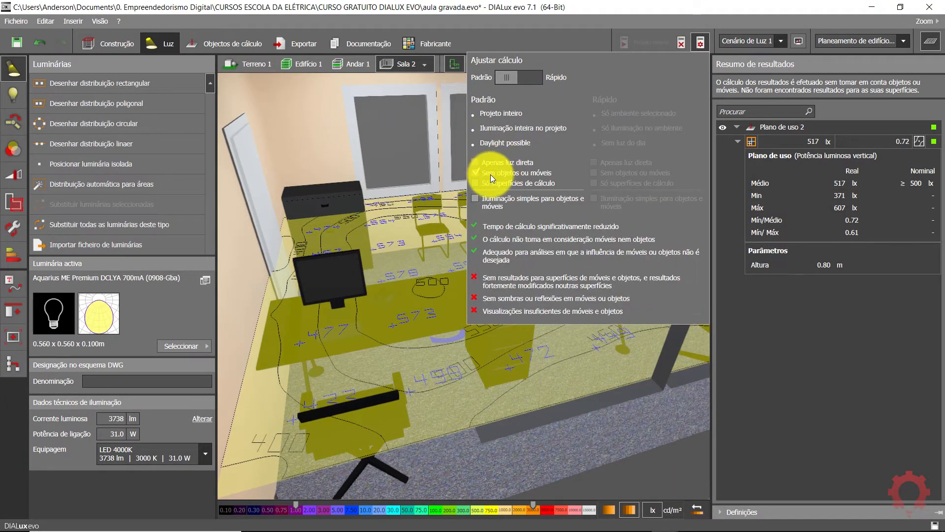
click(484, 172)
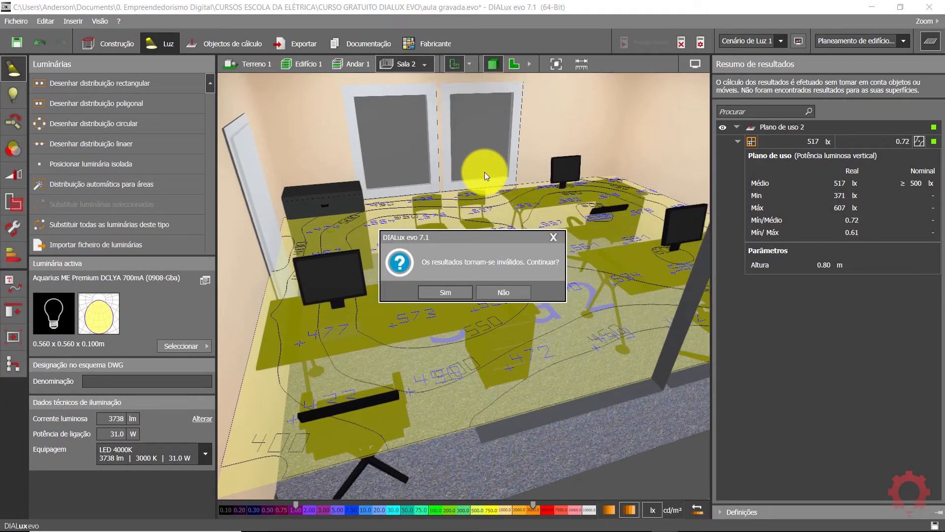
click(445, 292)
click(637, 43)
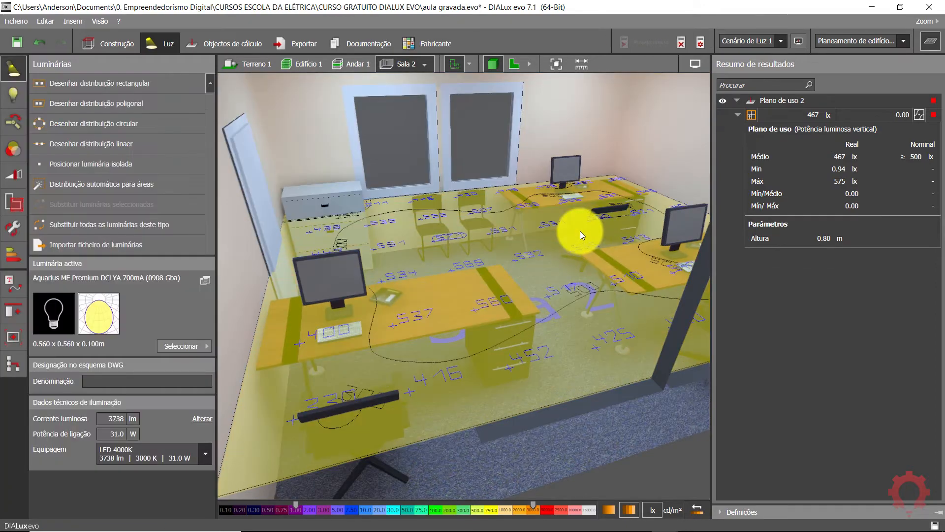
Examine the desks against the Plano de uso 2 values calculated with furniture, and check the calculation adjustment options
mouse_move(468, 290)
mouse_down()
mouse_move(590, 323)
mouse_move(439, 318)
mouse_move(511, 254)
mouse_move(470, 224)
mouse_up()
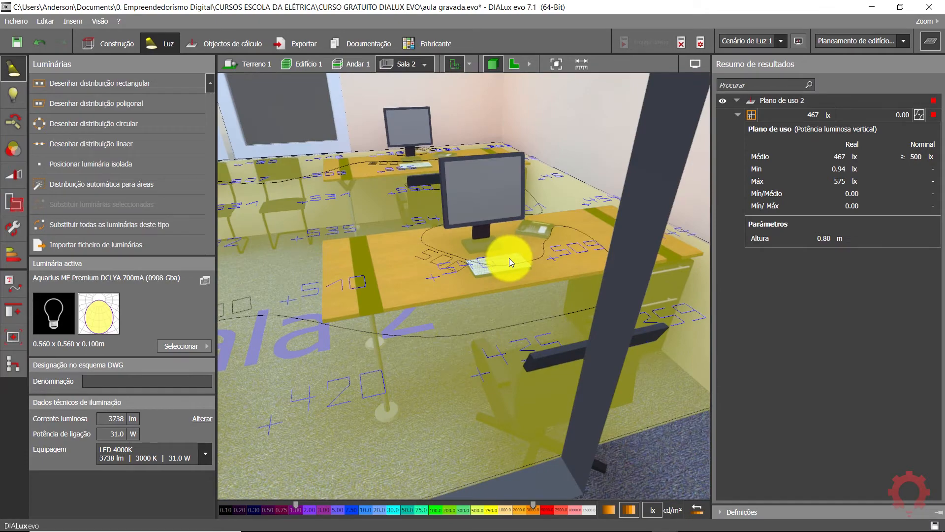
scroll(509, 258, down, 4)
scroll(460, 284, down, 2)
mouse_move(465, 295)
mouse_down()
mouse_move(629, 324)
mouse_move(561, 353)
mouse_move(514, 320)
mouse_move(446, 361)
mouse_move(462, 184)
mouse_up()
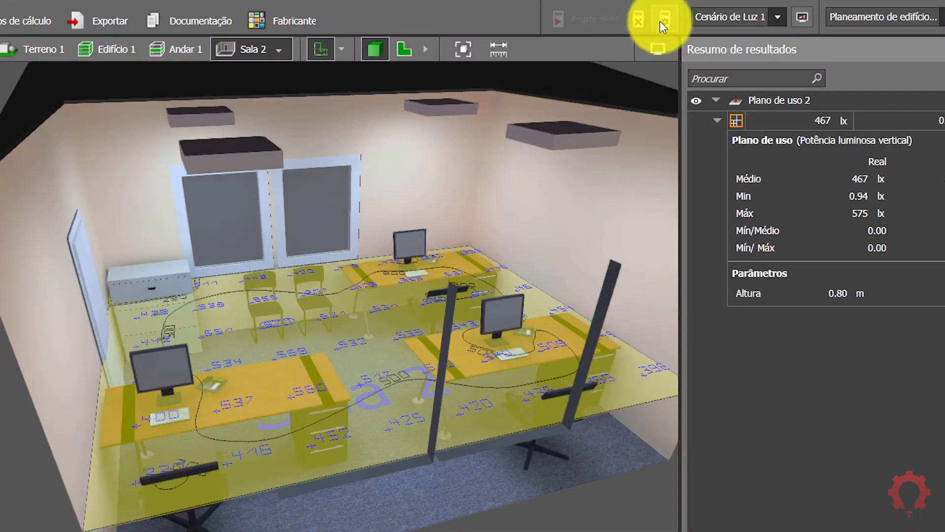
click(664, 19)
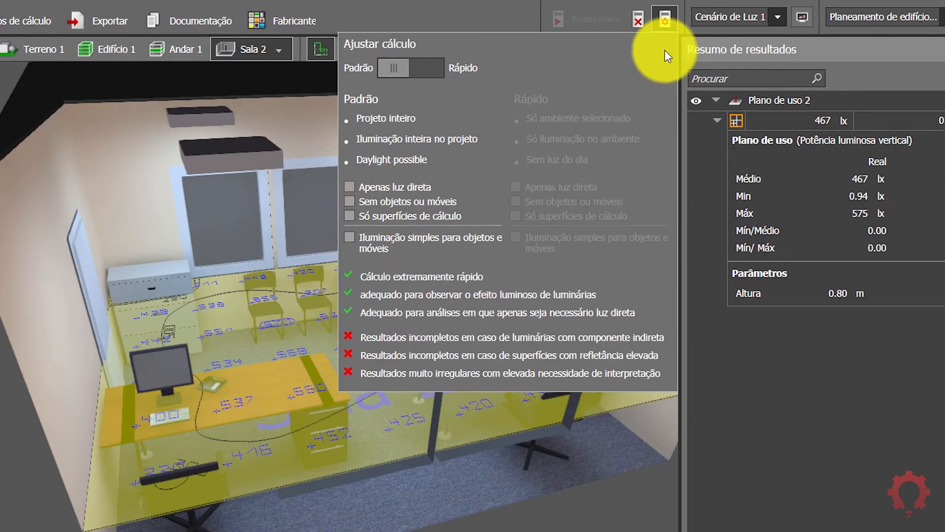
click(666, 21)
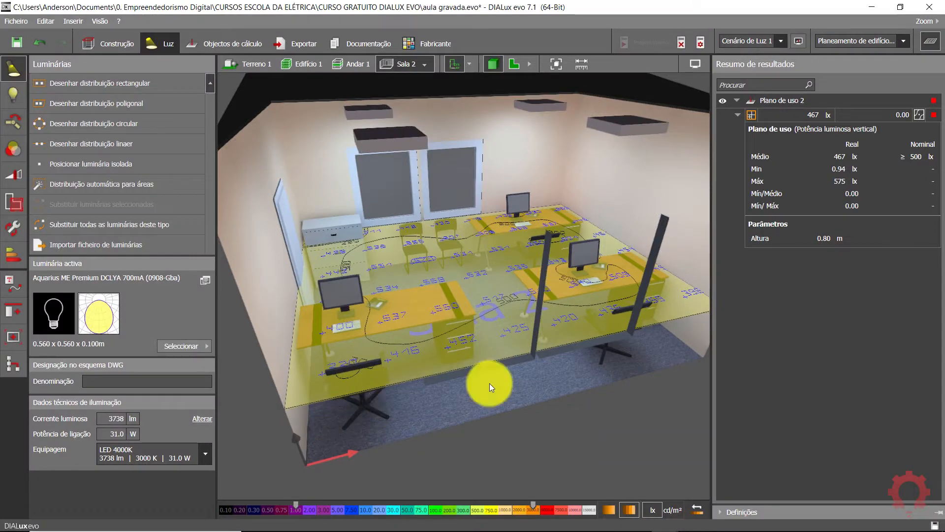
Hide the results summary and view the lit, furnished Sala 2 in 3D from several angles
click(928, 43)
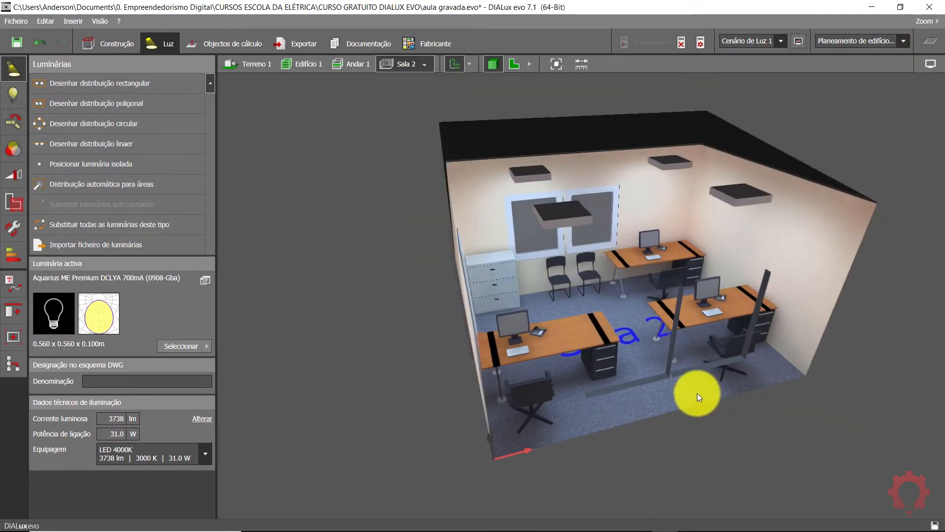
right_drag(697, 393, 646, 313)
scroll(625, 388, up, 3)
right_drag(625, 388, 669, 406)
scroll(545, 411, up, 2)
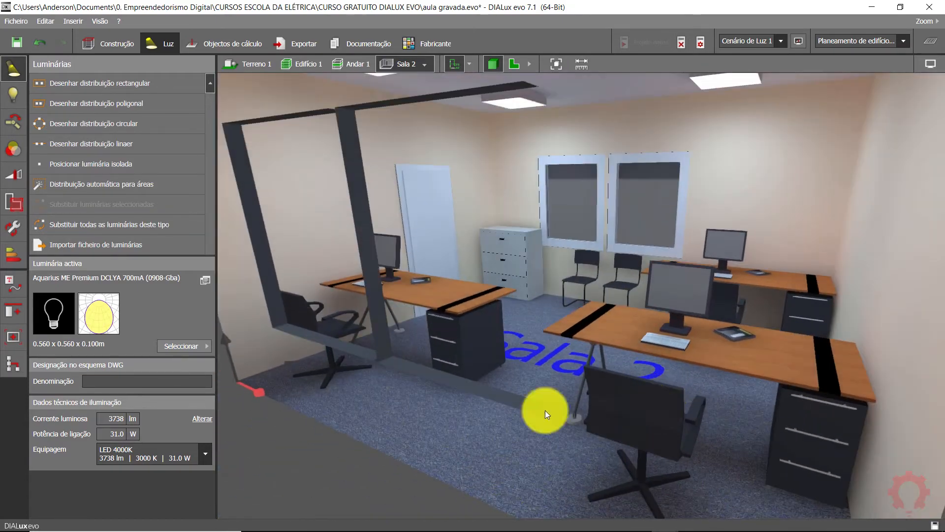
scroll(554, 369, down, 5)
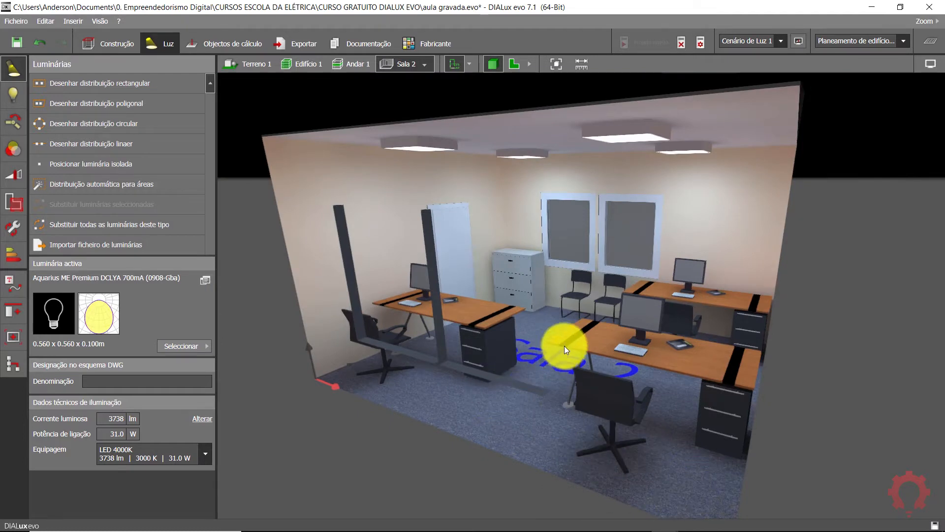
right_drag(533, 406, 604, 343)
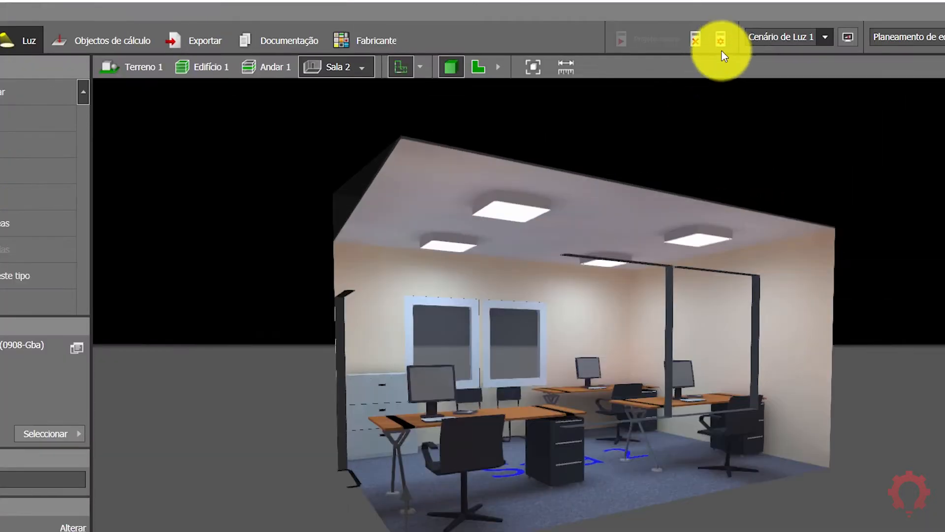
Review the descriptions of the Só superfícies de cálculo and Sem objetos ou móveis calculation options
click(721, 39)
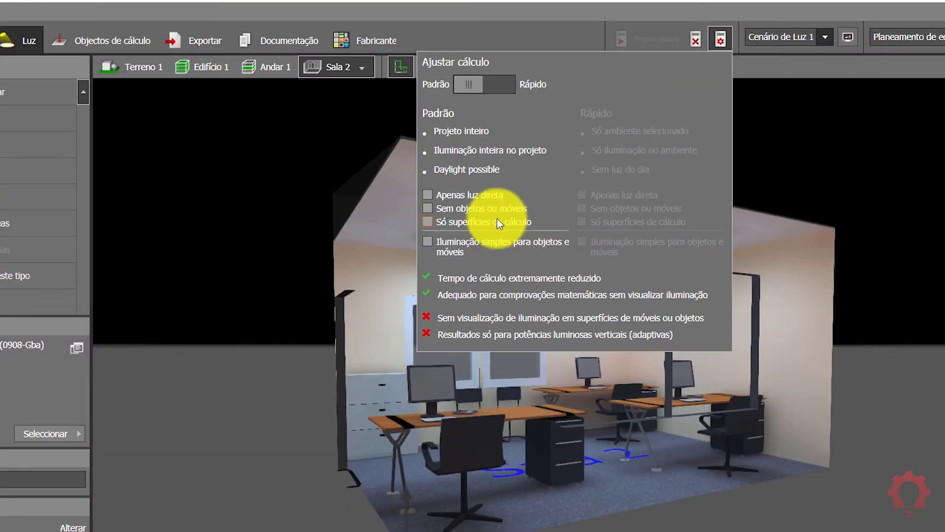
mouse_move(471, 211)
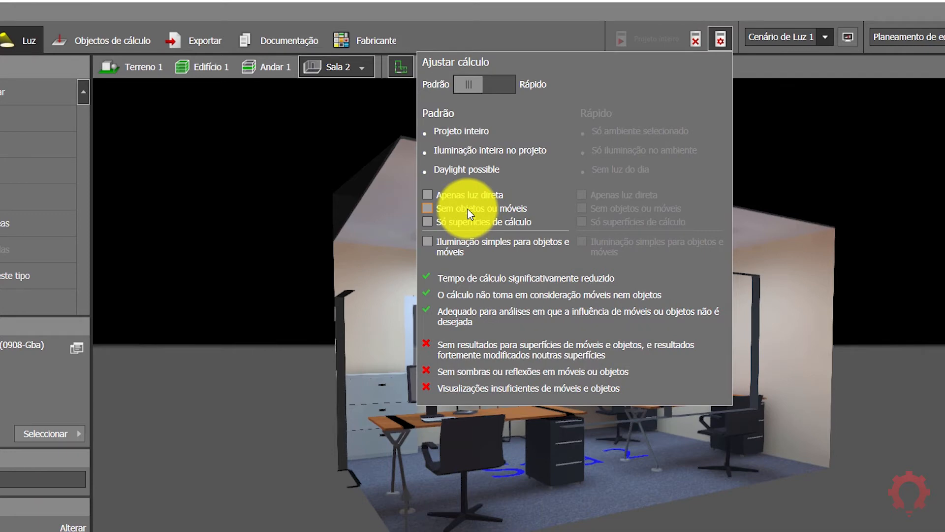
click(199, 395)
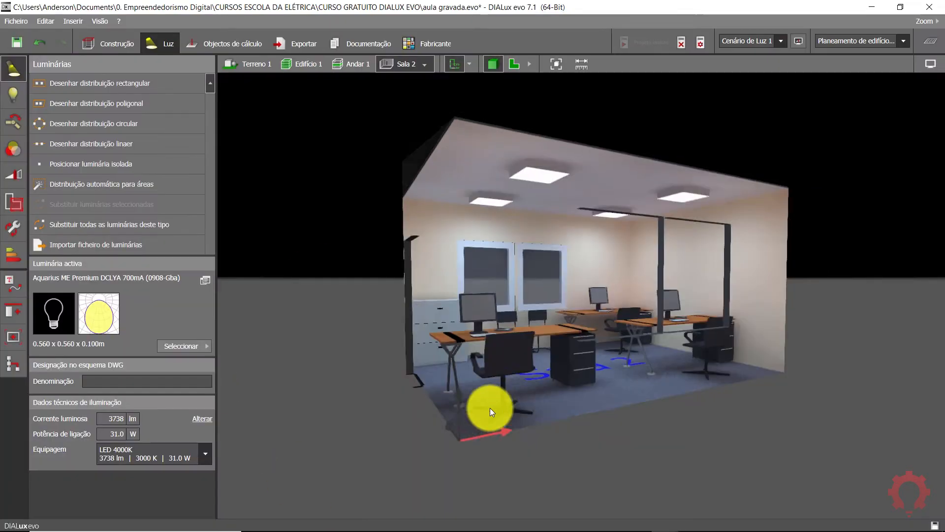
Examine the lighting on the desks and walls of Sala 2 up close, and recheck the Sem objetos ou móveis option's description
scroll(433, 521, down, 4)
right_drag(470, 507, 439, 507)
scroll(492, 409, up, 4)
right_drag(483, 403, 617, 416)
right_drag(655, 349, 619, 231)
right_drag(513, 325, 515, 427)
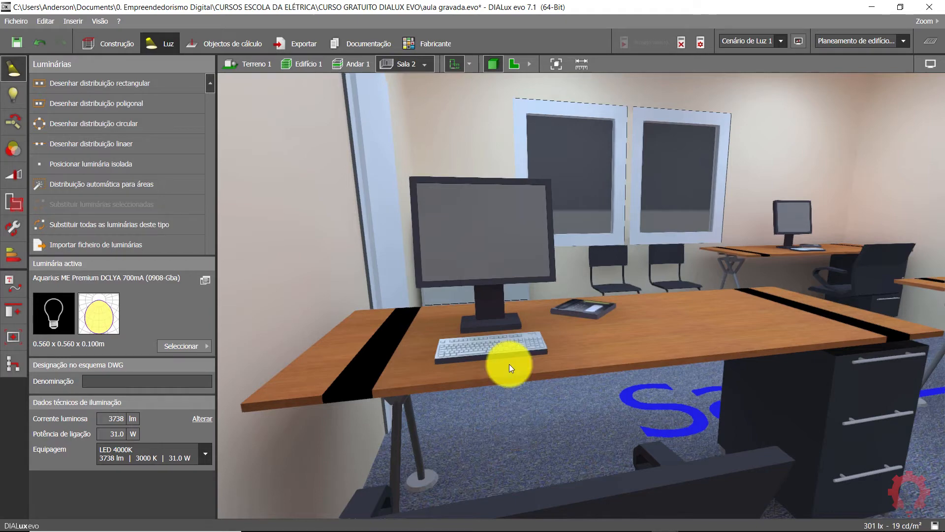
scroll(562, 406, down, 5)
right_drag(674, 383, 613, 369)
click(700, 43)
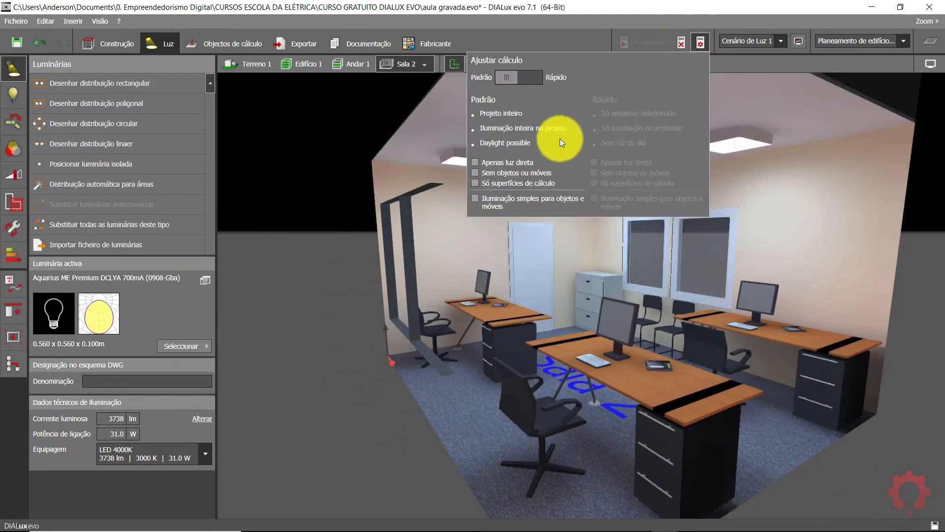
mouse_move(503, 179)
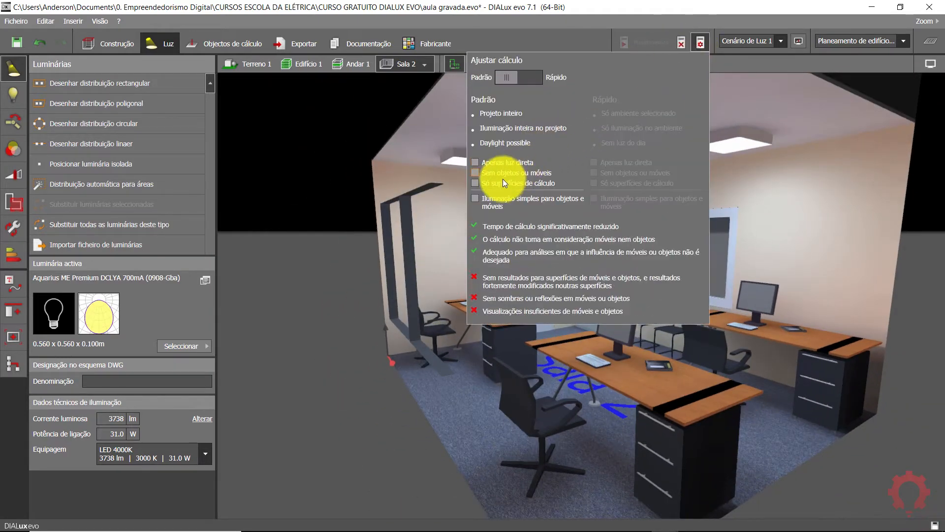
click(699, 42)
Save an interior view of Sala 2 looking along the desks toward the door as a new stored view
right_drag(636, 398, 553, 366)
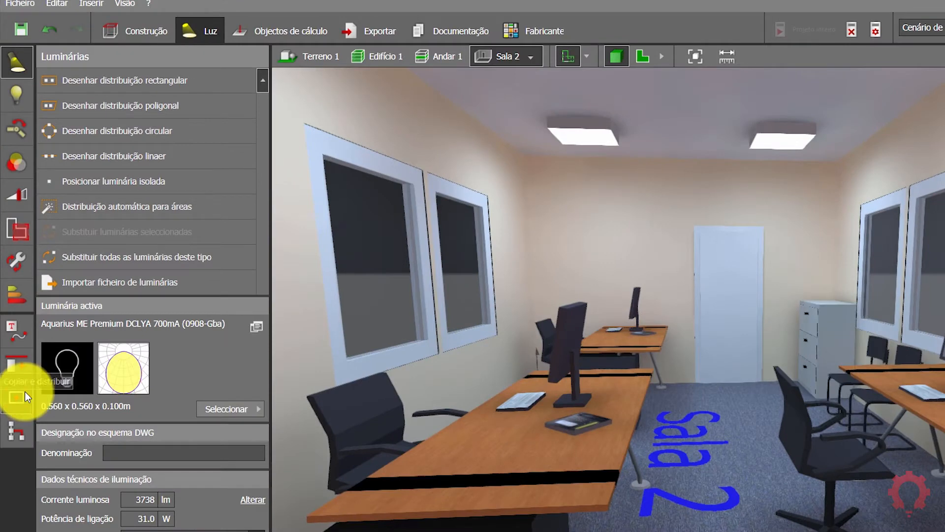
click(18, 397)
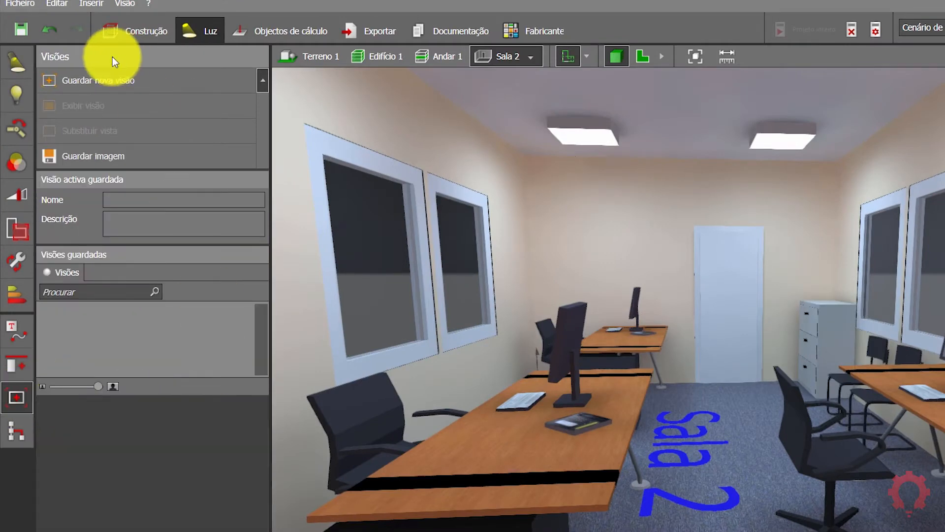
click(116, 82)
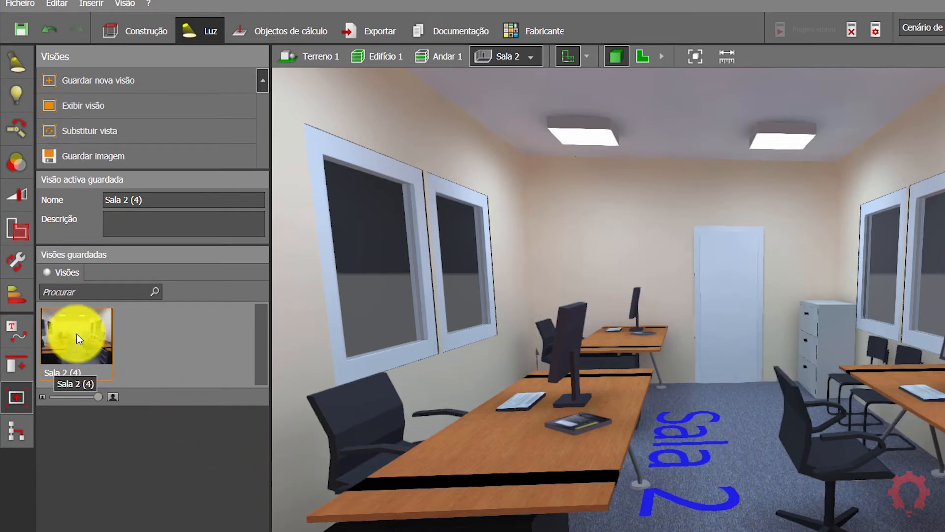
Enable the Sem objetos ou móveis calculation option again and accept invalidating the current results
right_drag(840, 448, 772, 488)
right_drag(778, 444, 718, 463)
click(876, 29)
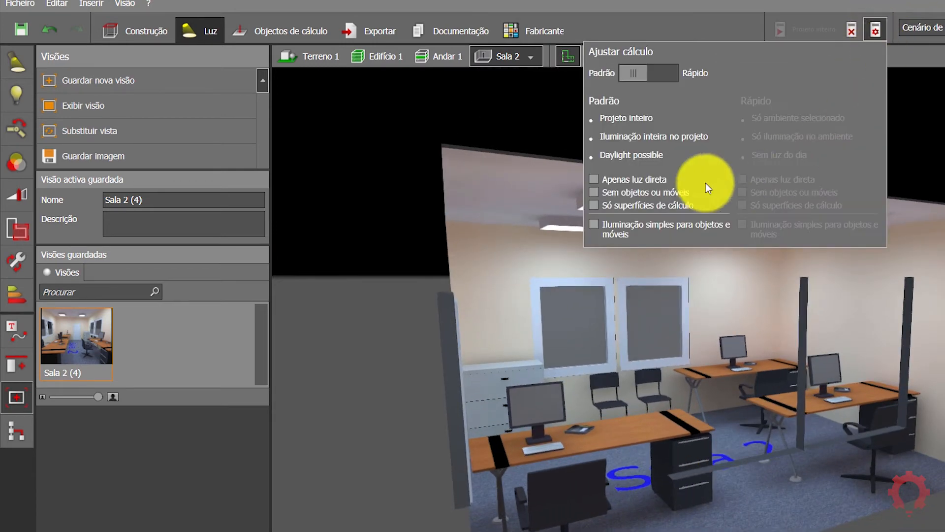
click(617, 192)
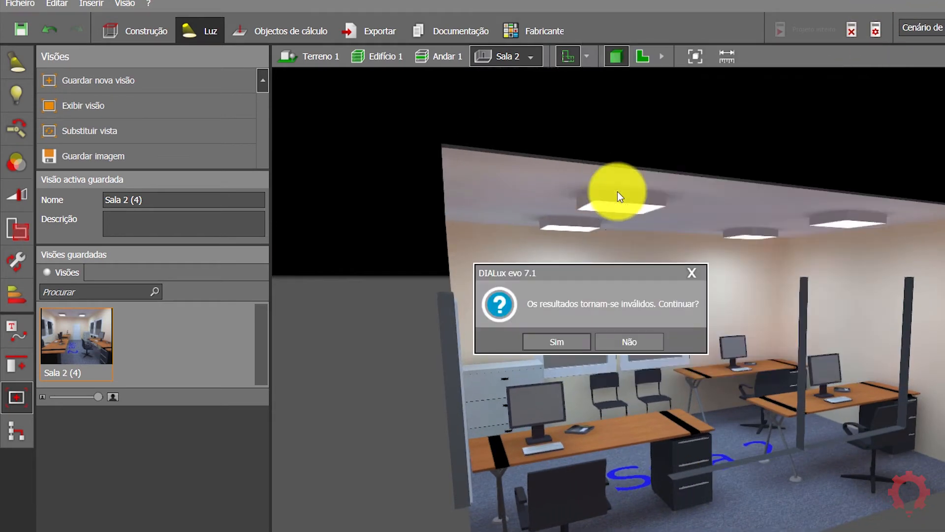
click(566, 338)
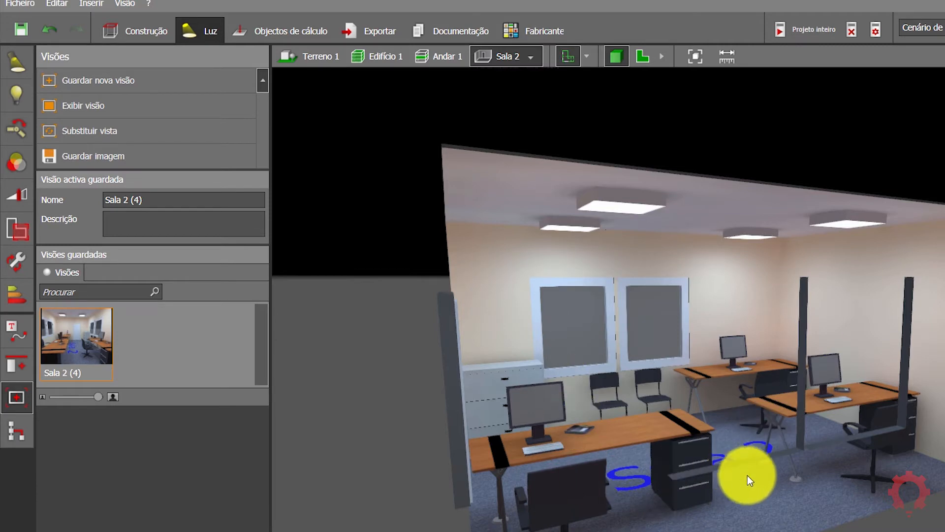
right_drag(747, 476, 761, 487)
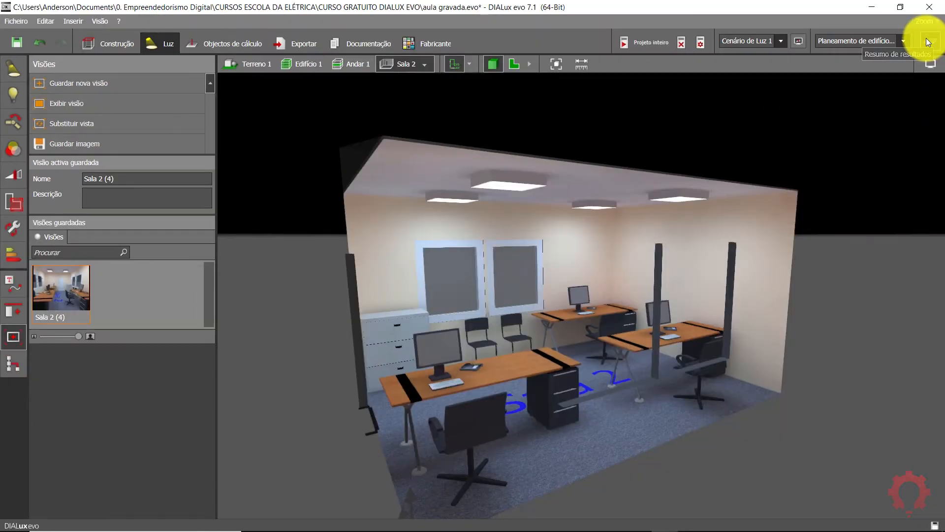
Review the results summary for Plano de uso 2, then view Sala 2 from its open front side
click(926, 40)
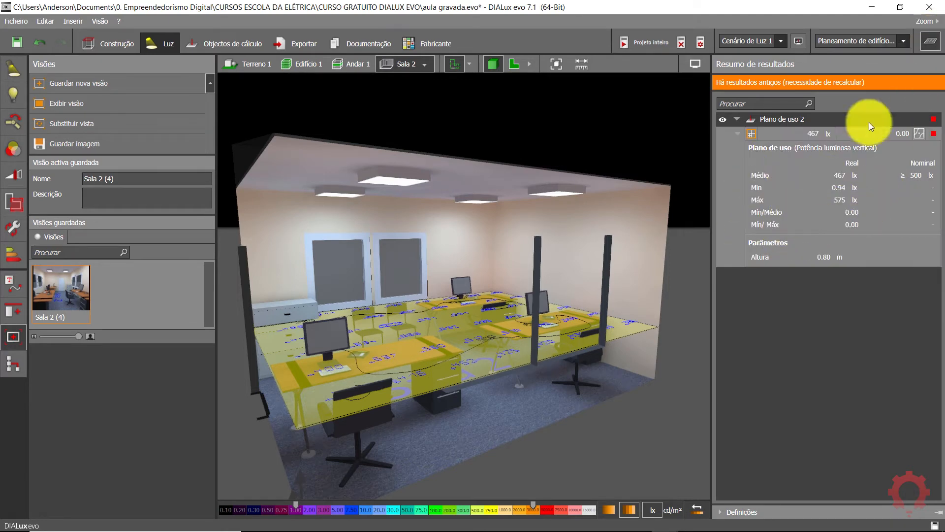
click(930, 41)
drag(655, 256, 533, 279)
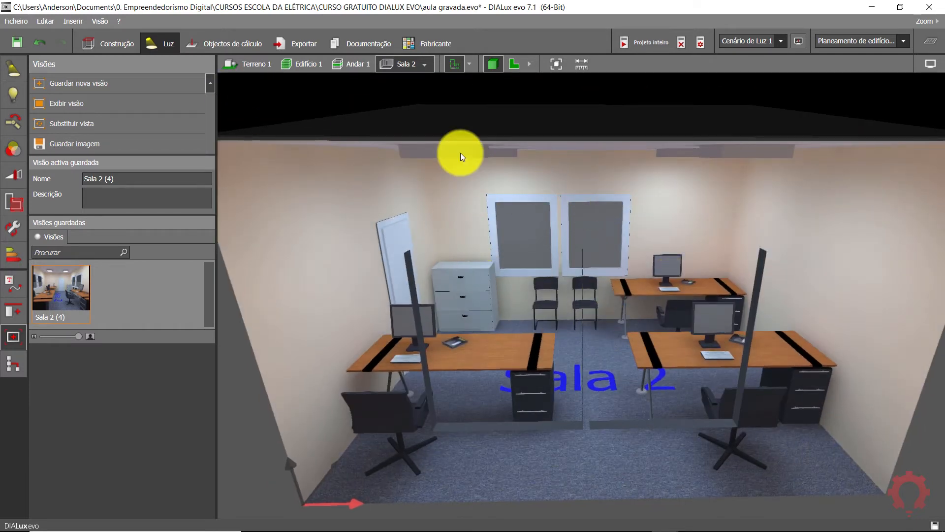
Switch to calculation objects and show the Andar 1 floor plan around the upper-right desk of Sala 2
click(212, 44)
scroll(538, 272, down, 5)
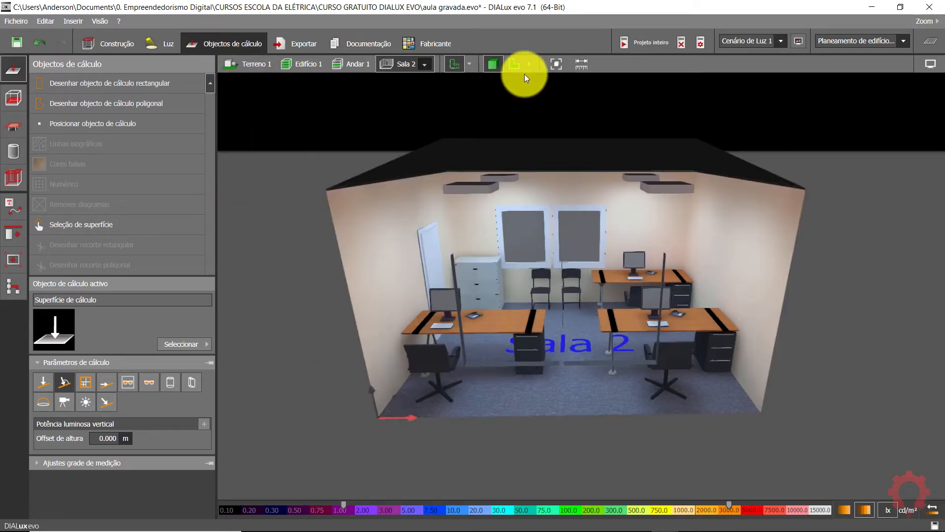
click(515, 66)
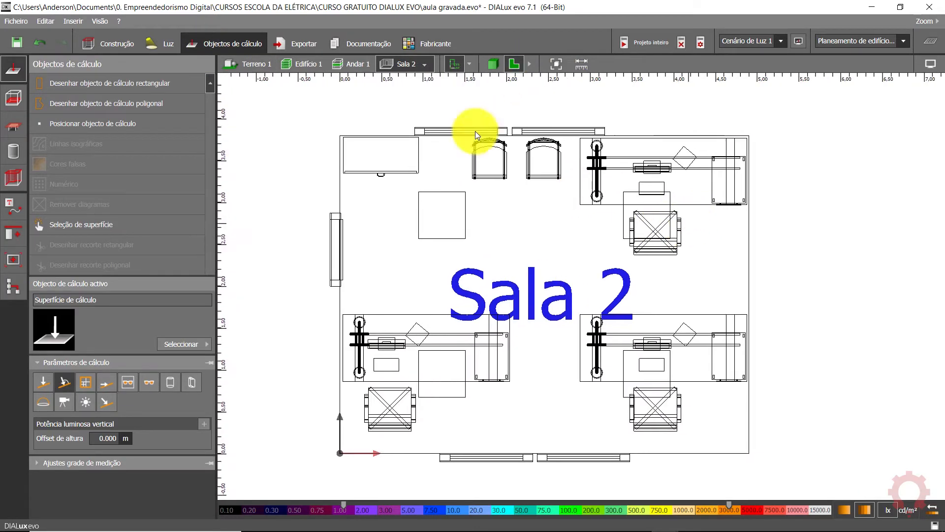
click(355, 65)
scroll(615, 251, up, 4)
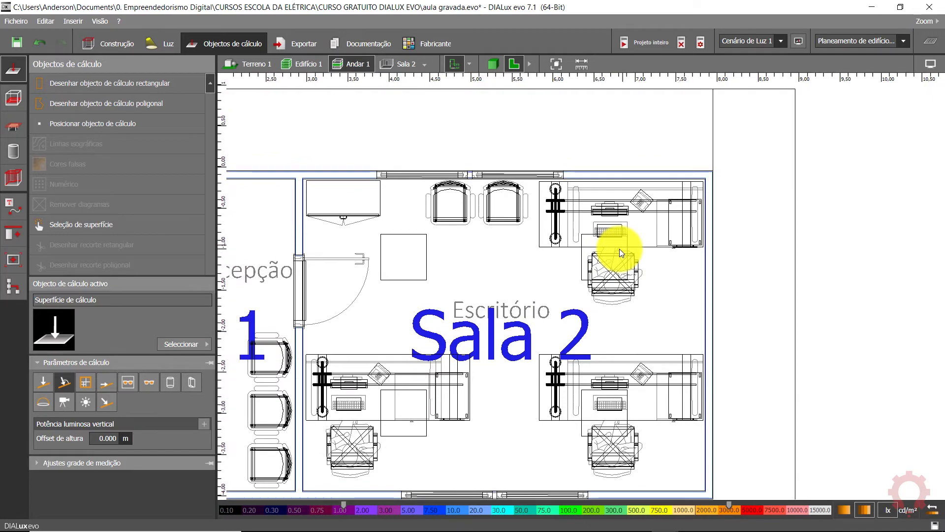
scroll(584, 168, up, 1)
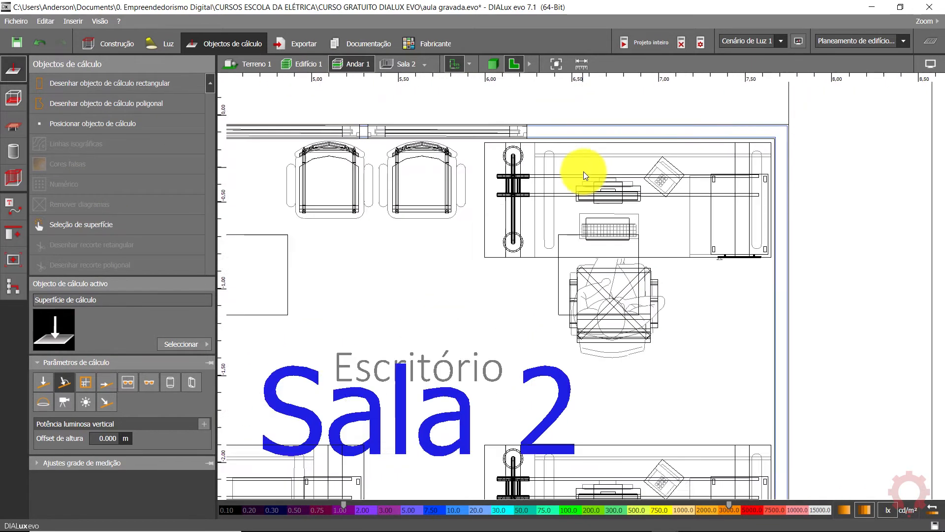
scroll(565, 173, up, 3)
middle_drag(581, 206, 567, 174)
scroll(534, 166, down, 2)
scroll(675, 248, down, 1)
scroll(639, 243, up, 2)
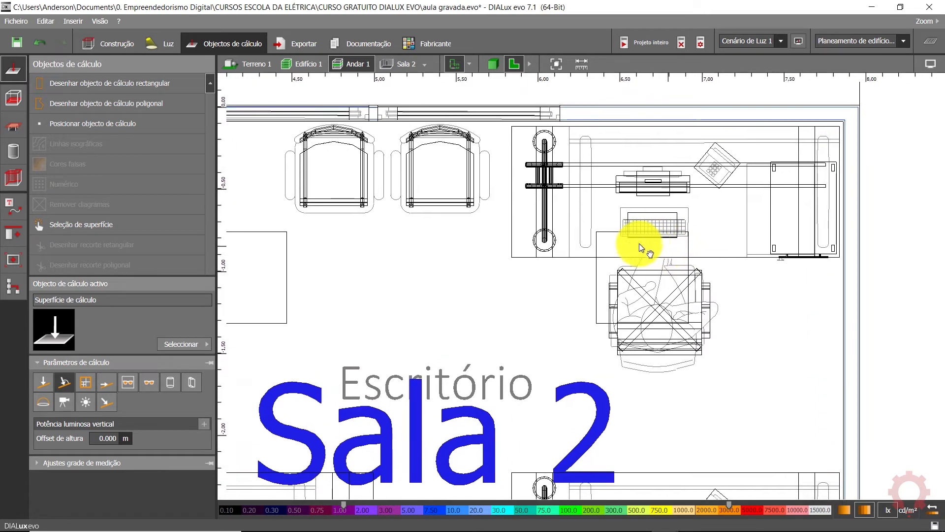
scroll(605, 211, down, 2)
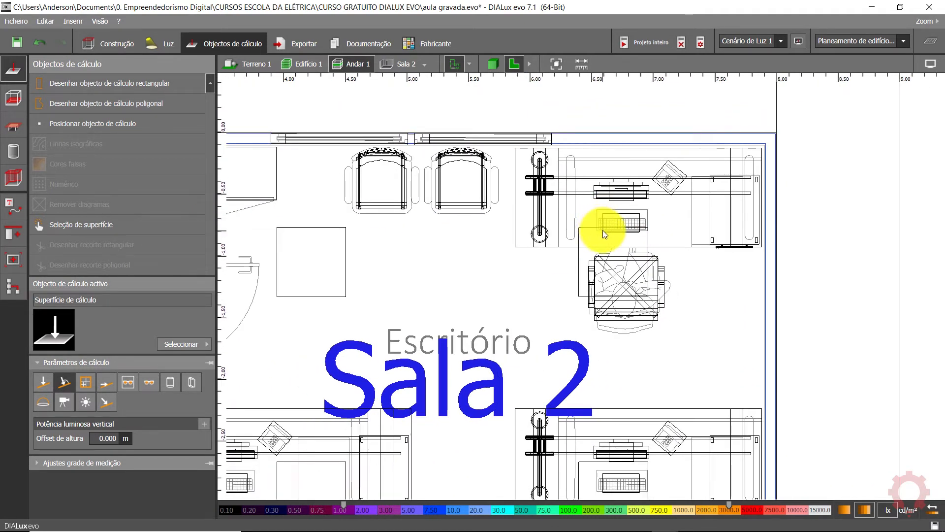
scroll(603, 229, down, 1)
scroll(607, 228, up, 1)
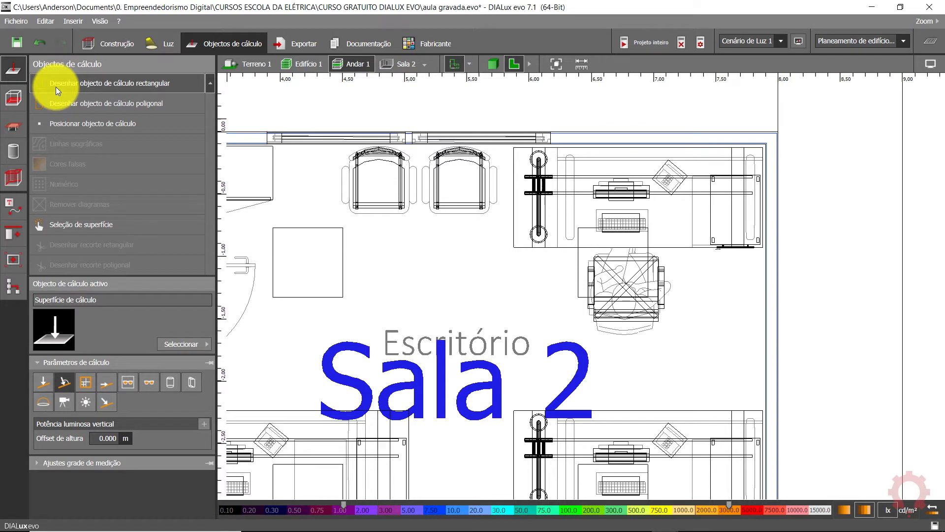
Draw a rectangular calculation surface about 1.56 by 2.48 m covering the upper-right desk and chair of Sala 2
click(107, 83)
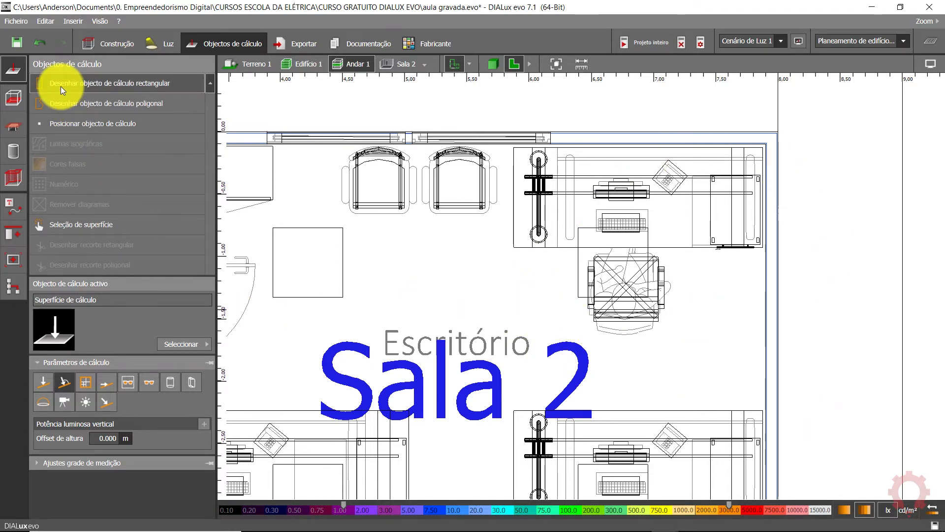
click(97, 83)
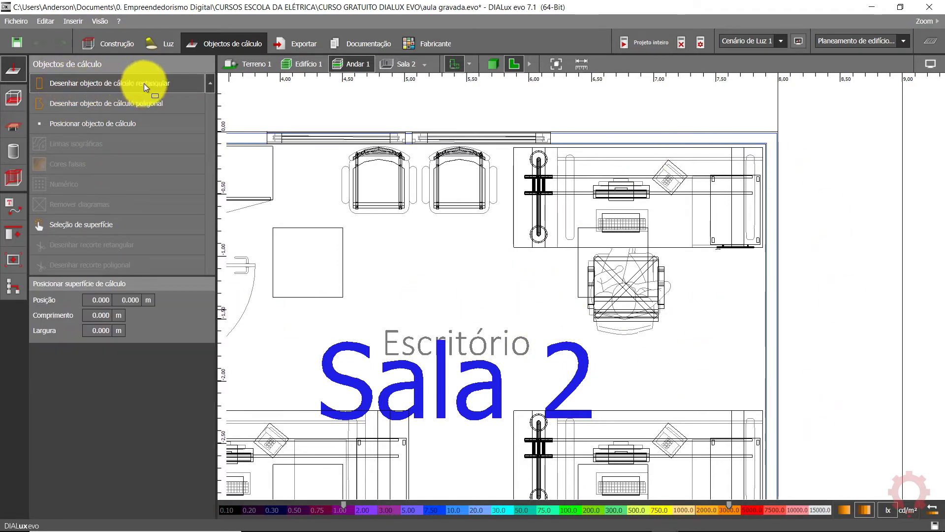
scroll(769, 142, up, 6)
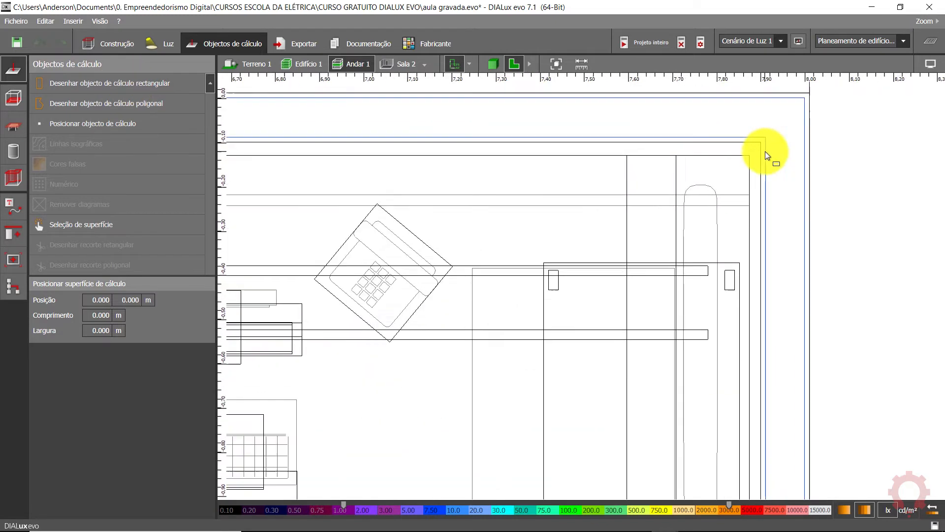
click(740, 158)
scroll(739, 236, down, 4)
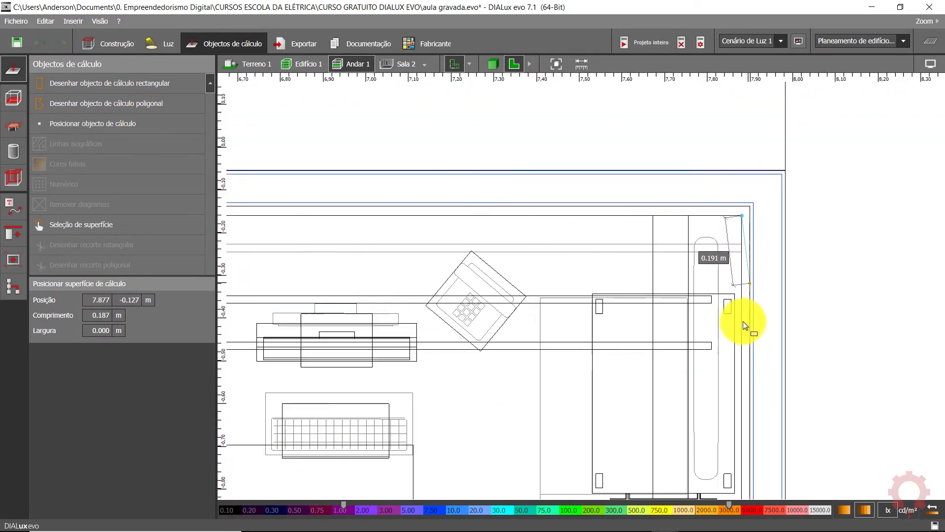
scroll(742, 296, down, 1)
middle_drag(742, 295, 792, 146)
scroll(792, 372, down, 1)
middle_drag(792, 372, 806, 288)
click(803, 305)
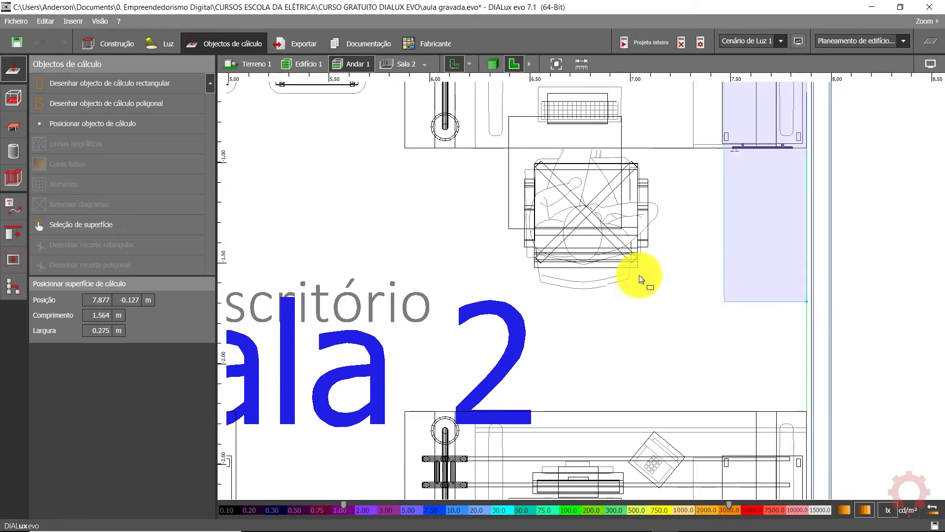
scroll(561, 256, down, 2)
scroll(451, 169, down, 1)
middle_drag(443, 166, 498, 234)
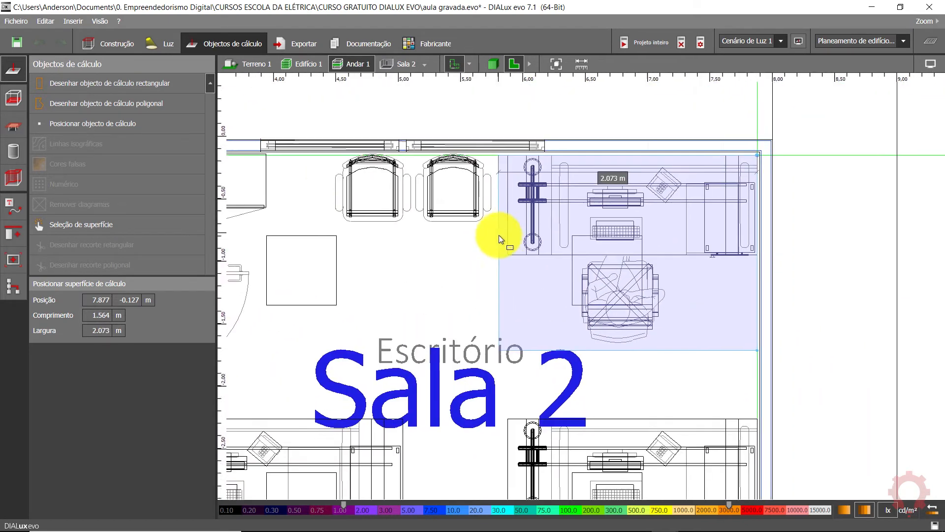
click(448, 220)
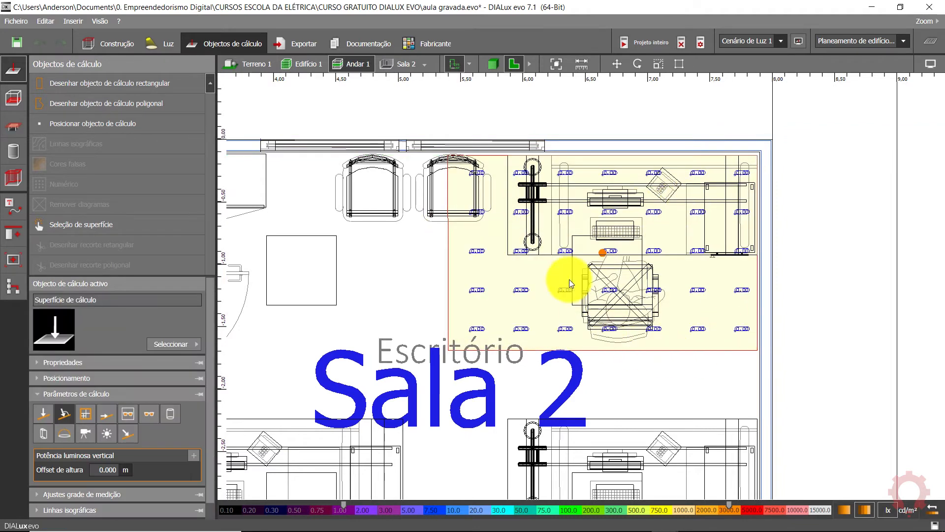
middle_drag(585, 273, 609, 227)
scroll(609, 226, up, 2)
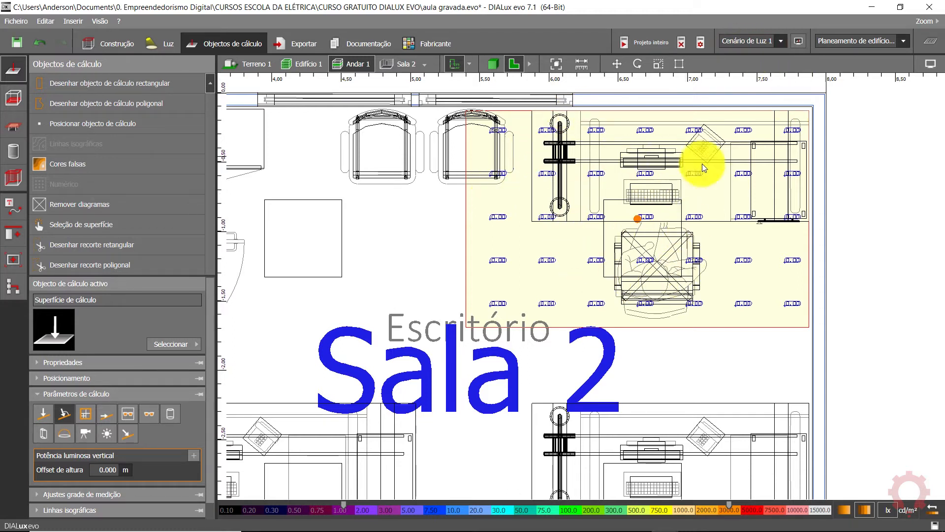
Examine where the new calculation surface lies relative to the desk in the 3D view of Sala 2
click(492, 63)
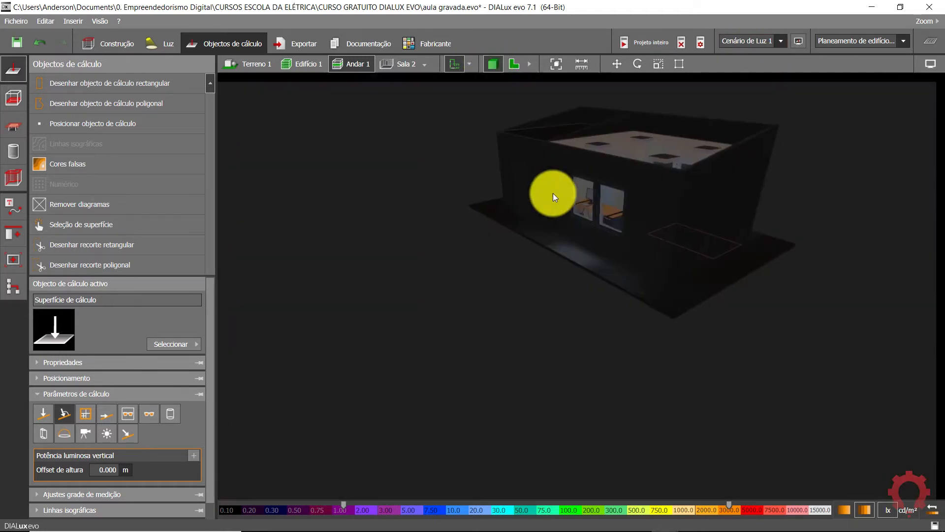
click(400, 64)
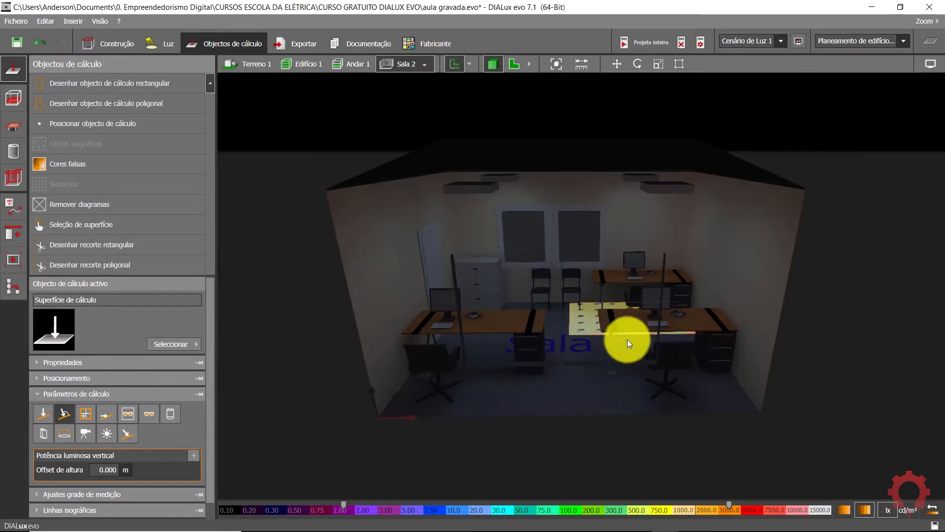
scroll(630, 351, up, 10)
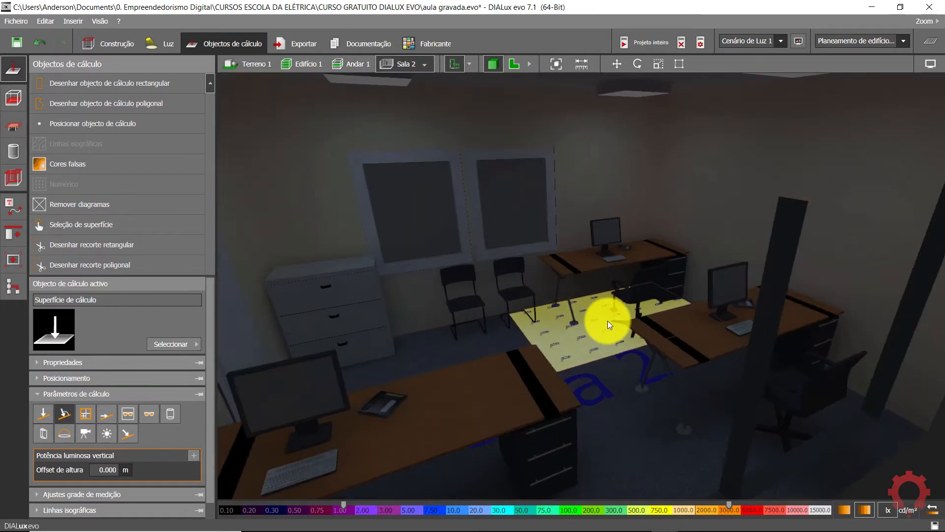
scroll(546, 332, up, 3)
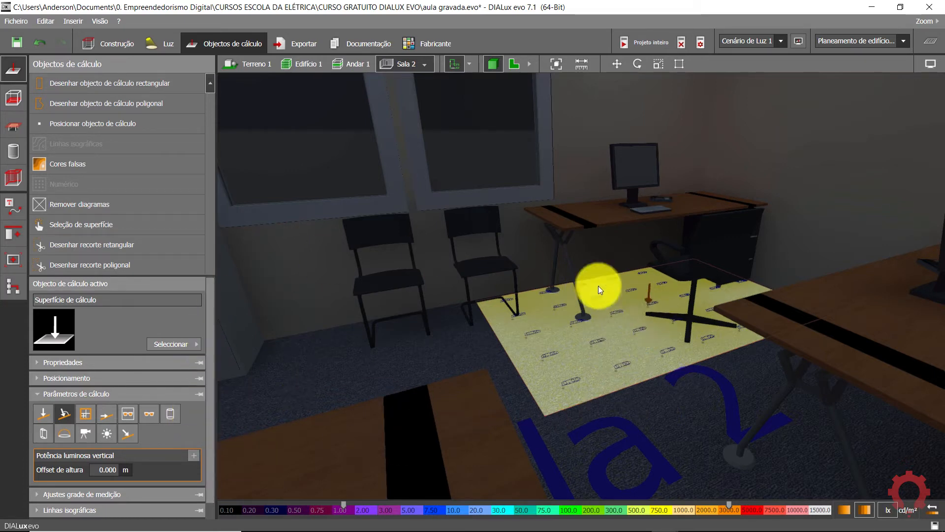
Set the calculation surface's height position to 0.75 m while viewing Sala 2 from the side
click(531, 66)
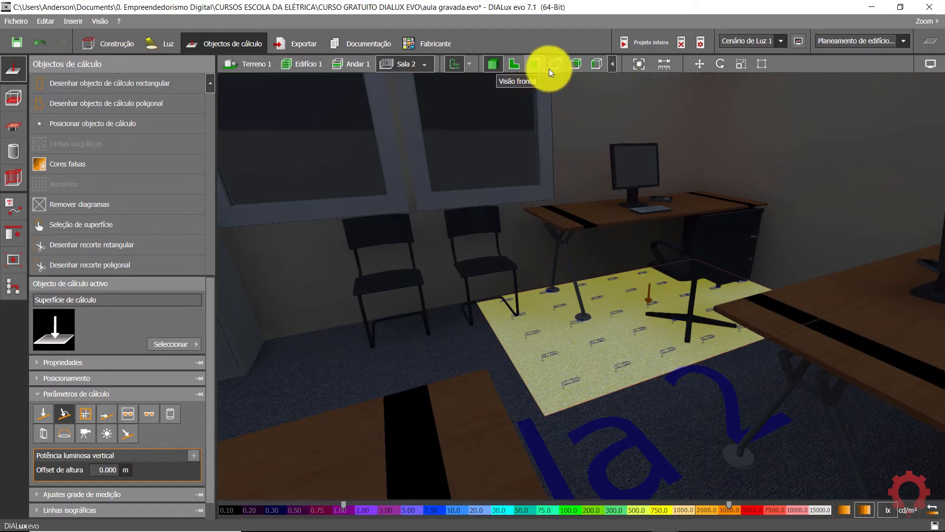
click(554, 64)
scroll(607, 378, up, 5)
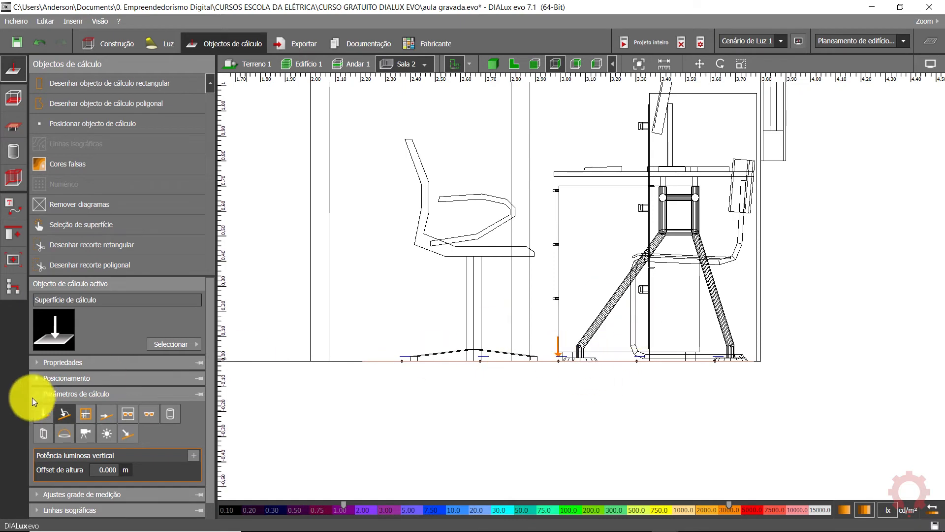
click(75, 495)
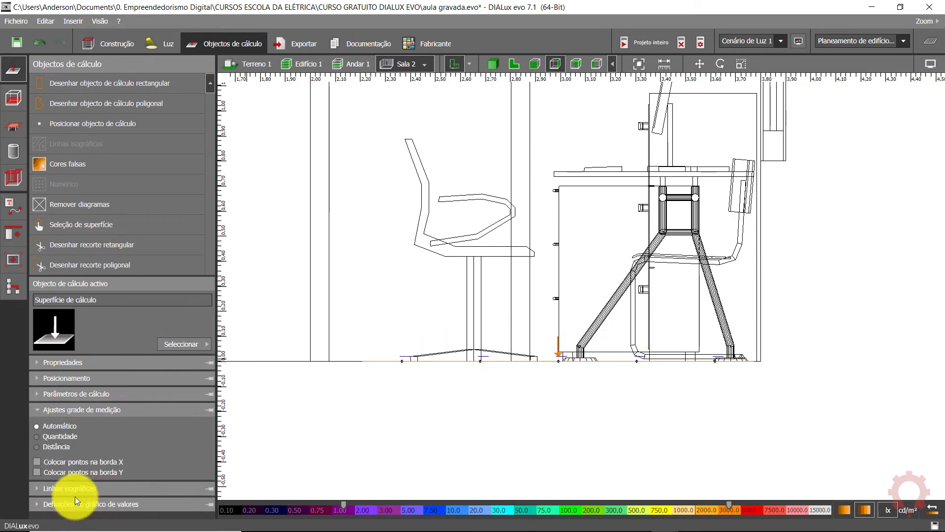
click(70, 378)
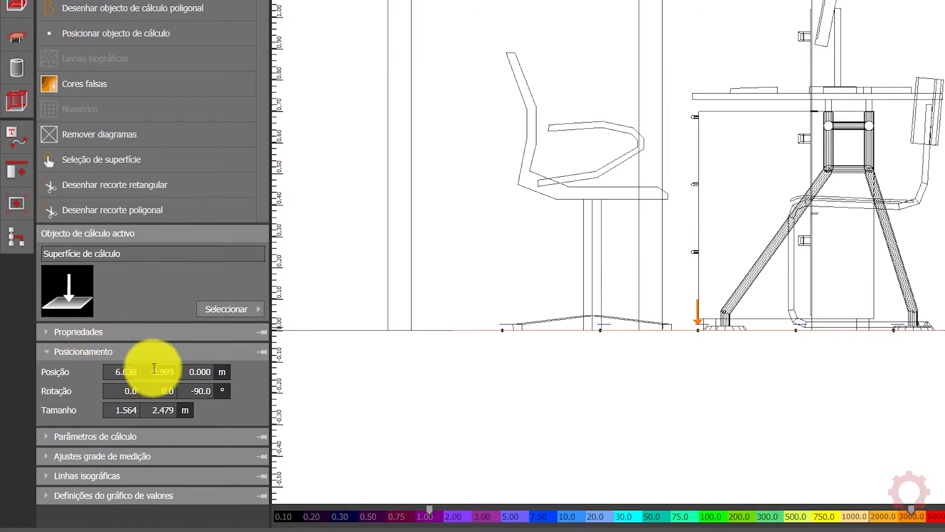
click(196, 372)
text(0.75)
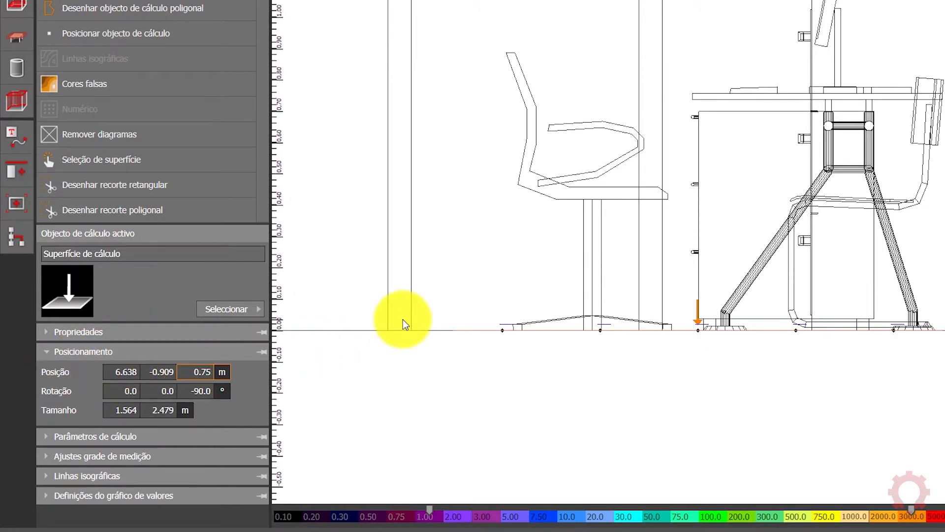
key(Return)
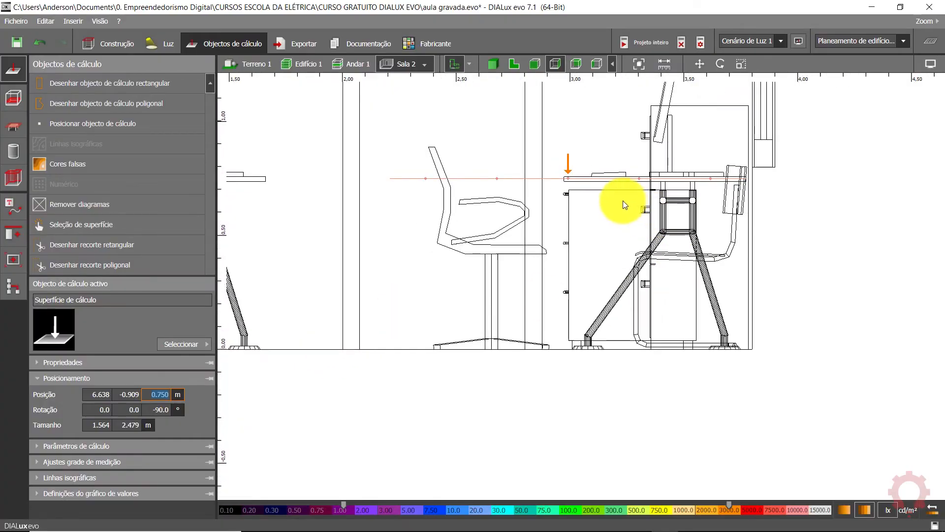
Check the raised calculation surface against the desktop in the side view and in 3D
scroll(628, 362, up, 2)
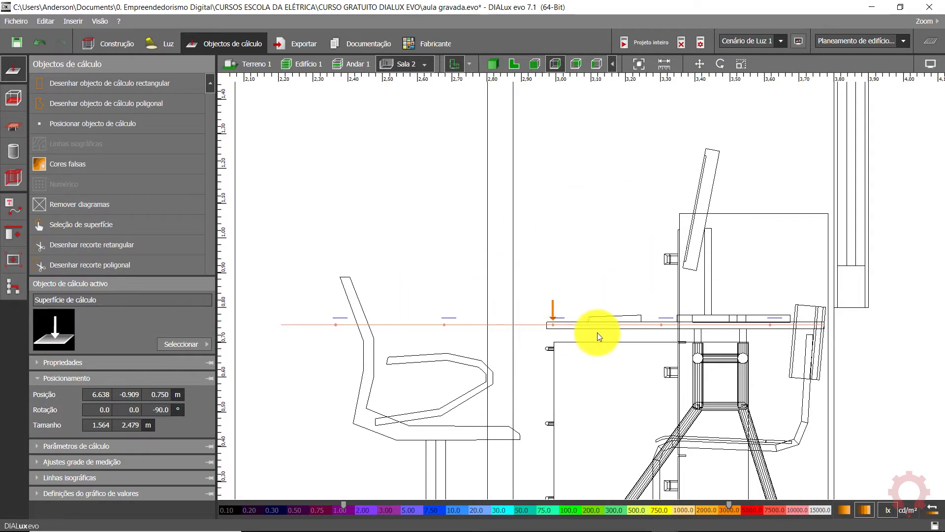
scroll(600, 334, down, 1)
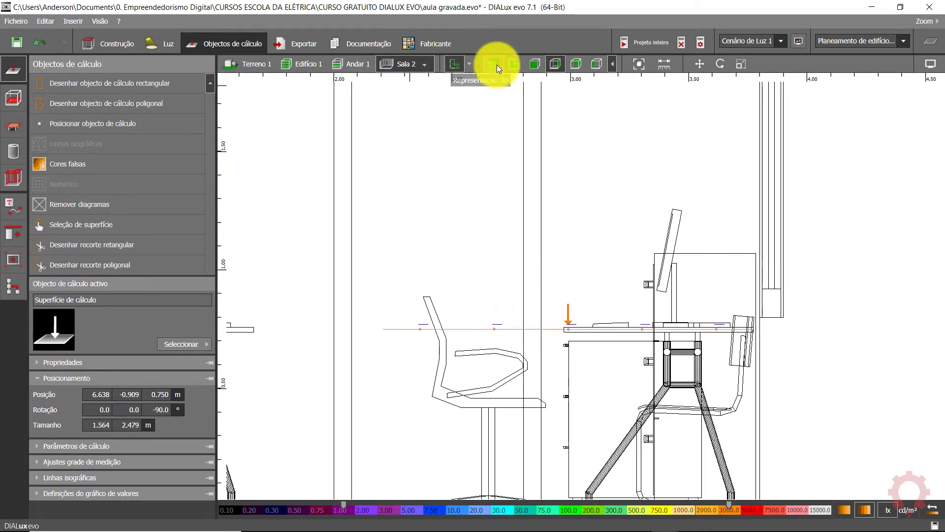
click(495, 64)
drag(623, 313, 558, 95)
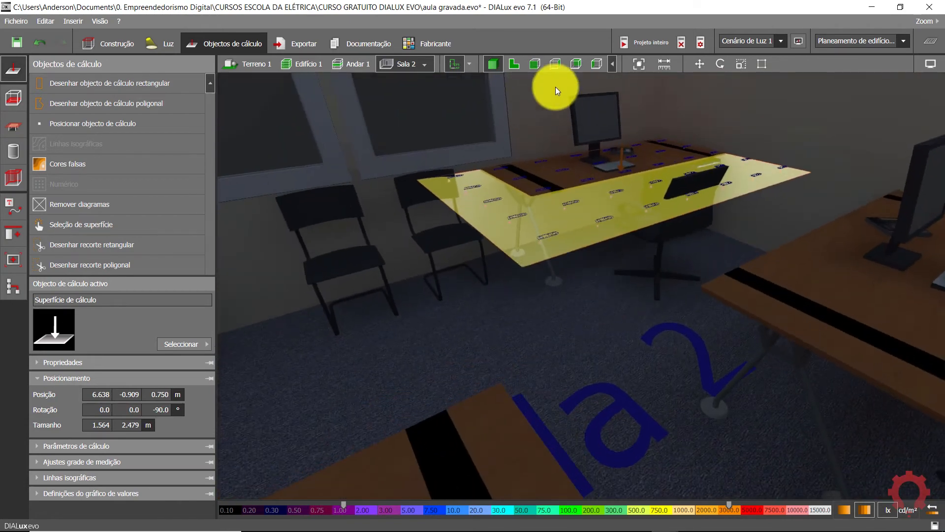
Duplicate the calculation surface in plan view and place the copy over the lower-right desk, at Y about -3.04 m
click(516, 65)
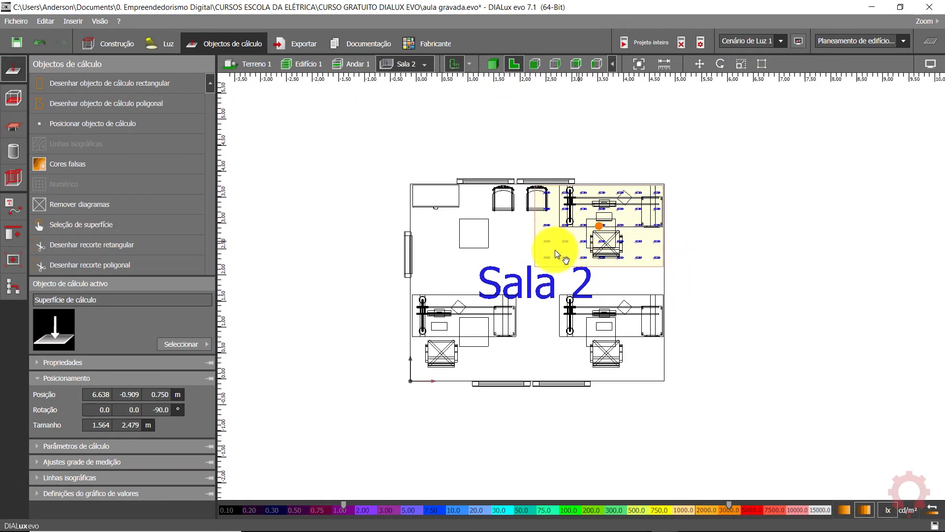
scroll(536, 258, down, 1)
middle_drag(534, 270, 586, 236)
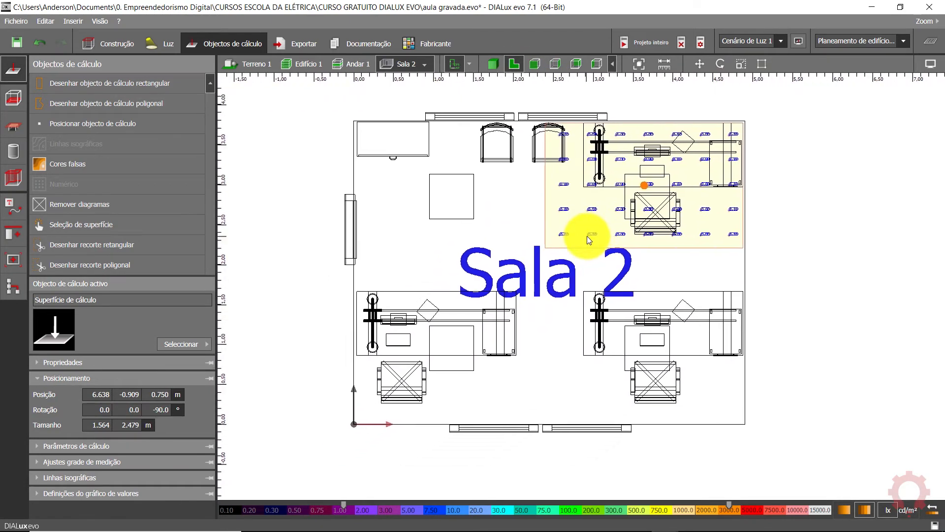
scroll(587, 236, up, 1)
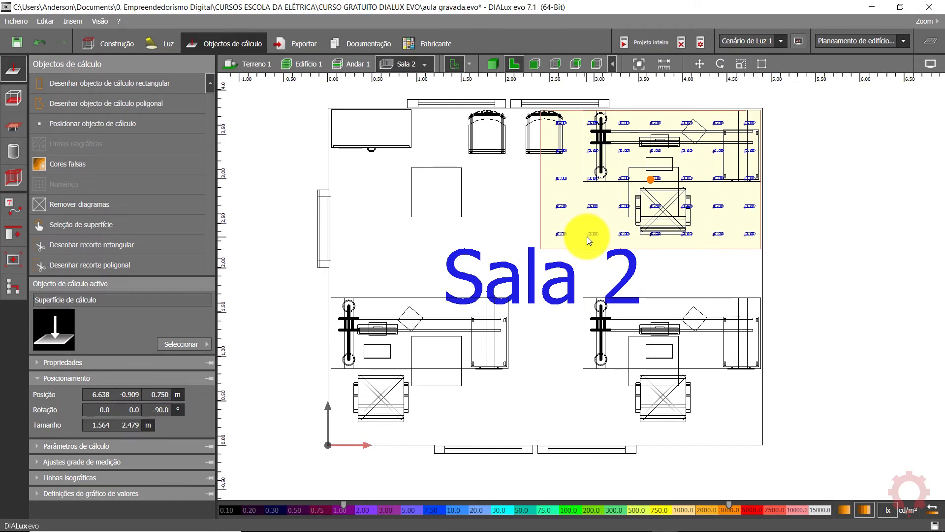
key(ctrl+c)
key(ctrl+v)
drag(651, 142, 661, 314)
scroll(660, 314, up, 5)
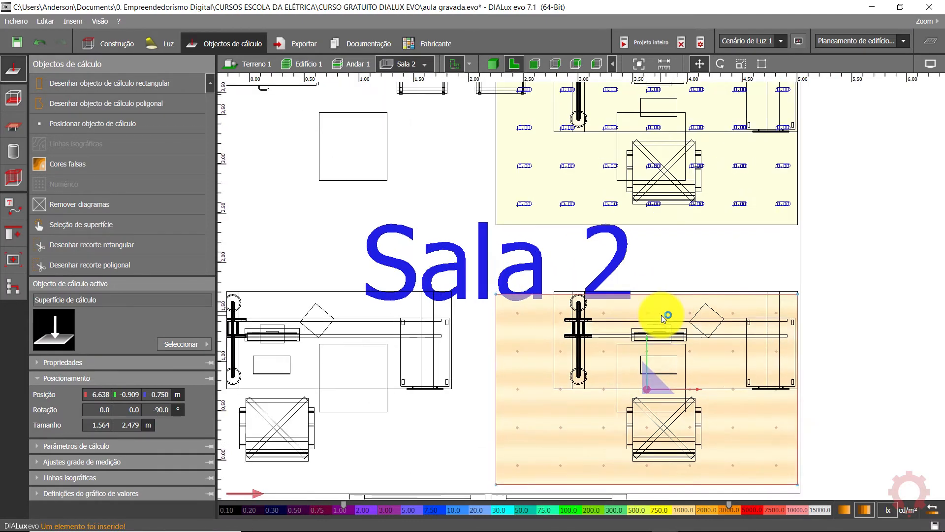
drag(640, 417, 636, 409)
scroll(636, 404, down, 5)
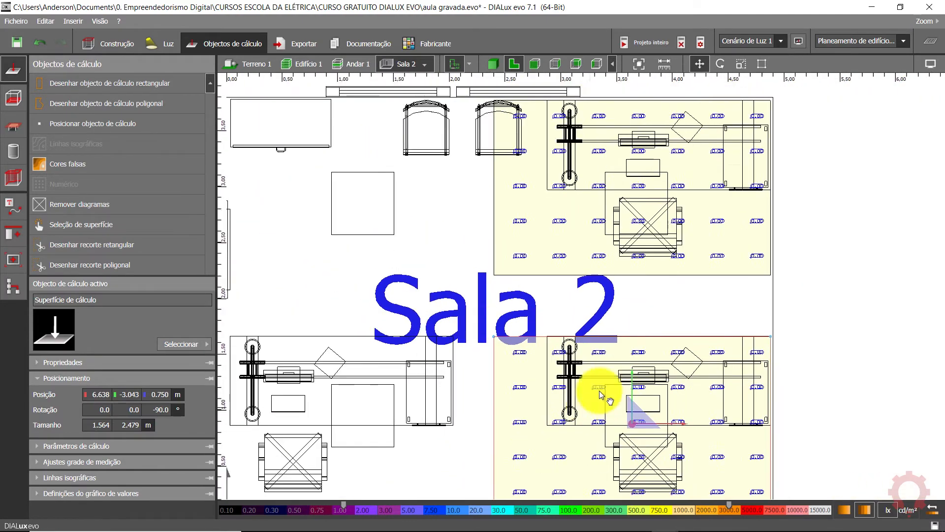
Duplicate the calculation surface and place the copy over the lower-left desk in Sala 2, at X about 4.28 m
middle_drag(683, 290, 688, 289)
key(ctrl+c)
key(ctrl+v)
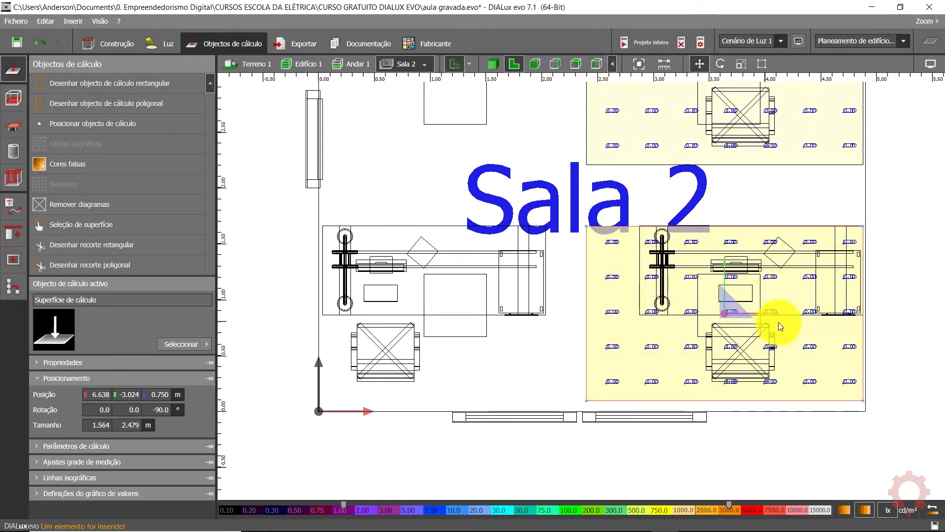
drag(774, 315, 511, 313)
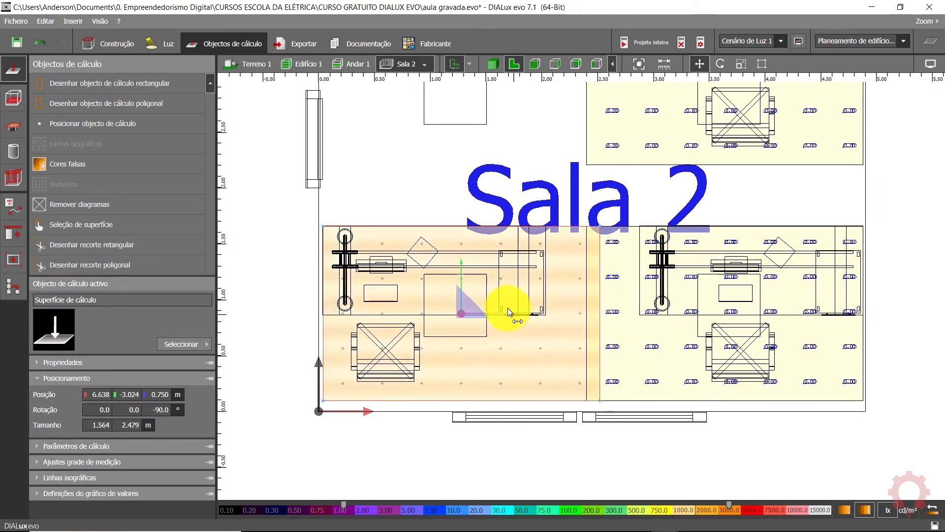
Scale the lower-left calculation surface to about 2.21 m wide so it clears the neighbouring surface
scroll(541, 285, up, 2)
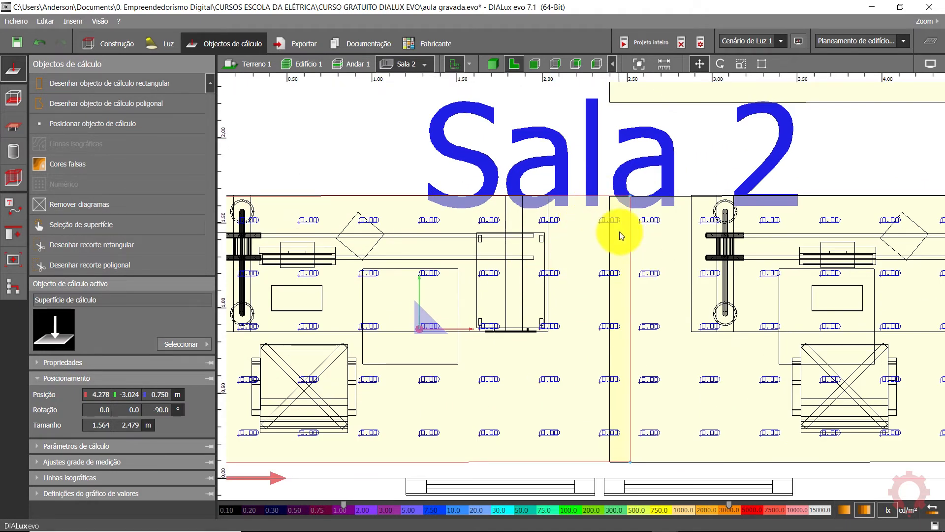
click(742, 63)
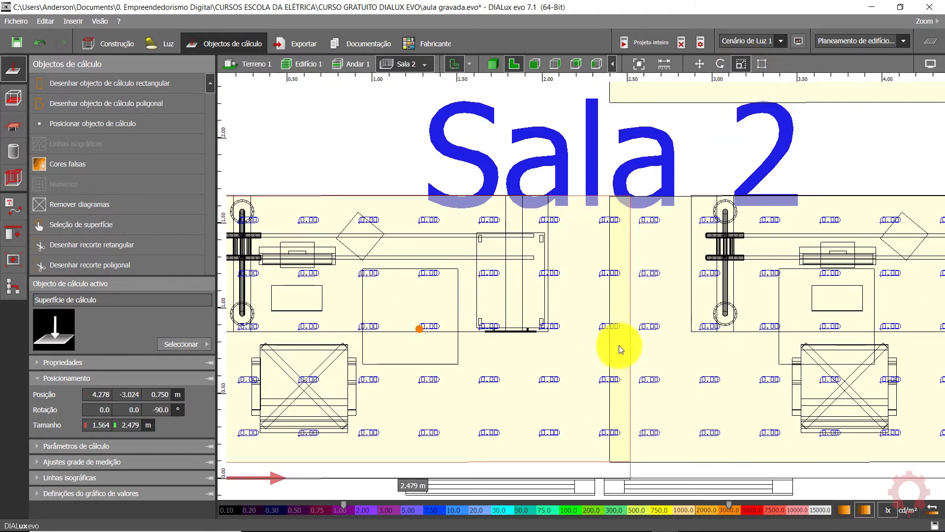
drag(631, 329, 581, 332)
scroll(615, 343, down, 4)
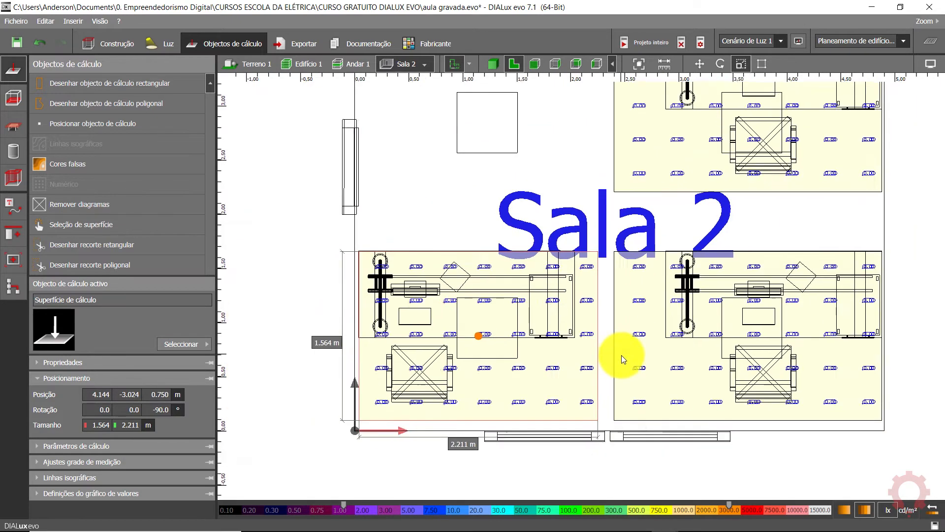
Check the calculation surfaces over the Sala 2 desks in 3D and return to the plan view
scroll(621, 298, up, 3)
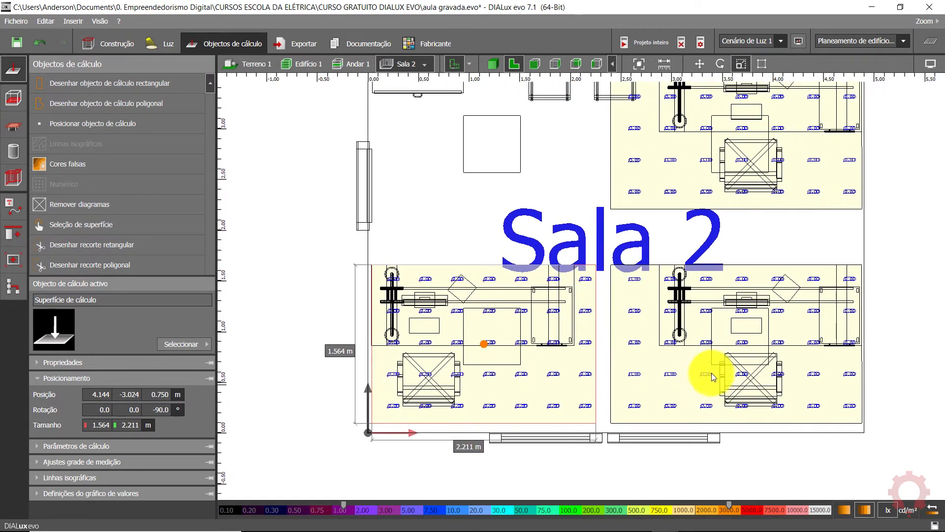
click(493, 64)
scroll(548, 291, down, 6)
middle_drag(535, 272, 563, 276)
click(513, 66)
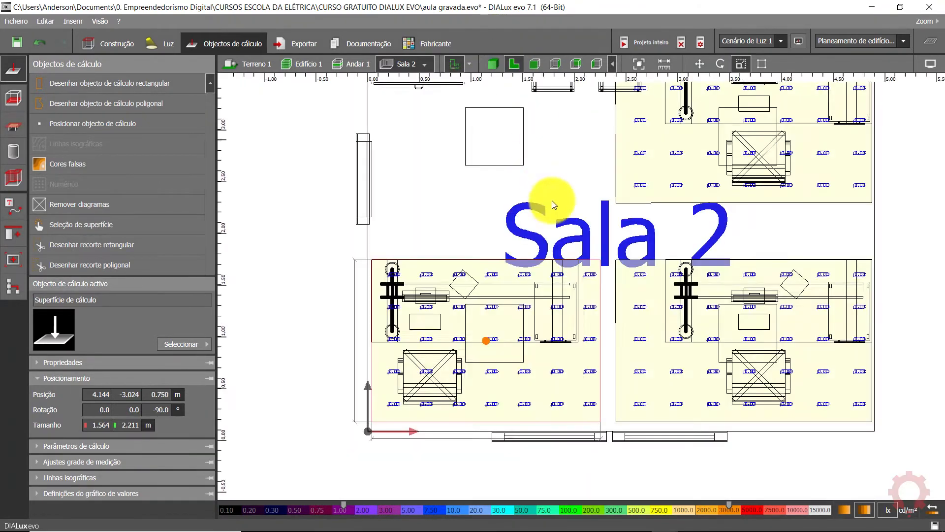
Switch to the Andar 1 storey and calculate the entire project
middle_drag(575, 184, 544, 241)
scroll(545, 241, up, 2)
click(359, 68)
scroll(501, 250, down, 2)
click(637, 42)
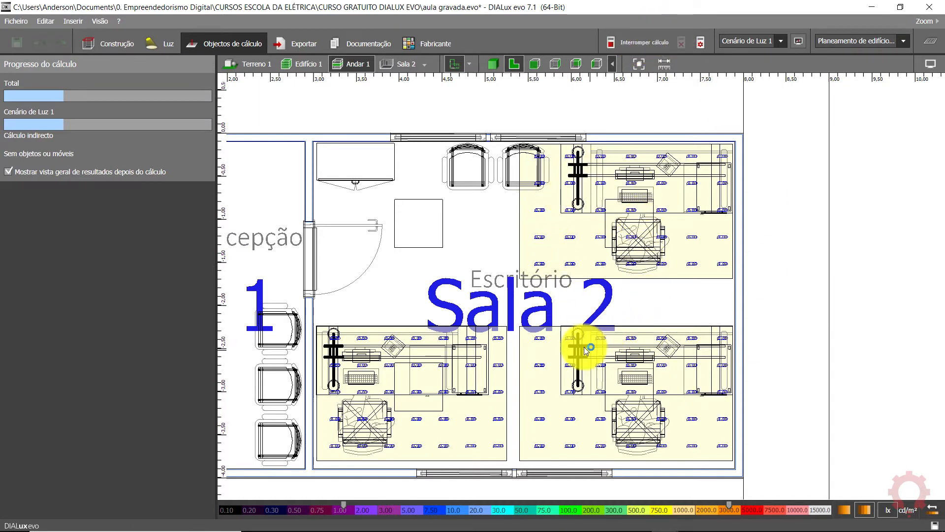
scroll(576, 207, up, 4)
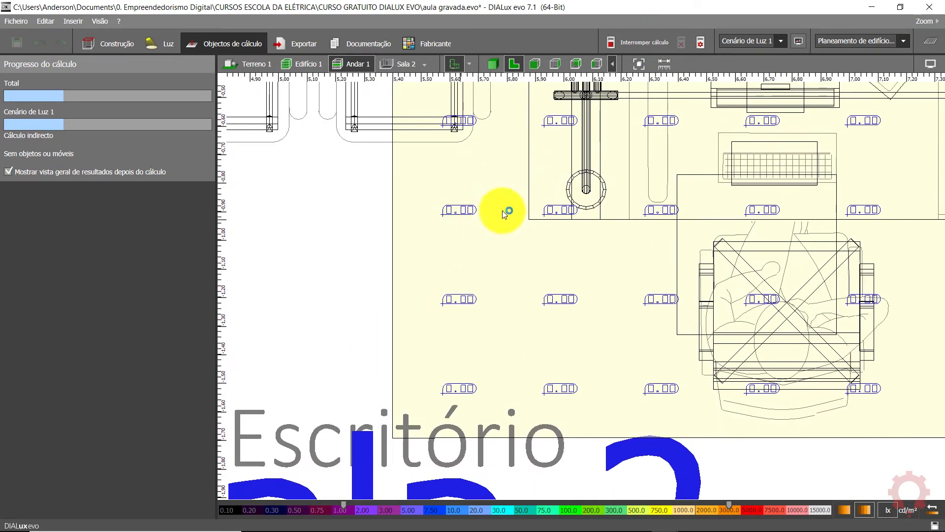
scroll(714, 229, down, 2)
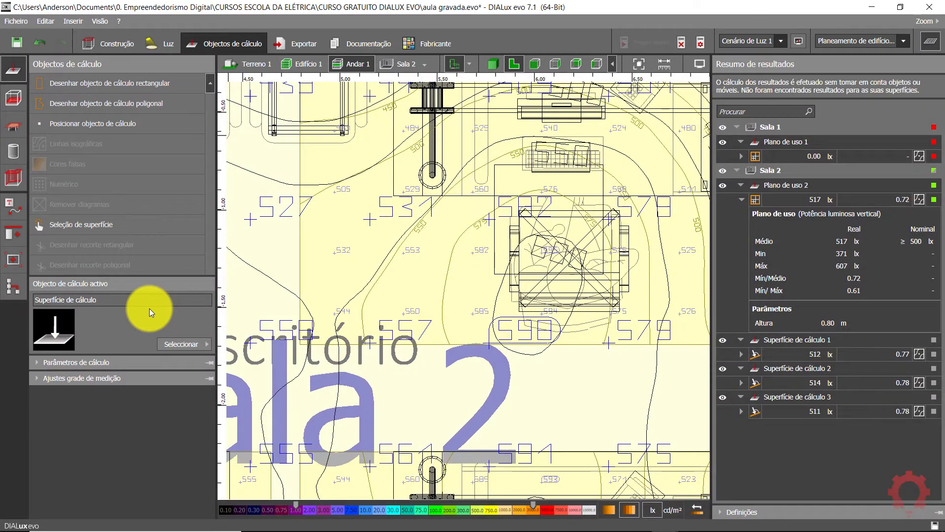
Examine the calculated illuminance in plan for Sala 2's work plane and its desk calculation surfaces
scroll(513, 320, down, 5)
middle_drag(554, 261, 613, 264)
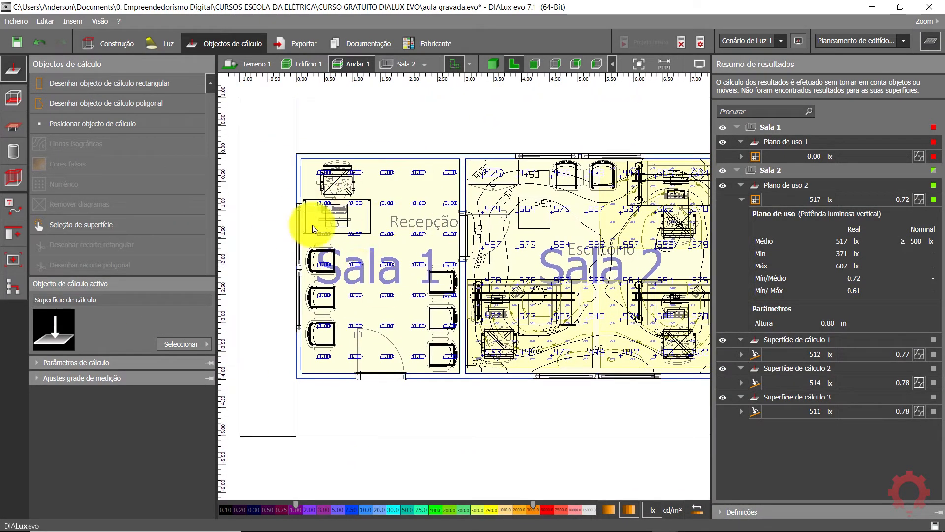
middle_drag(369, 217, 239, 186)
scroll(426, 237, up, 2)
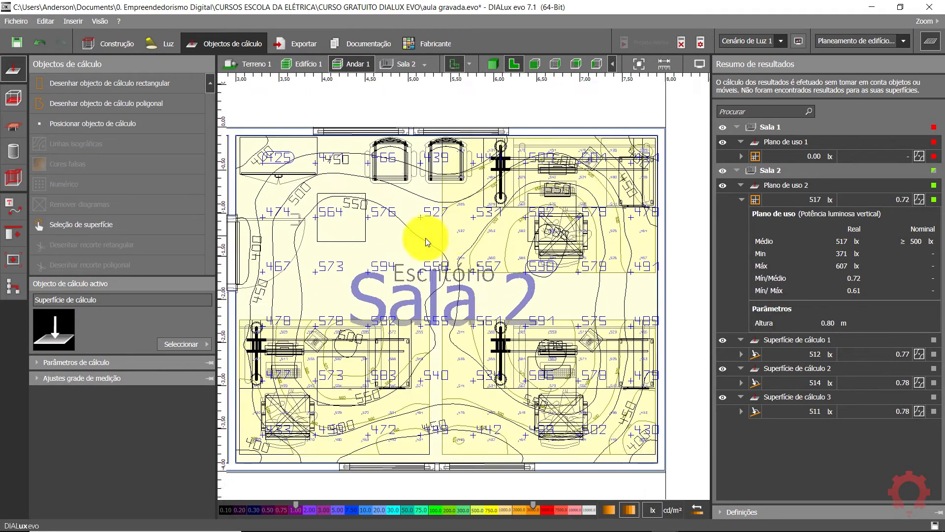
scroll(425, 238, down, 1)
middle_drag(411, 239, 439, 215)
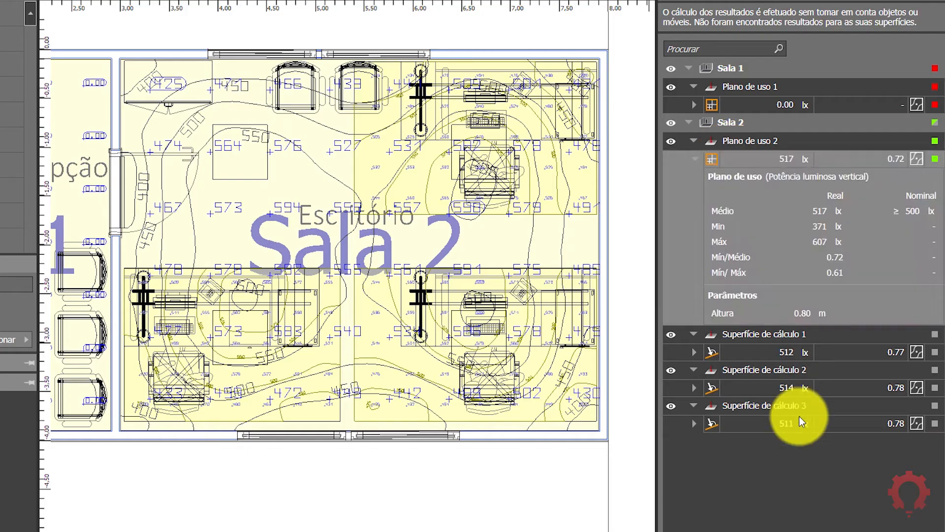
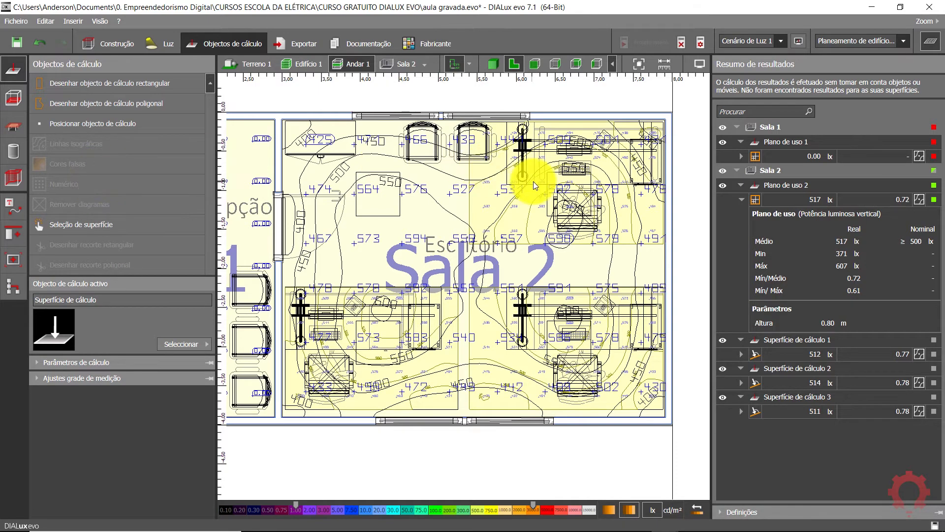
Select the calculation surface over Sala 2's upper-right desk, inspect its grid values and apply the false colours display
click(516, 194)
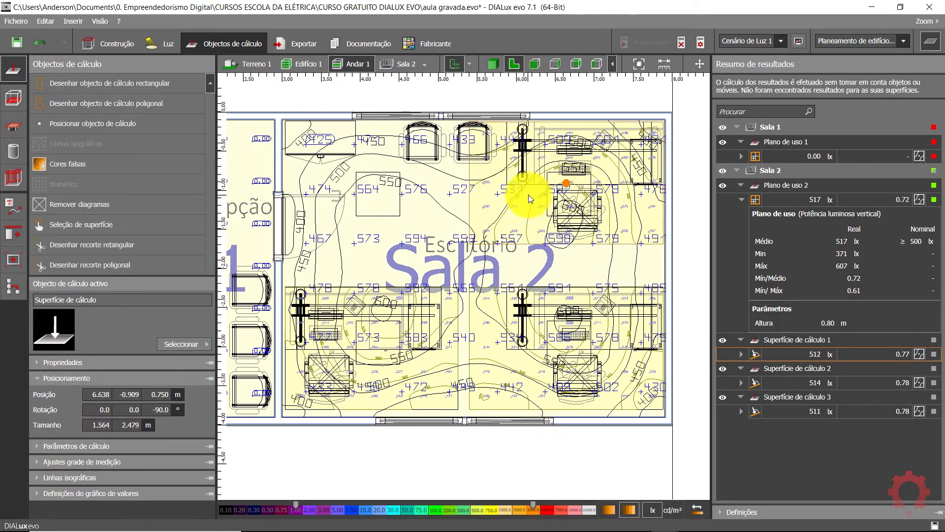
scroll(530, 194, up, 3)
scroll(531, 193, up, 5)
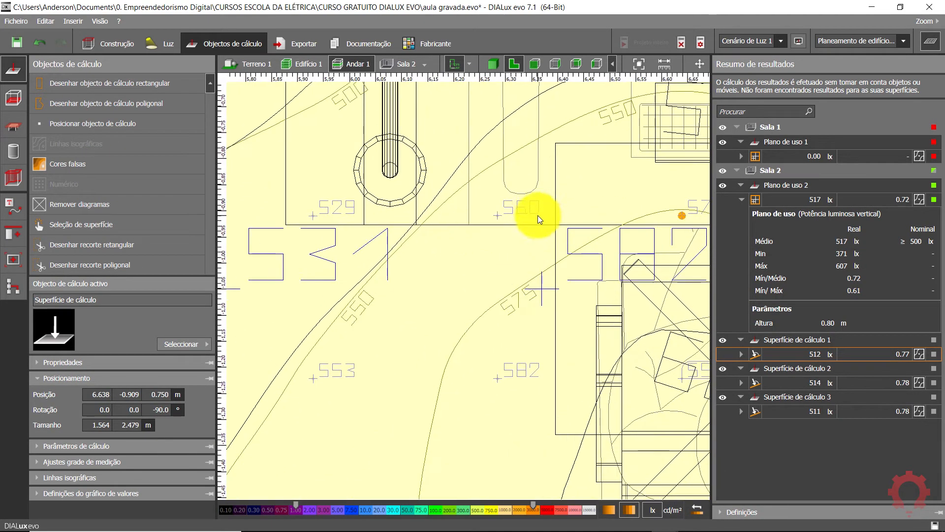
scroll(523, 236, down, 8)
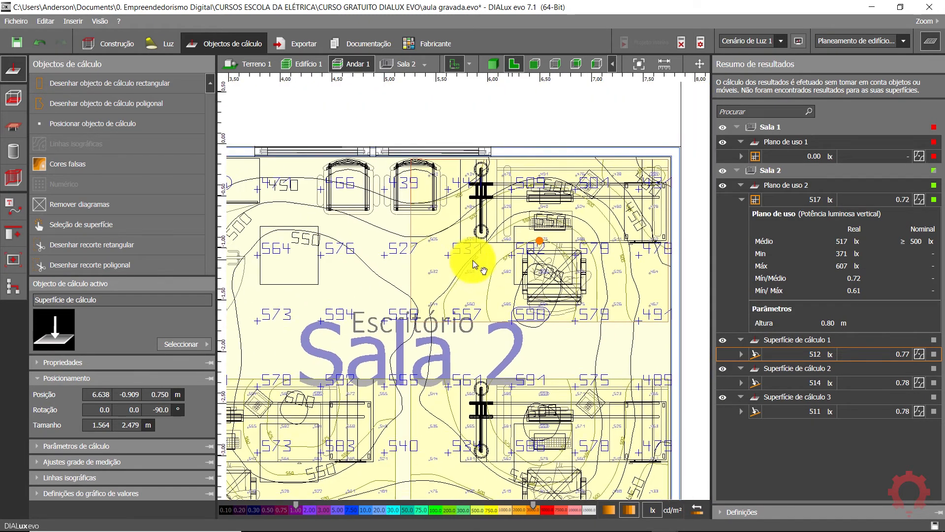
click(64, 163)
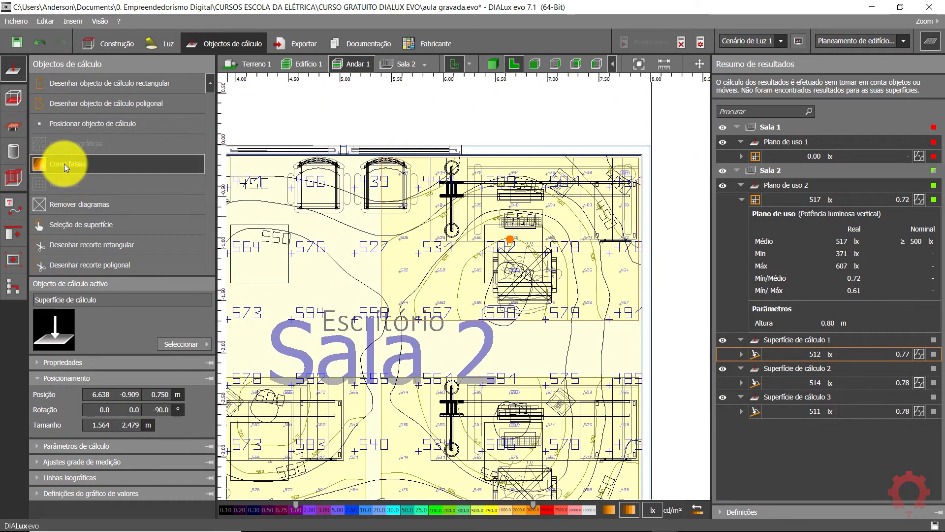
Examine the false-colour illuminance distribution on Superfície de cálculo 1 against the lux colour scale
scroll(487, 202, up, 2)
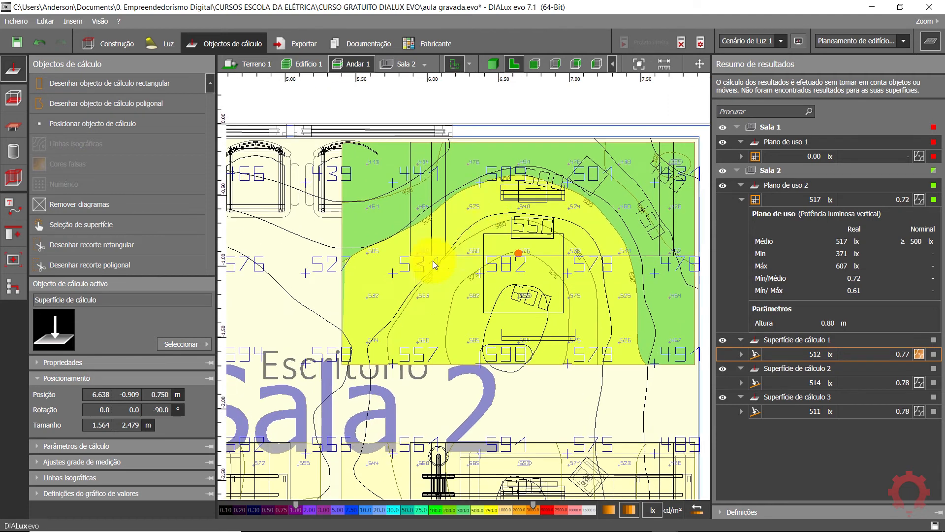
middle_drag(470, 279, 450, 399)
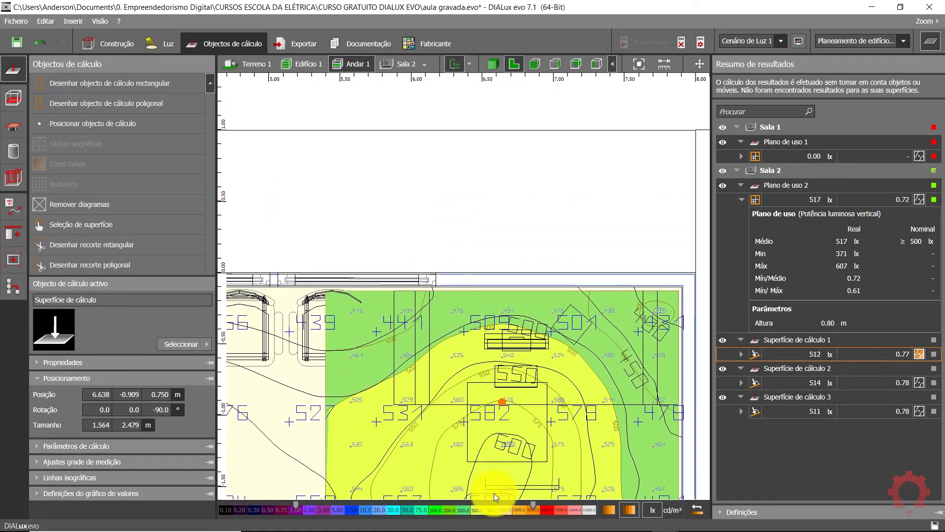
scroll(476, 486, up, 3)
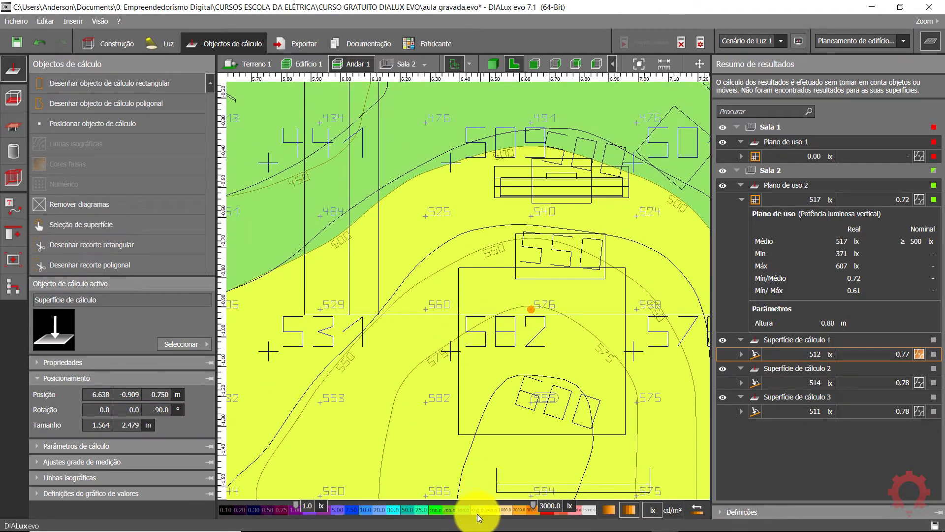
middle_drag(482, 442, 478, 480)
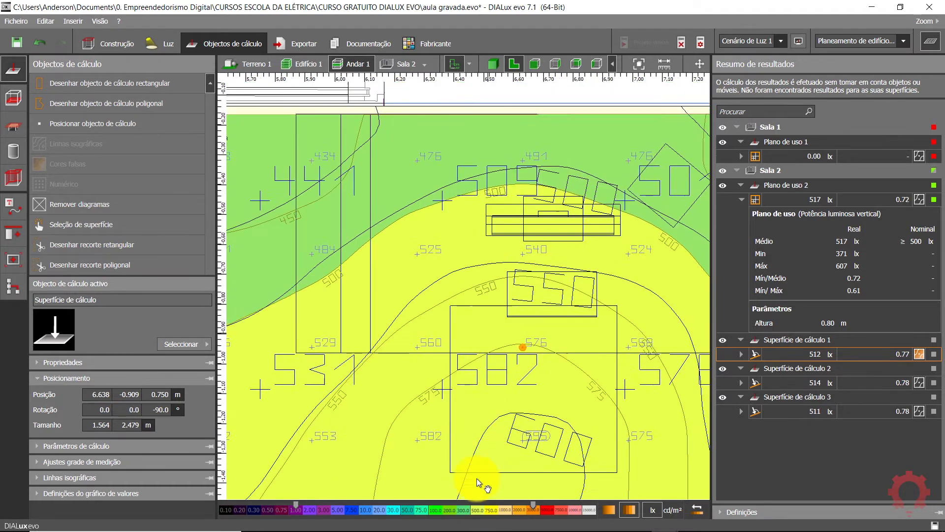
middle_drag(485, 256, 525, 526)
middle_drag(496, 435, 506, 455)
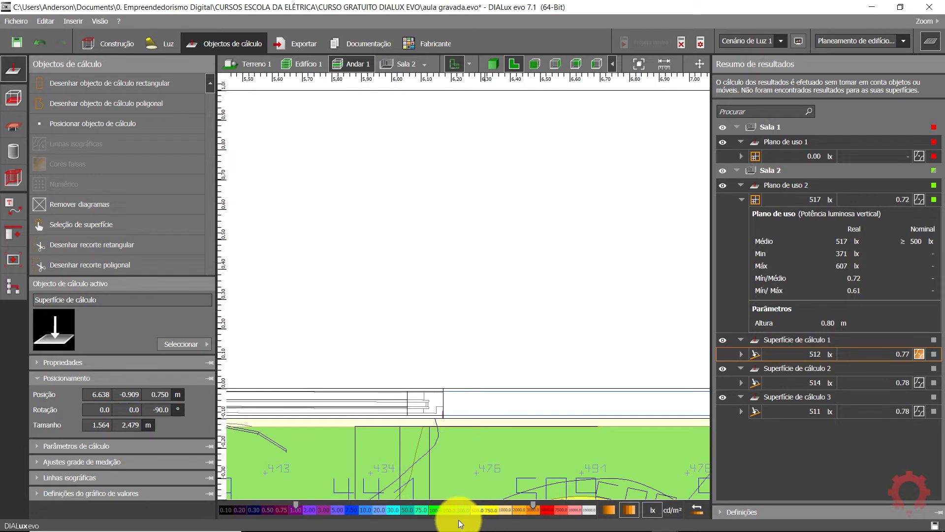
middle_drag(452, 468, 471, 453)
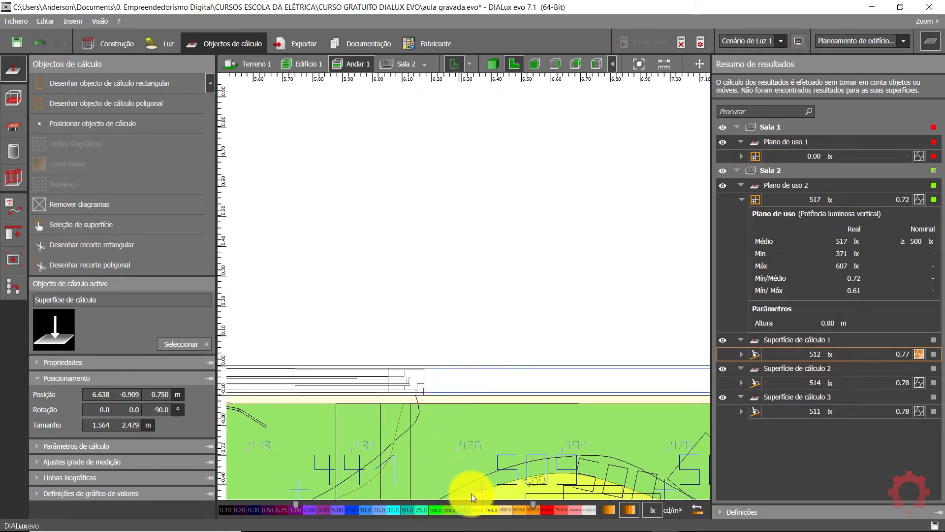
middle_drag(461, 479, 472, 485)
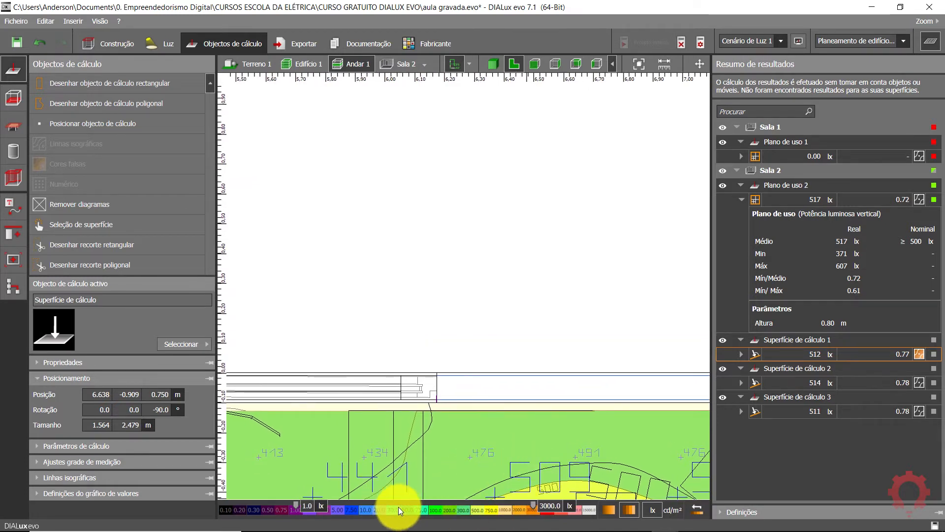
scroll(493, 436, down, 5)
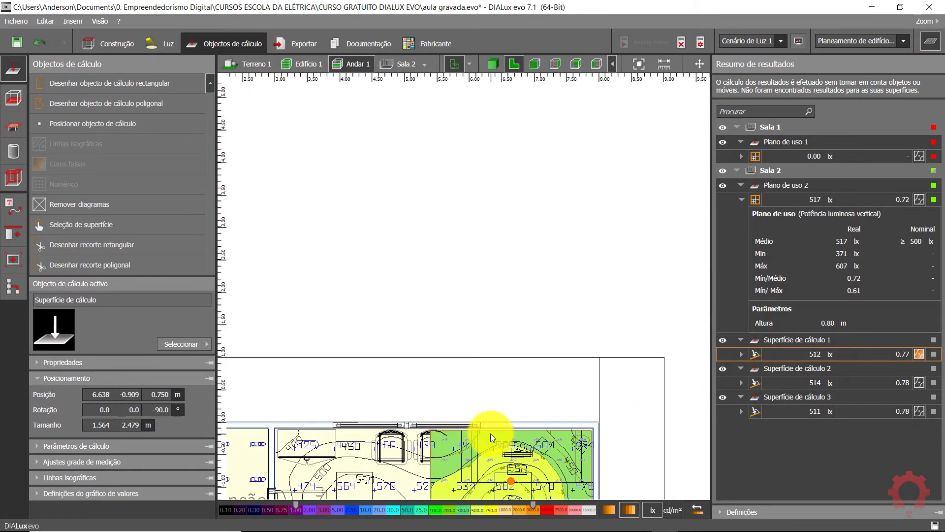
middle_drag(479, 246, 479, 244)
middle_drag(477, 303, 507, 228)
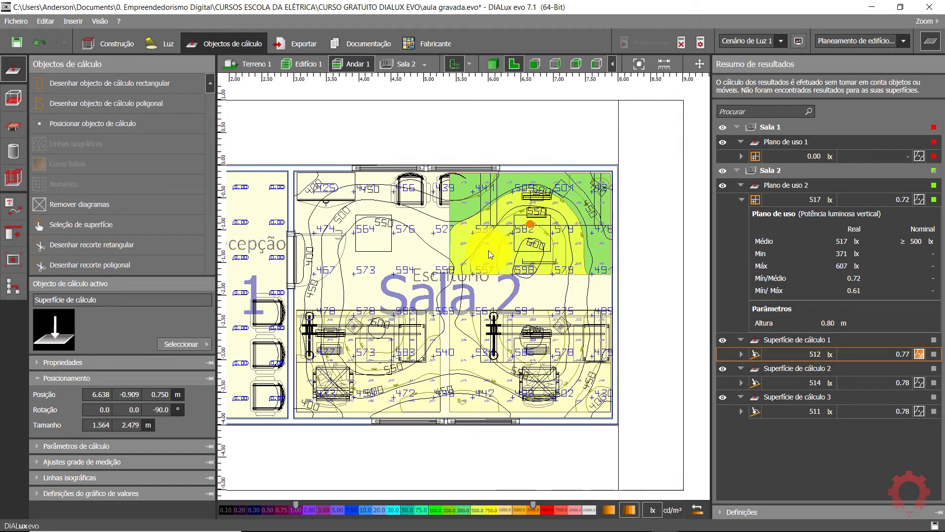
scroll(550, 188, up, 3)
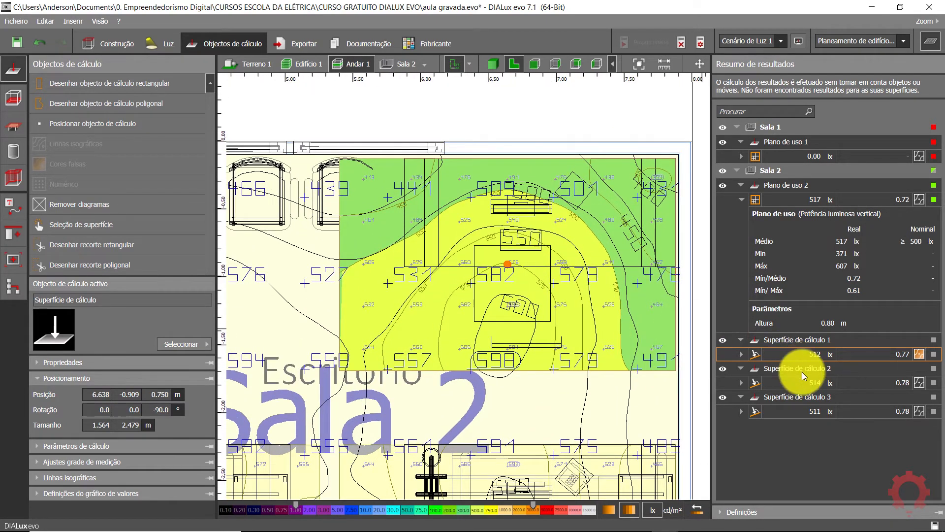
scroll(590, 303, down, 2)
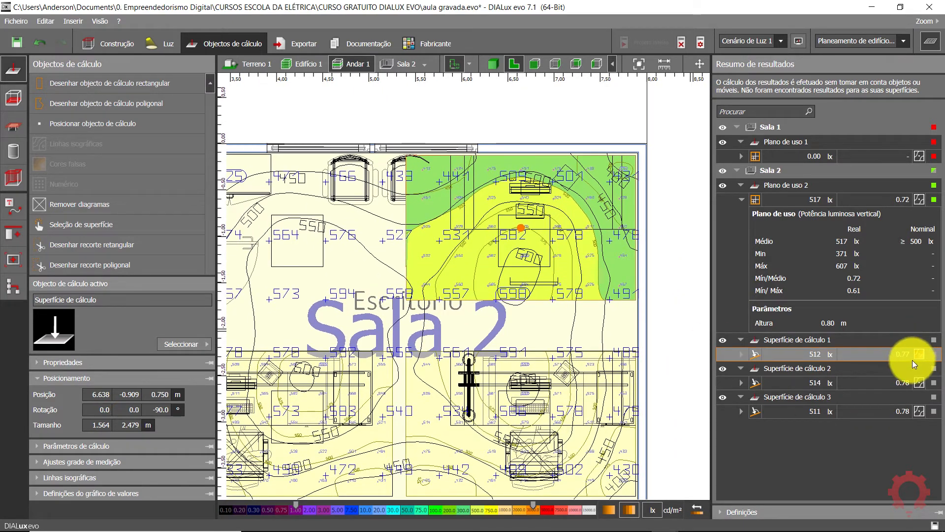
Select Superfície de cálculo 2 and the Sala 2 work plane on the floor plan of Andar 1
click(605, 389)
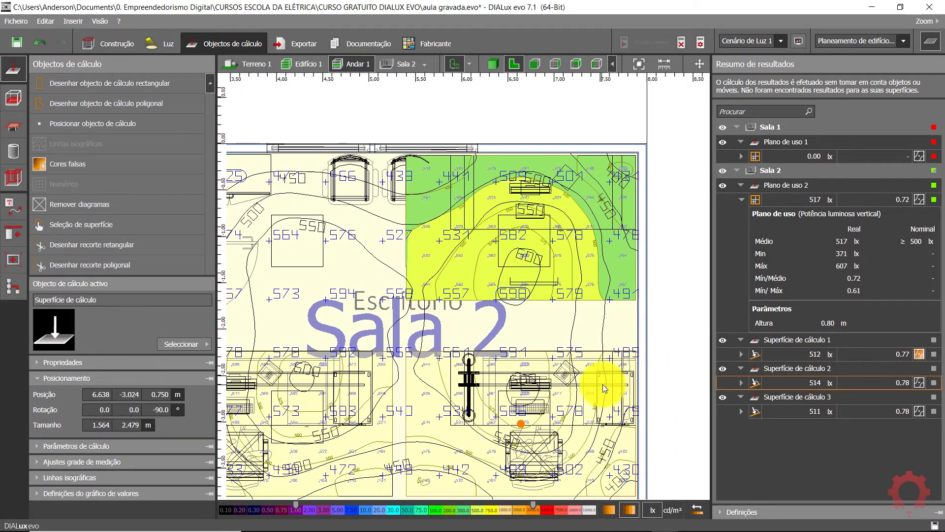
click(624, 335)
scroll(556, 319, down, 2)
scroll(554, 319, down, 2)
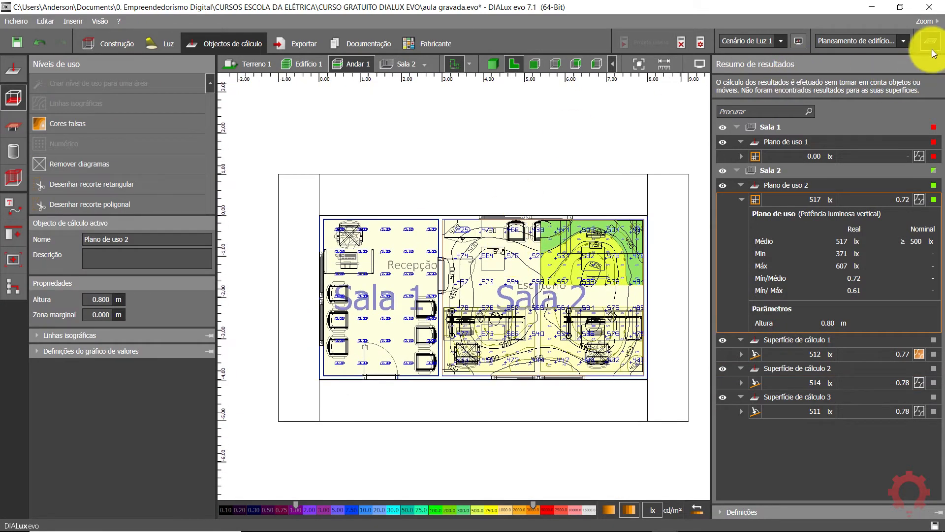
Hide the results summary and show Sala 2 in 3D to inspect its work plane and furniture
click(930, 49)
click(494, 62)
drag(489, 201, 520, 261)
click(393, 67)
scroll(556, 302, down, 5)
click(834, 368)
drag(796, 359, 763, 367)
scroll(593, 288, up, 4)
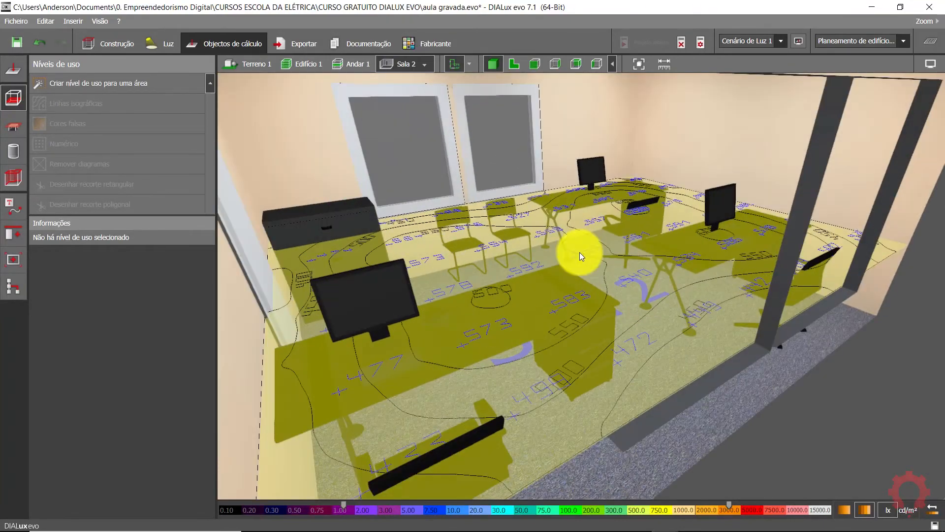
scroll(450, 287, down, 4)
right_drag(586, 345, 577, 265)
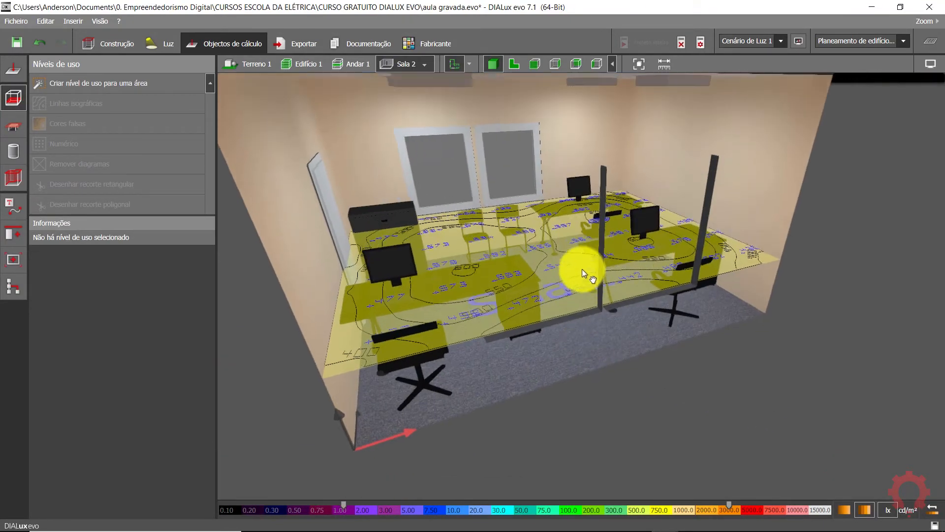
Recalculate the whole project with objects and furniture included, and review the results for Sala 2
click(699, 42)
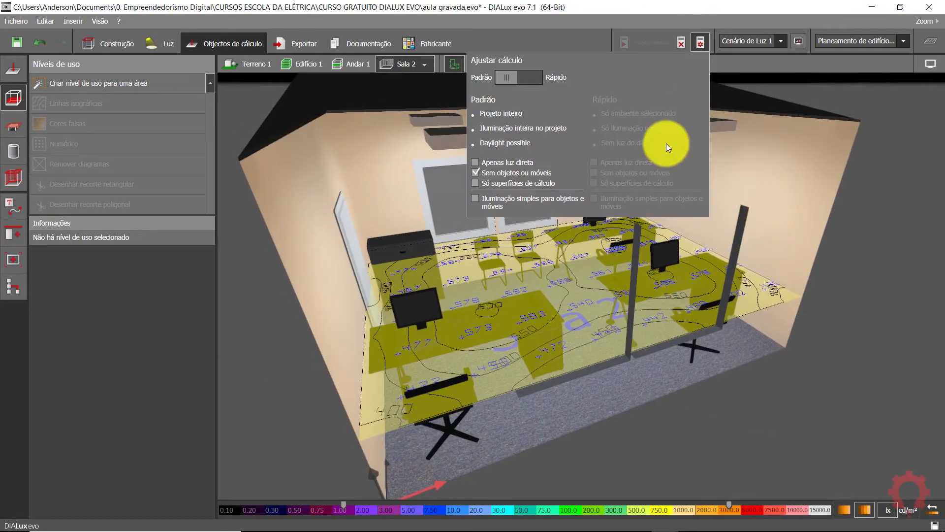
click(503, 172)
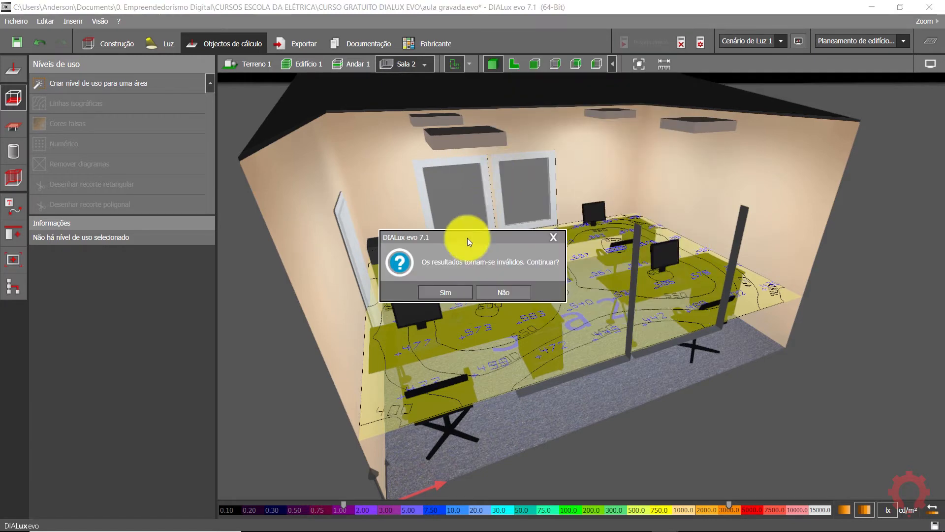
click(444, 291)
click(641, 41)
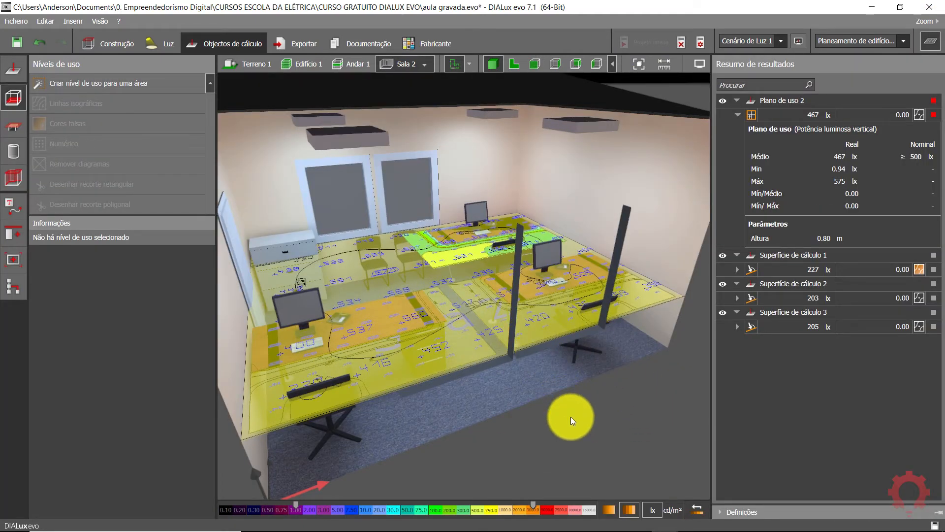
scroll(571, 416, down, 3)
scroll(565, 411, up, 3)
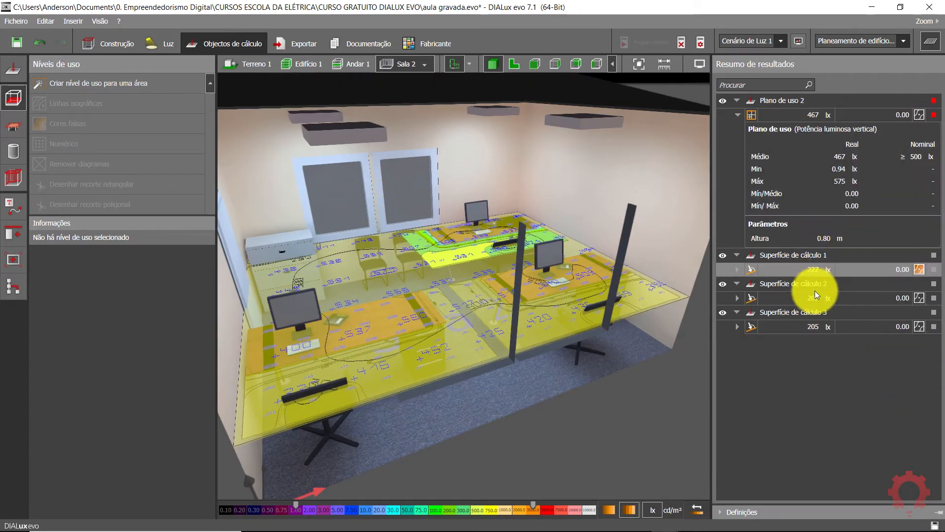
click(927, 41)
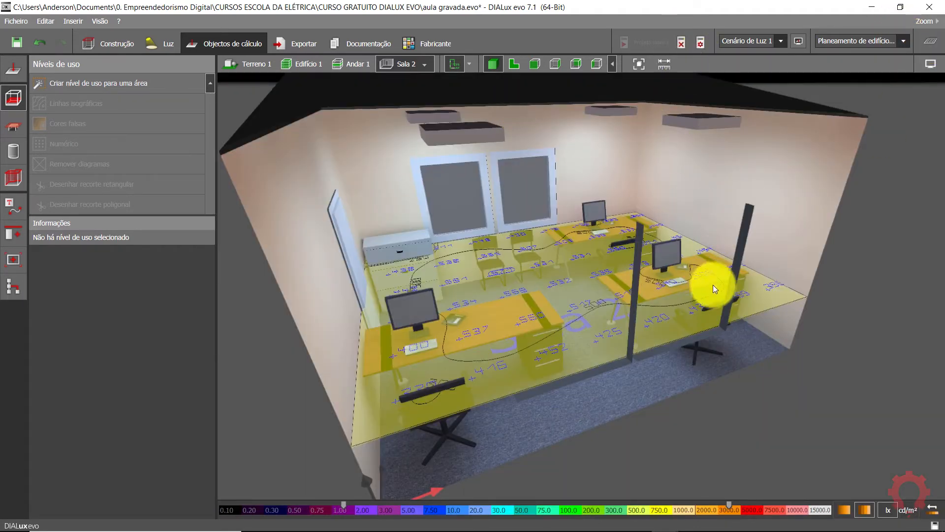
Select the four ceiling luminaires of Sala 2 in light planning and bring up their mounting type settings
scroll(724, 309, down, 3)
right_drag(731, 326, 613, 232)
middle_drag(613, 232, 607, 291)
scroll(593, 327, up, 3)
right_drag(607, 291, 688, 119)
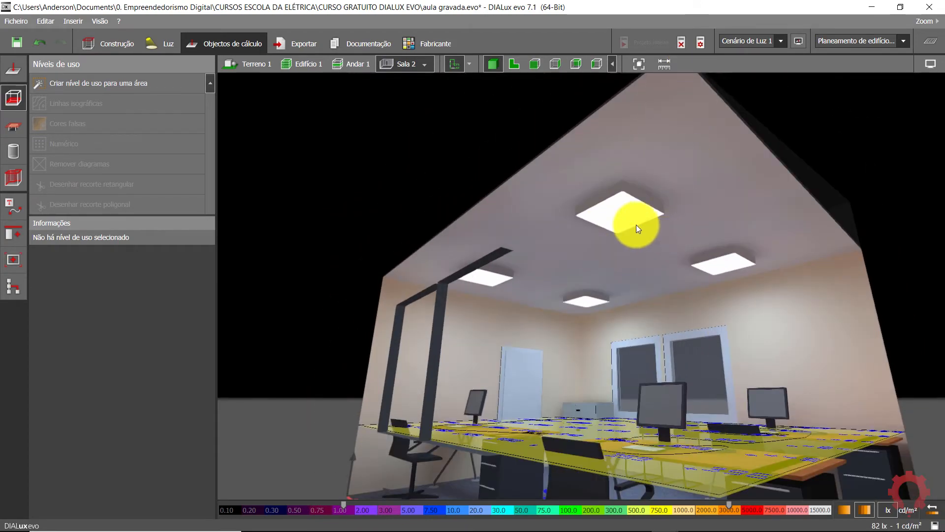
click(163, 44)
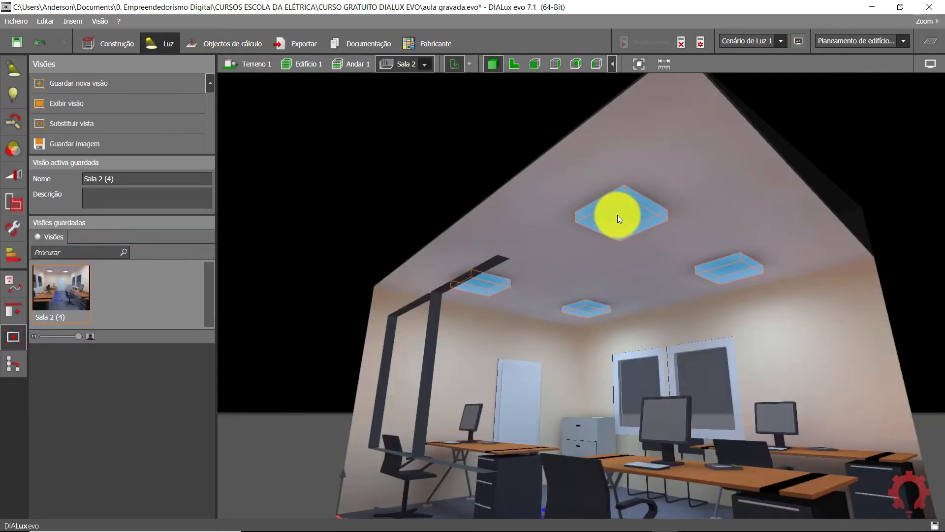
drag(210, 327, 189, 483)
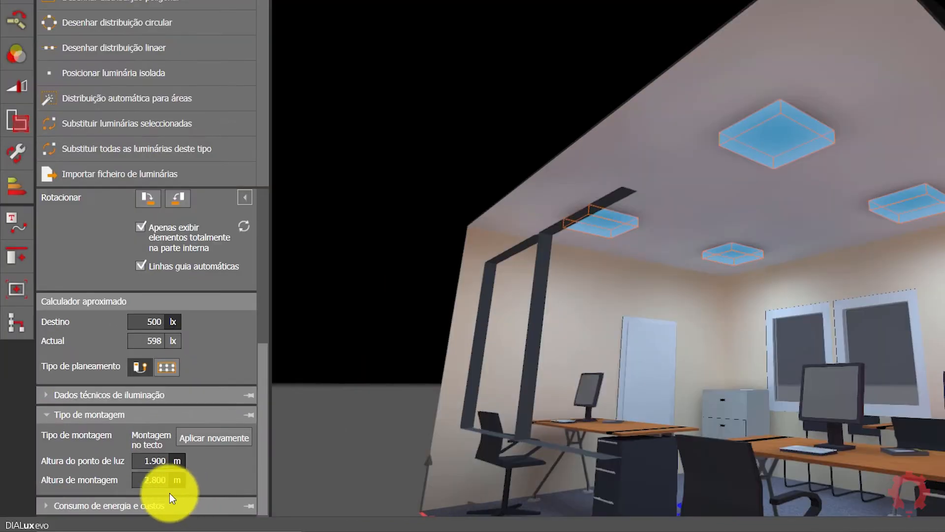
Set the mounting height of the Sala 2 luminaires to 2.85 m and accept invalidating the results
click(156, 484)
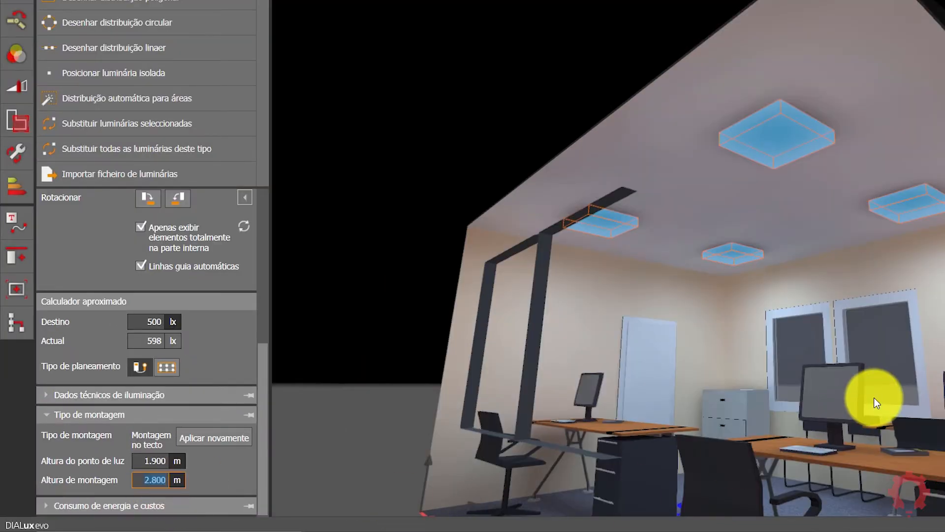
text(2.85)
key(Return)
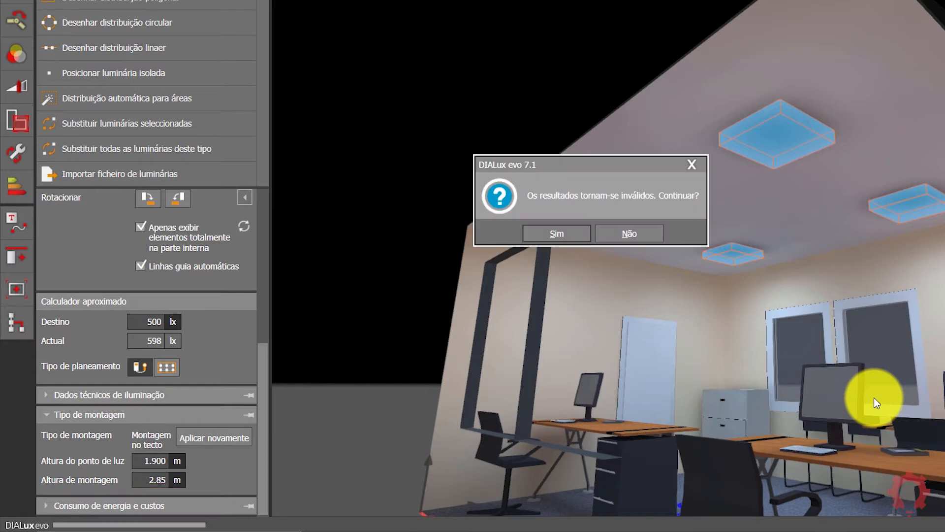
click(544, 230)
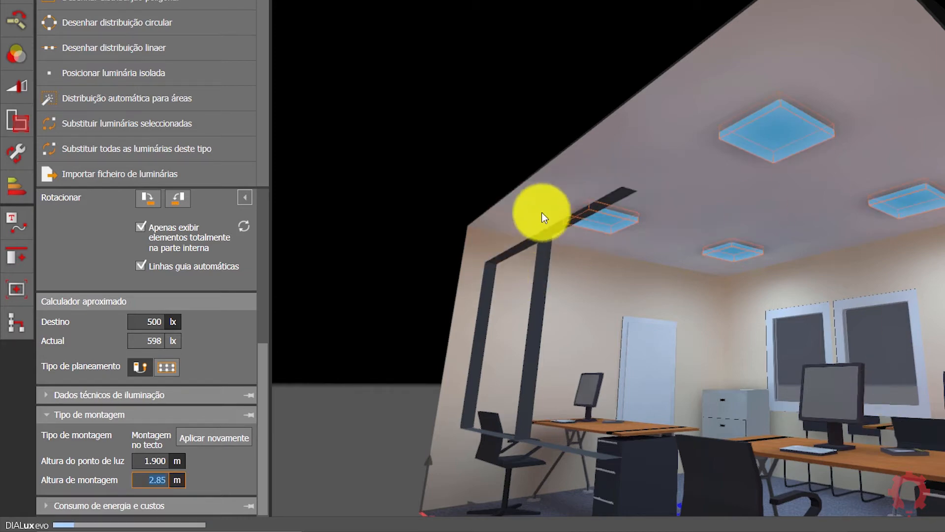
Set the mounting height of the Sala 2 luminaires to 2.89 m and check their fit in the ceiling
click(483, 163)
right_drag(484, 163, 439, 161)
scroll(506, 182, up, 3)
click(902, 194)
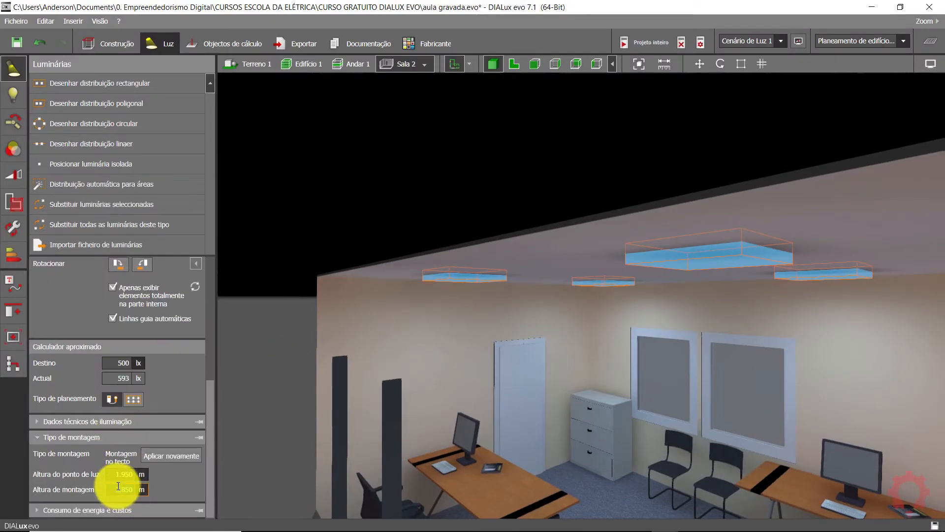
text(2.89)
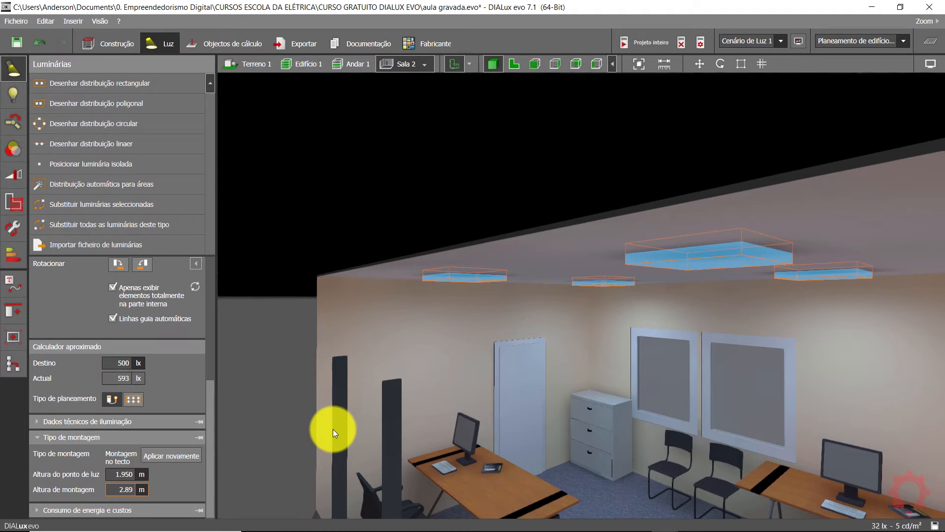
key(Return)
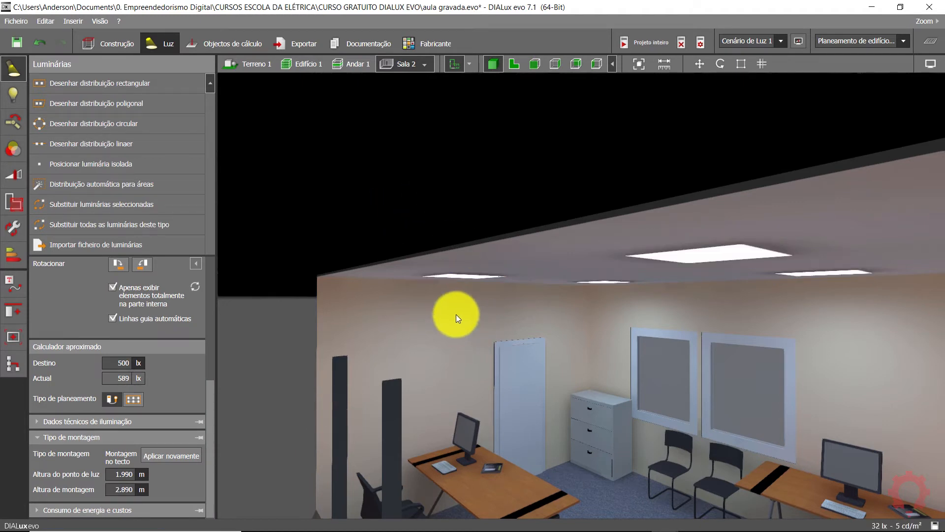
drag(458, 303, 642, 93)
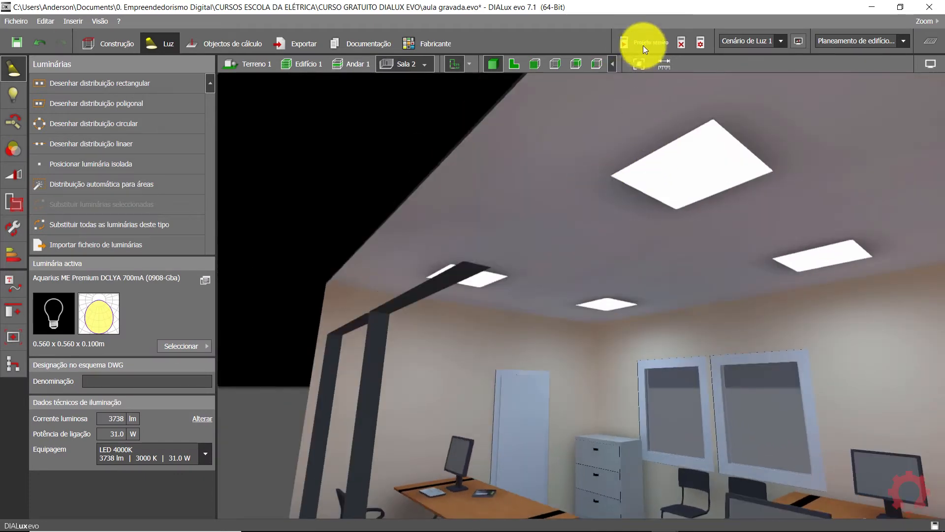
Switch the 3D view to Sala 1 and discard the calculation results
click(422, 64)
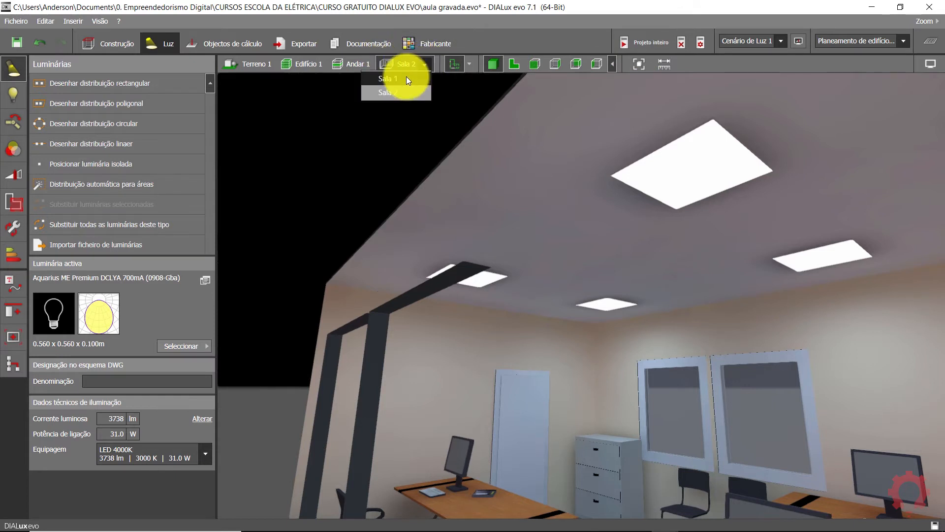
click(406, 78)
drag(534, 377, 547, 123)
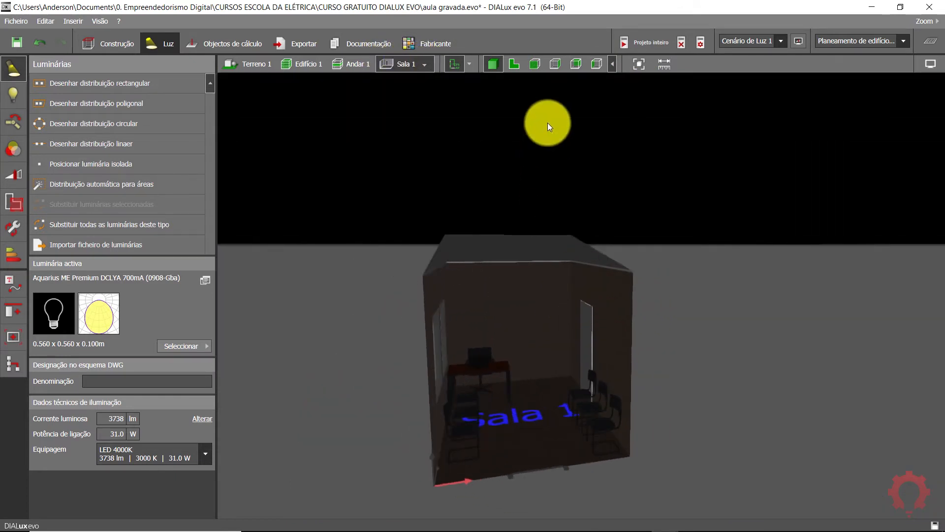
click(682, 40)
Open the ceiling tools in construction planning and inspect Sala 1 and its ceiling from outside
drag(573, 386, 434, 167)
click(433, 164)
drag(689, 283, 639, 382)
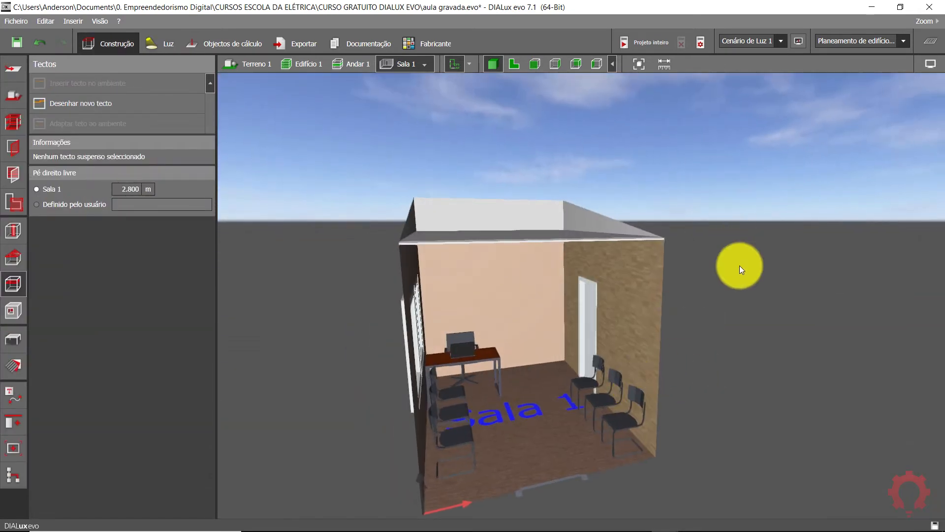
scroll(739, 268, down, 3)
drag(740, 276, 625, 351)
scroll(556, 311, up, 5)
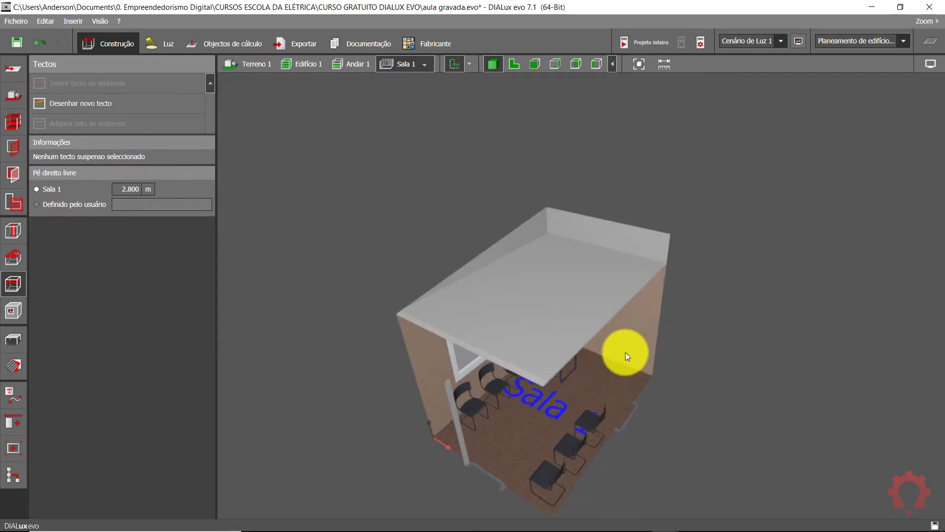
Switch to Adobe Acrobat Reader and bring up the LED catalogue at the adjustable recessed luminaires section
key(alt+Tab)
key(alt+Tab)
key(alt+Tab)
key(alt+Tab)
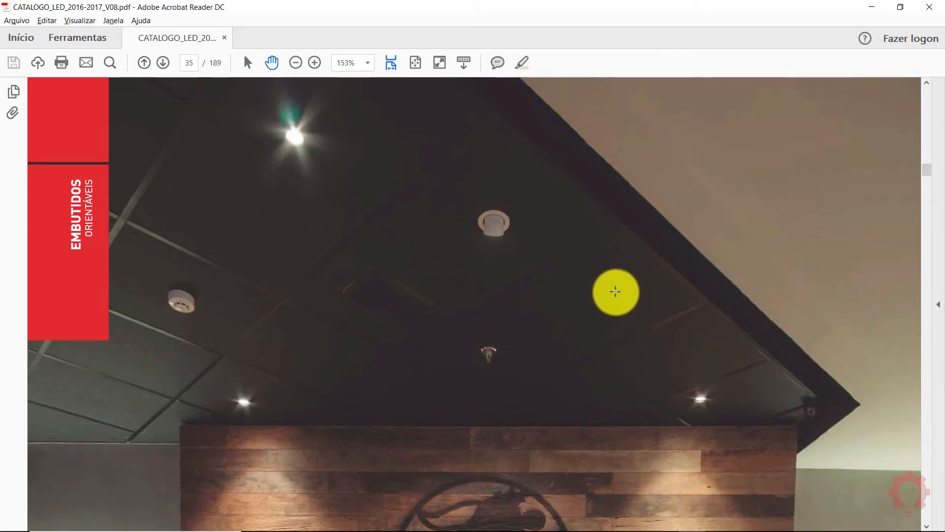
Switch back to DIALux evo and look into Sala 1 from the open front side
scroll(614, 295, down, 3)
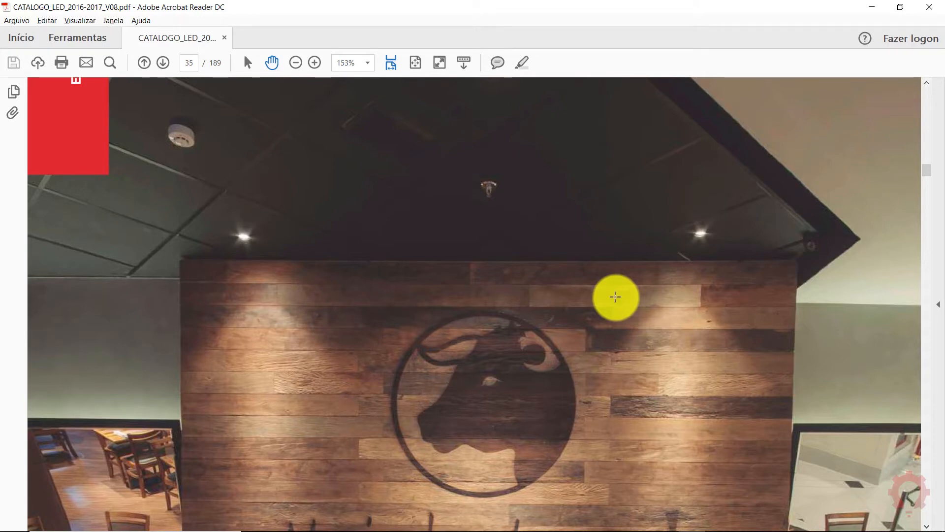
key(alt+Tab)
drag(604, 330, 641, 319)
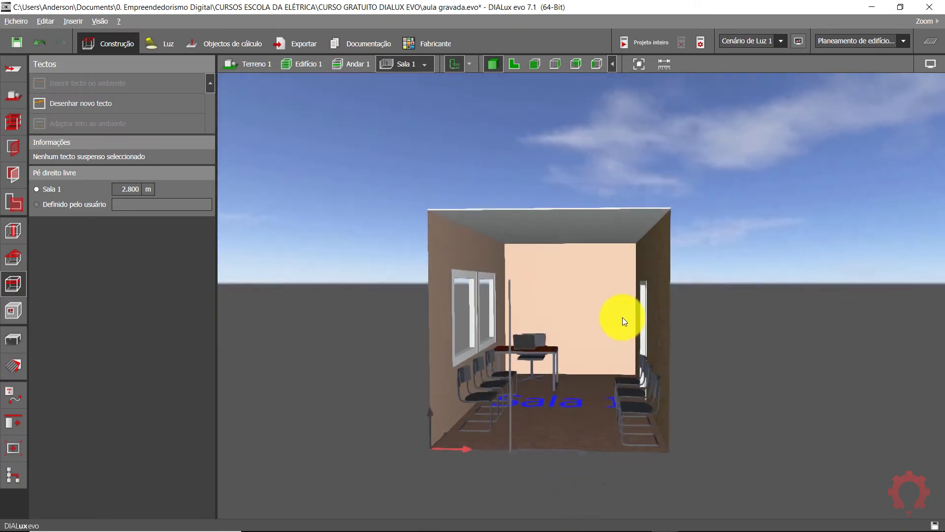
scroll(640, 316, up, 5)
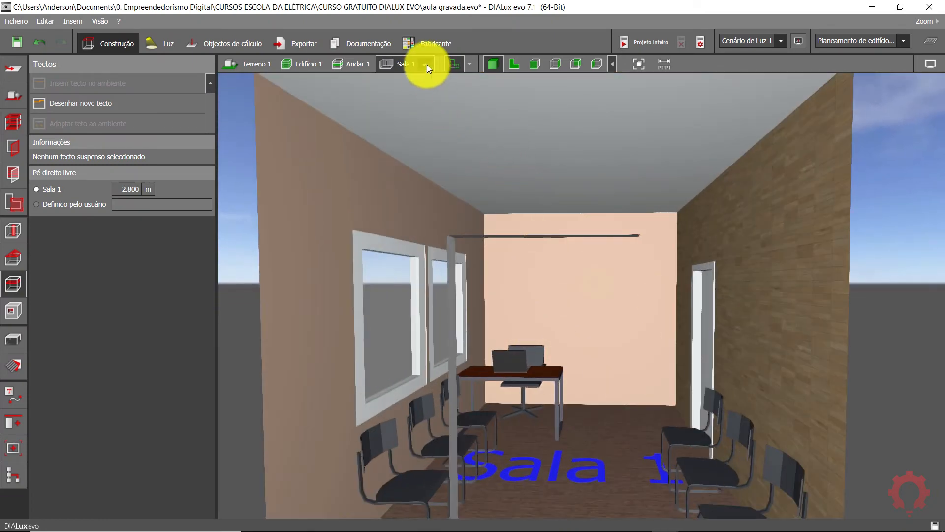
Show Sala 2 in the 3D view and look at its recessed ceiling luminaires
click(427, 64)
click(404, 96)
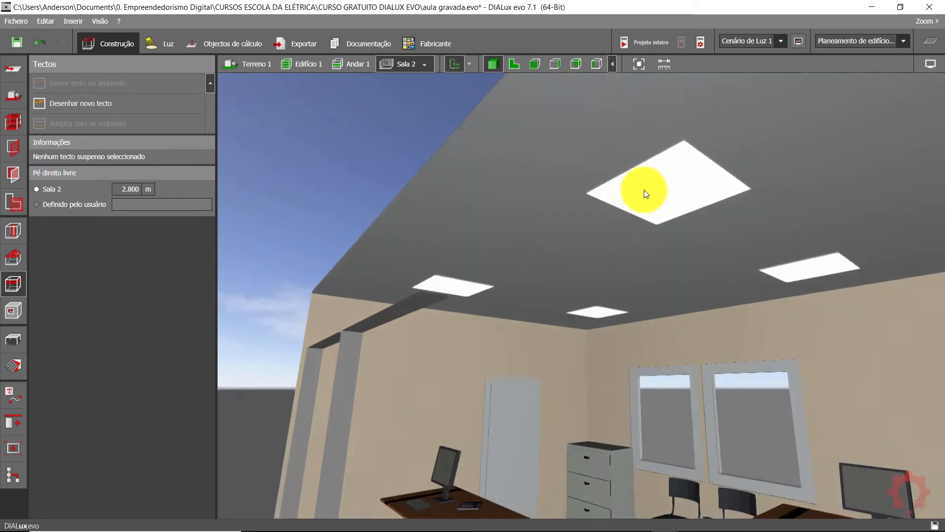
click(644, 190)
click(338, 180)
Return the 3D view to Sala 1 and inspect its ceiling, furniture and back wall
click(423, 63)
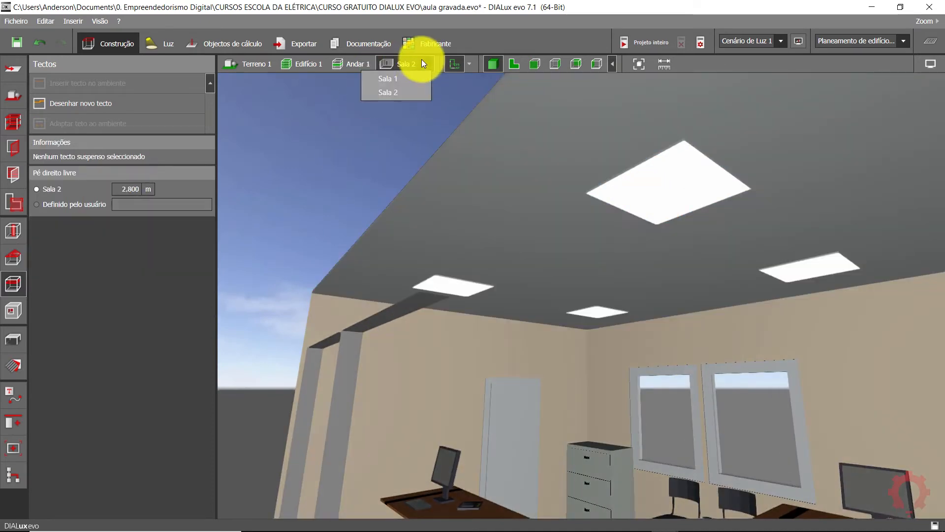
click(405, 81)
scroll(492, 274, down, 5)
mouse_move(492, 274)
right_down()
mouse_move(518, 281)
mouse_move(484, 280)
mouse_move(488, 266)
mouse_move(541, 310)
mouse_move(581, 321)
mouse_move(533, 317)
mouse_move(496, 274)
right_up()
scroll(580, 321, up, 3)
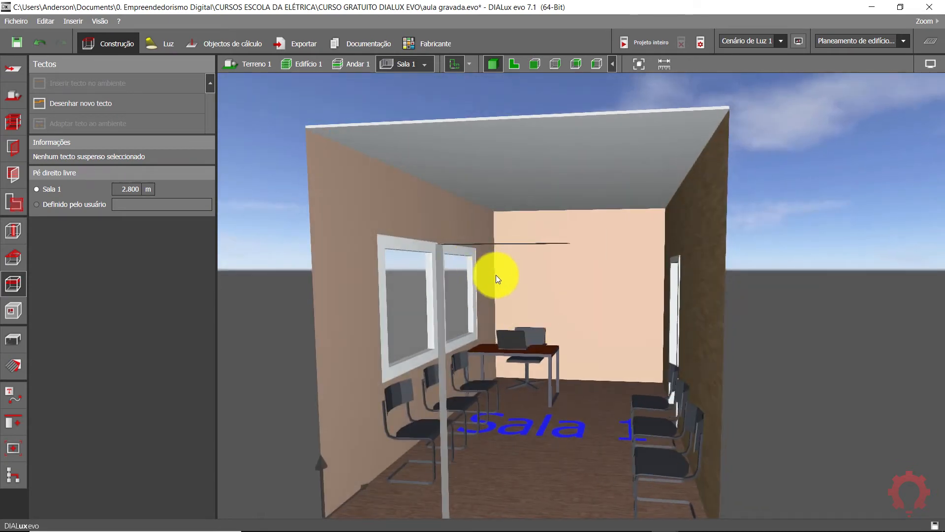
scroll(534, 303, up, 3)
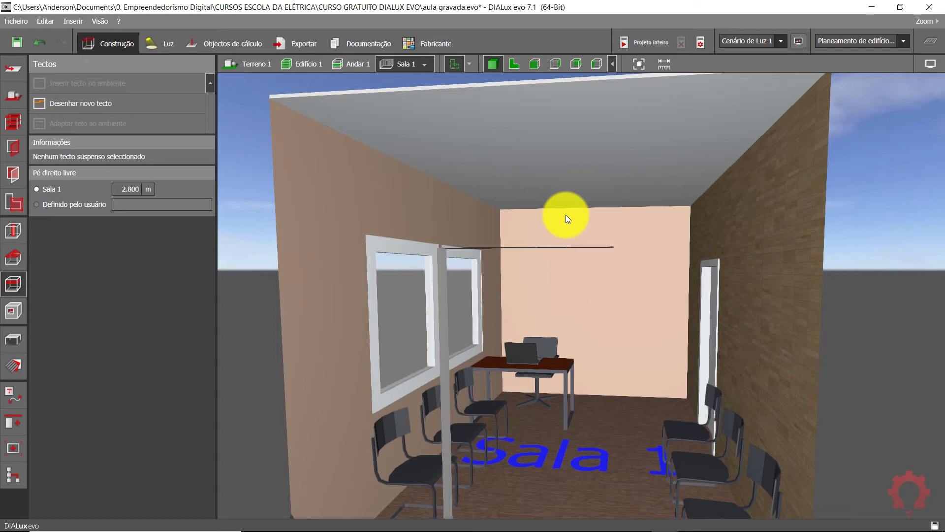
mouse_move(569, 406)
right_down()
mouse_move(612, 407)
mouse_move(568, 407)
right_up()
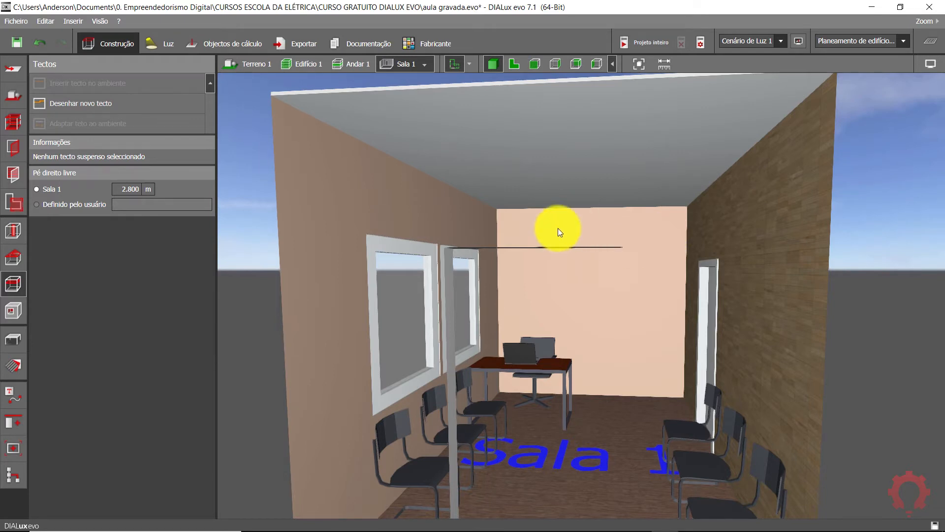
Switch to Adobe Acrobat Reader and examine how the adjustable spotlights light the wood wall in the restaurant photo
key(alt+Tab)
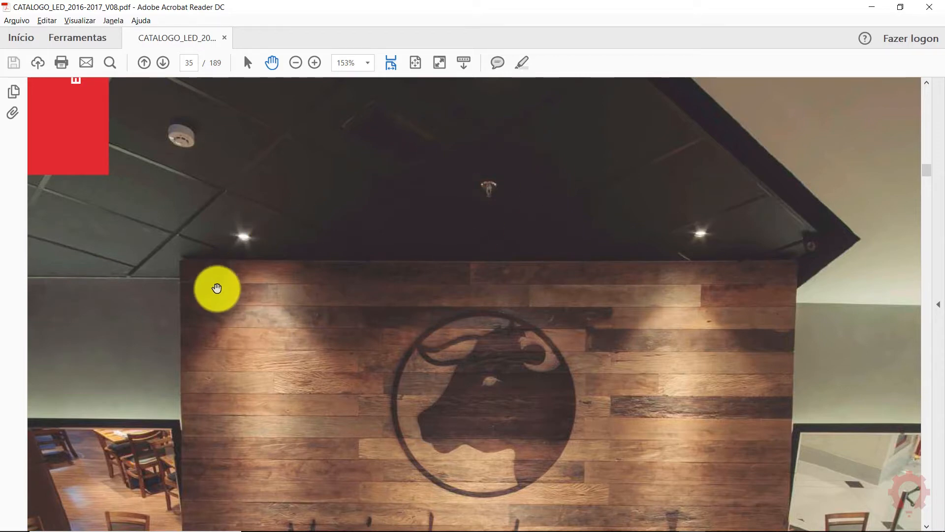
scroll(449, 363, down, 3)
scroll(449, 363, down, 3)
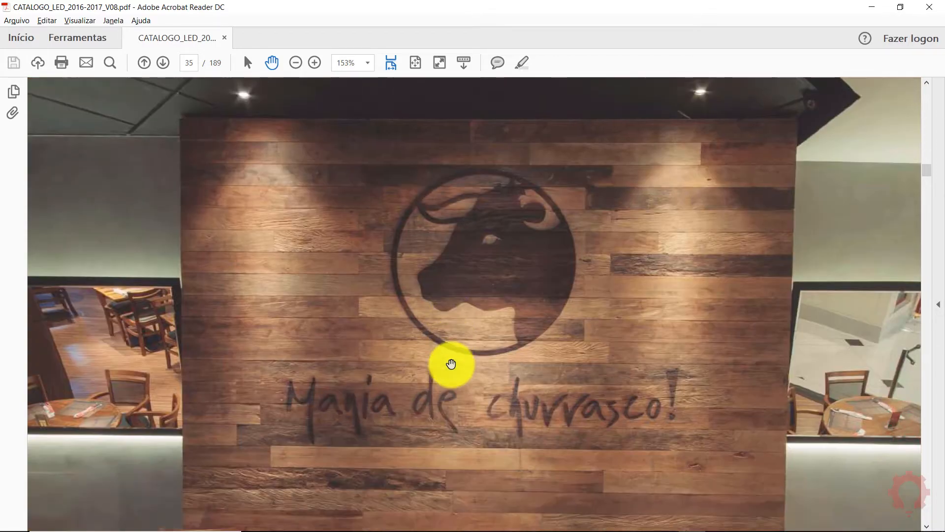
scroll(449, 363, up, 6)
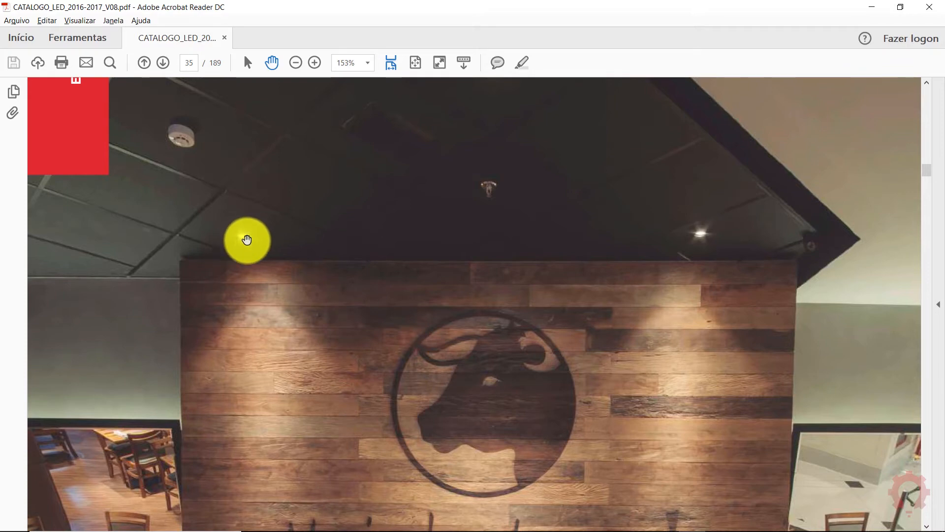
scroll(345, 303, down, 7)
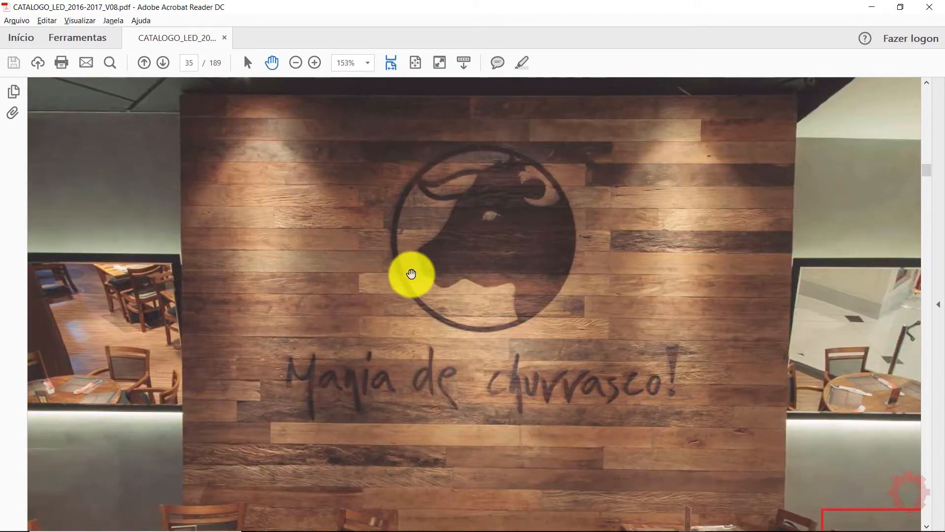
ctrl+scroll(412, 274, down, 2)
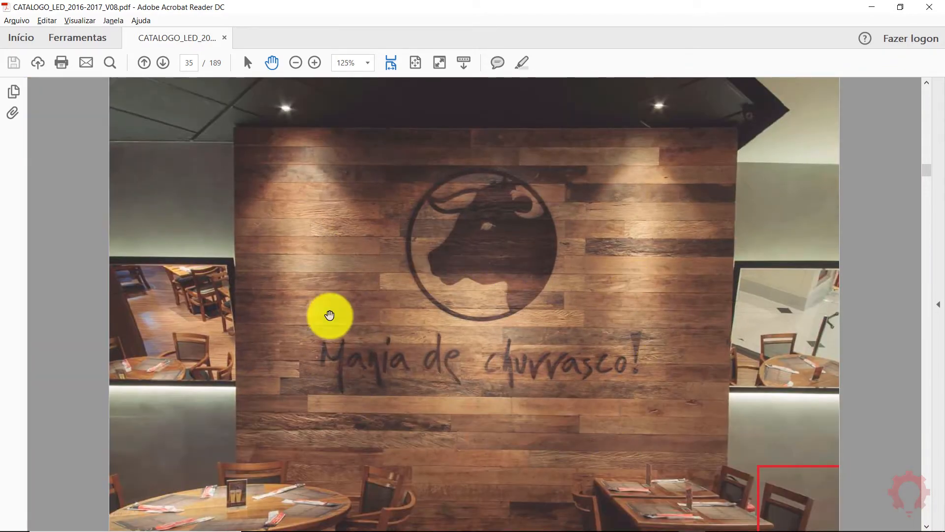
scroll(429, 267, down, 3)
scroll(453, 302, down, 14)
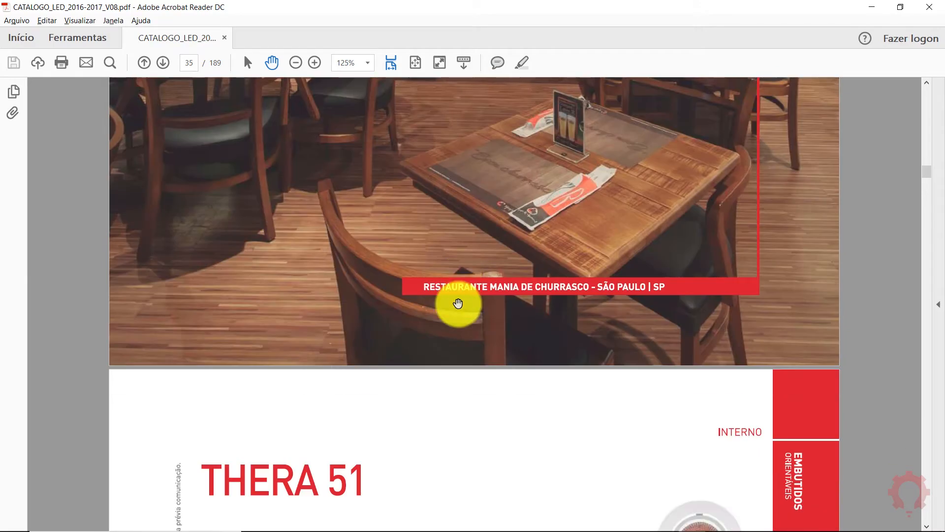
Examine the THERA 51 luminaire's installation, shape, light direction and product pictures in the catalogue
scroll(427, 274, up, 3)
ctrl+scroll(259, 197, up, 2)
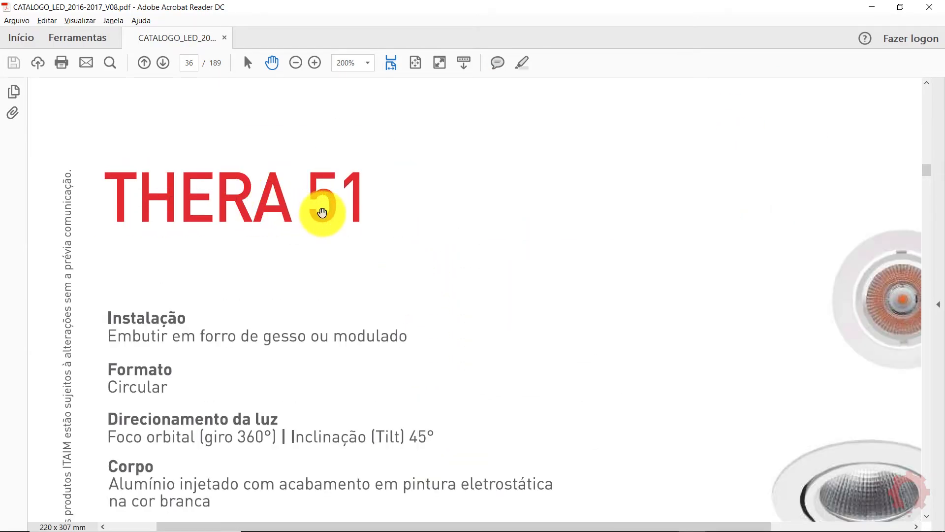
scroll(354, 224, down, 1)
ctrl+scroll(429, 236, down, 2)
scroll(376, 215, down, 1)
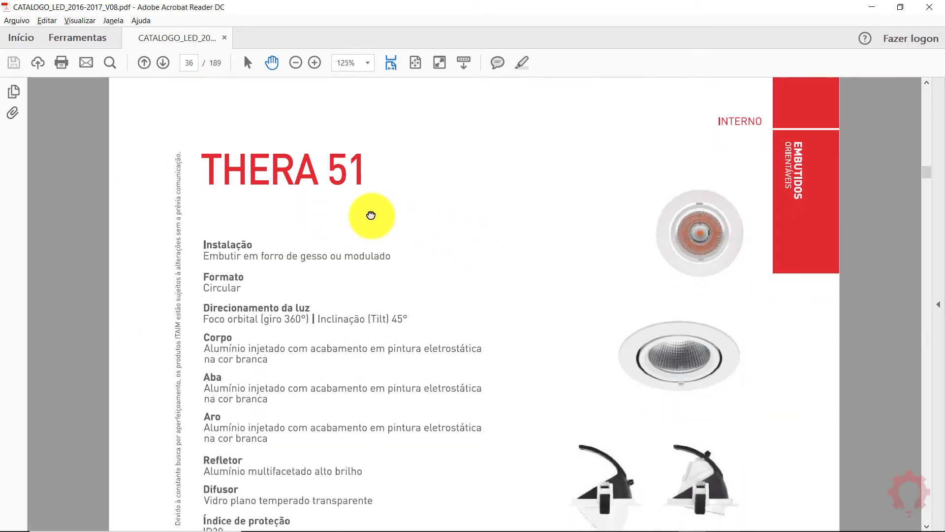
ctrl+scroll(636, 250, up, 3)
drag(629, 262, 373, 220)
ctrl+scroll(485, 222, down, 1)
ctrl+scroll(485, 222, down, 1)
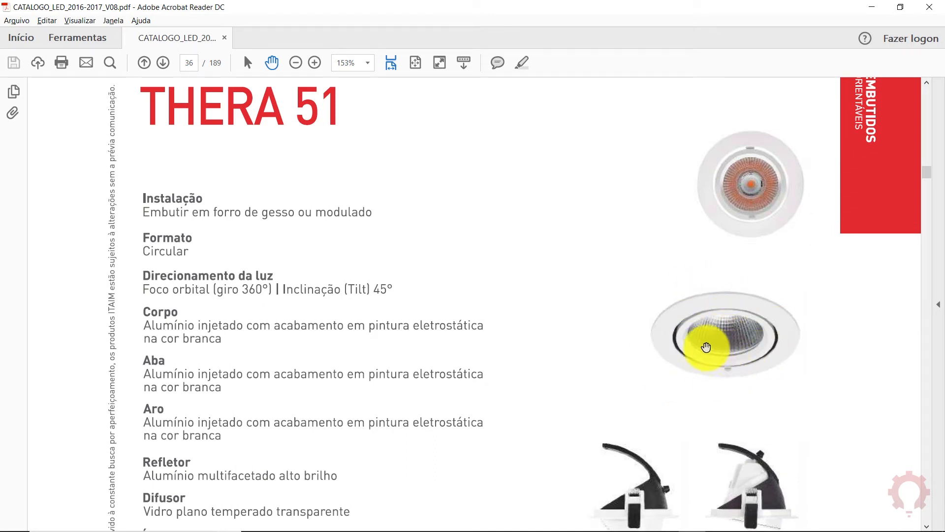
scroll(581, 333, down, 1)
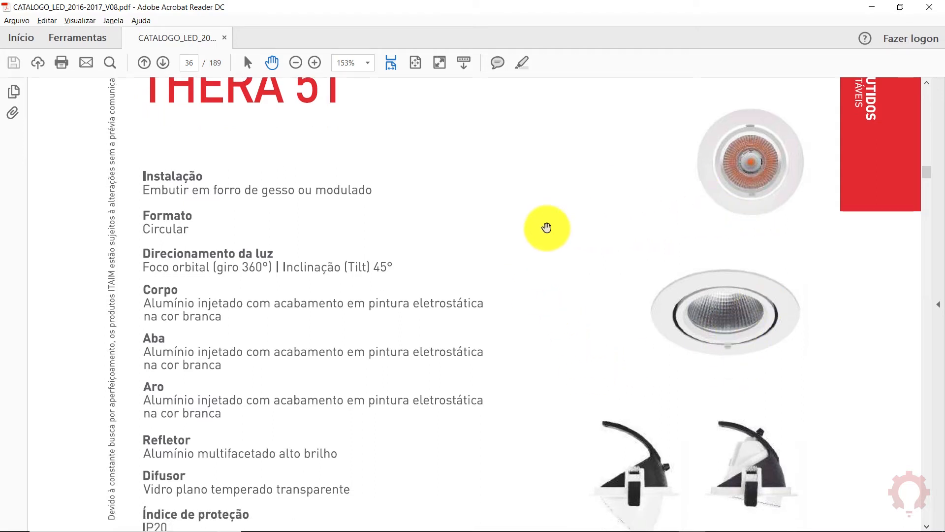
drag(444, 207, 428, 138)
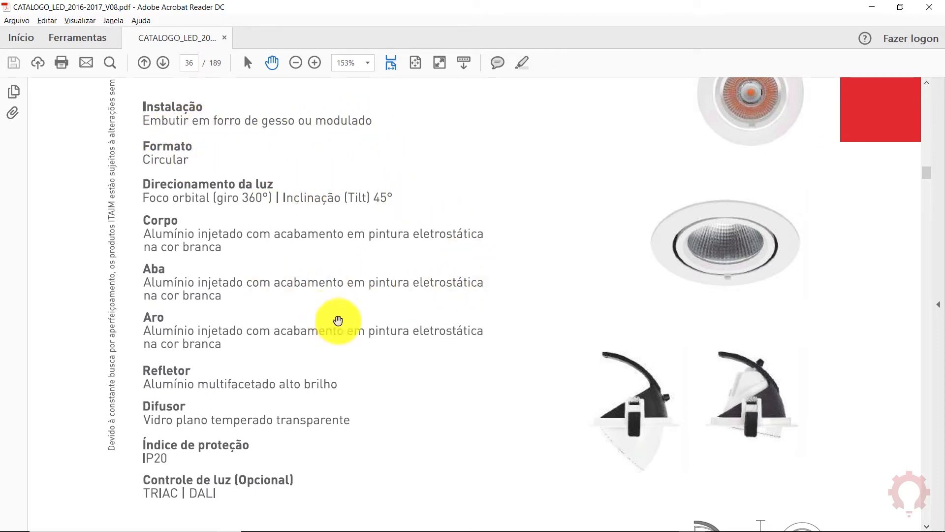
drag(335, 320, 340, 287)
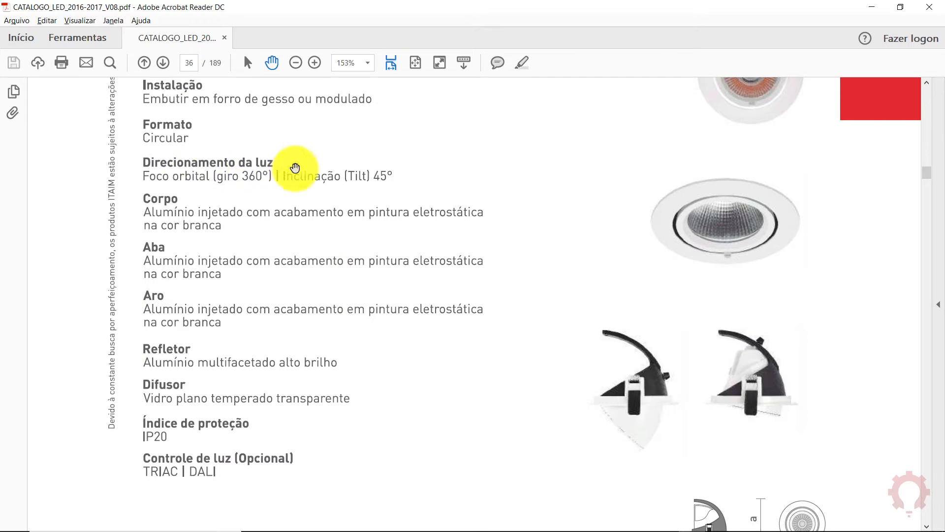
Compare the THERA 51 technical data and photometric curves of the 10°, 20° and 50° beam versions
scroll(237, 197, down, 3)
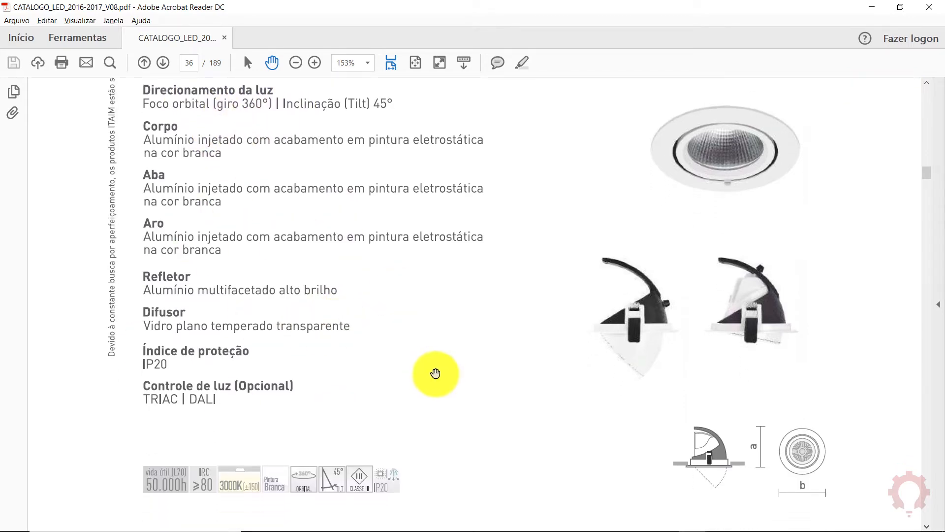
scroll(443, 320, down, 8)
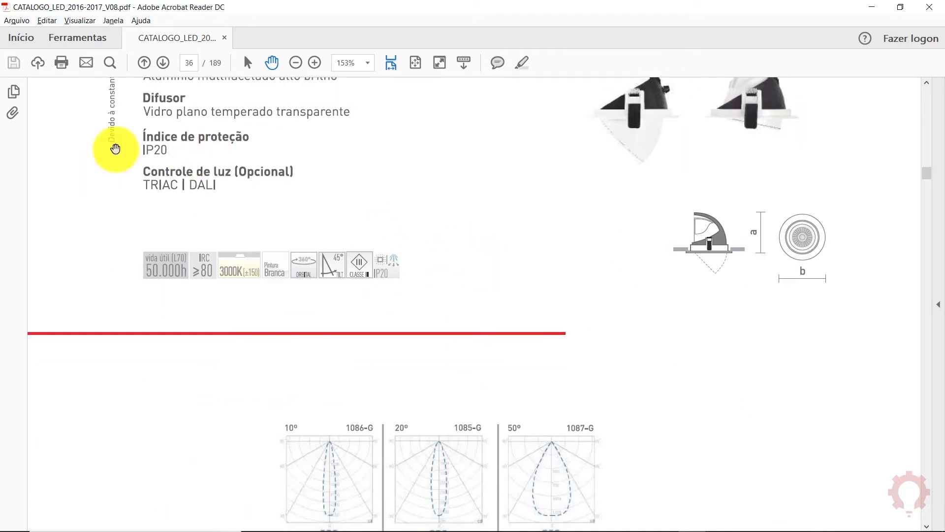
scroll(464, 225, down, 4)
scroll(708, 447, down, 7)
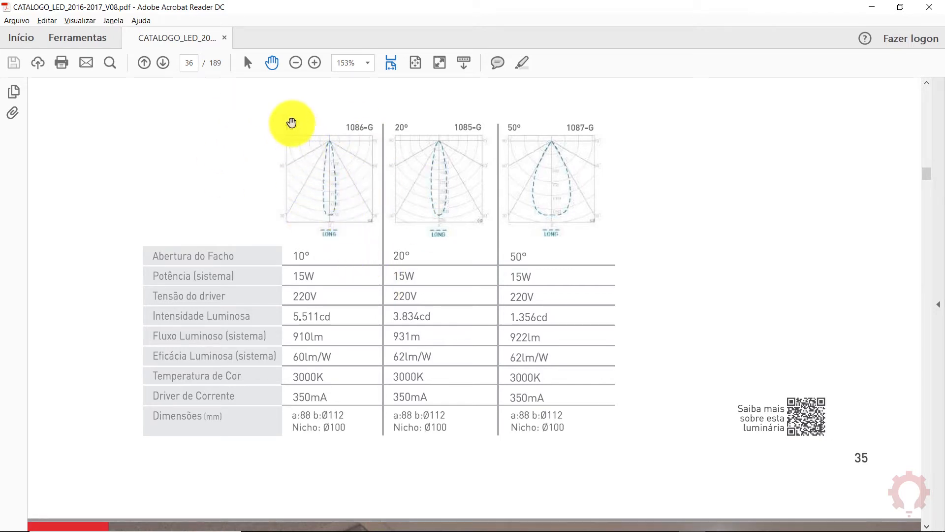
scroll(220, 187, down, 1)
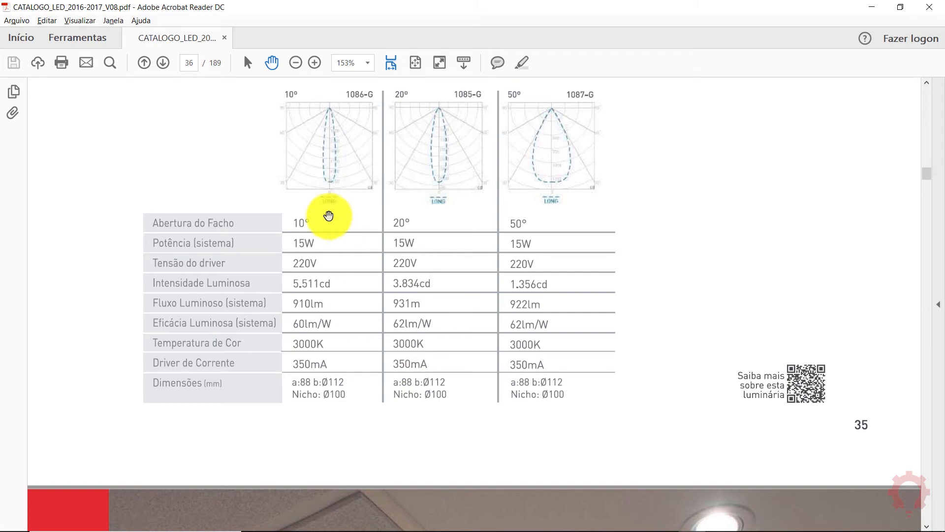
scroll(243, 236, up, 3)
scroll(244, 235, up, 12)
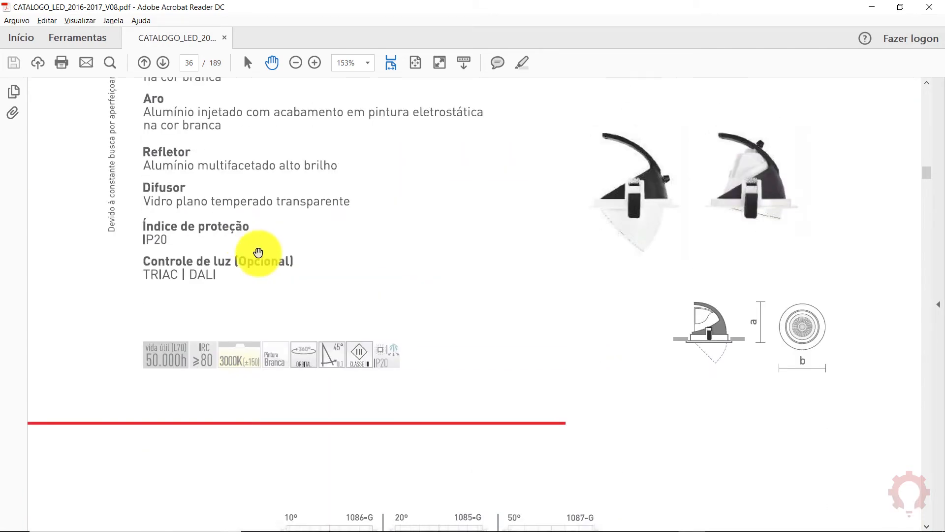
scroll(264, 253, down, 6)
scroll(335, 290, down, 7)
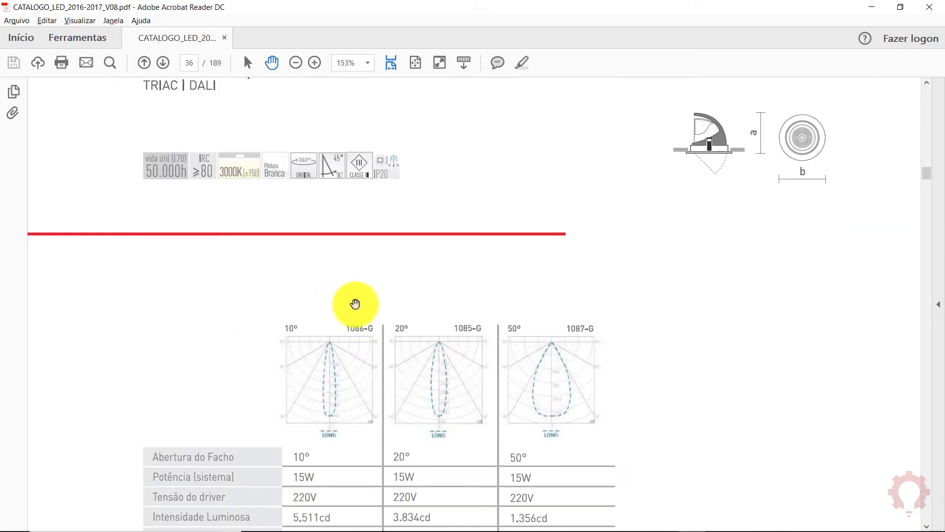
Browse the catalogue in whole-page view to the AQUARIUS E PREMIUM page and fit that page to the window width
click(416, 63)
scroll(455, 210, down, 5)
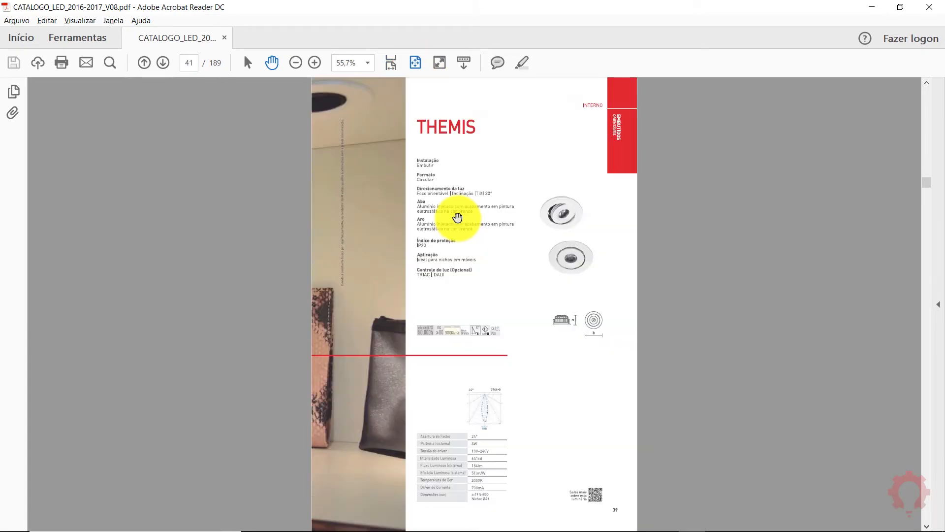
scroll(457, 217, down, 2)
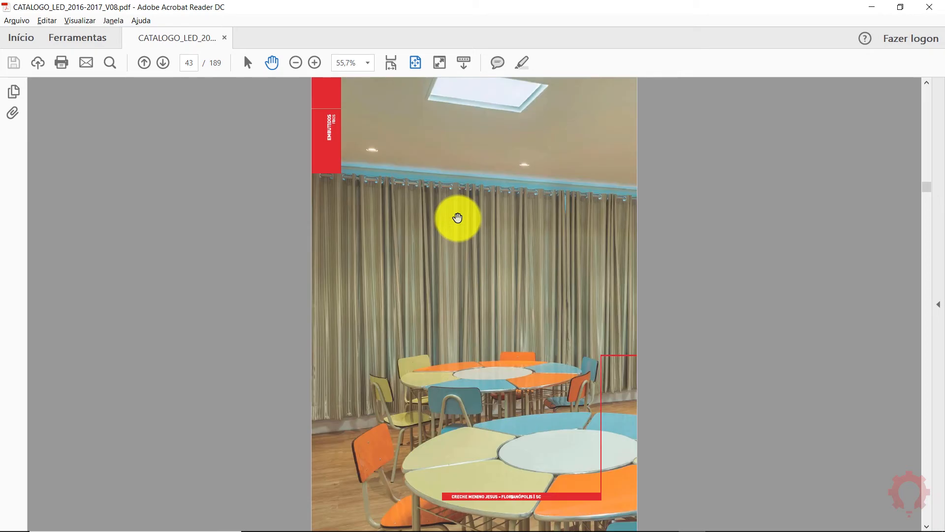
scroll(458, 217, down, 13)
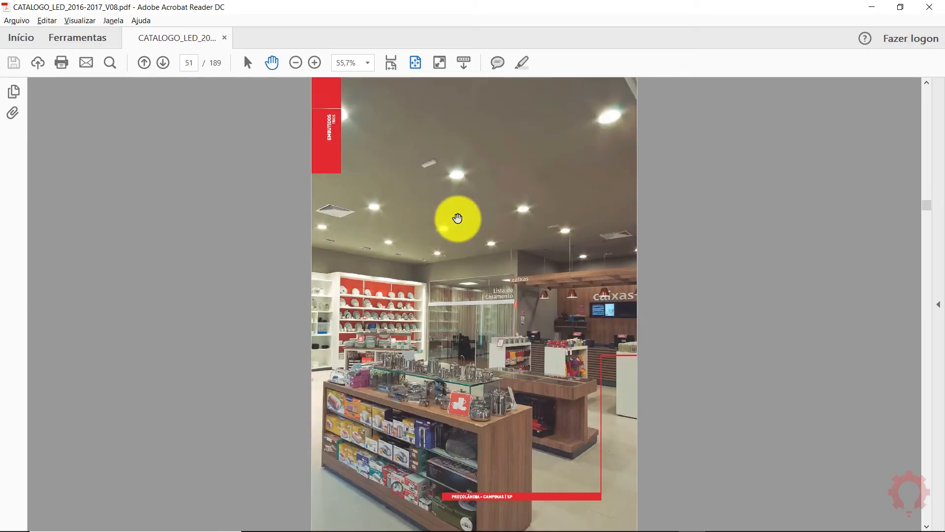
scroll(458, 217, down, 4)
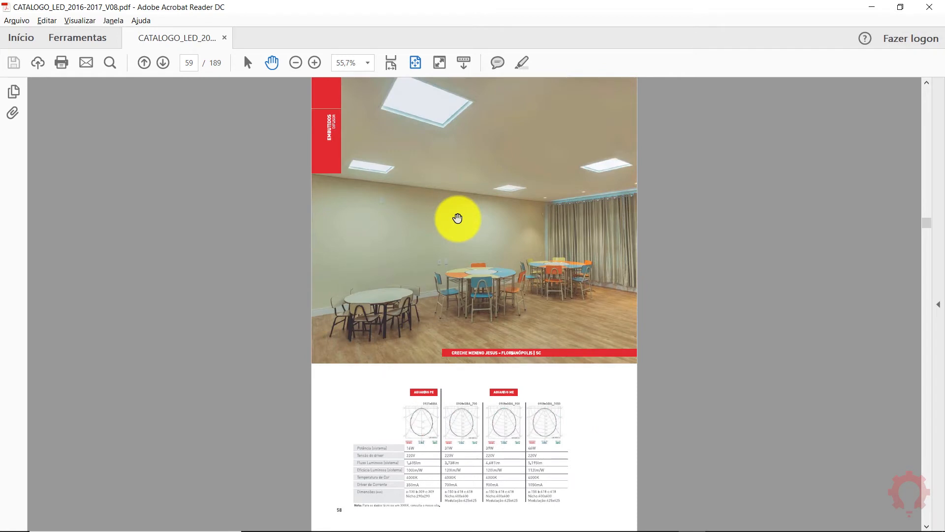
click(390, 63)
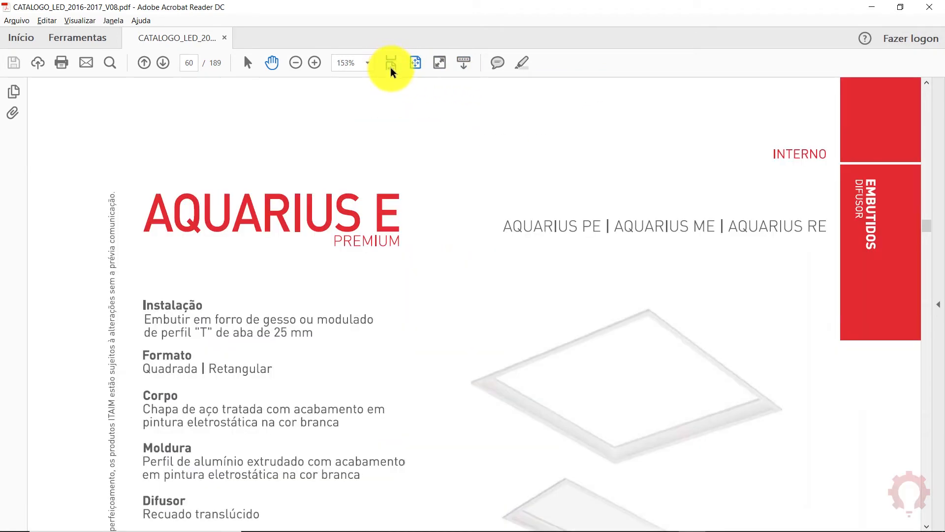
Examine the AQUARIUS E PREMIUM luminaire's installation, formats, body and diffuser details and product pictures
scroll(325, 288, down, 3)
scroll(314, 293, up, 1)
scroll(312, 293, down, 1)
scroll(364, 308, down, 2)
scroll(418, 374, up, 4)
scroll(422, 423, up, 1)
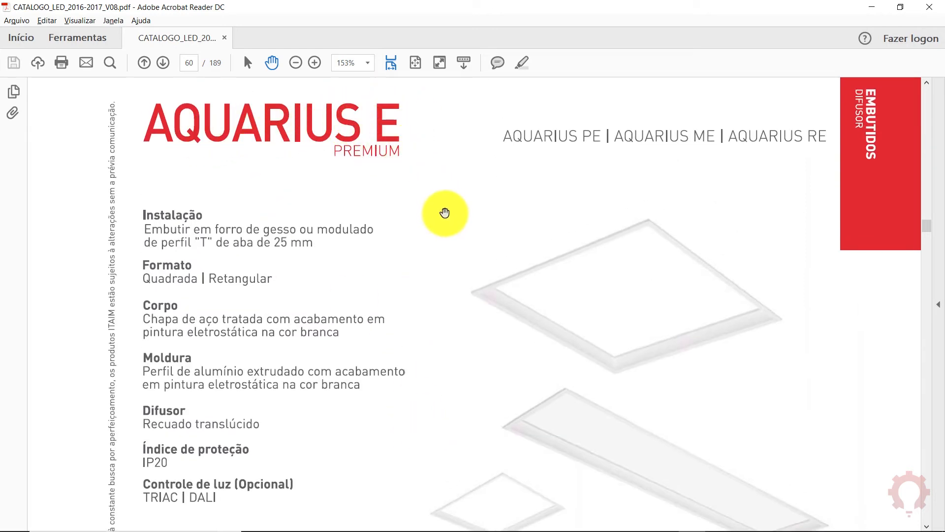
scroll(424, 217, down, 1)
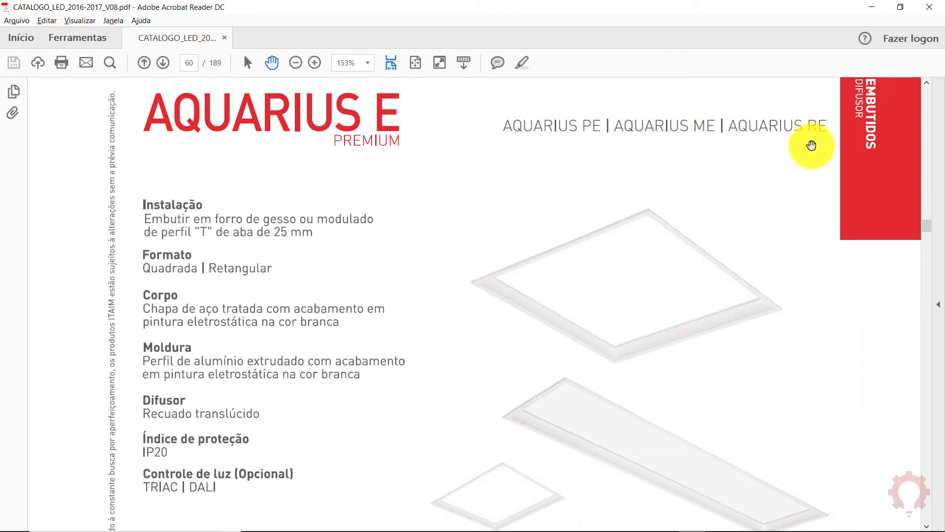
drag(492, 219, 491, 189)
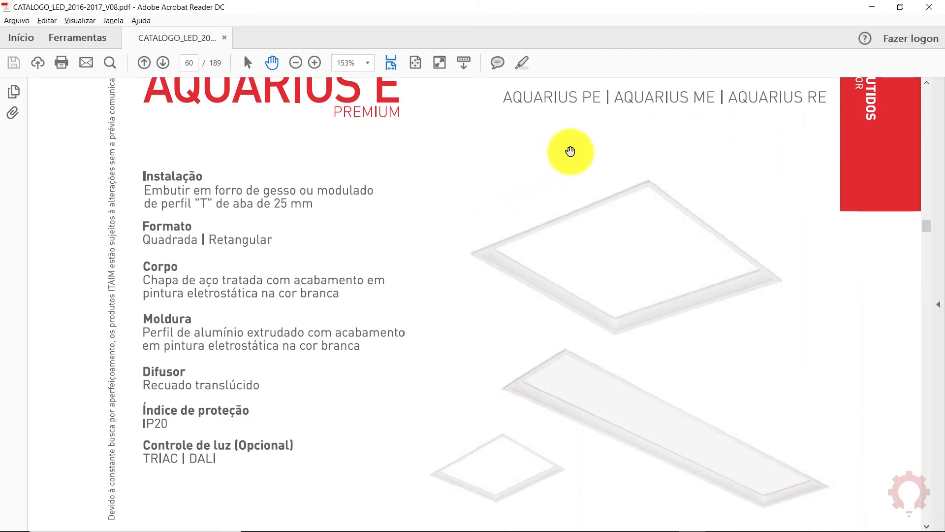
drag(525, 297, 525, 255)
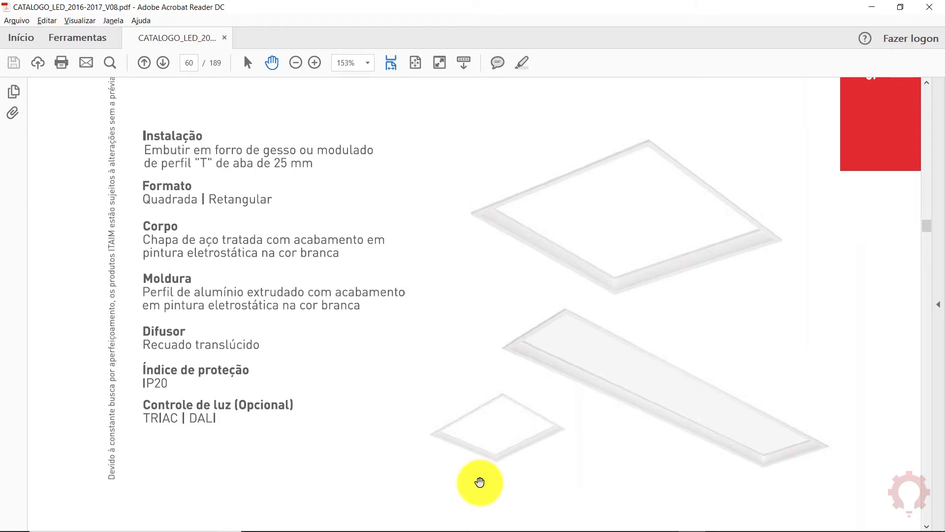
Compare the AQUARIUS PE, ME and RE variants with their square and rectangular product pictures on the catalogue page
scroll(465, 419, down, 2)
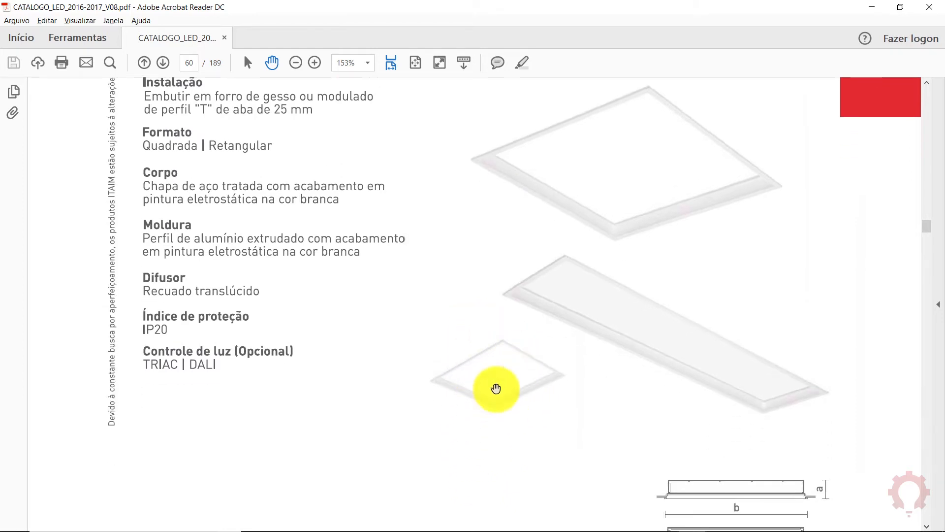
scroll(507, 295, up, 5)
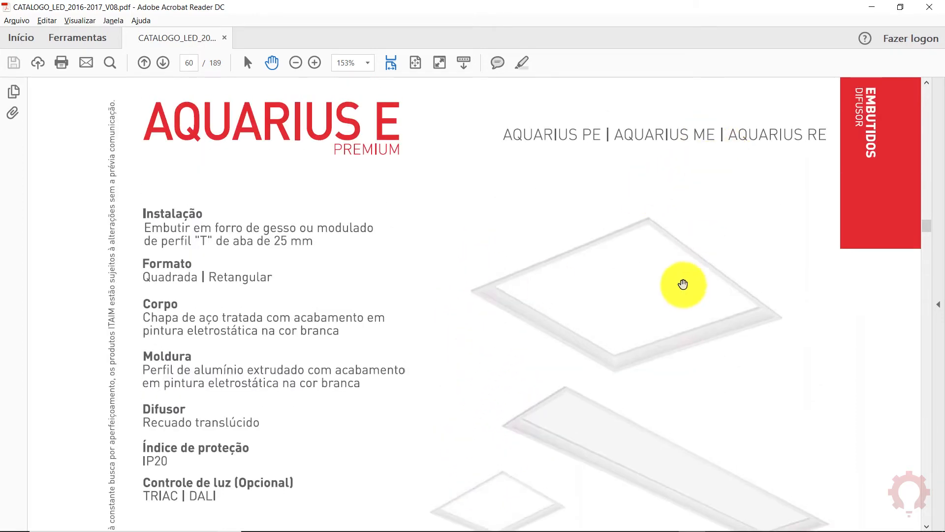
scroll(660, 265, down, 1)
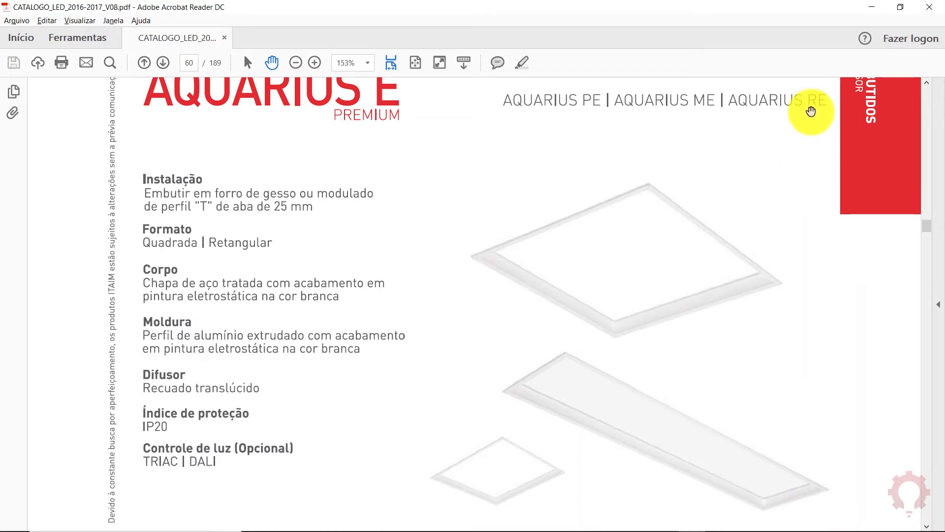
scroll(689, 315, down, 4)
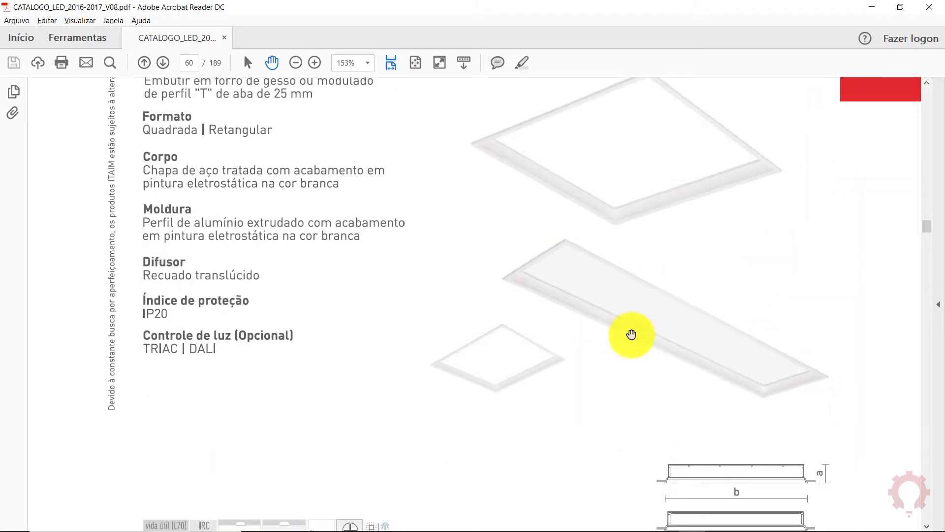
drag(681, 309, 733, 388)
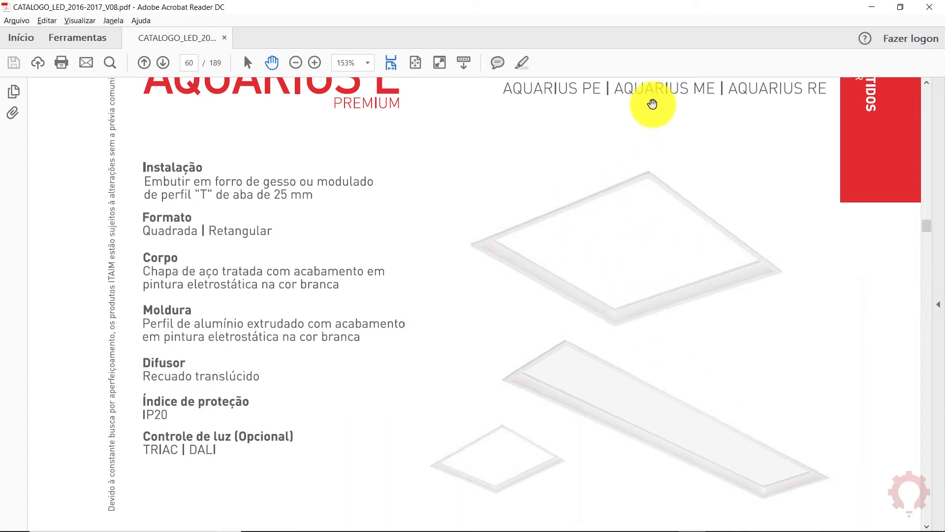
scroll(591, 286, down, 3)
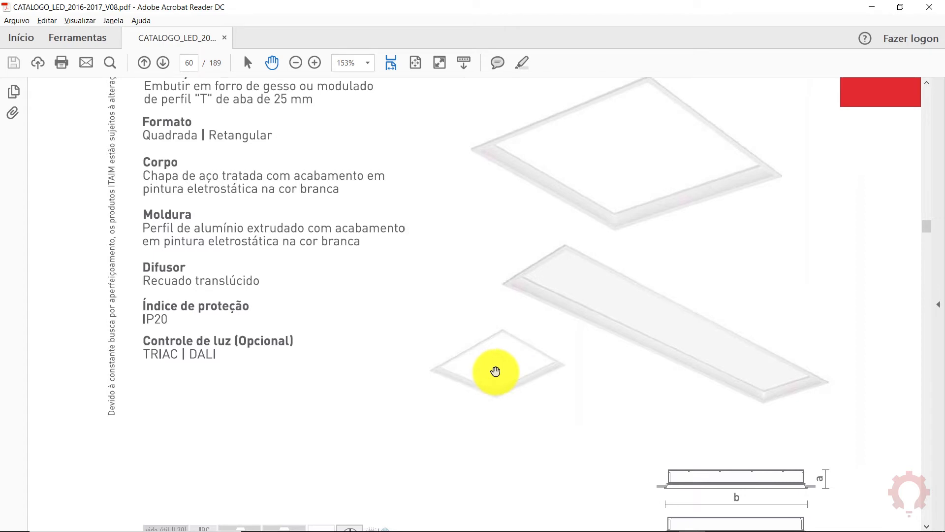
drag(481, 247, 489, 377)
scroll(480, 269, down, 3)
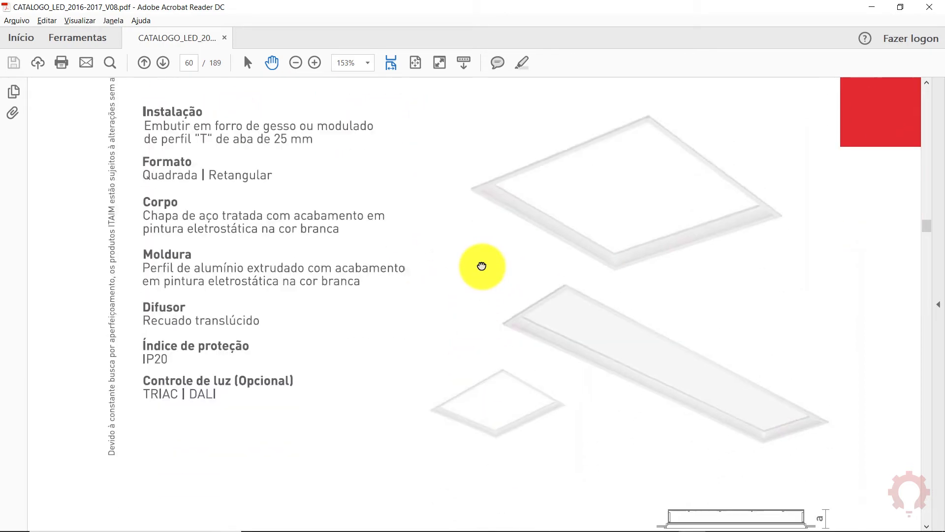
scroll(424, 267, down, 3)
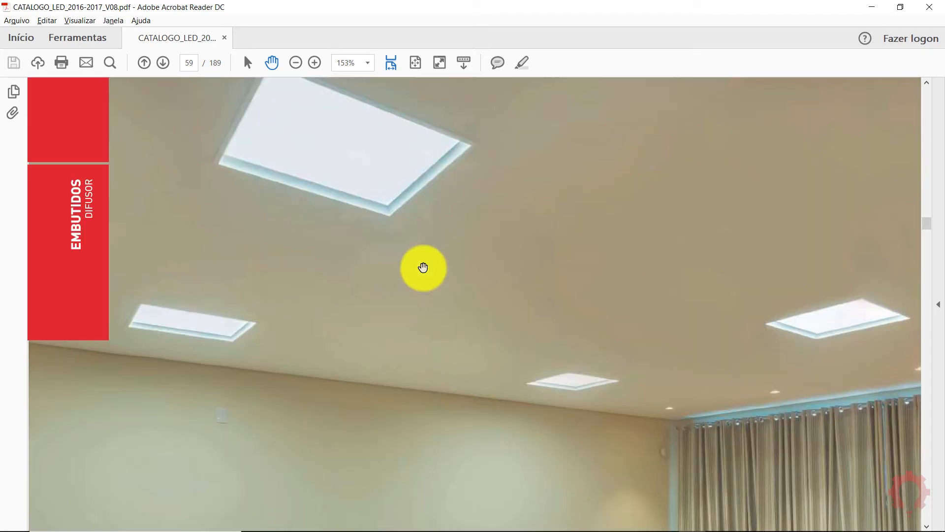
Go back through the catalogue in whole-page view to the THERA 51 page and enlarge it to 100%
scroll(423, 267, up, 10)
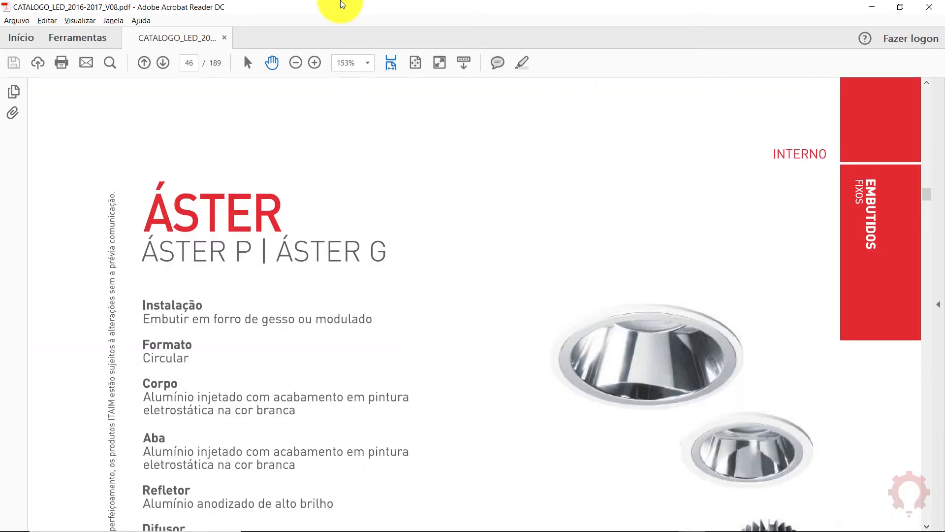
click(415, 63)
scroll(520, 317, up, 10)
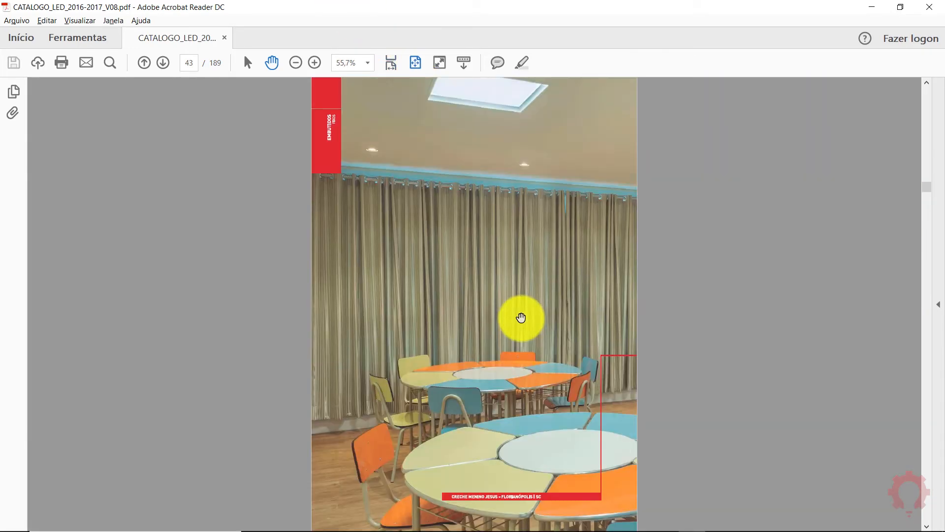
scroll(520, 318, up, 6)
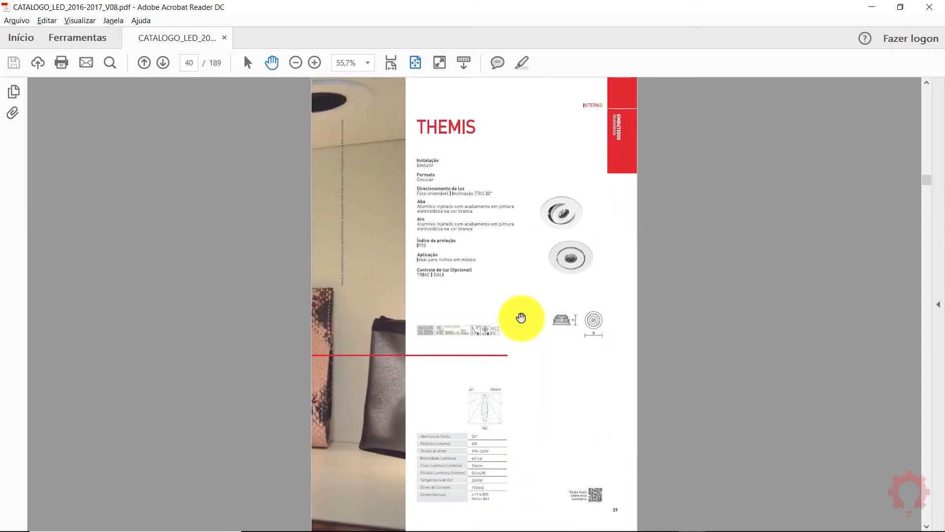
scroll(521, 317, up, 1)
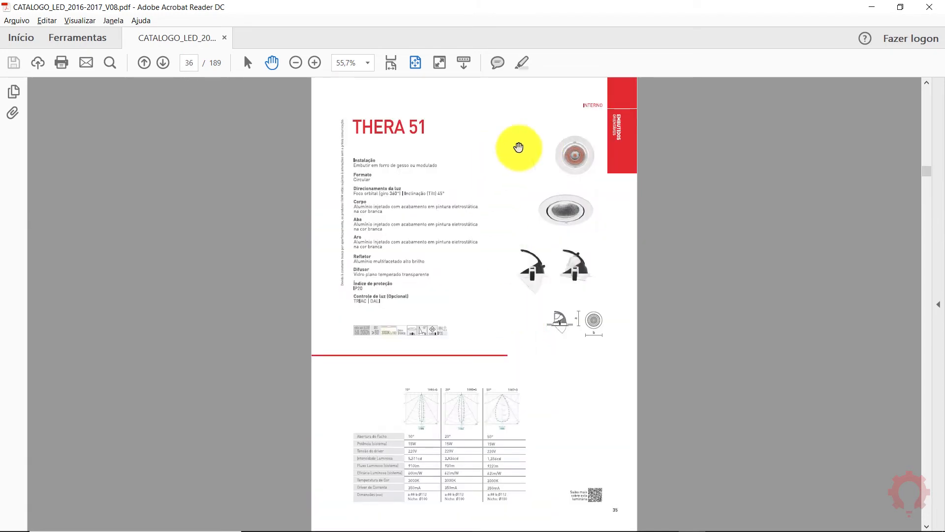
ctrl+scroll(390, 117, up, 3)
scroll(497, 270, down, 1)
scroll(488, 205, up, 2)
scroll(471, 143, down, 1)
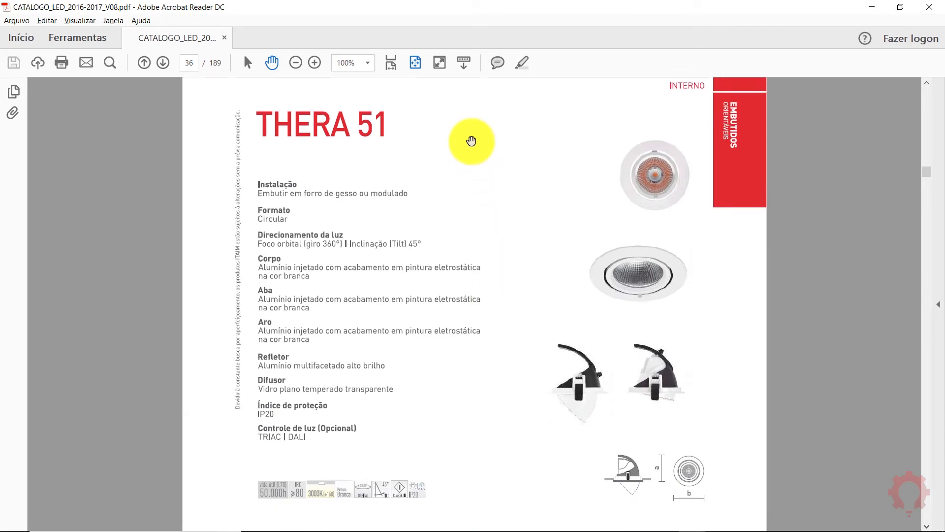
Switch to DIALux evo and open the luminaire planning tools for Sala 1, declining to save the project
key(alt+Tab)
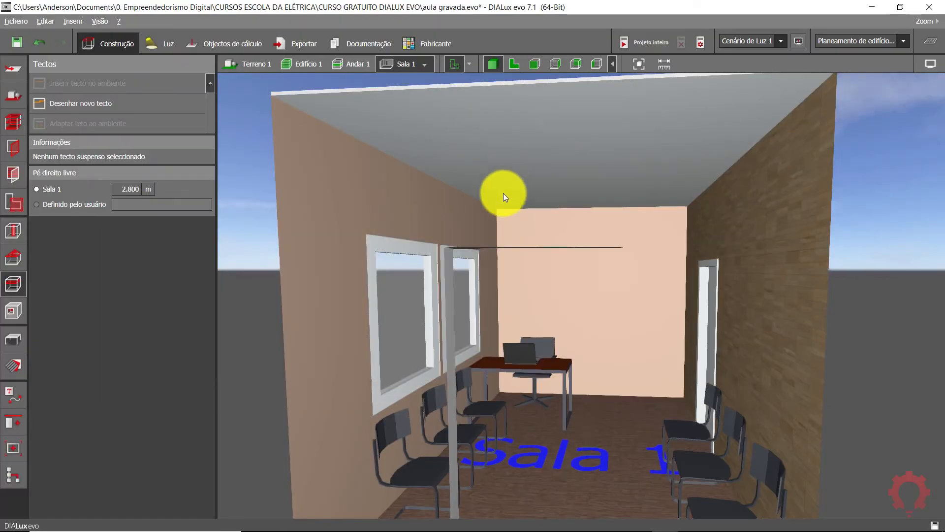
drag(669, 302, 644, 252)
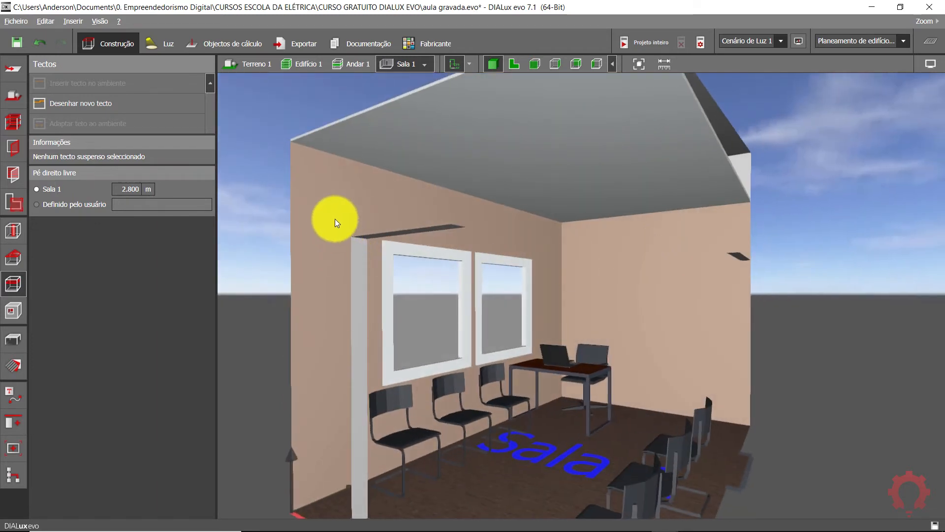
click(158, 42)
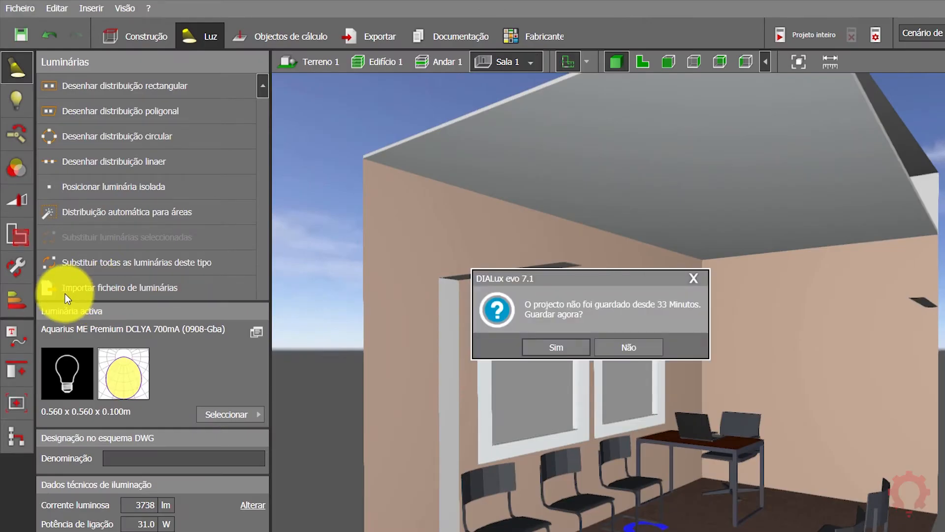
click(649, 349)
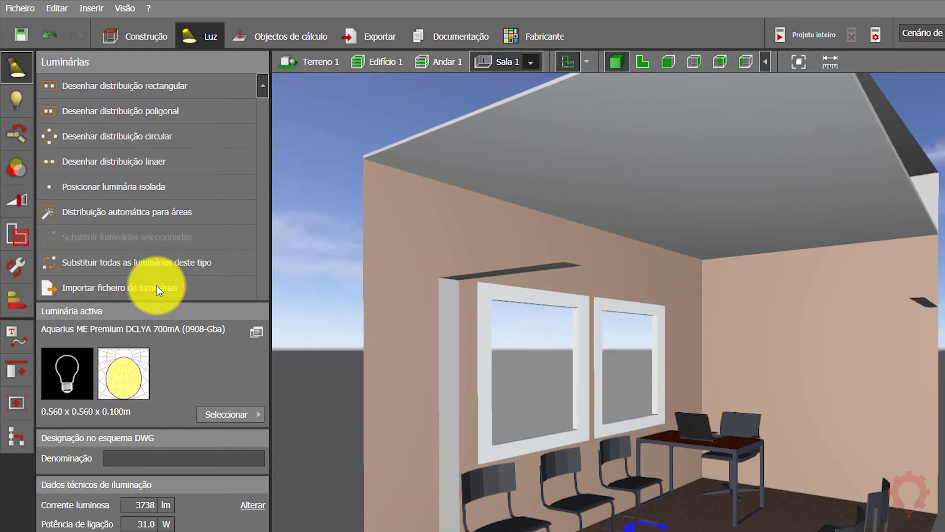
Look through the luminaire history and the added plugin folder in the luminaire selection
click(233, 416)
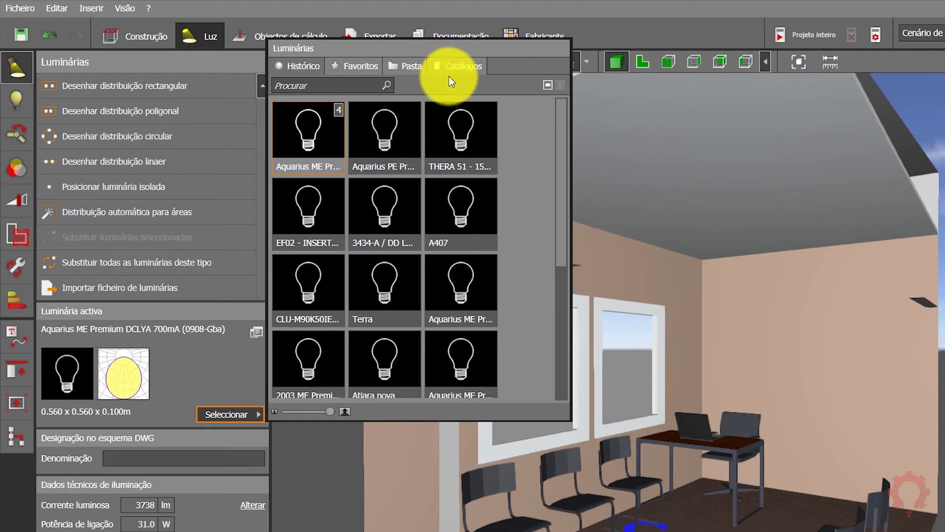
click(412, 64)
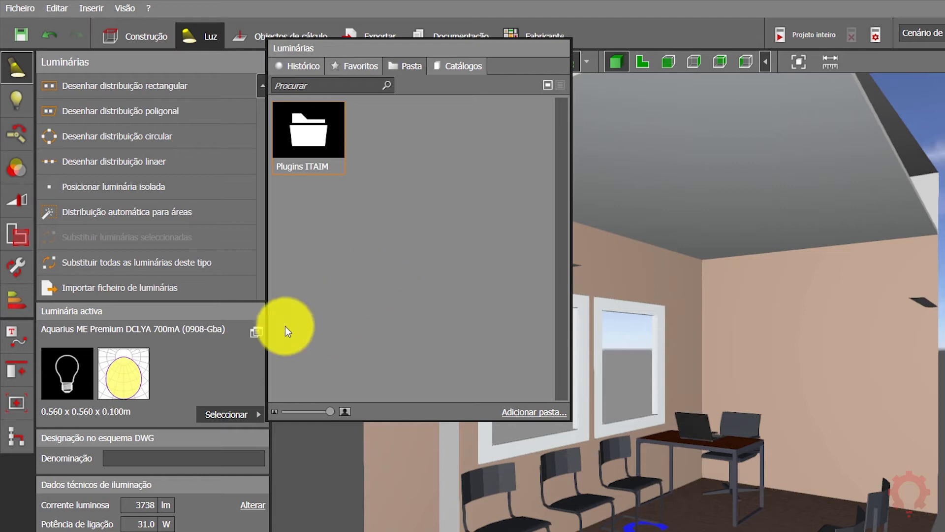
click(237, 365)
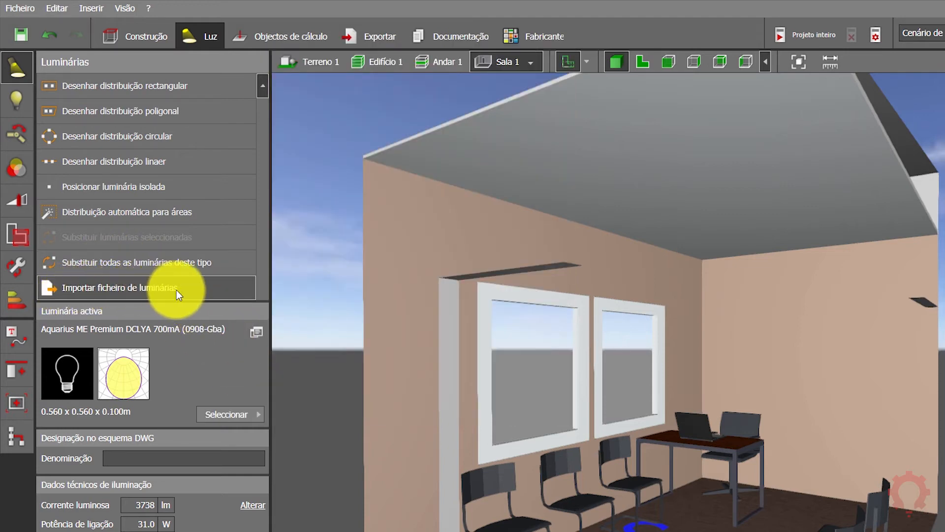
Try to import the luminaire file THERA_51_15W_3000K_10G_(1086-G) from the Plugins ITAIM folder
click(198, 290)
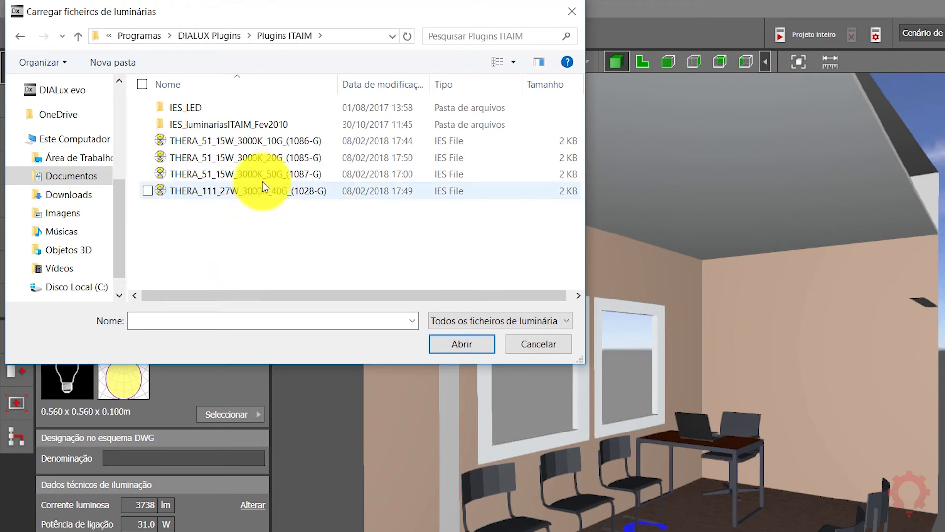
click(277, 142)
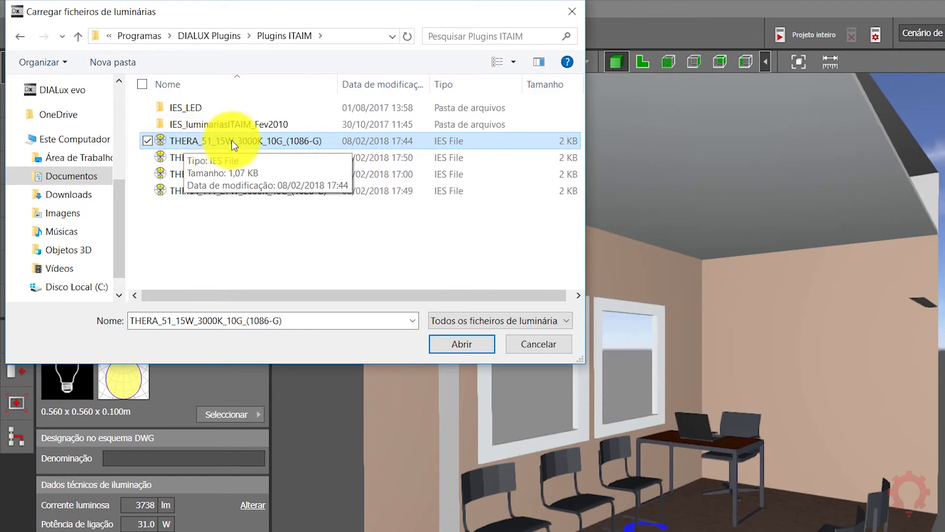
double_click(273, 140)
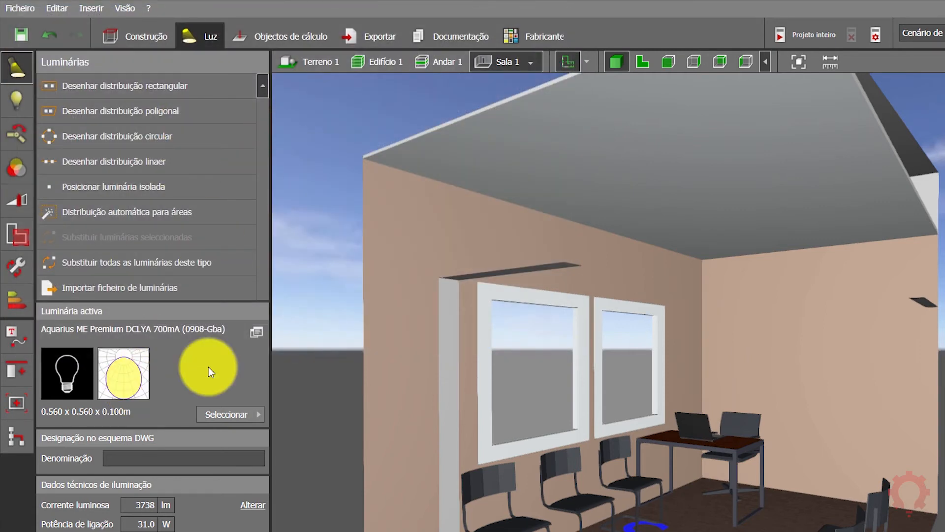
Make THERA 51 - 15W - 10° the active luminaire by choosing it from the luminaire history
click(220, 411)
click(303, 67)
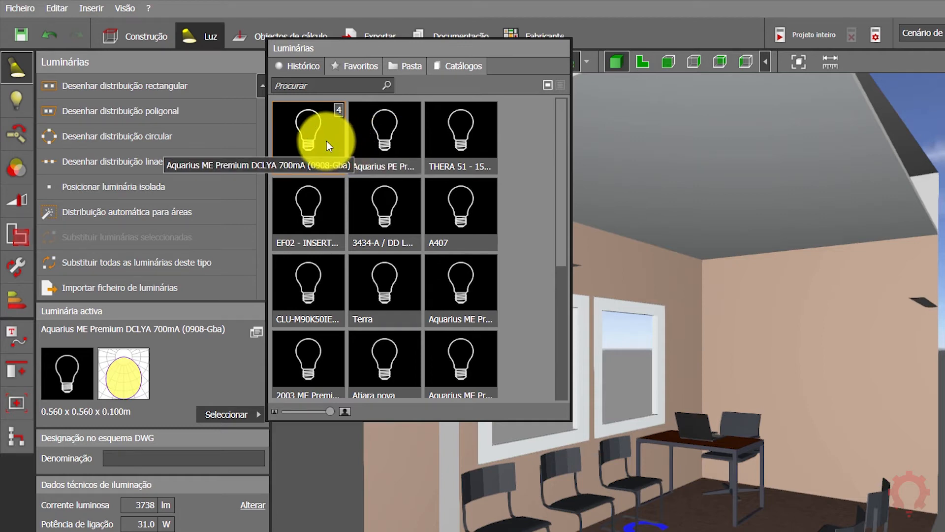
double_click(455, 129)
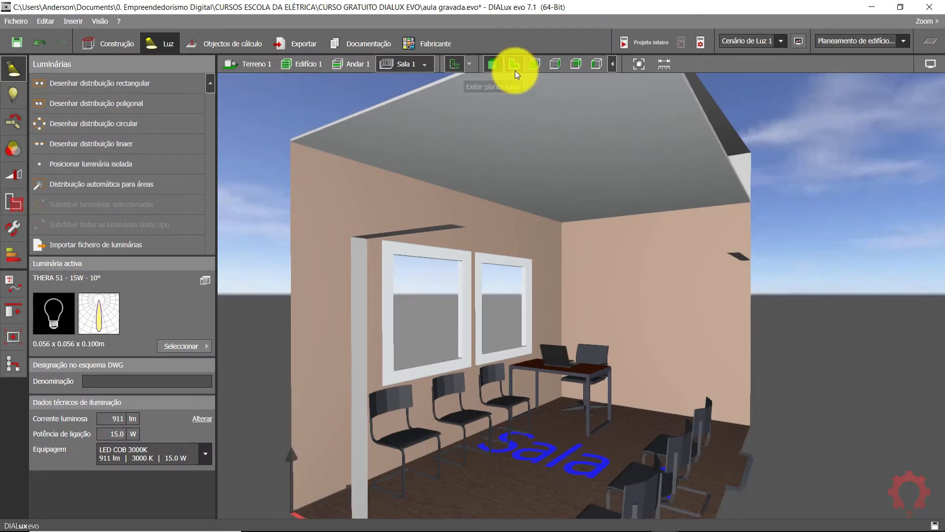
In the floor plan of Andar 1, place a single THERA 51 luminaire in Sala 1 at about 1.57, -0.24 m, near the wall behind the desk
click(643, 63)
click(348, 62)
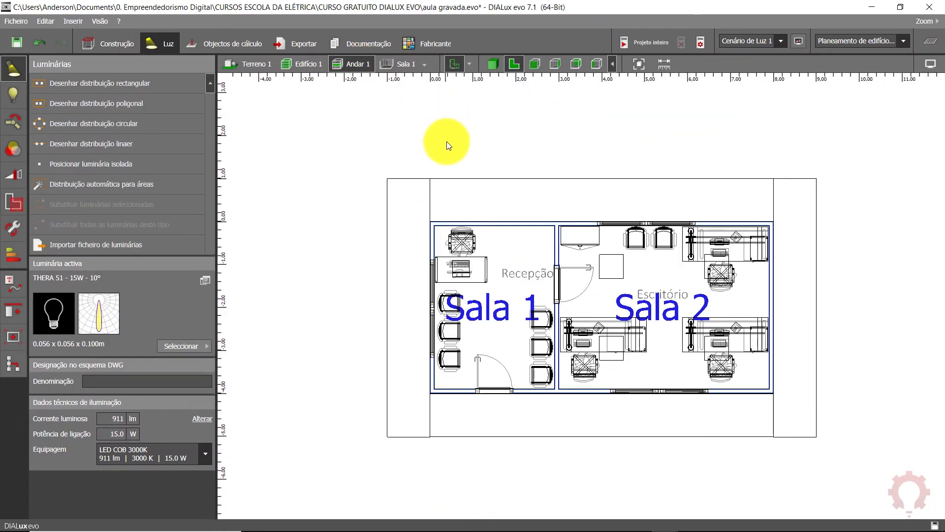
scroll(298, 206, up, 4)
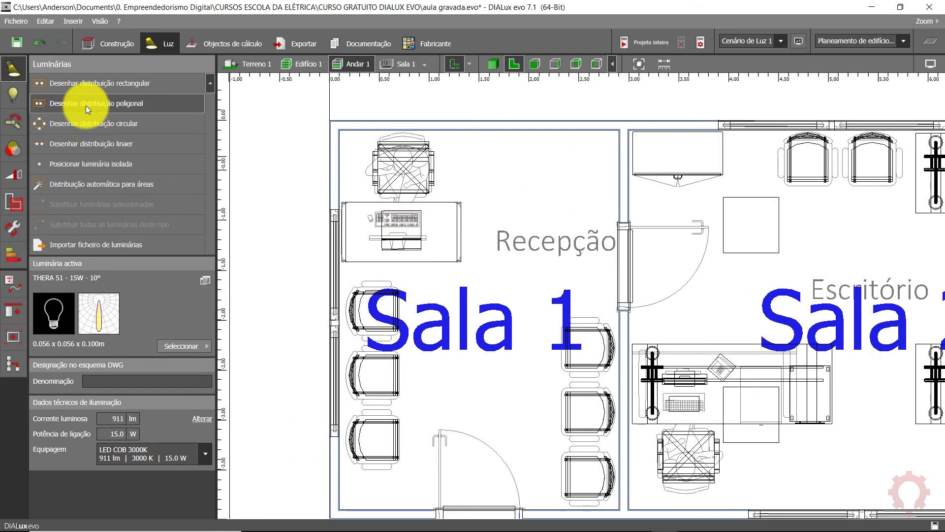
click(69, 164)
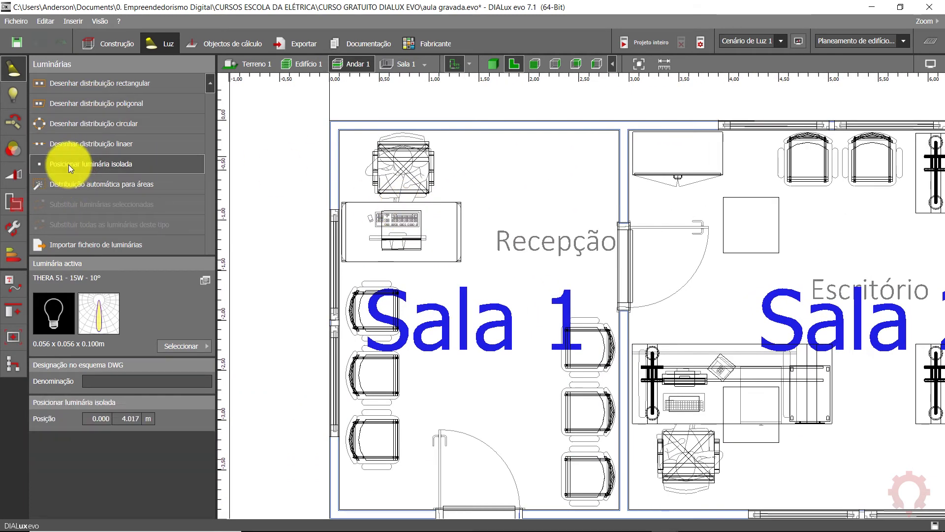
scroll(479, 162, up, 2)
click(487, 141)
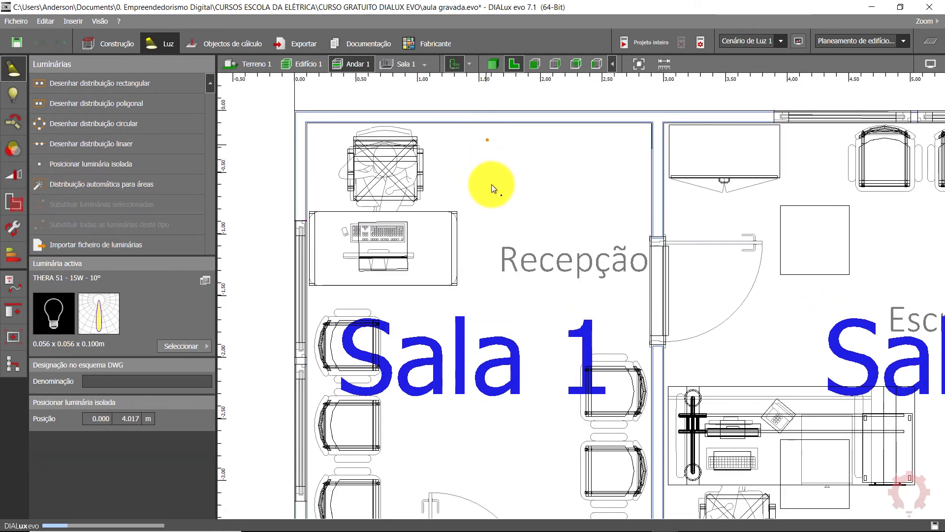
Show Sala 1 in 3D, inspect the new THERA 51 luminaire on the ceiling from inside the room, and select it
click(494, 65)
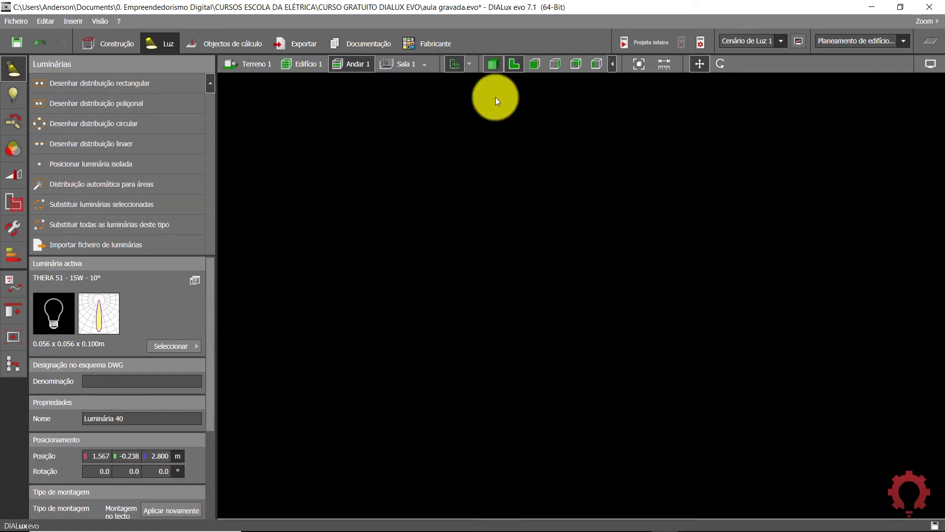
click(412, 64)
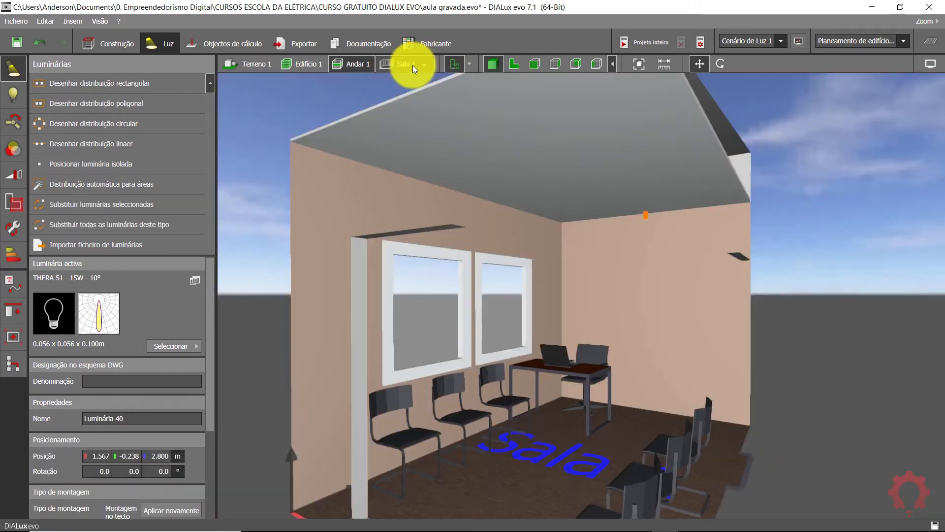
middle_drag(503, 265, 405, 288)
scroll(458, 300, up, 5)
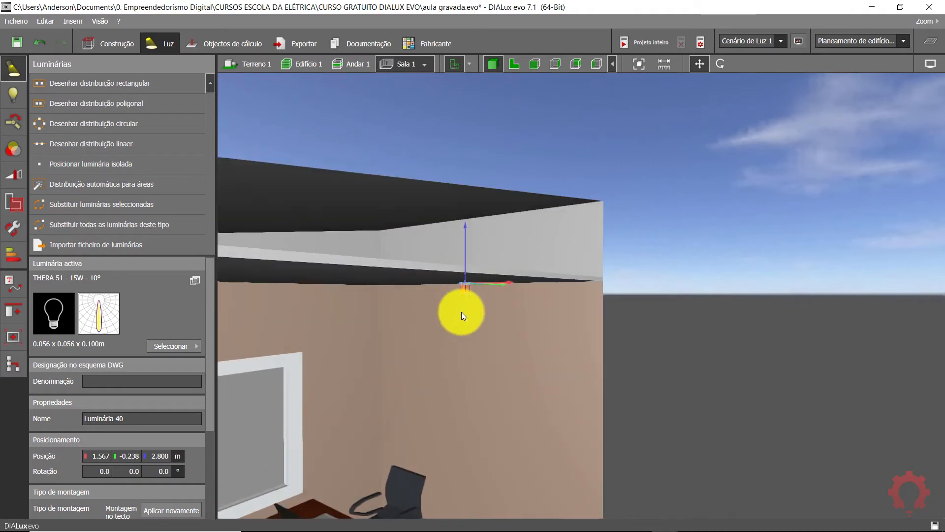
click(652, 380)
right_drag(627, 374, 663, 361)
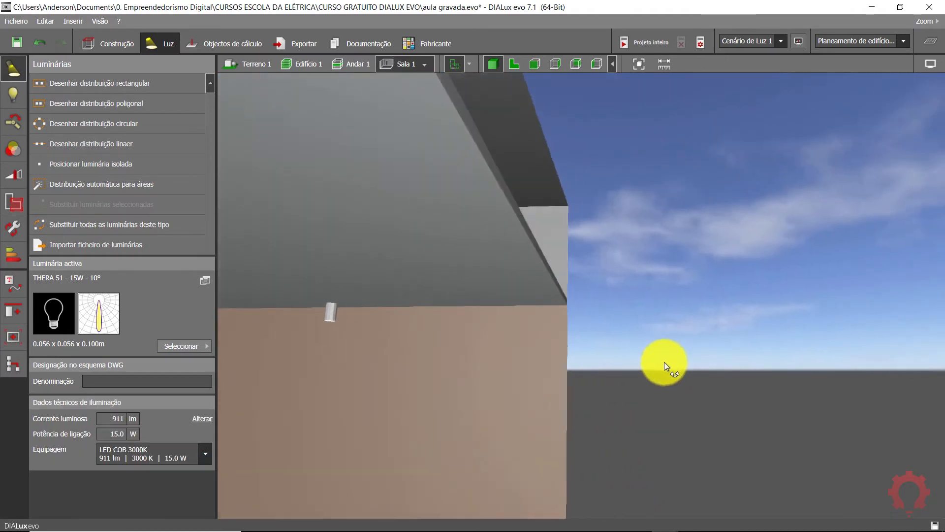
middle_drag(485, 359, 669, 233)
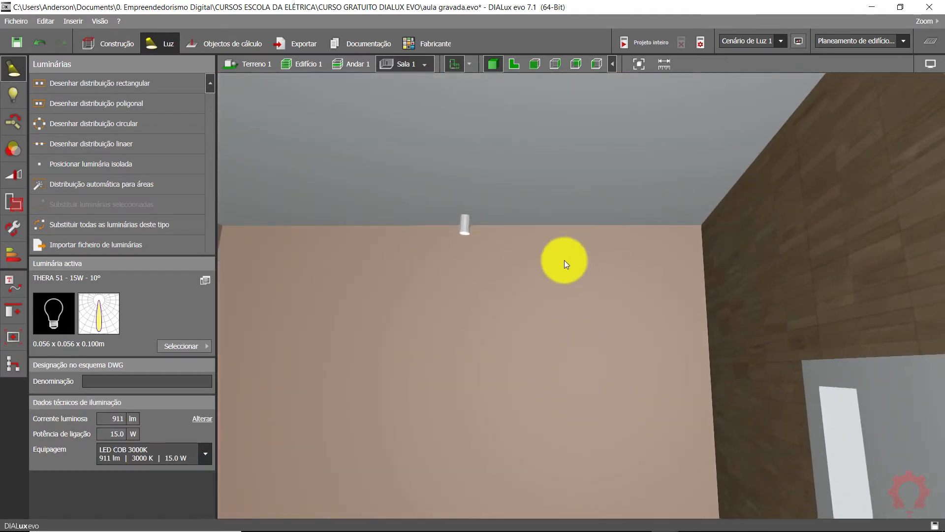
click(465, 225)
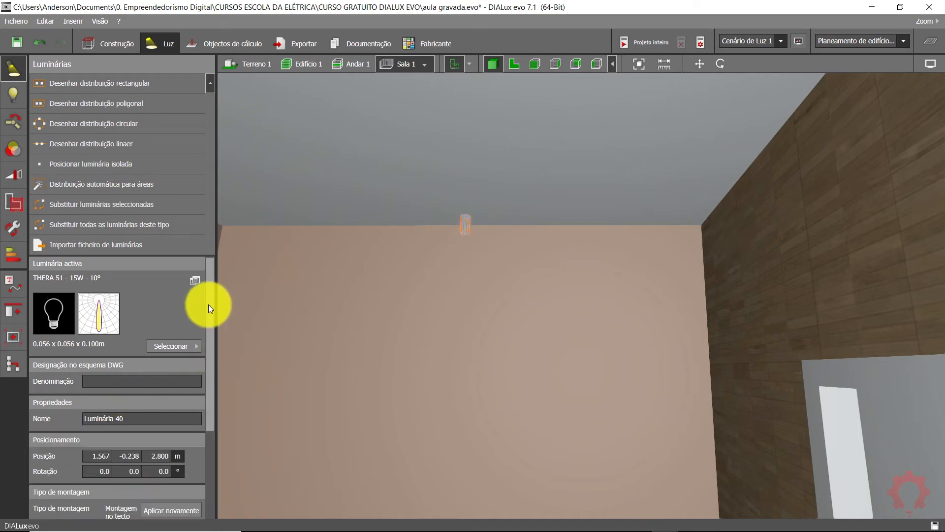
Set the mounting height of the THERA 51 luminaire in Sala 1 to 2.89 m and check its fit against the ceiling
drag(208, 305, 199, 389)
scroll(197, 403, down, 1)
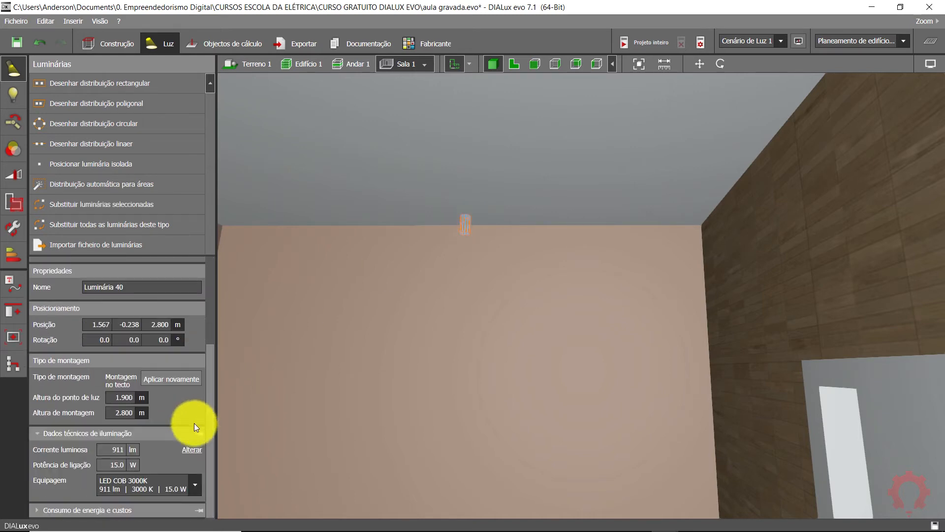
click(123, 412)
text(2.89)
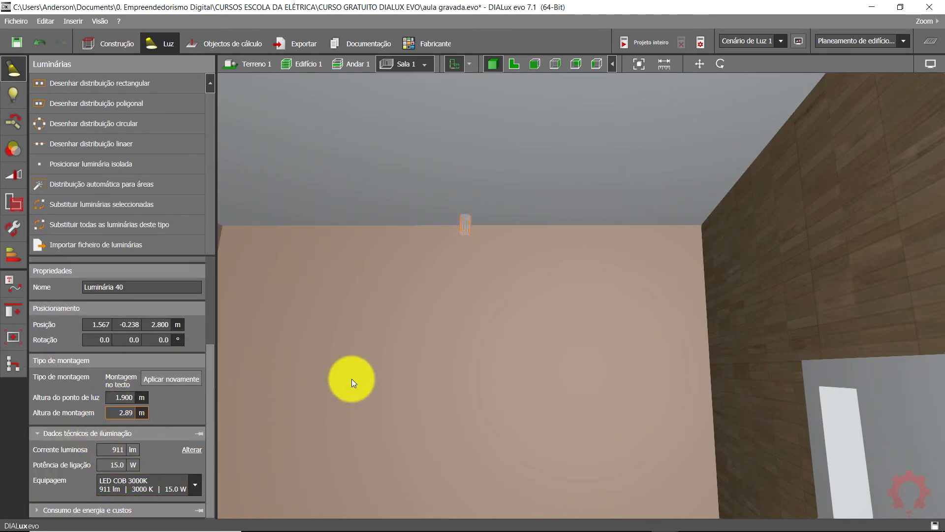
key(Return)
scroll(396, 381, down, 2)
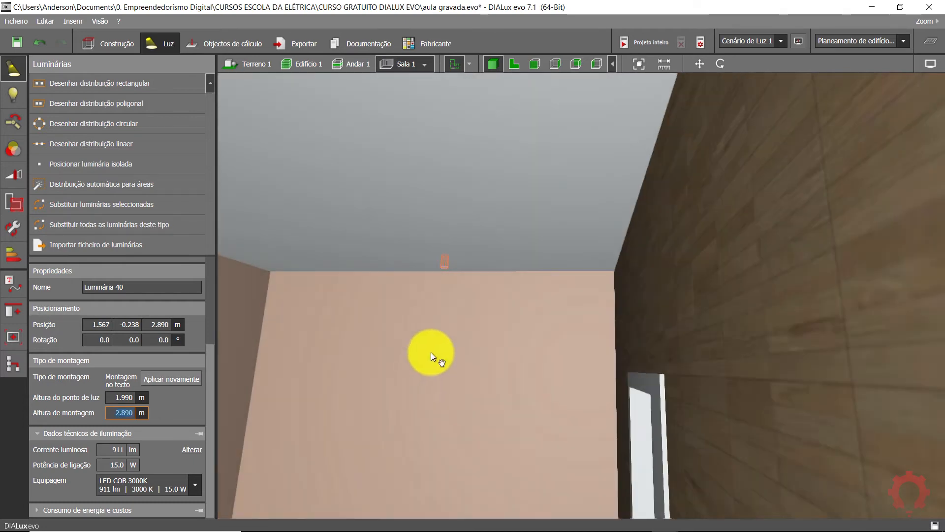
middle_drag(431, 352, 403, 370)
drag(450, 368, 460, 287)
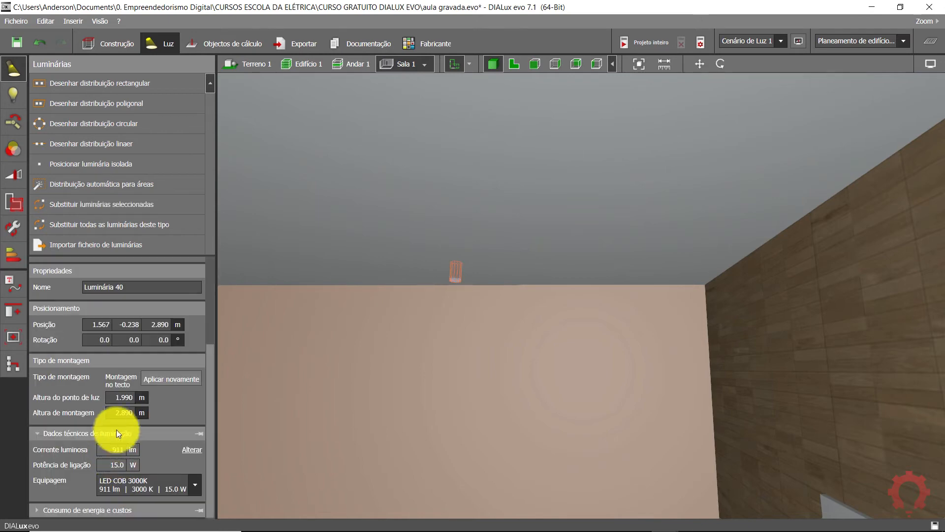
Set the THERA 51 luminaire's mounting height to 2.899 m and inspect how it sits in the Sala 1 ceiling
click(124, 414)
text(2.899)
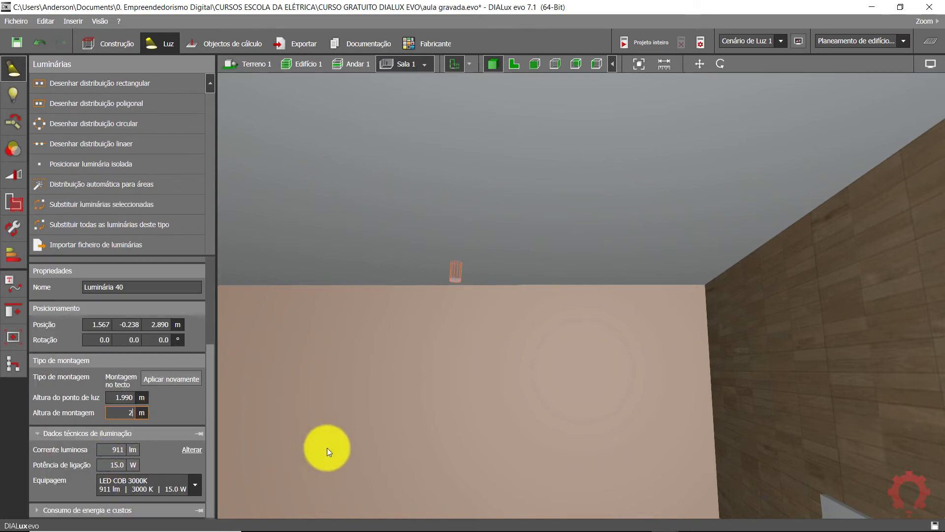
key(Return)
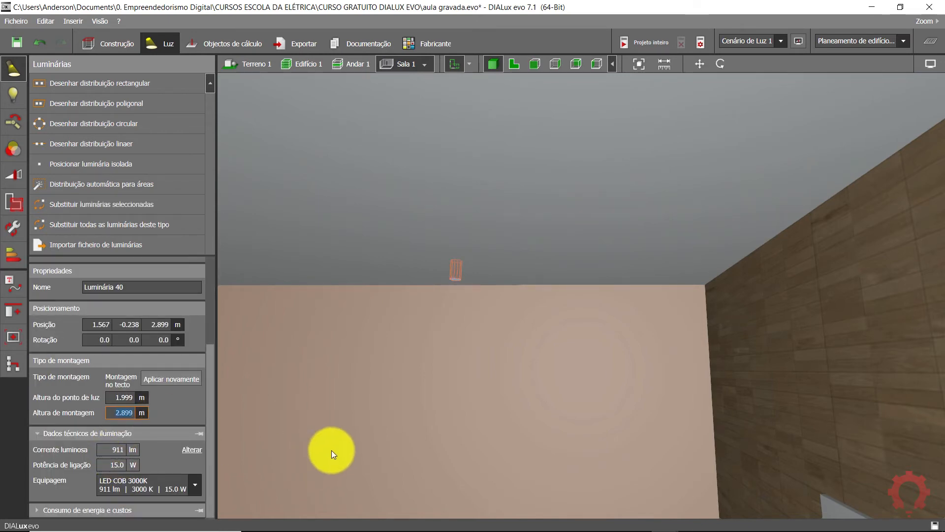
scroll(384, 418, down, 3)
middle_drag(482, 362, 327, 333)
click(575, 385)
drag(575, 385, 442, 399)
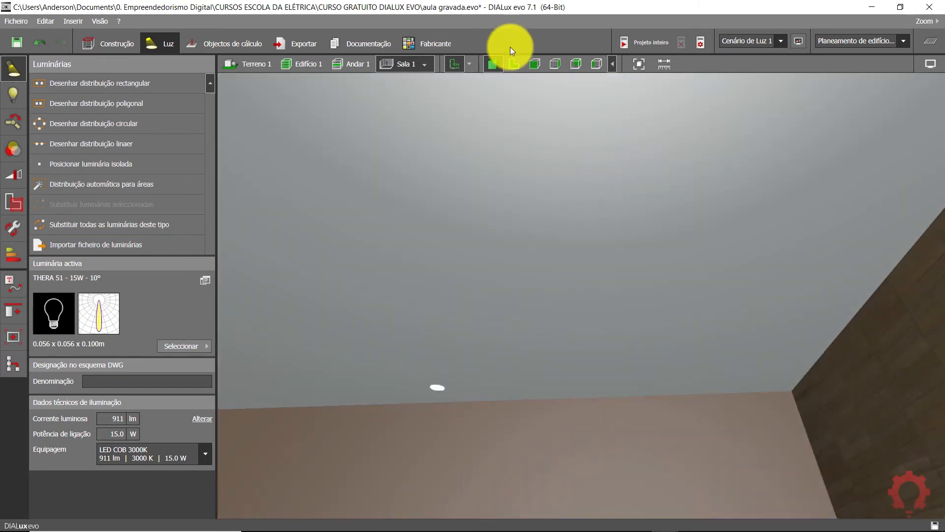
Show the floor plan of Andar 1 with Sala 1 and its luminaire in view
click(512, 63)
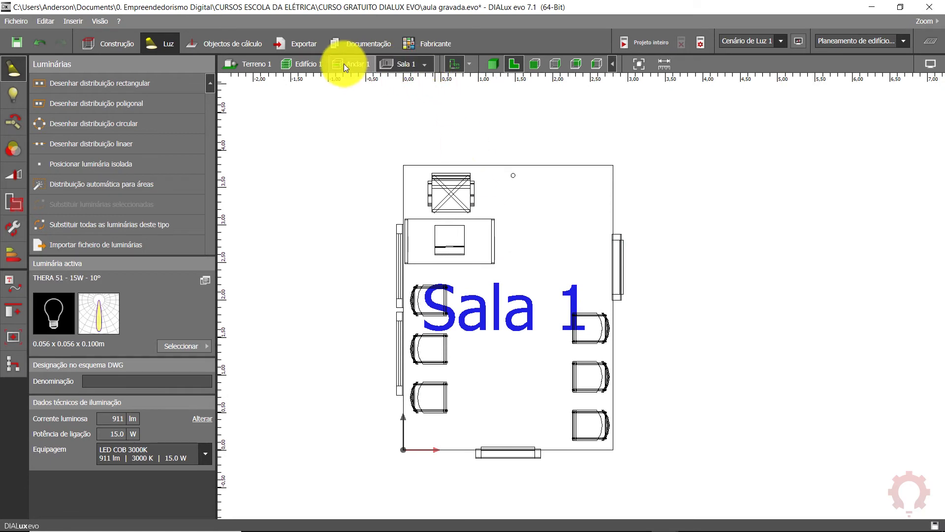
click(347, 64)
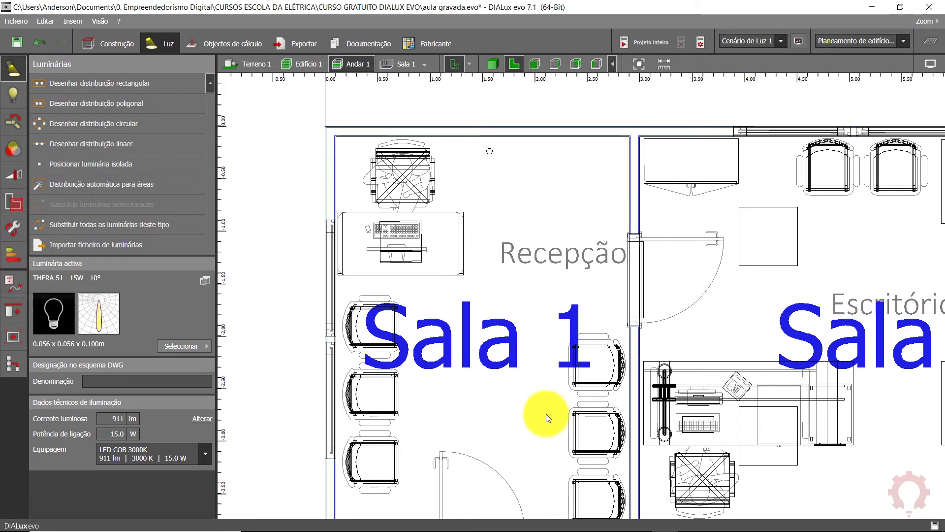
scroll(591, 314, down, 2)
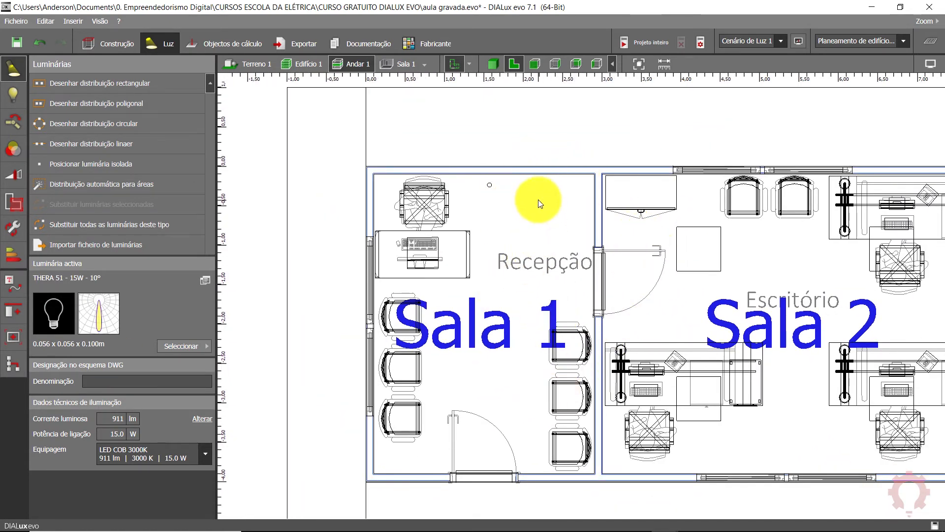
scroll(512, 208, up, 2)
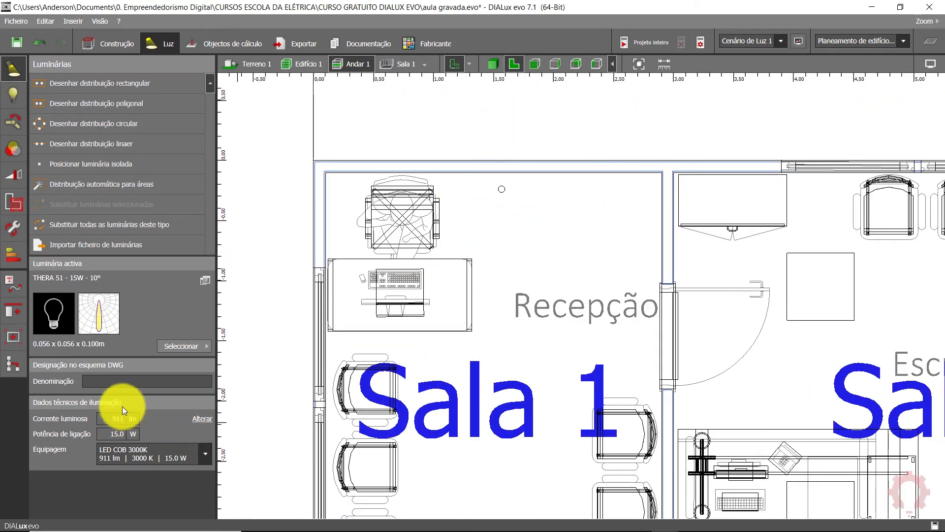
Draw a 0.2 m auxiliary line perpendicular to the inner wall behind the desk in Sala 1, starting between the chair and the luminaire
click(14, 281)
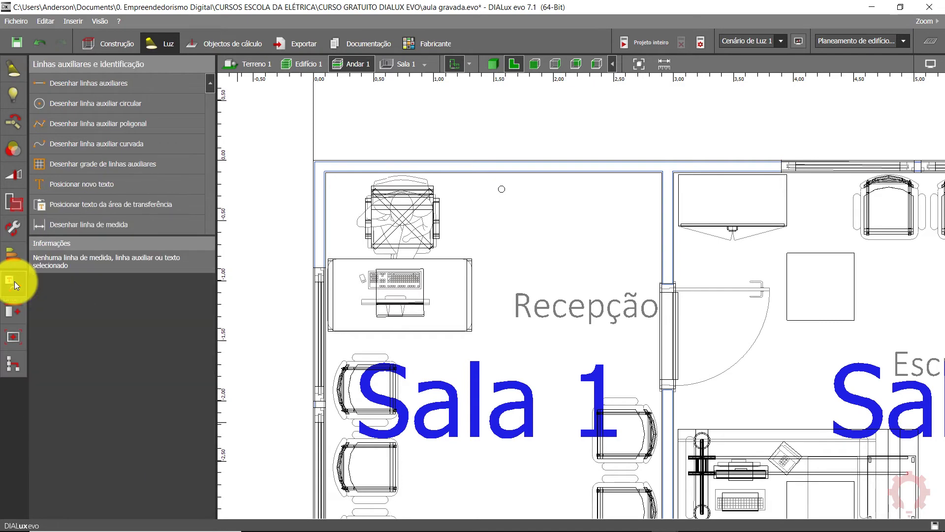
click(75, 85)
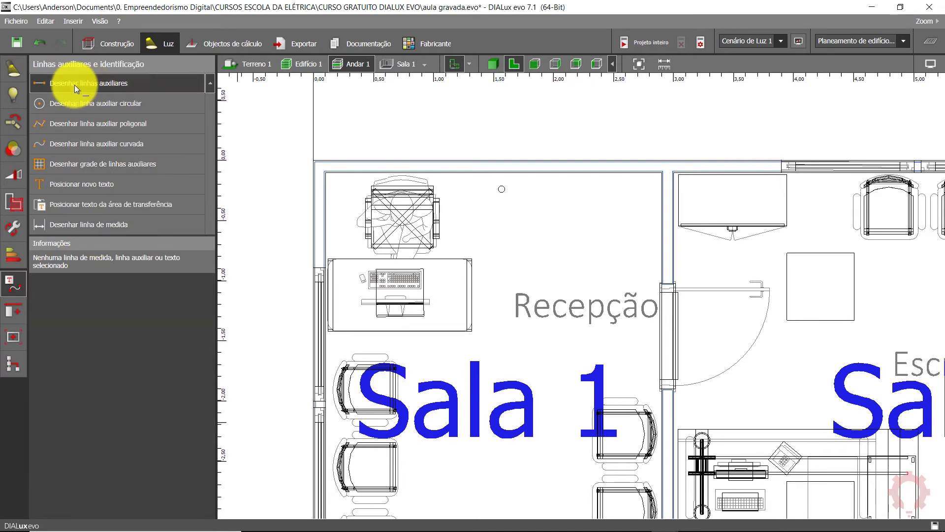
middle_drag(534, 259, 528, 333)
scroll(468, 251, up, 5)
middle_drag(331, 270, 431, 282)
scroll(558, 266, up, 10)
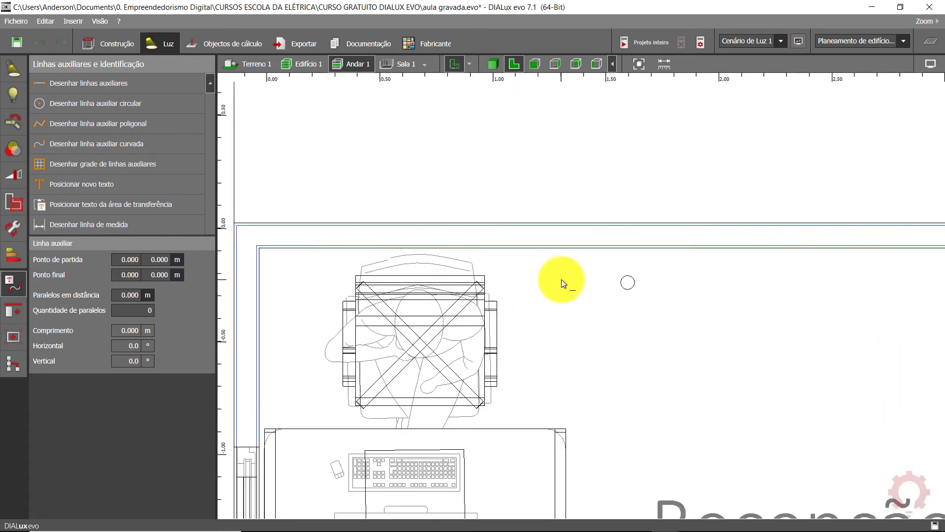
click(554, 253)
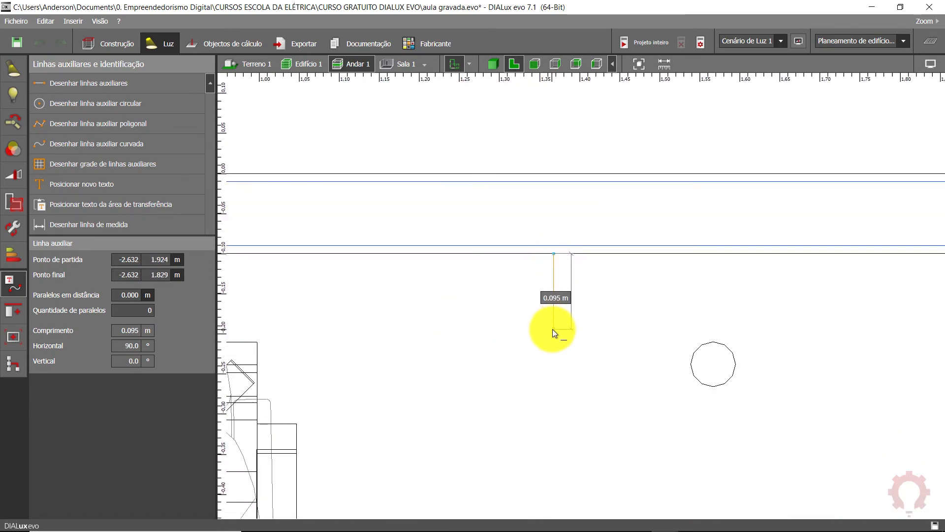
key(Tab)
key(Escape)
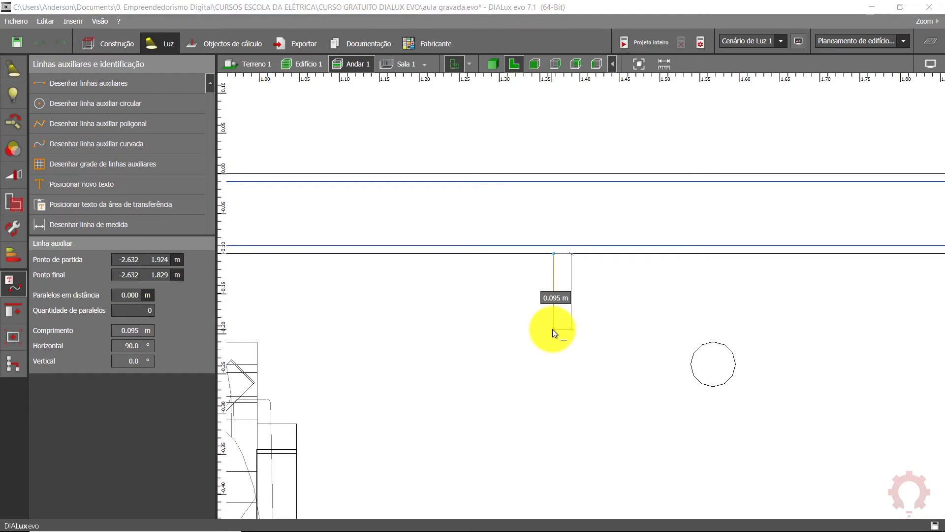
text(0.)
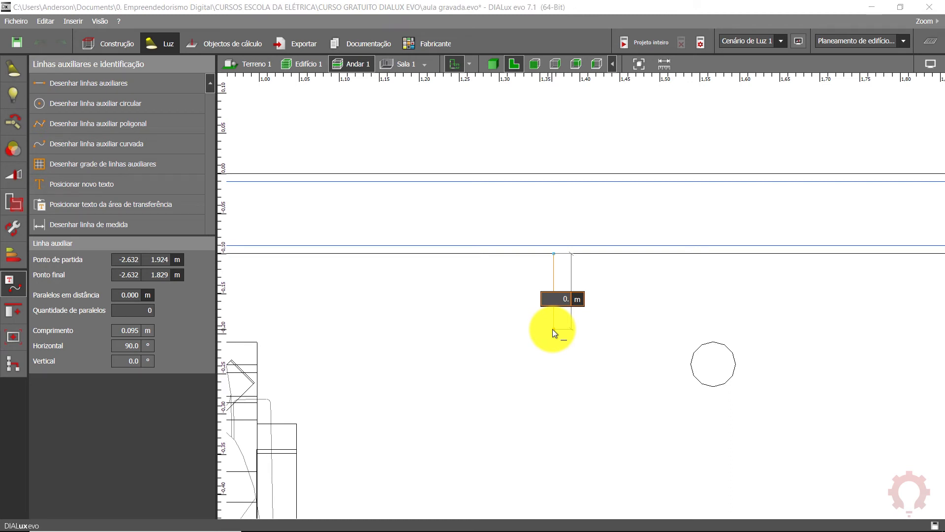
text(2)
key(Return)
Move the THERA 51 luminaire onto the free end of the auxiliary line, at 1.368, -0.298 m
scroll(533, 356, down, 3)
scroll(533, 357, down, 5)
middle_drag(528, 388, 530, 313)
scroll(530, 310, up, 6)
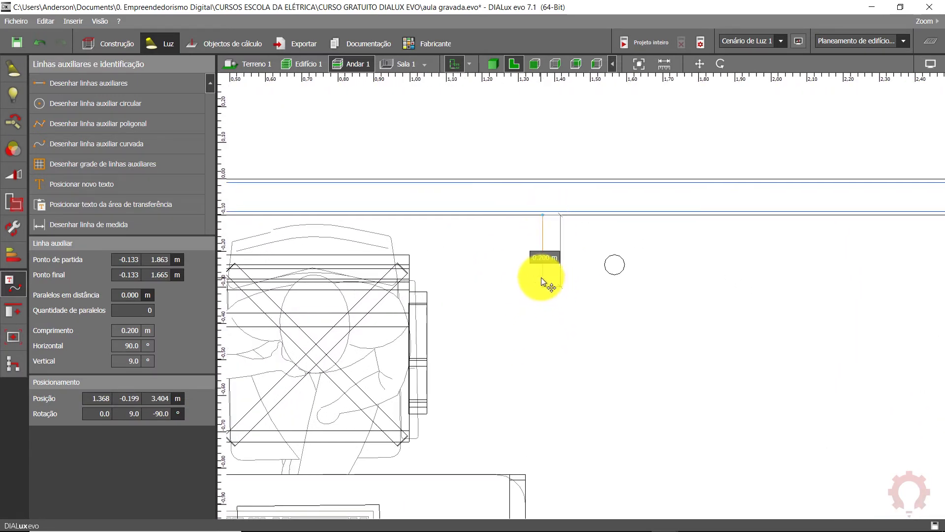
middle_drag(637, 300, 618, 299)
scroll(618, 299, up, 4)
click(618, 299)
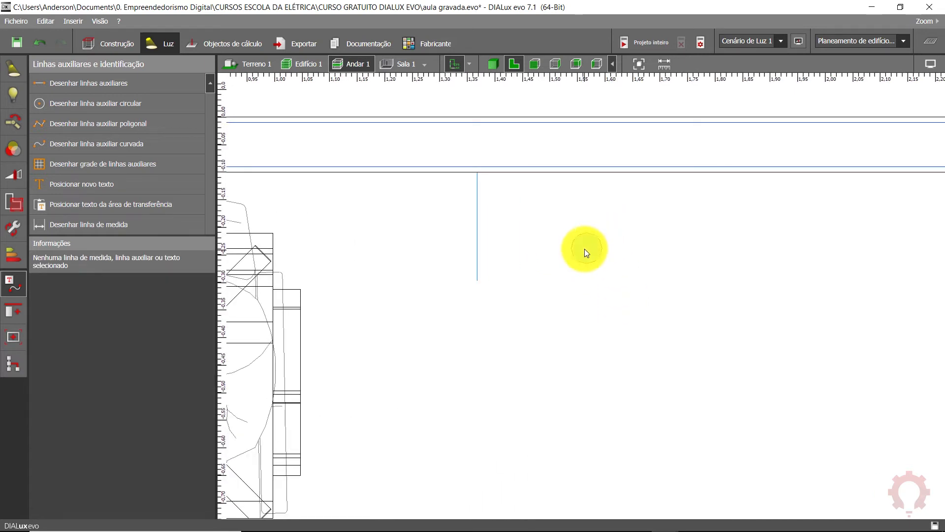
click(586, 252)
right_click(584, 247)
click(472, 250)
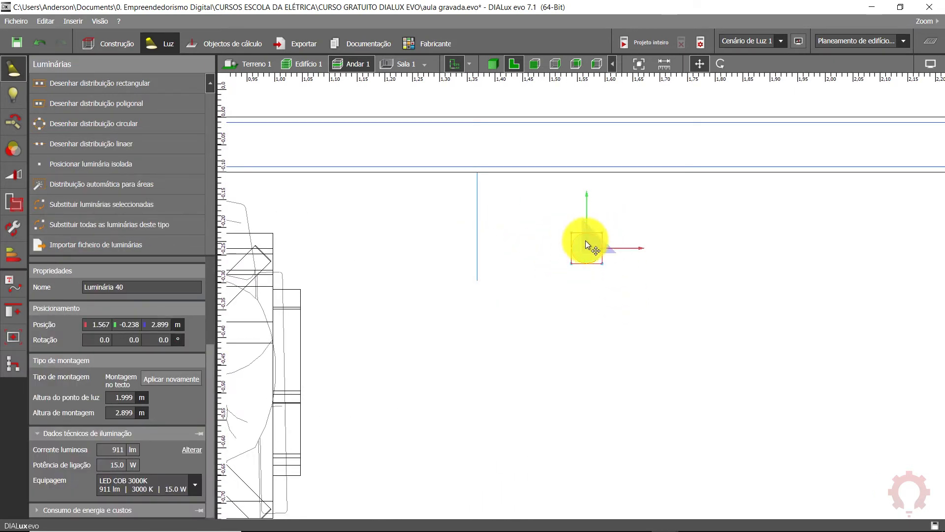
drag(586, 246, 476, 280)
scroll(500, 308, down, 5)
scroll(520, 358, up, 1)
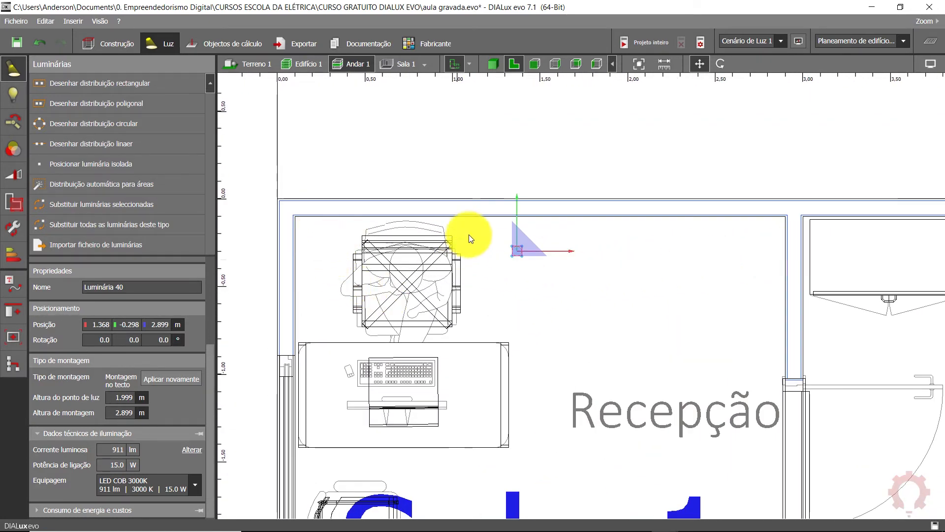
Shift the THERA 51 luminaire along the wall to x = 1.450 m, keeping it level with the auxiliary line's end
scroll(566, 249, down, 3)
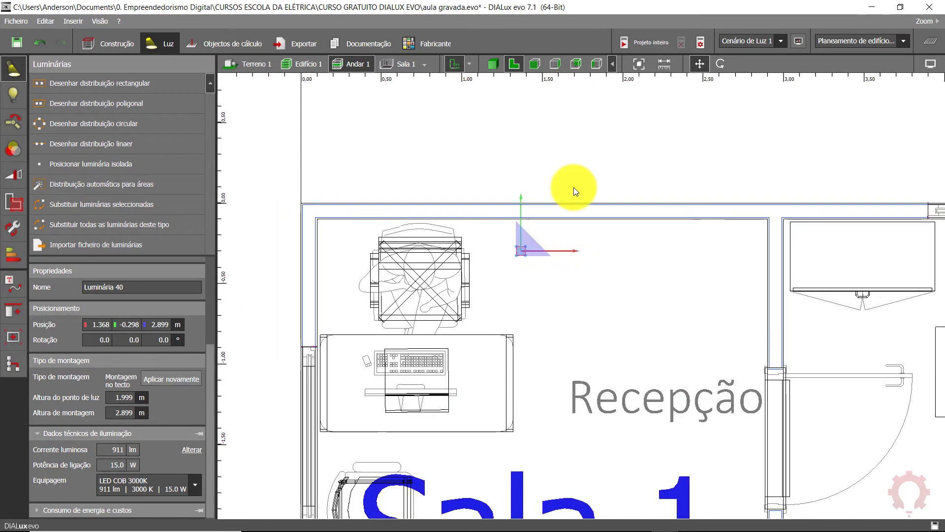
scroll(574, 188, up, 1)
drag(561, 270, 577, 267)
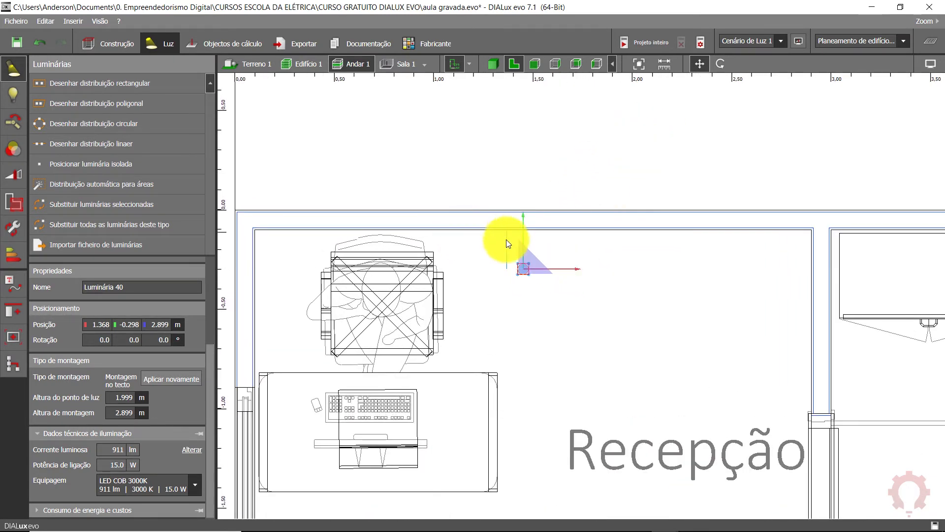
Duplicate the 0.2 m auxiliary line and move the copy straight down to the Sala 1 entrance door, at y = -3.717 m
scroll(506, 246, up, 1)
click(506, 253)
scroll(506, 254, up, 1)
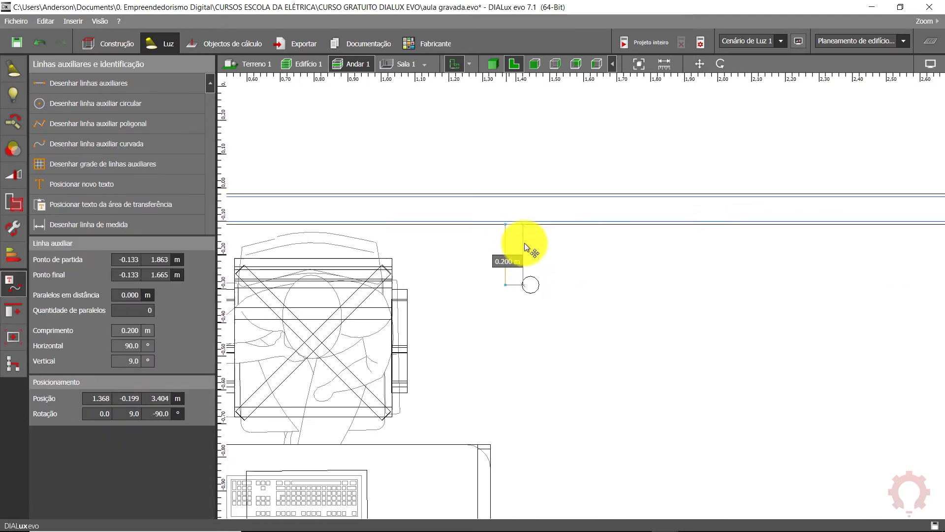
scroll(546, 270, down, 4)
middle_drag(590, 336, 606, 238)
key(Escape)
scroll(585, 248, down, 4)
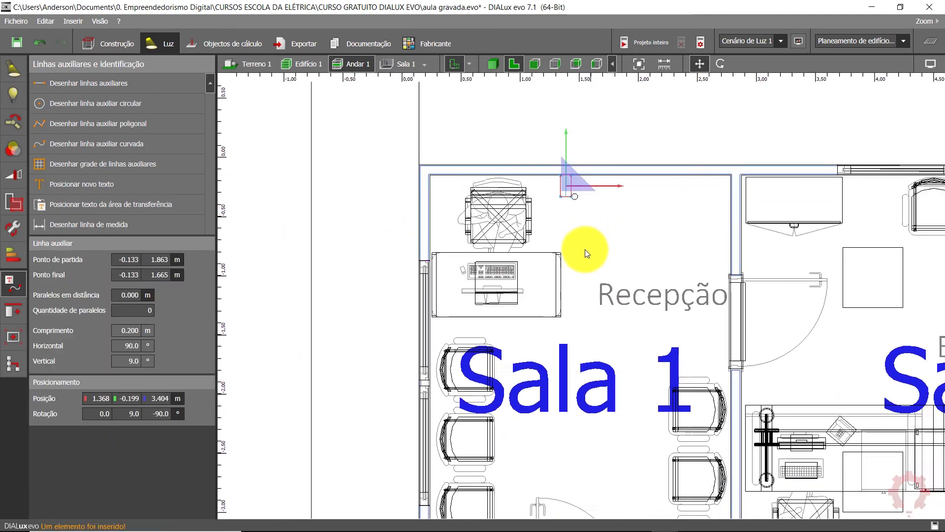
middle_drag(576, 187, 587, 125)
drag(586, 88, 583, 372)
scroll(578, 437, up, 8)
middle_drag(591, 416, 581, 348)
scroll(581, 351, up, 2)
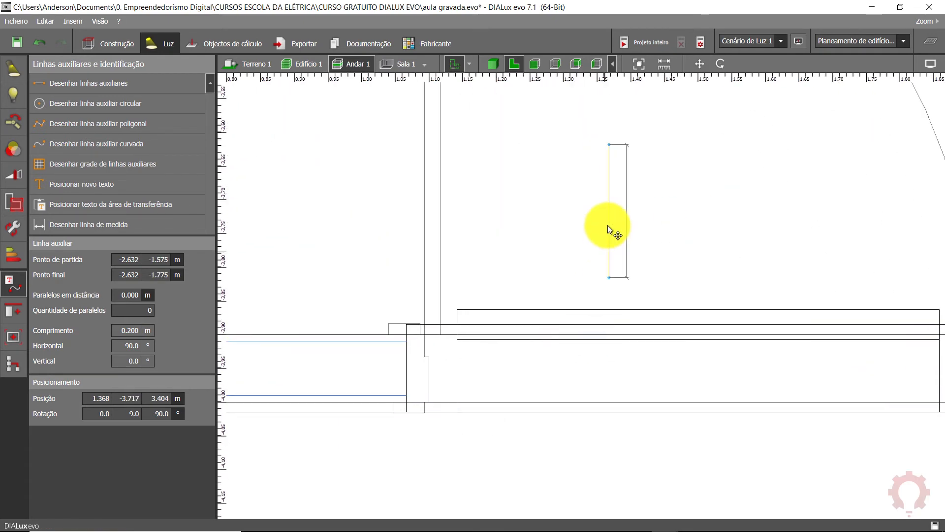
Move the copied auxiliary line down to y = -3.802 m so that its lower end meets the inner wall line at the door
right_click(610, 197)
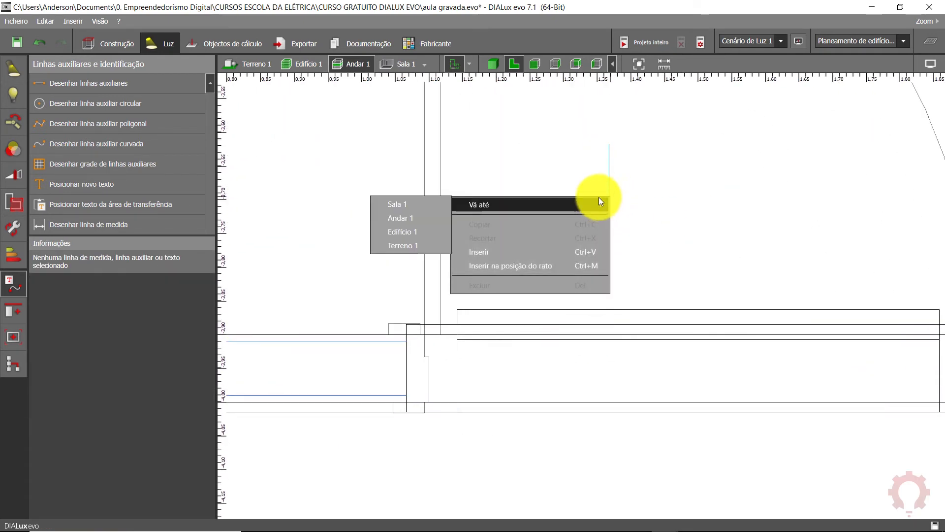
click(609, 173)
click(610, 173)
right_click(609, 173)
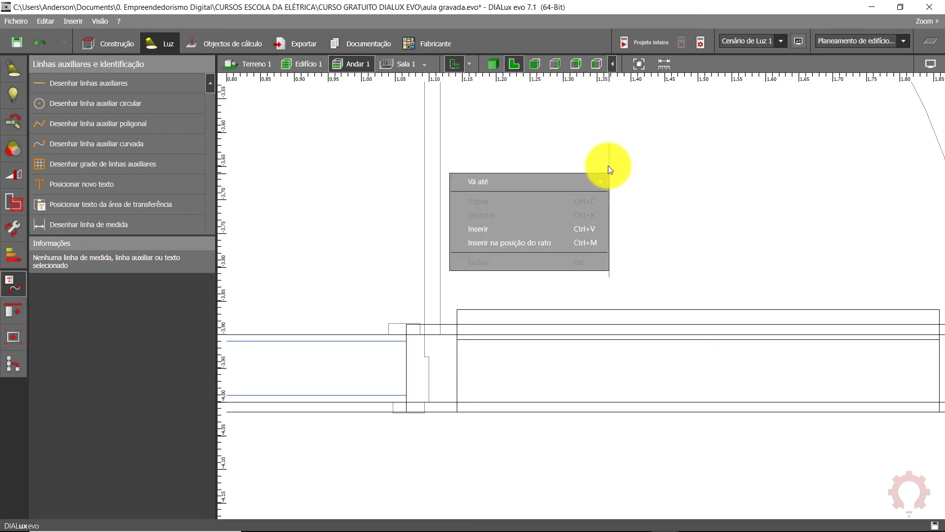
click(607, 167)
click(699, 64)
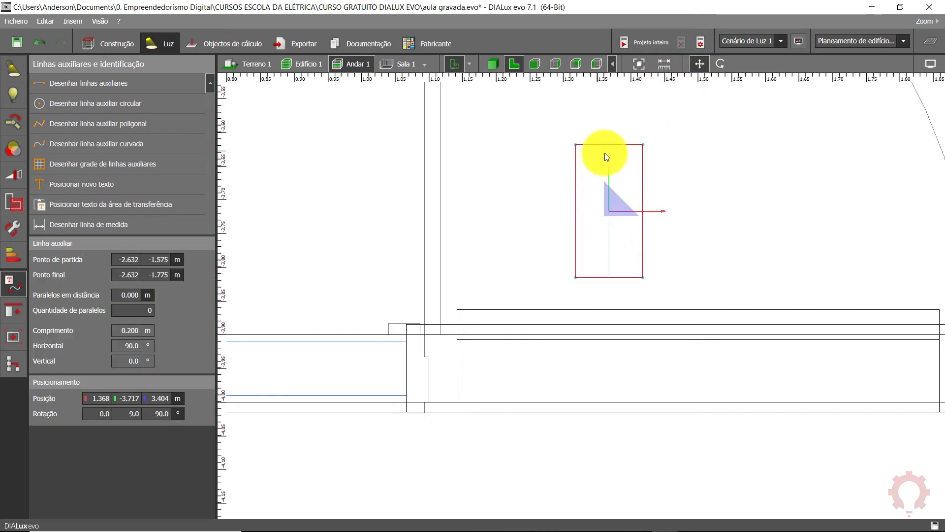
drag(610, 158, 605, 218)
scroll(601, 312, down, 5)
scroll(624, 297, up, 2)
scroll(622, 297, down, 4)
Copy the THERA 51 luminaire near the wall behind the desk and paste a duplicate in place
middle_drag(613, 166, 582, 329)
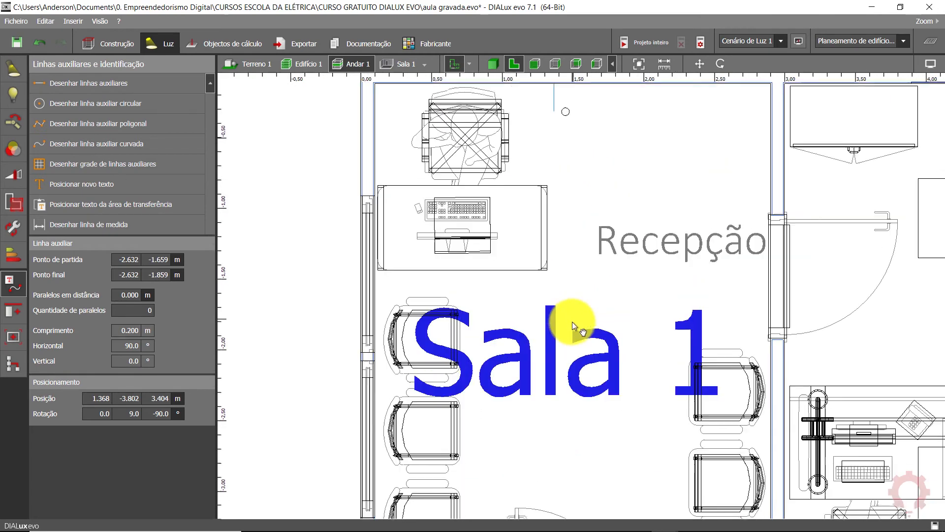
scroll(567, 113, up, 2)
scroll(569, 183, down, 4)
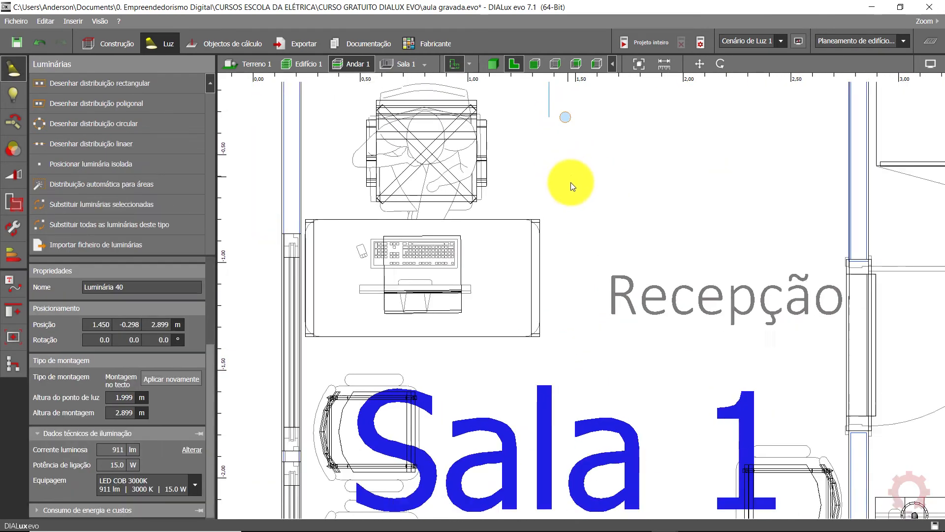
scroll(589, 252, up, 1)
middle_drag(589, 253, 587, 193)
key(Escape)
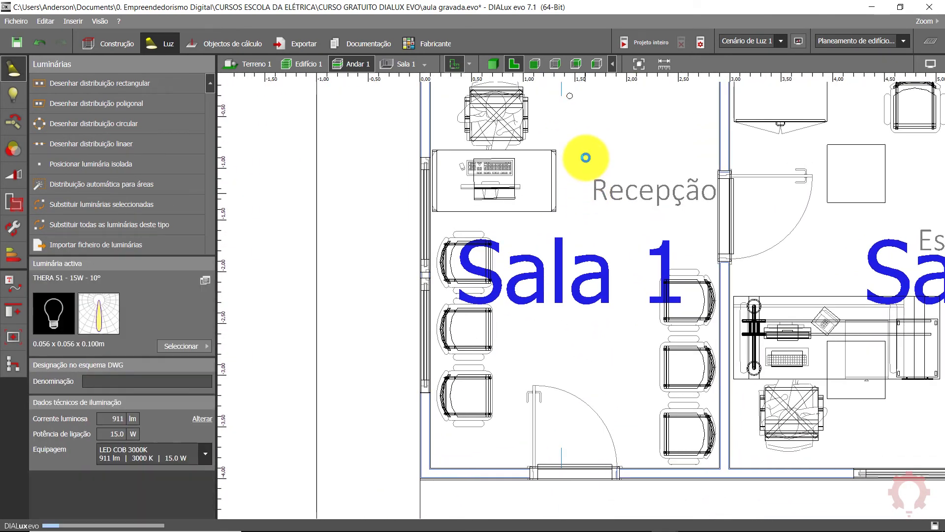
scroll(568, 142, down, 3)
middle_drag(566, 129, 554, 179)
scroll(556, 170, up, 2)
scroll(556, 170, up, 2)
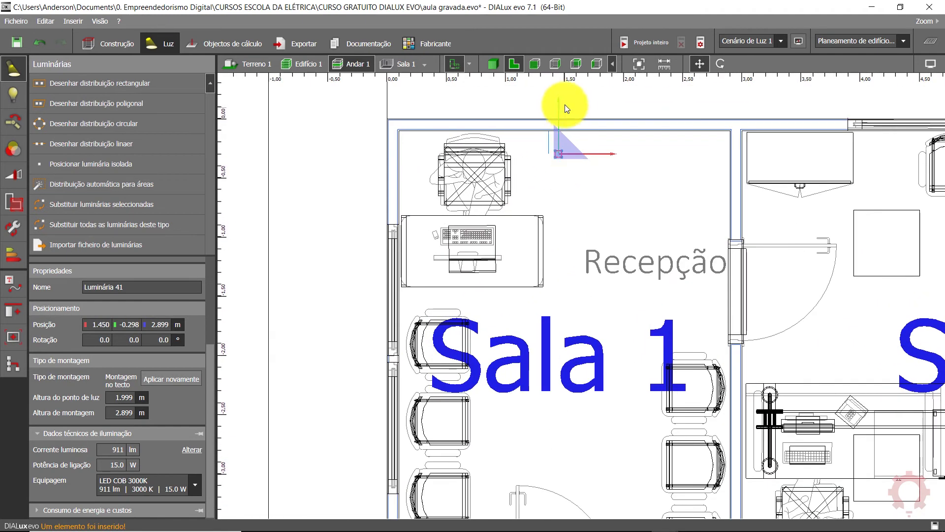
Move the duplicate THERA 51 luminaire to 1.450, -3.702 m, level with the upper end of the auxiliary line at the door
drag(559, 100, 560, 444)
middle_drag(576, 374, 608, 190)
scroll(588, 296, up, 3)
drag(590, 276, 581, 394)
scroll(582, 449, up, 3)
scroll(584, 454, up, 4)
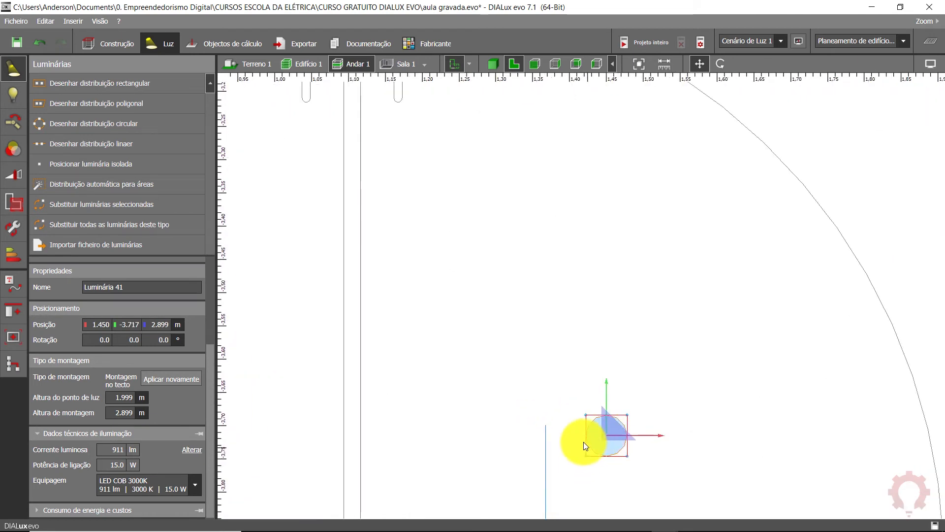
middle_drag(582, 436, 551, 367)
drag(586, 317, 585, 303)
scroll(618, 400, down, 5)
scroll(640, 404, down, 5)
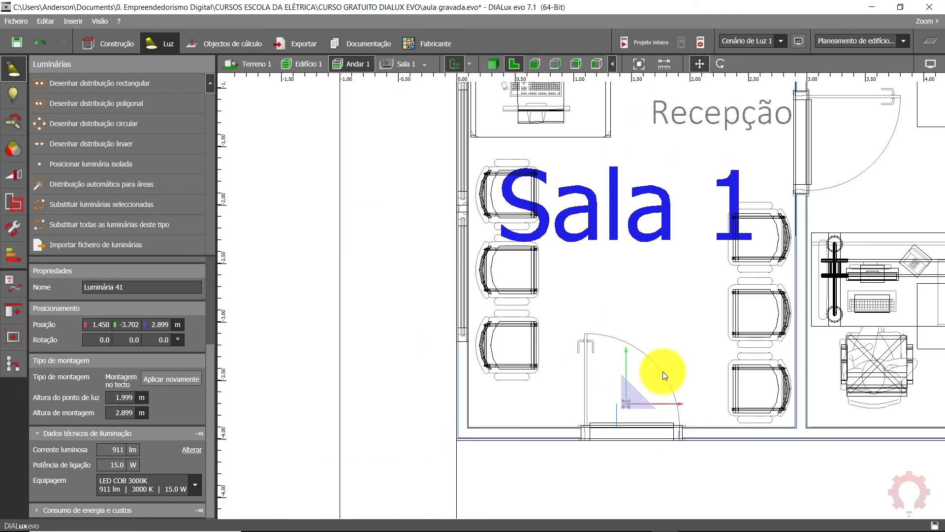
Duplicate the THERA 51 luminaire at the door twice and slide the copies horizontally to either side of it, one at 0.484, -3.702 m
scroll(548, 296, up, 5)
scroll(521, 289, up, 1)
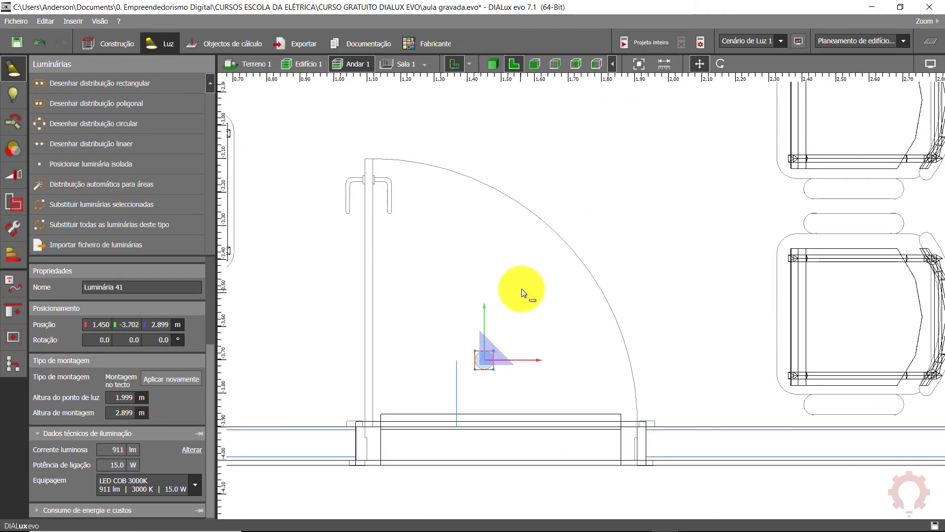
key(ctrl+c)
key(ctrl+v)
scroll(558, 372, down, 3)
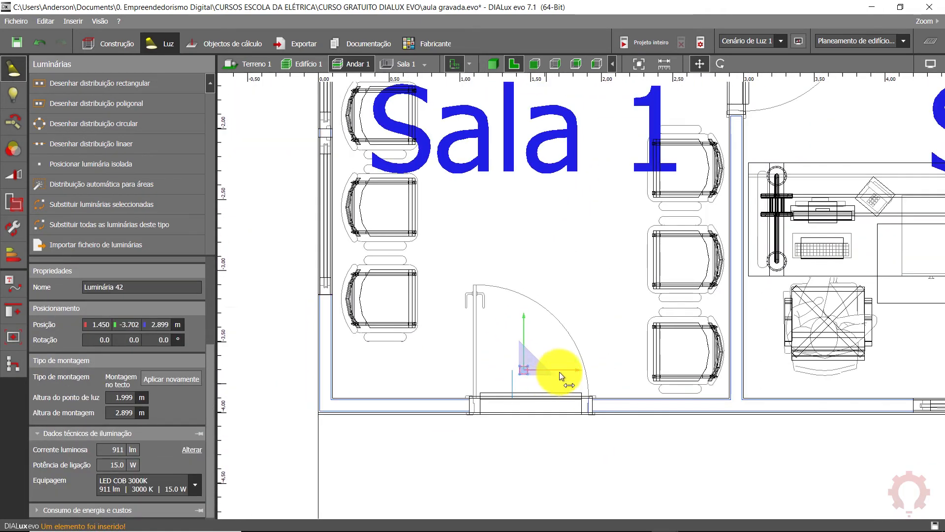
drag(574, 370, 424, 382)
key(ctrl+c)
key(ctrl+v)
scroll(424, 383, down, 3)
scroll(432, 386, up, 3)
middle_drag(432, 385, 476, 358)
middle_drag(656, 312, 632, 301)
scroll(574, 343, up, 3)
scroll(575, 343, down, 2)
middle_drag(588, 342, 616, 330)
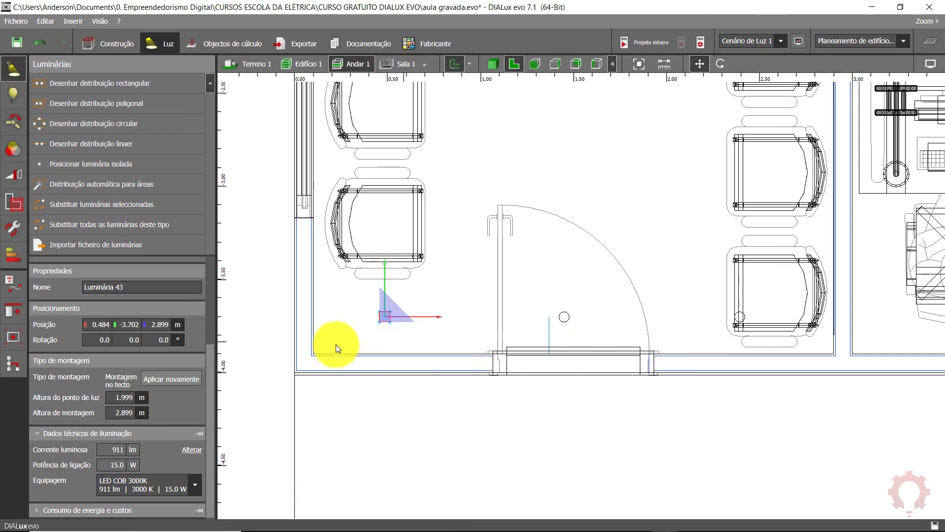
Duplicate the two THERA 51 luminaires flanking the entrance door and move the copies straight up to y = -0.298 m, level with the luminaire behind the desk
click(16, 282)
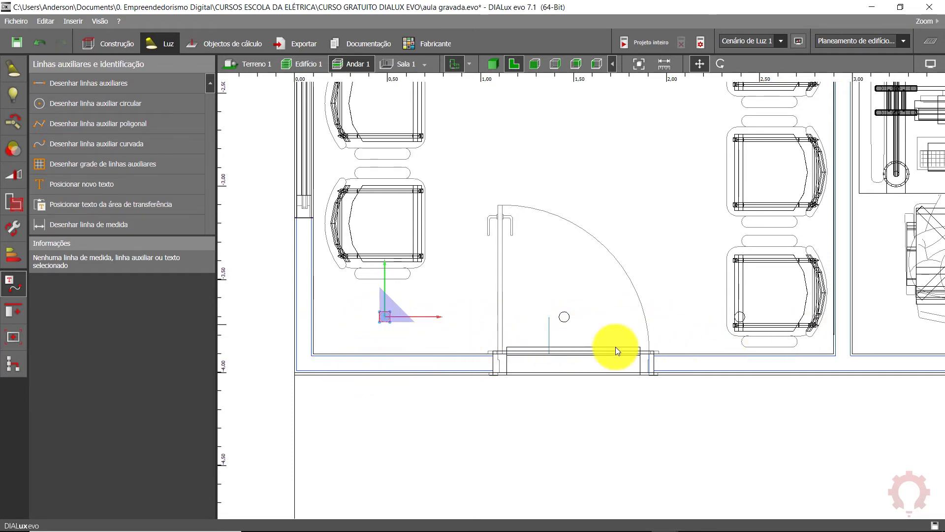
middle_drag(575, 344, 580, 302)
scroll(571, 295, up, 3)
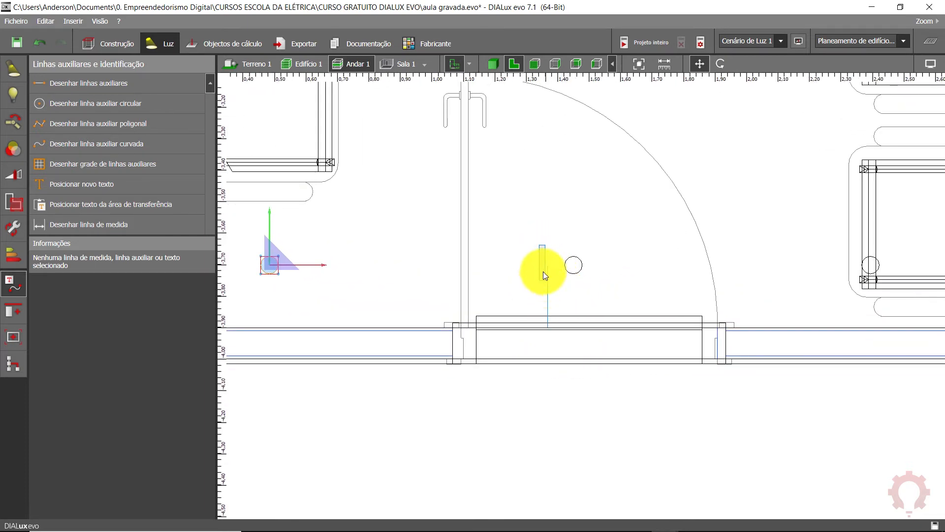
scroll(575, 257, down, 2)
click(369, 268)
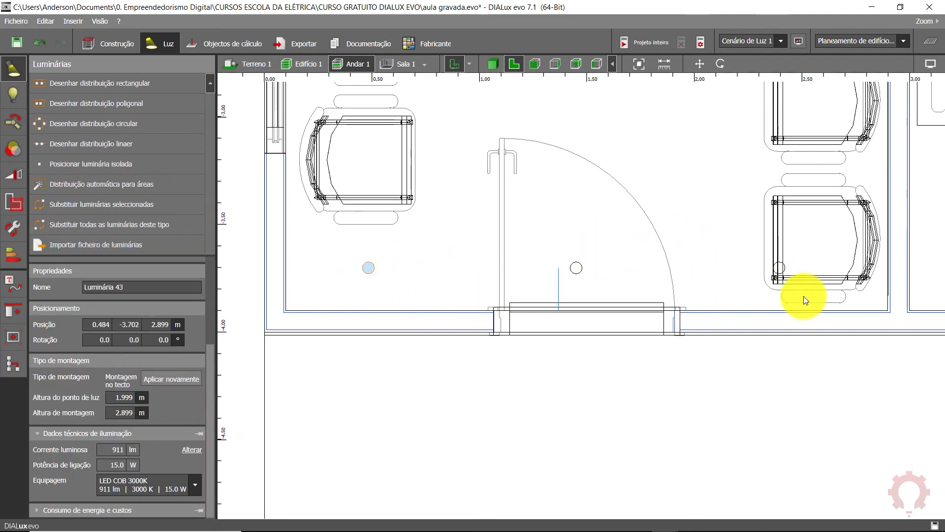
ctrl+click(780, 268)
scroll(628, 262, down, 3)
key(ctrl+v)
scroll(574, 380, down, 3)
drag(553, 358, 582, 165)
scroll(553, 148, up, 5)
scroll(551, 185, up, 4)
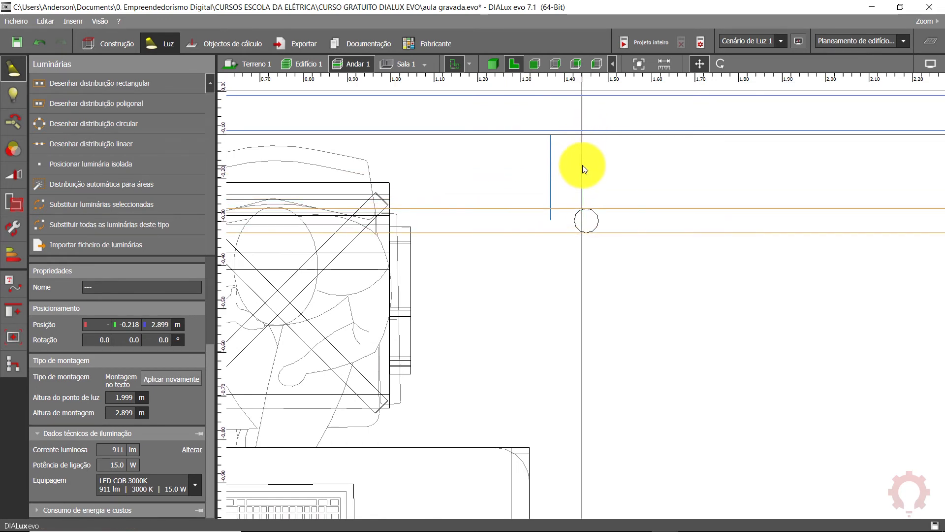
scroll(586, 222, down, 6)
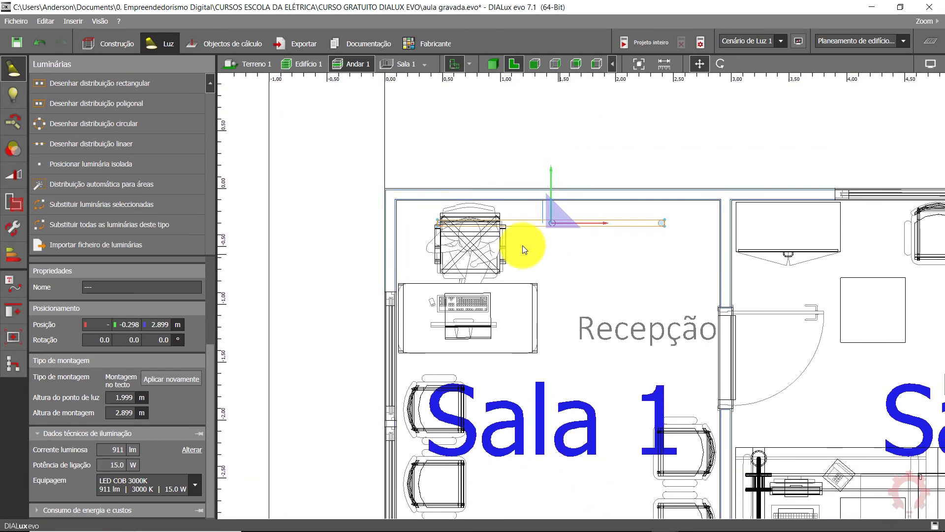
Examine the Sala 1 plan, comparing the luminaire row near the desk wall with the row near the entrance door
scroll(543, 287, down, 2)
middle_drag(543, 285, 549, 200)
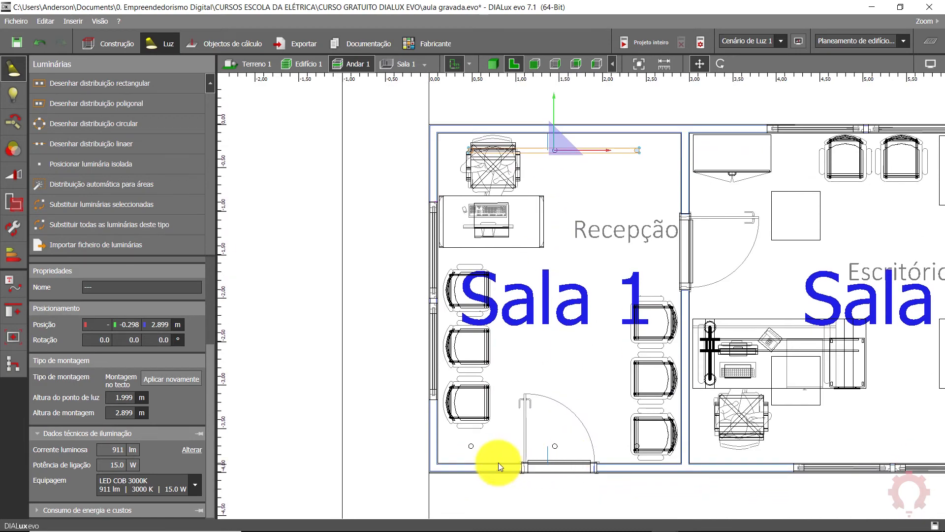
middle_drag(588, 322, 574, 332)
scroll(574, 332, up, 1)
scroll(574, 331, down, 1)
scroll(574, 331, up, 1)
middle_drag(549, 147, 547, 251)
scroll(548, 251, up, 2)
scroll(516, 291, down, 1)
middle_drag(601, 284, 510, 253)
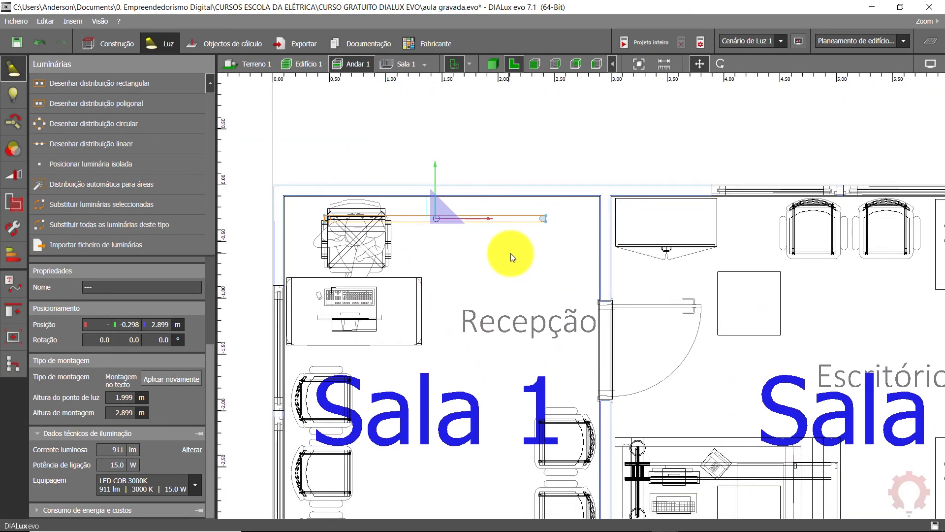
scroll(565, 232, up, 2)
click(531, 143)
scroll(519, 272, down, 1)
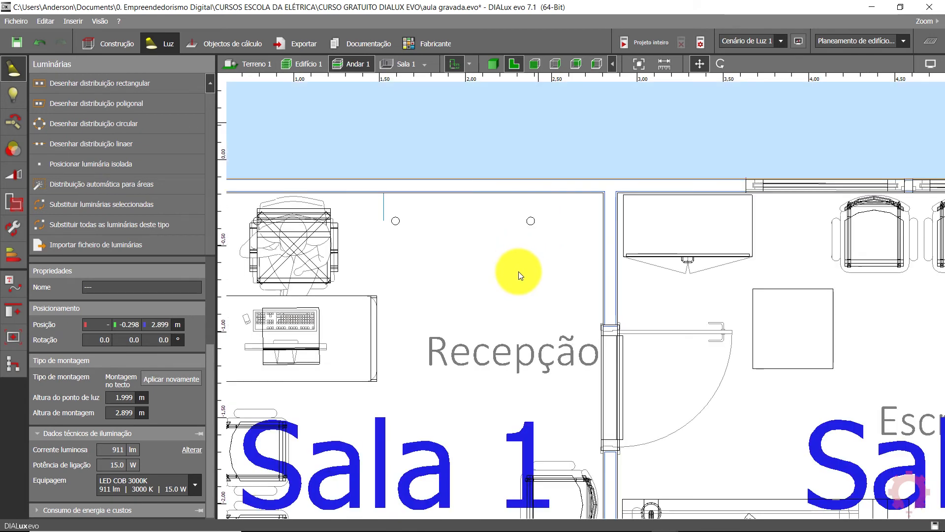
Move the vertical 0.2 m auxiliary line from the wall behind the desk to 2.740, -0.817 m, near the wall dividing Recepção and Escritório
middle_drag(392, 217, 465, 254)
scroll(461, 241, up, 3)
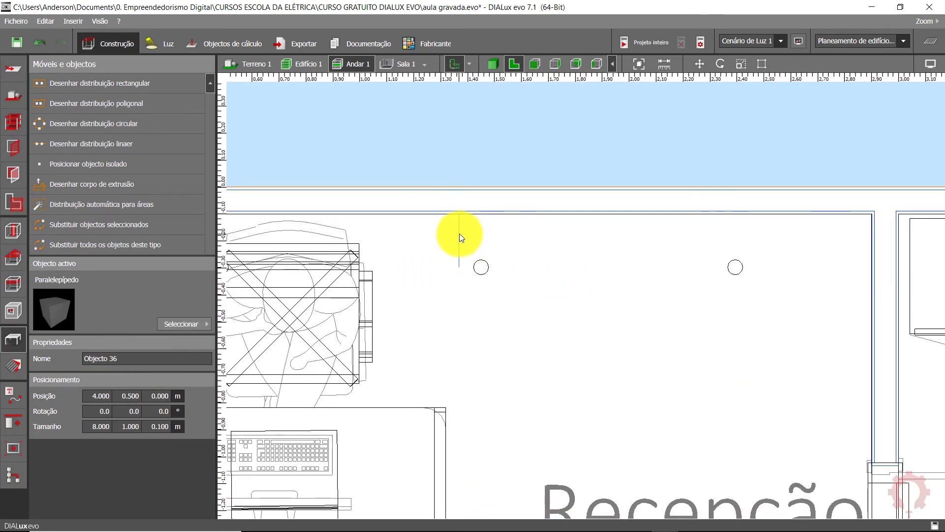
click(460, 234)
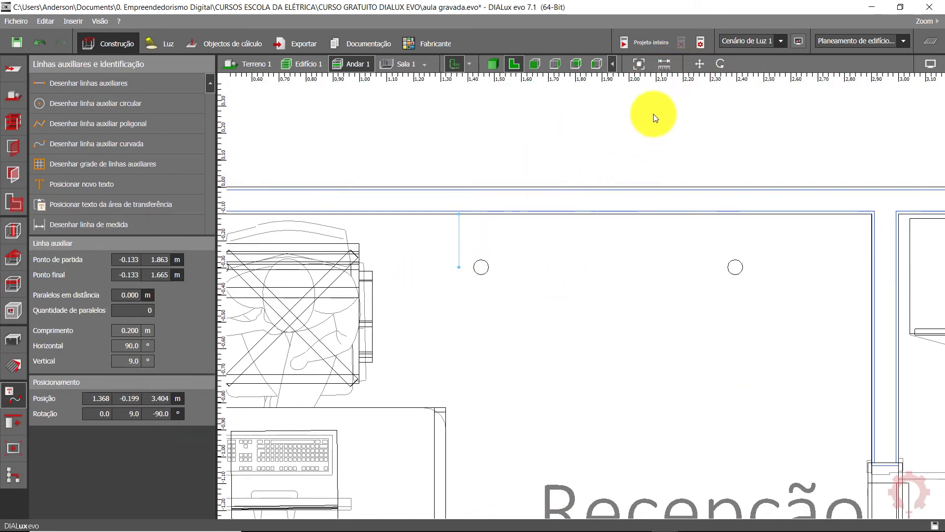
click(699, 63)
drag(539, 279, 831, 408)
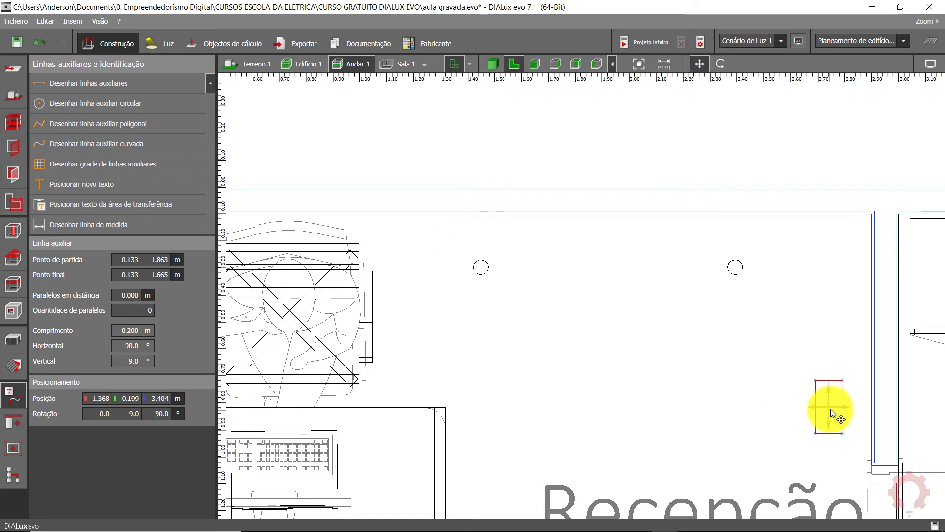
middle_drag(791, 396, 532, 312)
scroll(532, 312, up, 2)
key(Escape)
middle_drag(593, 315, 616, 300)
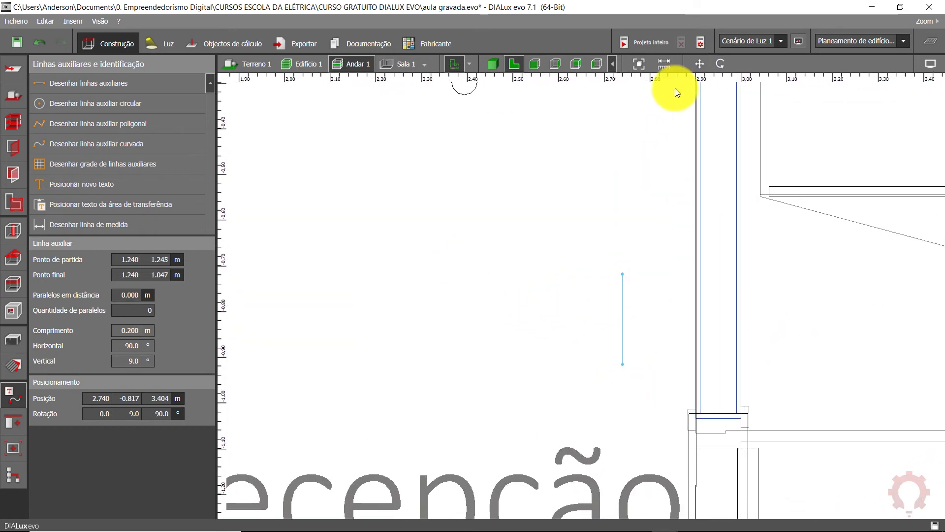
Rotate the 0.2 m auxiliary line to horizontal, perpendicular to the dividing wall
click(699, 64)
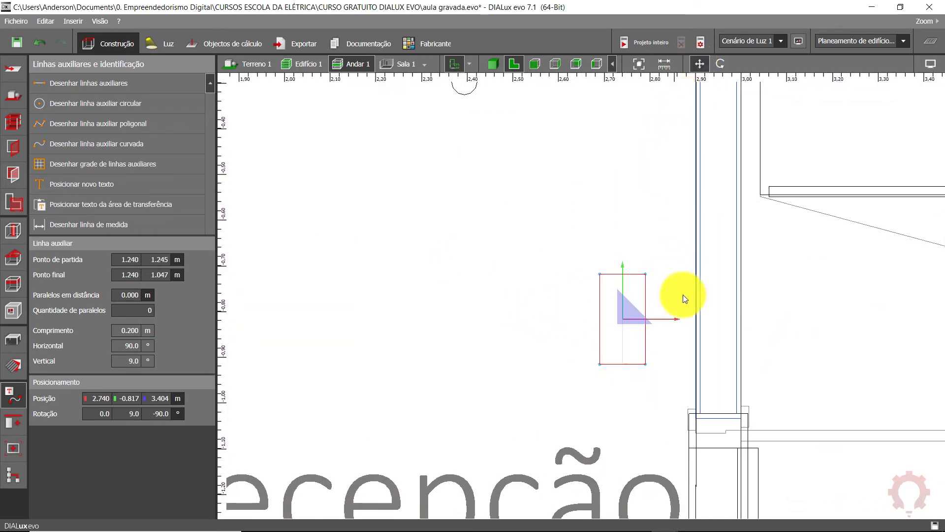
click(720, 63)
drag(591, 360, 516, 322)
key(Escape)
Move the horizontal auxiliary line to x = 2.801 m so that its end meets the inner line of the dividing wall
click(700, 64)
scroll(659, 310, up, 5)
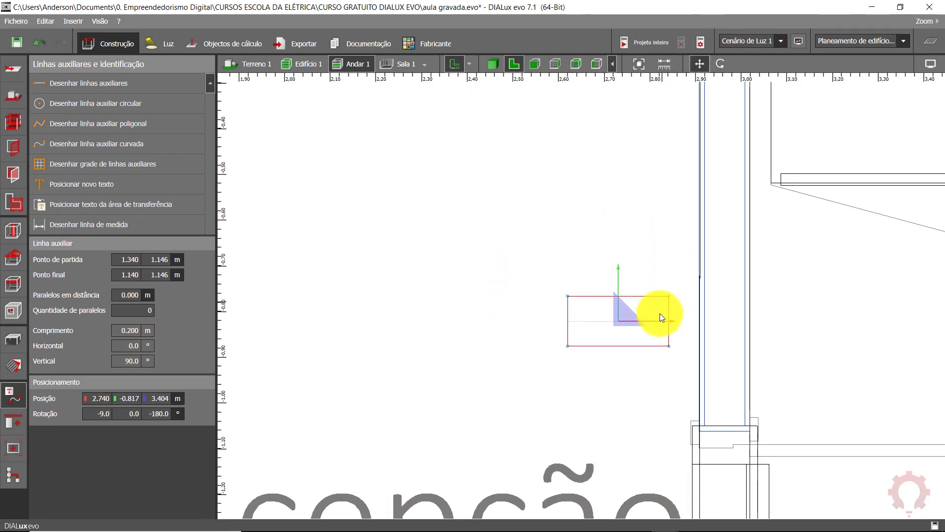
drag(613, 274, 684, 276)
click(671, 382)
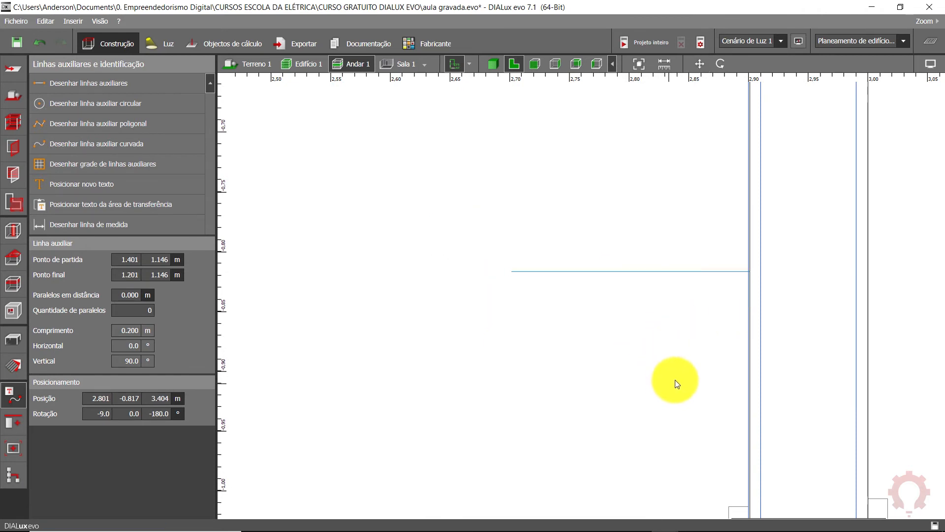
scroll(724, 279, down, 3)
scroll(706, 299, down, 6)
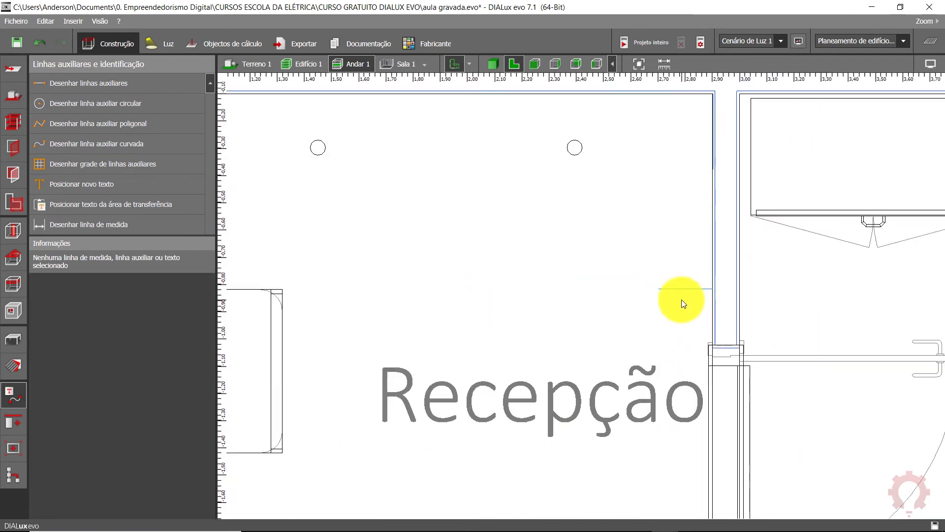
Duplicate the THERA 51 luminaire at 2.394, -0.298 m and place the copy at the free end of the horizontal auxiliary line, at x = 2.701 m
scroll(590, 162, up, 3)
scroll(588, 157, up, 1)
double_click(621, 151)
key(Delete)
click(622, 152)
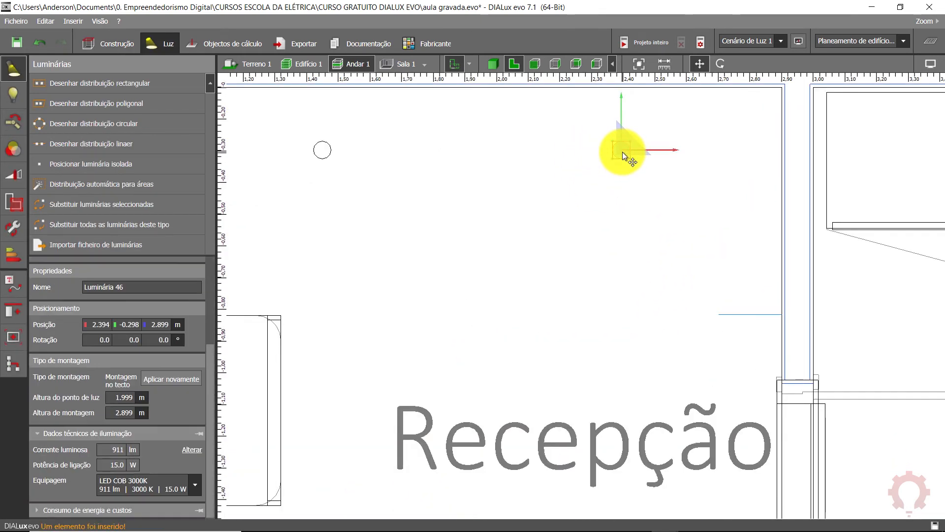
drag(722, 319, 721, 319)
Duplicate the luminaire at the auxiliary line's end and move the copy straight down about 0.85 m, beside the door to Escritório
scroll(722, 320, down, 5)
middle_drag(709, 314, 673, 162)
scroll(677, 241, up, 2)
middle_drag(677, 240, 663, 273)
scroll(663, 260, down, 2)
scroll(663, 272, up, 1)
click(663, 272)
key(ctrl+c)
key(ctrl+v)
scroll(669, 164, down, 4)
middle_drag(668, 163, 674, 154)
drag(676, 120, 678, 183)
Duplicate the two THERA 51 luminaires along the dividing wall and move the copies straight down, forming a column of four at x = 2.701 m
drag(657, 148, 672, 276)
key(ctrl+c)
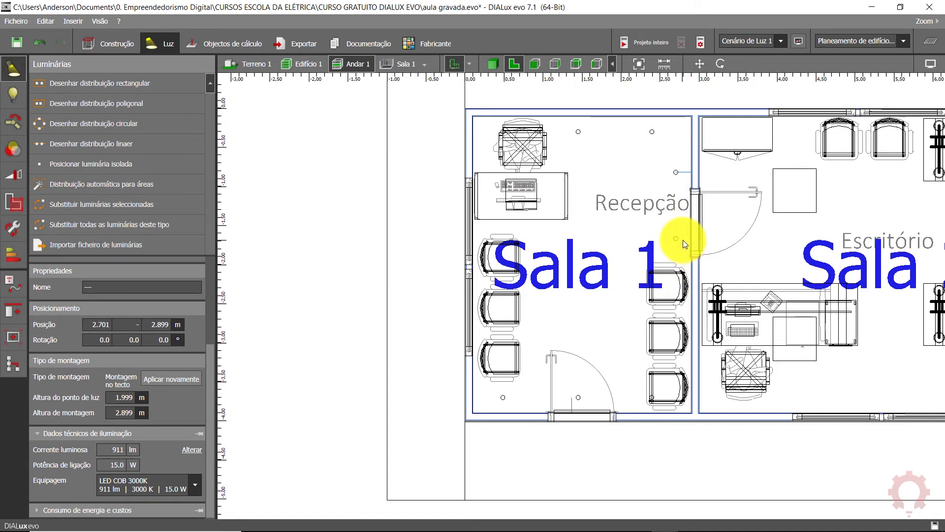
key(ctrl+v)
scroll(677, 193, up, 2)
drag(676, 164, 619, 190)
key(ctrl+z)
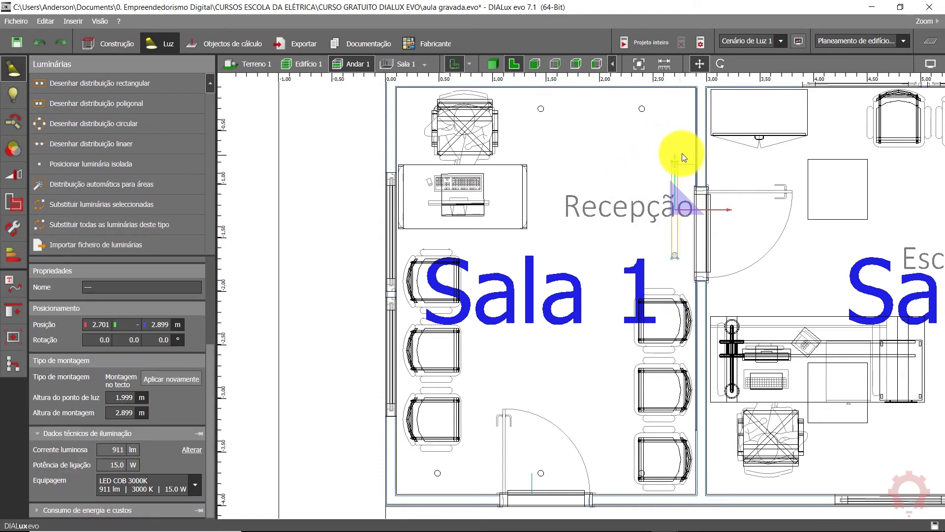
drag(674, 156, 666, 333)
middle_drag(625, 356, 625, 344)
Inspect the luminaires on the Sala 1 ceiling in the 3D view
click(493, 64)
click(407, 64)
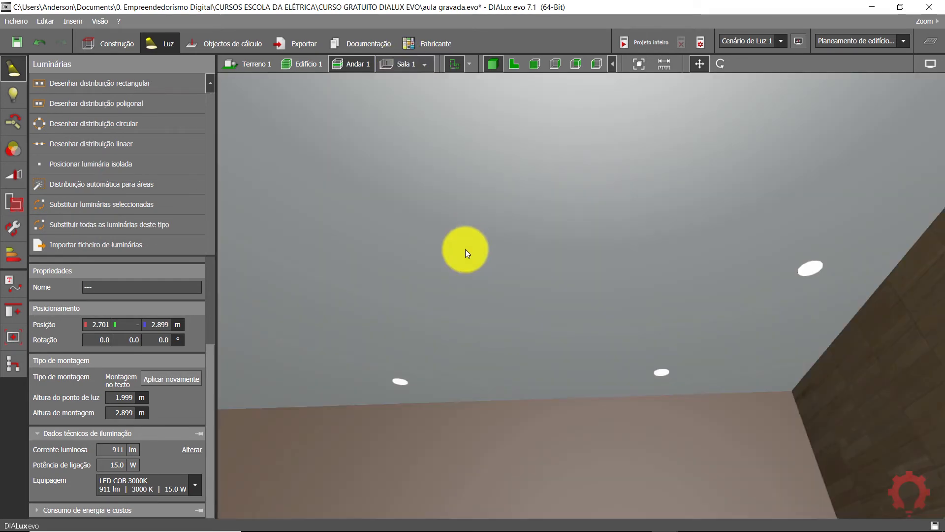
right_drag(556, 350, 673, 457)
right_drag(635, 433, 343, 288)
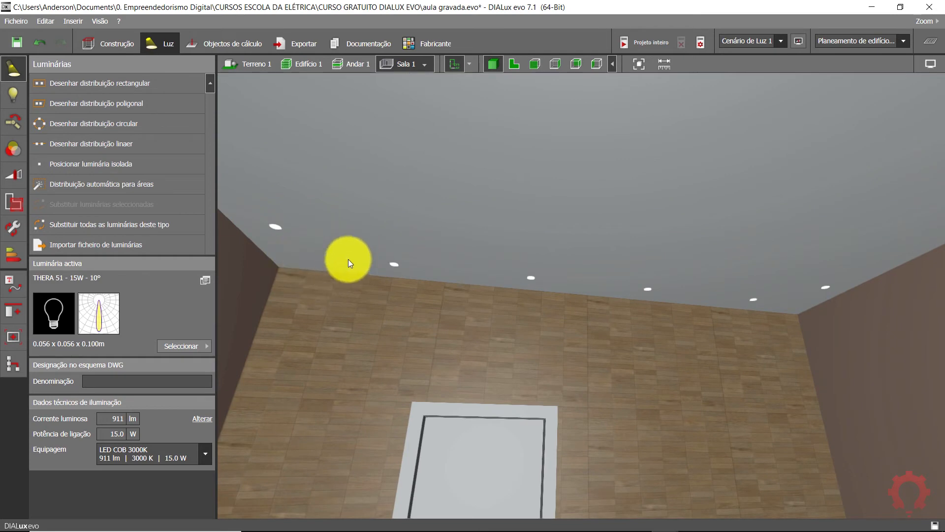
right_drag(759, 317, 696, 298)
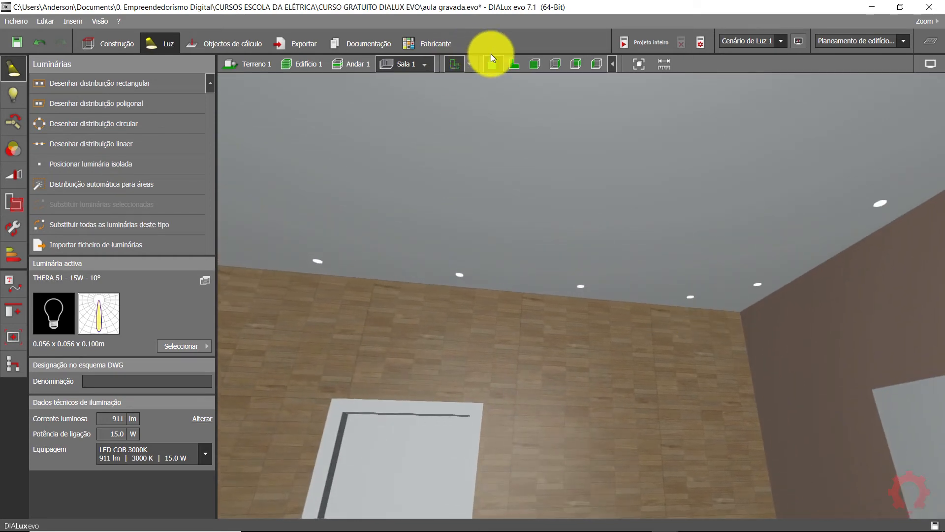
Select the four luminaires along the dividing wall in the Sala 1 floor plan and move them up about 0.1 m
click(514, 64)
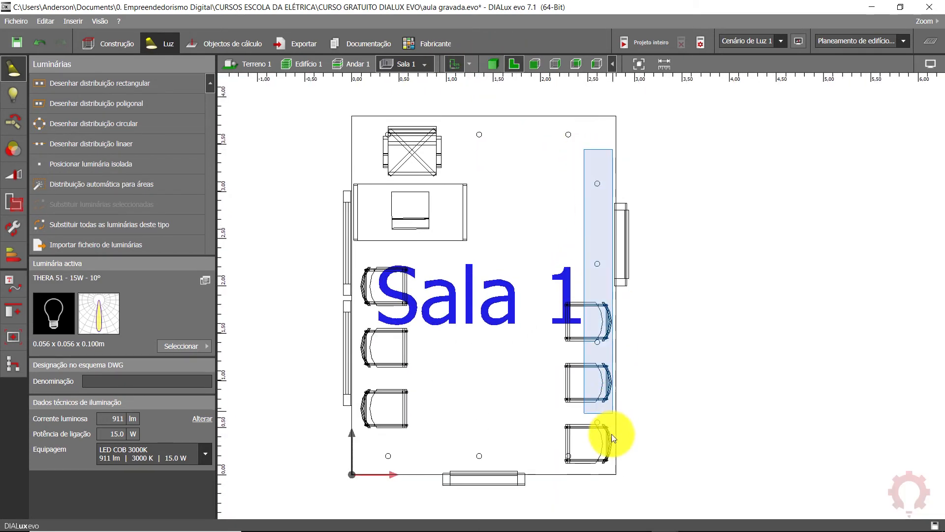
click(609, 445)
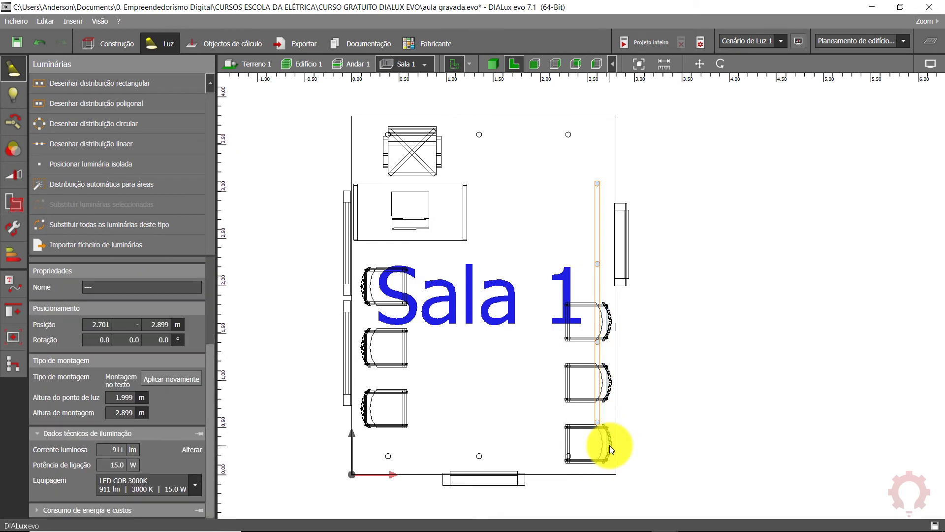
click(700, 63)
drag(600, 250, 597, 239)
scroll(597, 239, down, 2)
scroll(648, 230, up, 3)
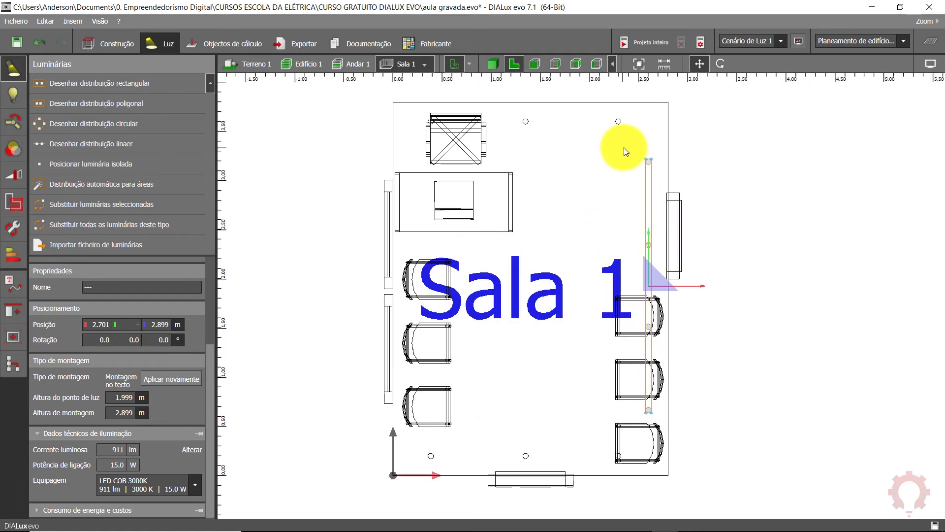
Duplicate the column of four THERA 51 luminaires and move the copies horizontally to x = 0.401 m, near the window-side wall
key(Escape)
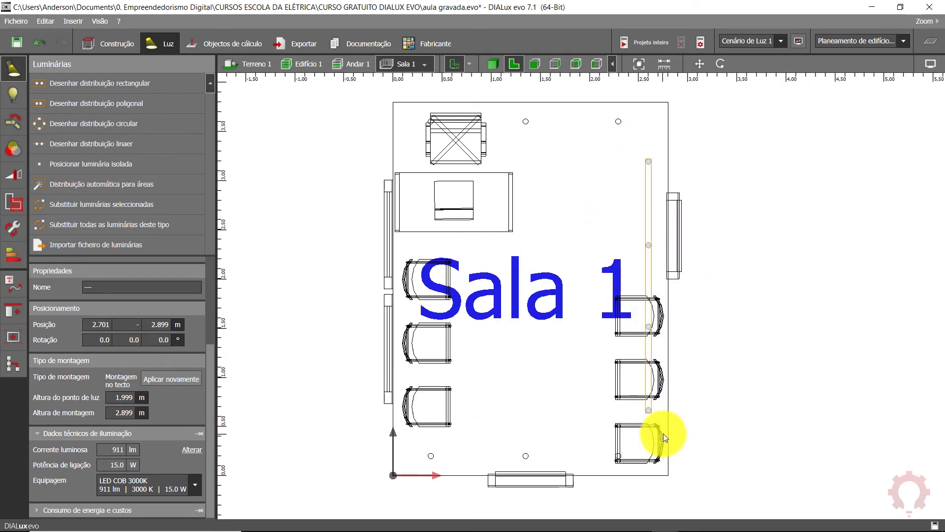
key(ctrl+v)
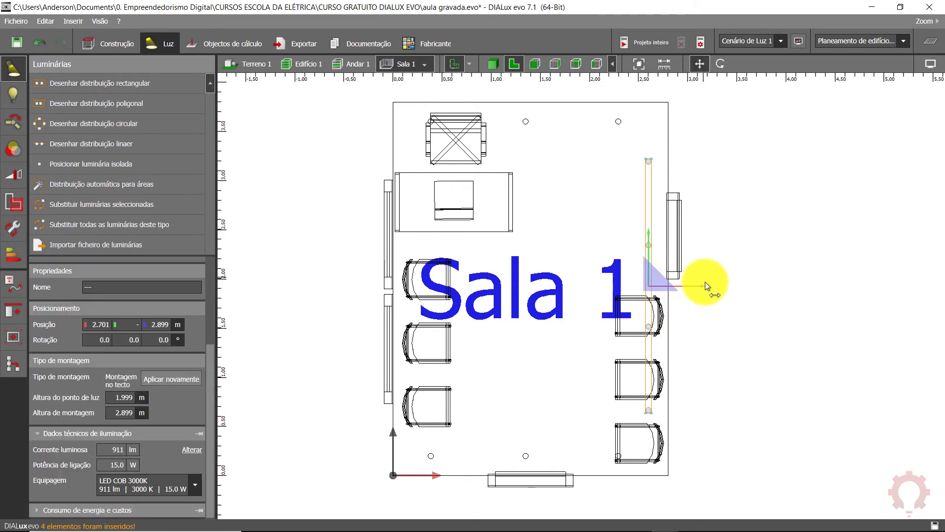
drag(705, 285, 475, 291)
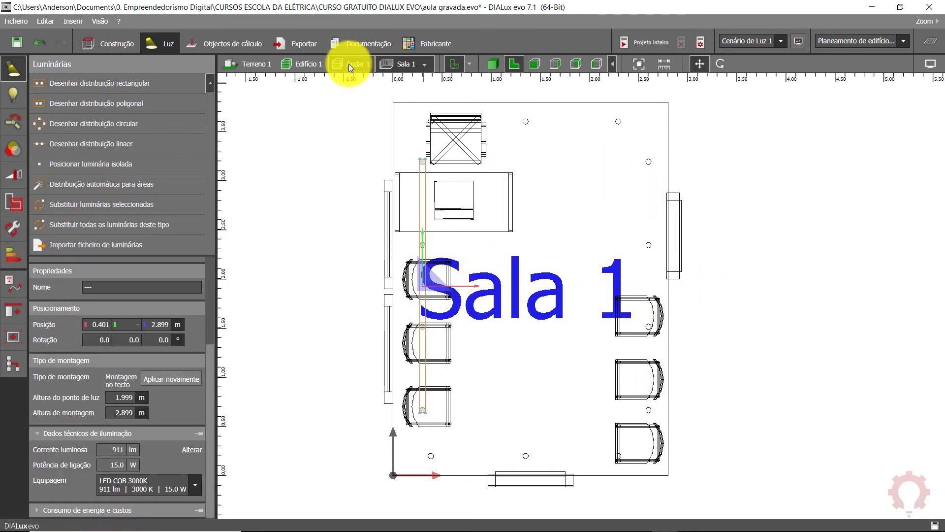
Return to the Andar 1 plan and move the horizontal 0.2 m auxiliary line straight across Sala 1 to the window-side wall
click(348, 64)
scroll(695, 153, up, 4)
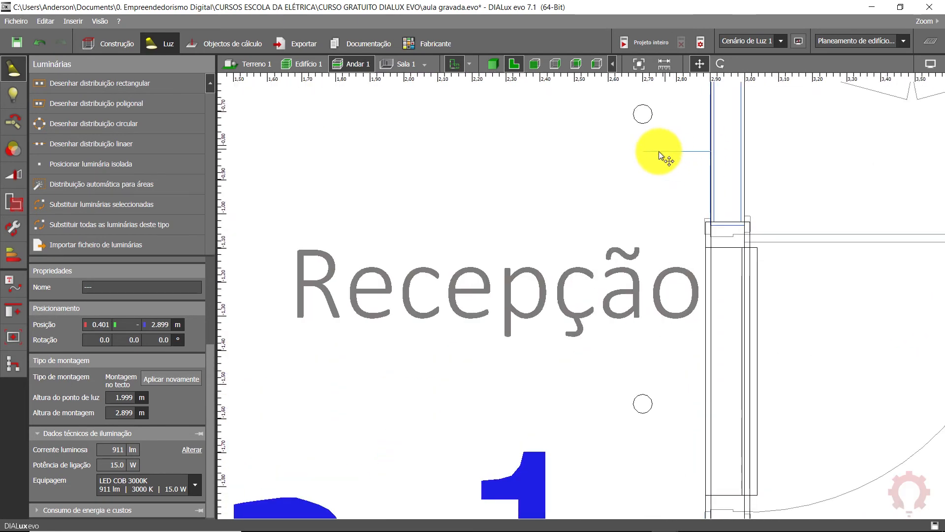
click(659, 150)
scroll(655, 160, down, 2)
click(699, 64)
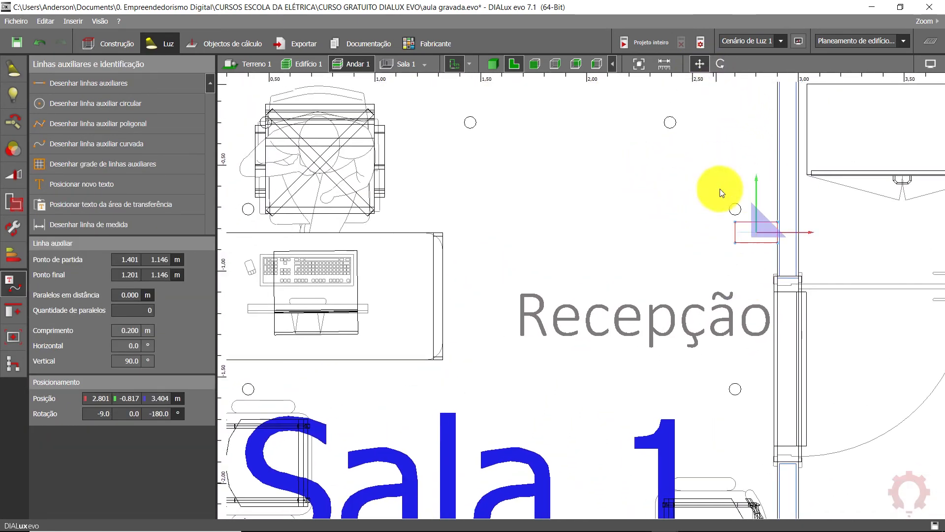
scroll(781, 267, down, 2)
scroll(877, 261, up, 1)
drag(856, 262, 350, 261)
Fine-tune the auxiliary line's position to x = 0.200 m so that its end meets the window-side wall's inner line
scroll(295, 258, up, 8)
click(568, 253)
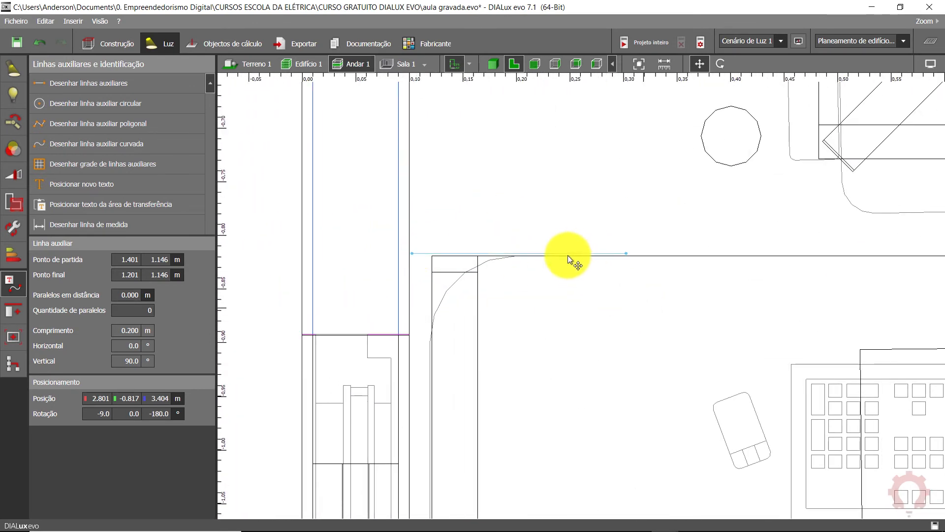
click(698, 63)
drag(574, 253, 570, 252)
scroll(588, 288, down, 4)
scroll(593, 303, up, 3)
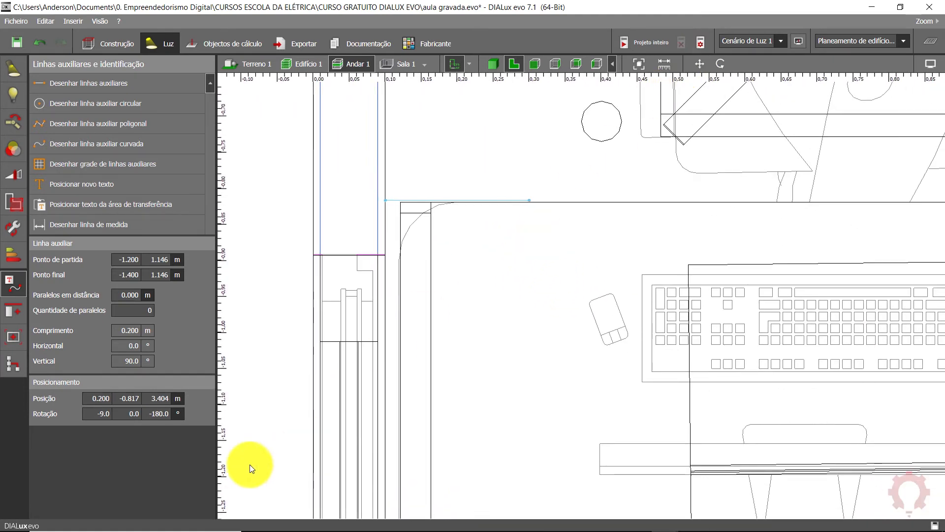
Draw a vertical auxiliary line about 2.9 m long from the inner end of the horizontal 0.2 m line, parallel to the window-side wall
click(87, 82)
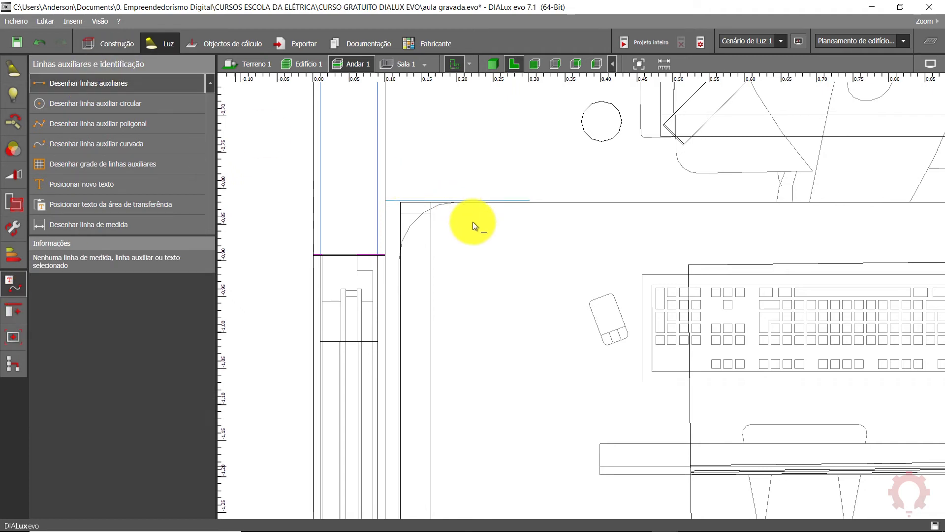
click(529, 200)
scroll(530, 199, up, 3)
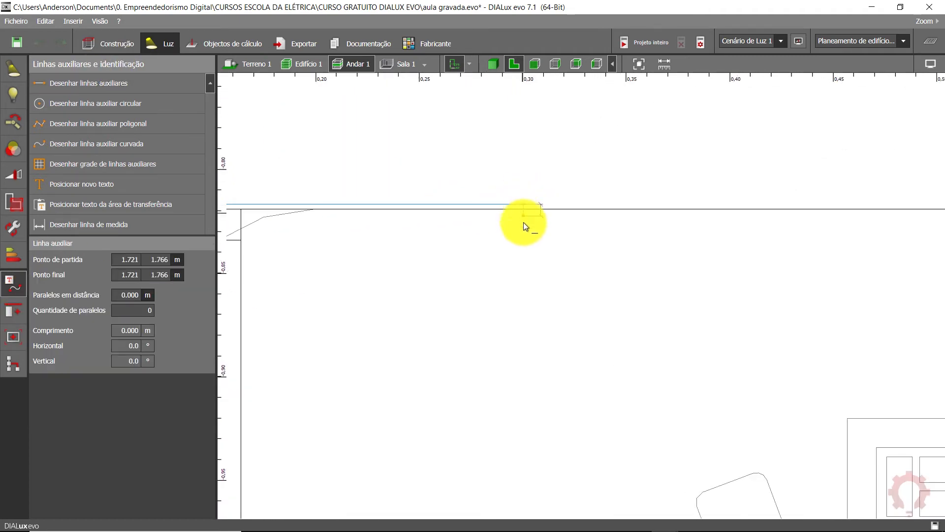
scroll(524, 226, down, 6)
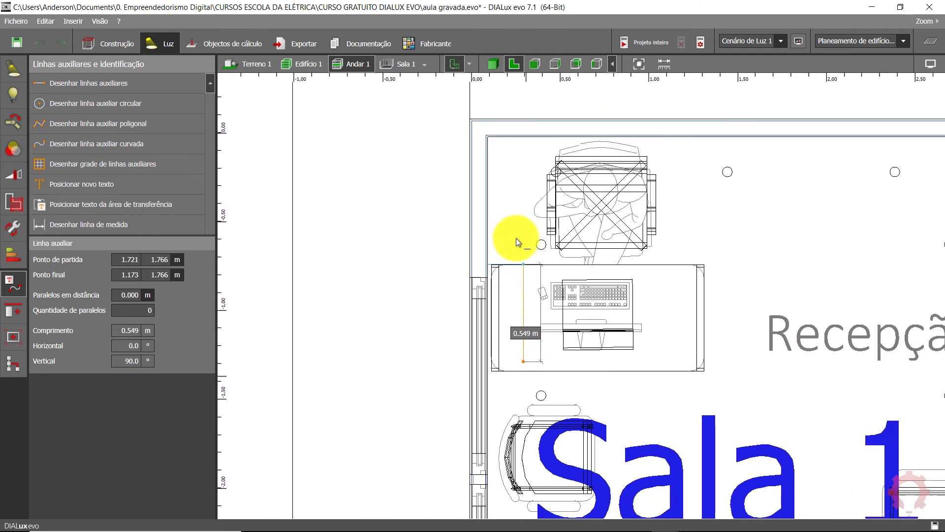
middle_drag(516, 238, 509, 175)
scroll(509, 175, down, 2)
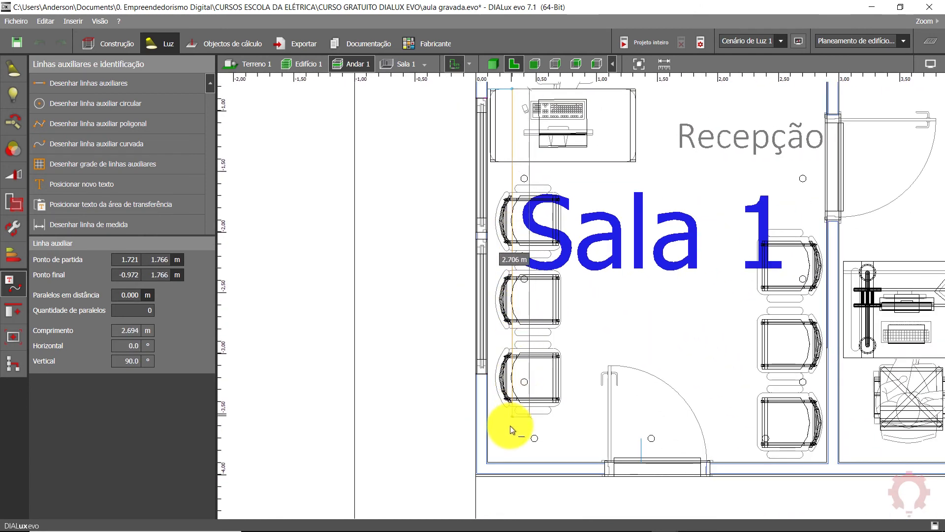
click(512, 440)
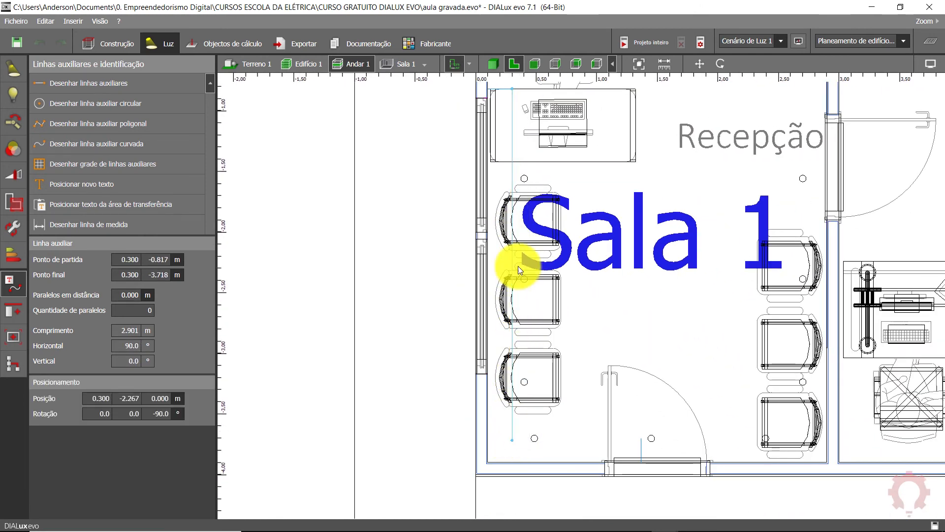
mouse_move(510, 87)
mouse_down()
mouse_move(574, 327)
mouse_move(573, 391)
mouse_move(566, 364)
mouse_up()
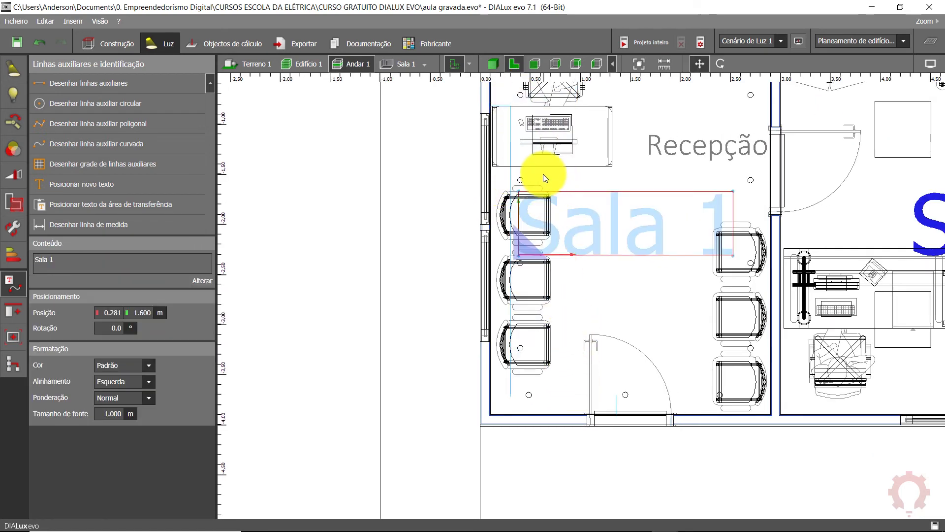
scroll(526, 228, up, 3)
click(526, 228)
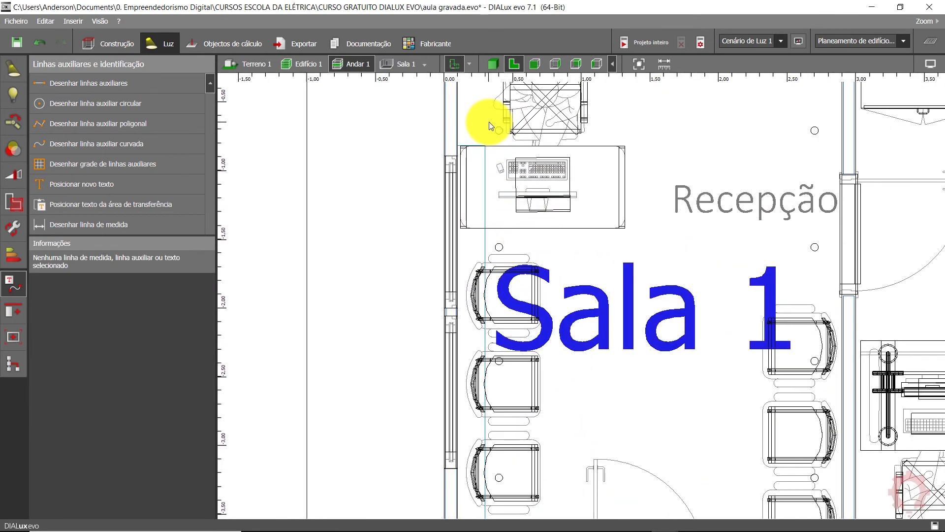
Select the column of four luminaires near the window-side wall and move it horizontally onto the vertical auxiliary line at x = 0.300 m
click(13, 62)
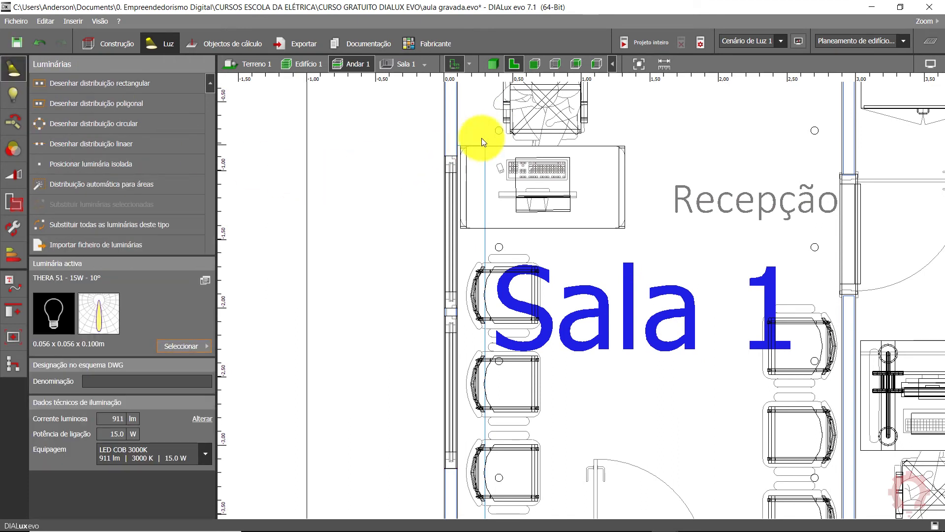
drag(492, 118, 546, 499)
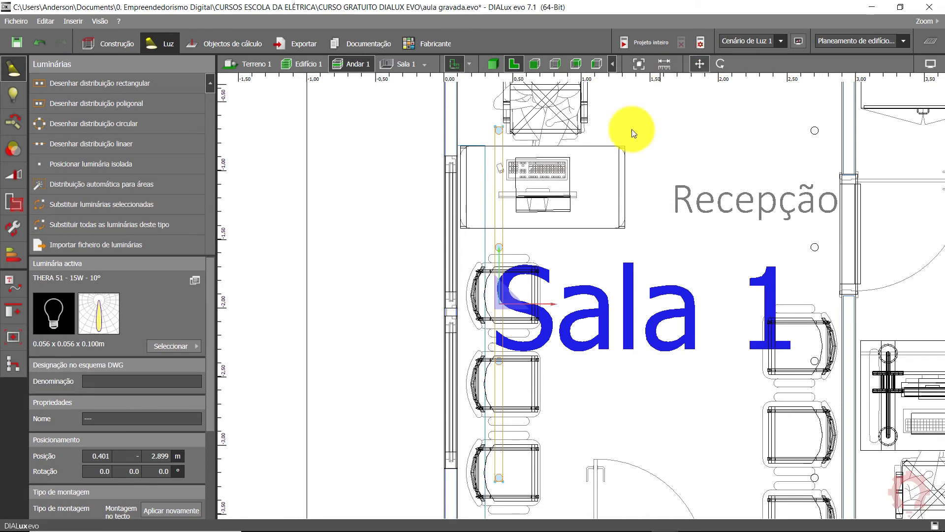
scroll(492, 328, up, 8)
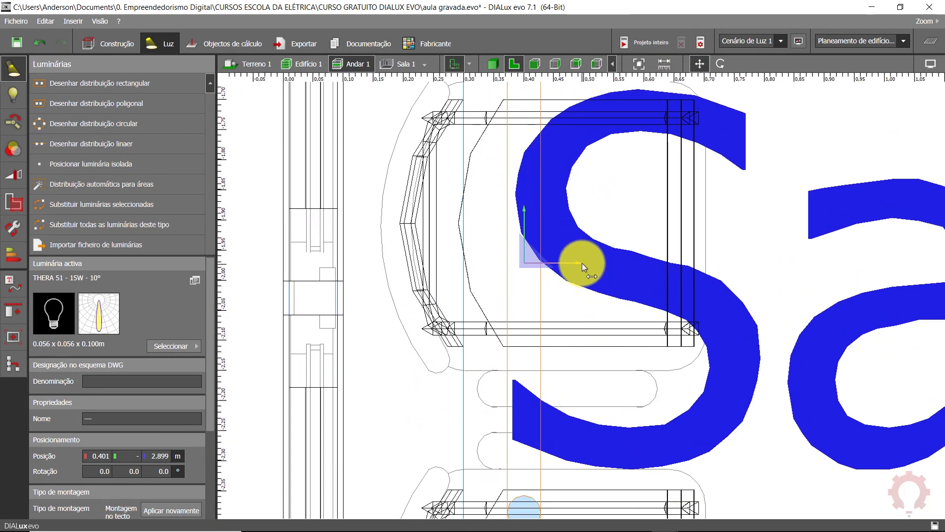
drag(580, 262, 521, 269)
scroll(522, 268, down, 8)
scroll(497, 211, up, 10)
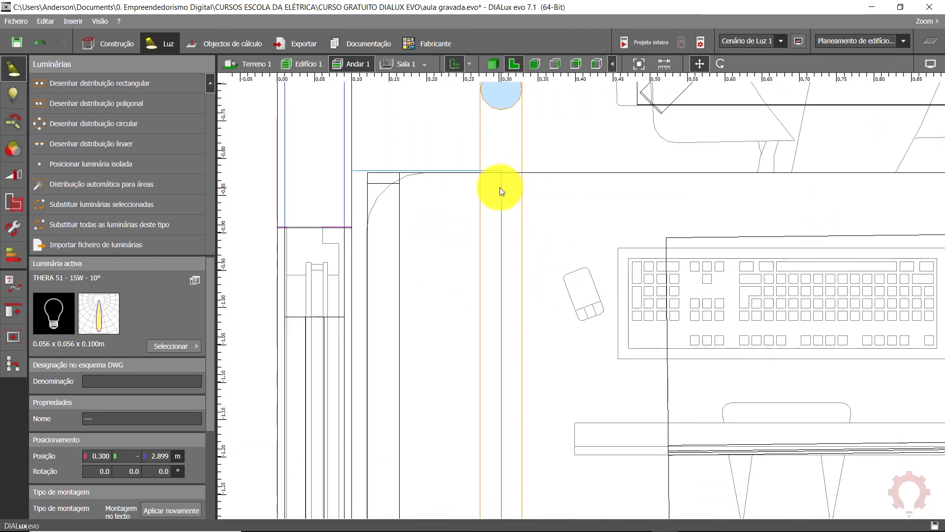
Delete the auxiliary lines used for spacing along the window-side wall of Sala 1
click(500, 187)
key(Delete)
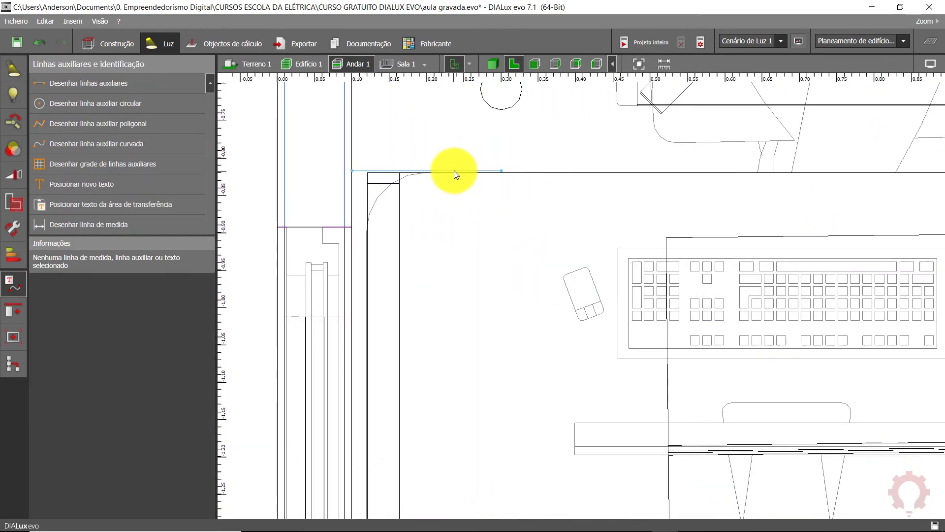
scroll(472, 197, down, 10)
scroll(522, 230, down, 2)
scroll(497, 224, up, 4)
Examine the luminaire arrangement around Sala 1 in 3D, from above the building and from inside looking up at the ceiling
click(493, 64)
drag(514, 216, 574, 141)
click(638, 64)
drag(601, 258, 475, 363)
scroll(447, 290, up, 3)
middle_drag(447, 288, 485, 247)
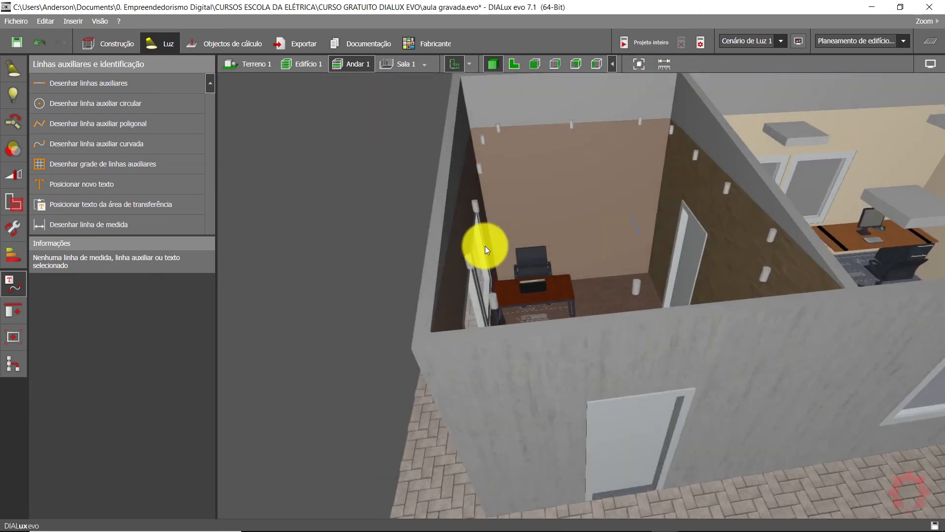
scroll(486, 244, up, 3)
scroll(495, 244, down, 2)
right_drag(543, 299, 553, 332)
scroll(590, 270, up, 4)
right_drag(676, 340, 318, 311)
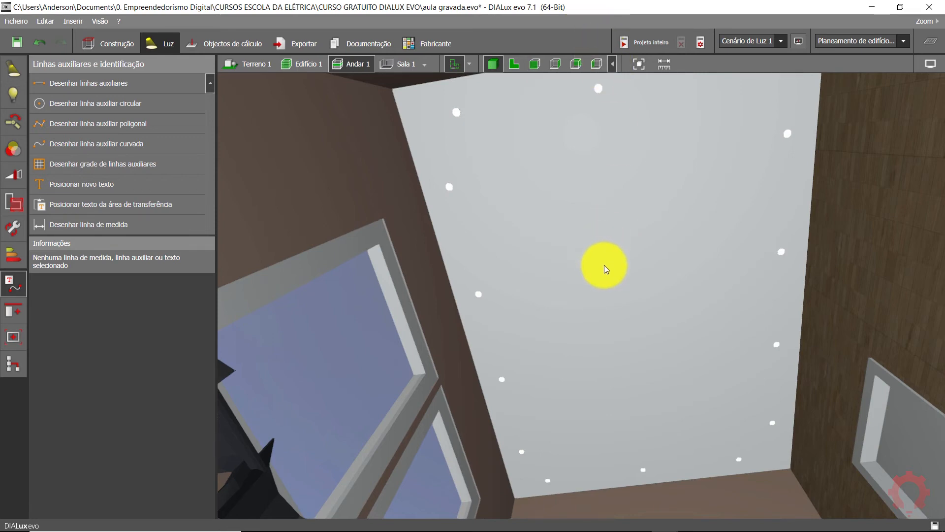
Select the middle luminaire near the back wall in the floor plan and review its lamp power and colour temperature
click(518, 64)
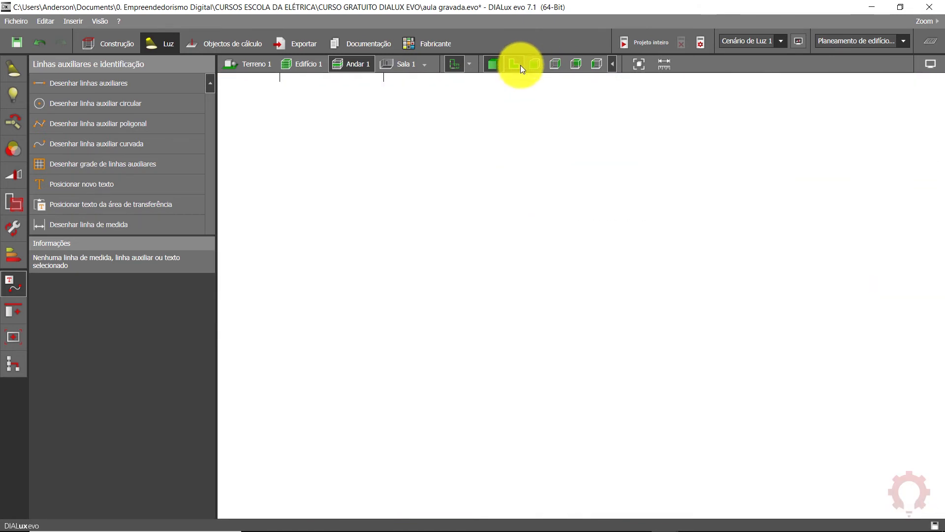
scroll(586, 249, up, 5)
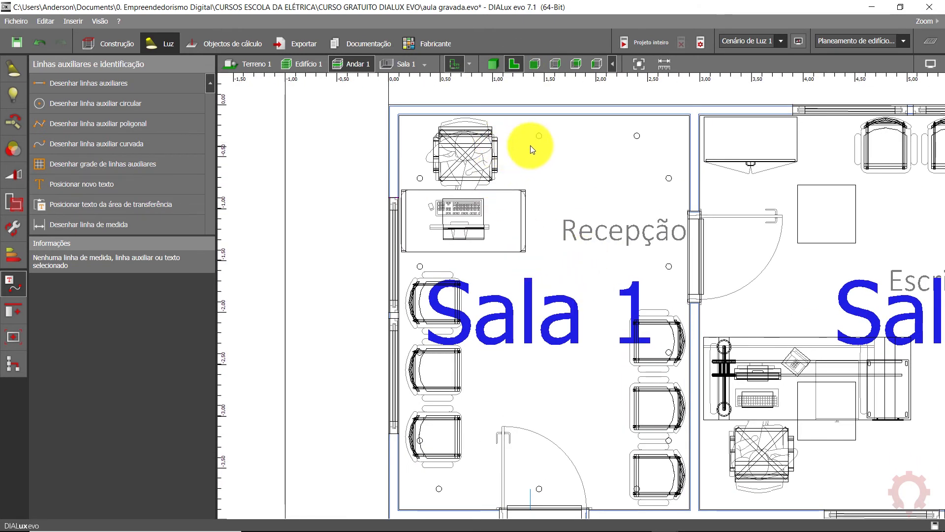
click(539, 136)
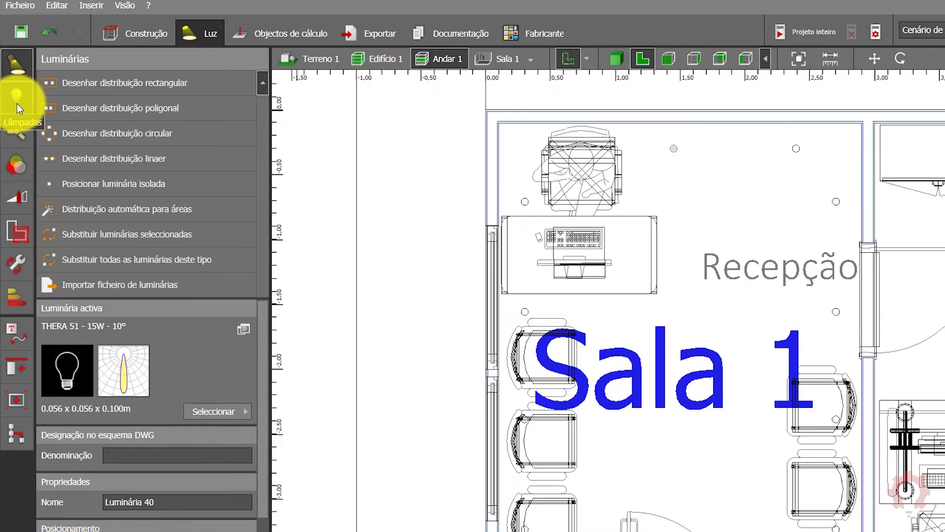
click(17, 104)
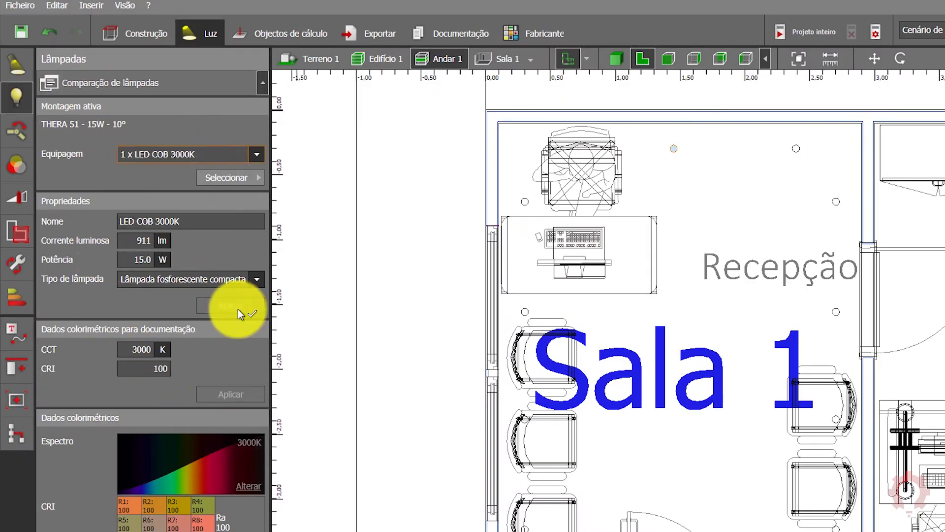
click(144, 349)
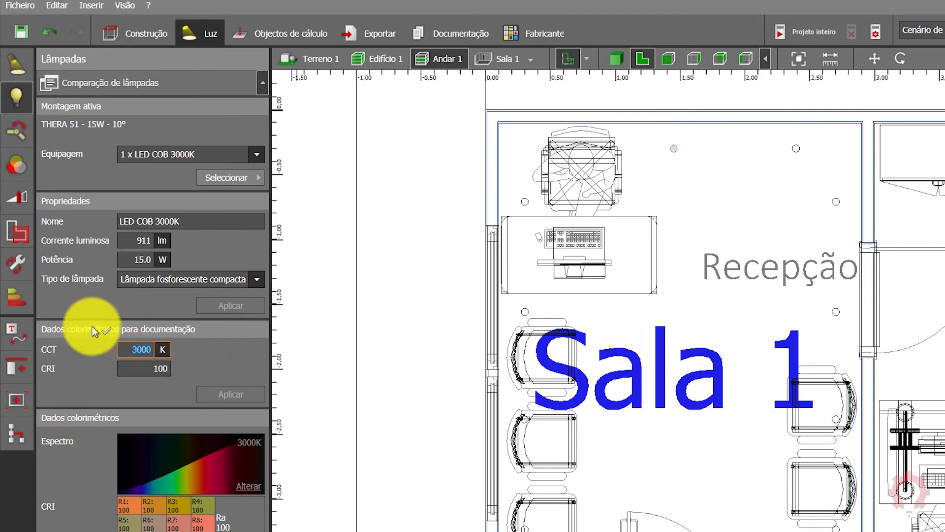
click(144, 259)
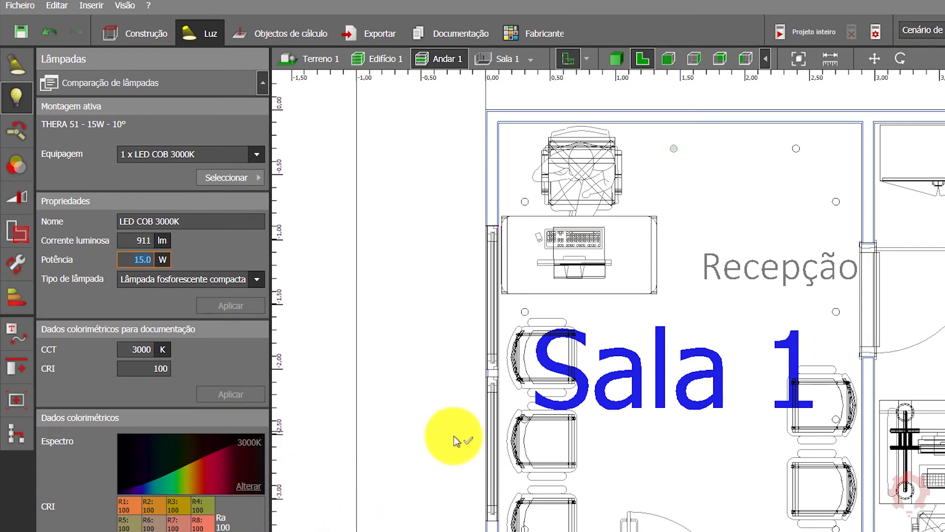
click(140, 348)
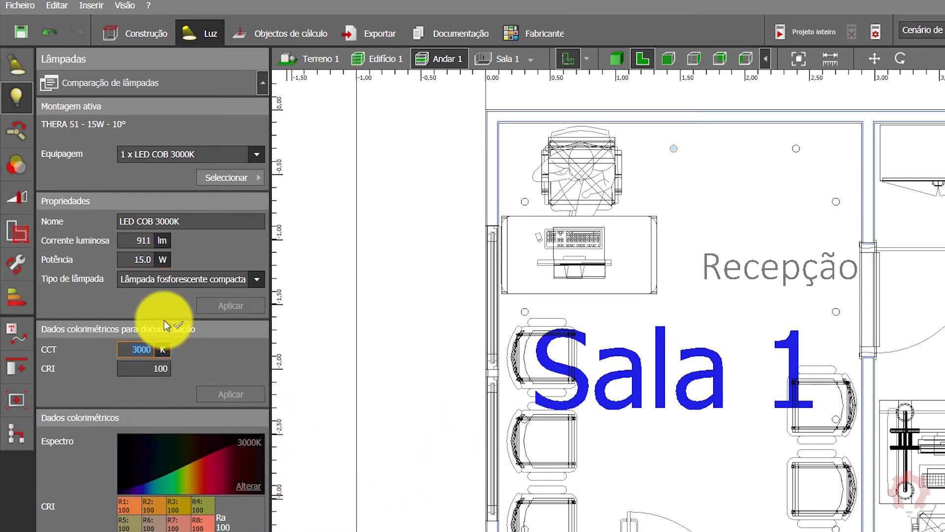
Return to the 3D view of the whole floor and delete the remaining auxiliary line floating in Sala 1
click(617, 60)
scroll(656, 247, down, 2)
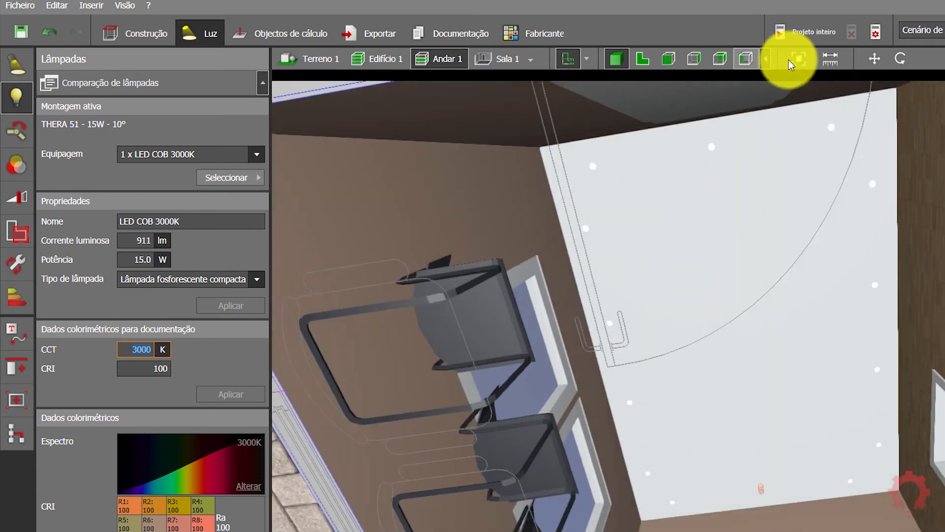
click(799, 61)
drag(628, 430, 588, 431)
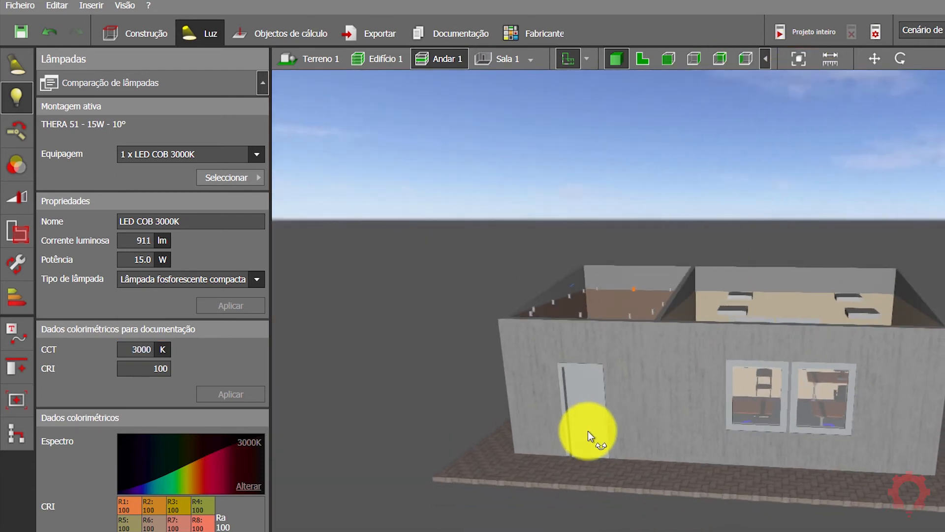
click(450, 329)
scroll(591, 302, up, 5)
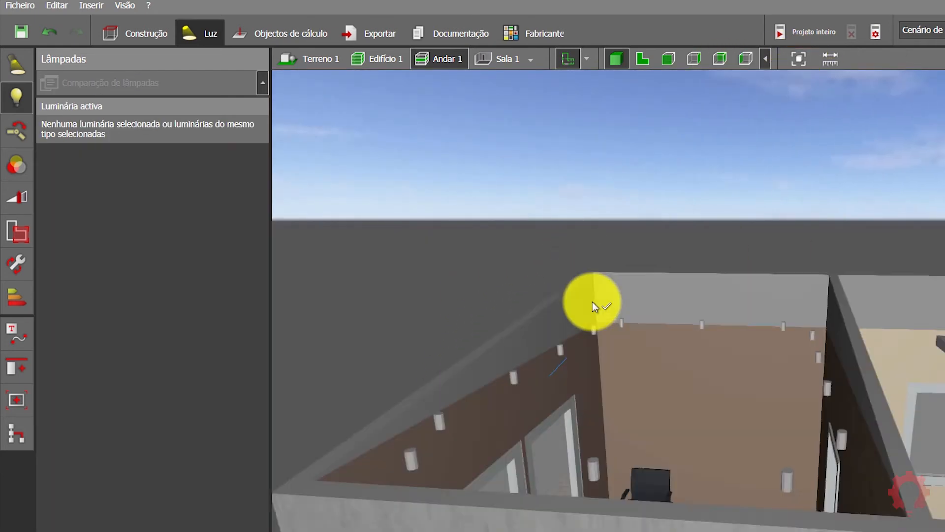
scroll(549, 398, up, 1)
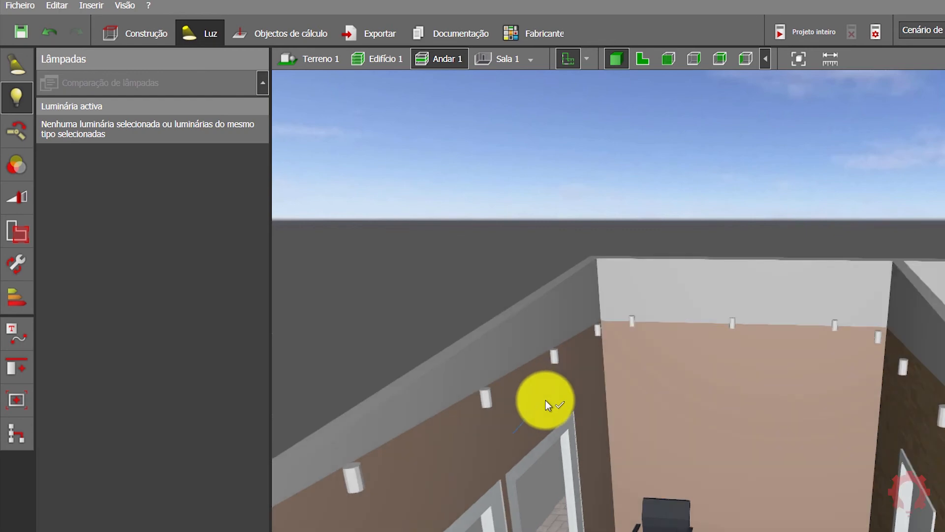
click(546, 404)
click(639, 413)
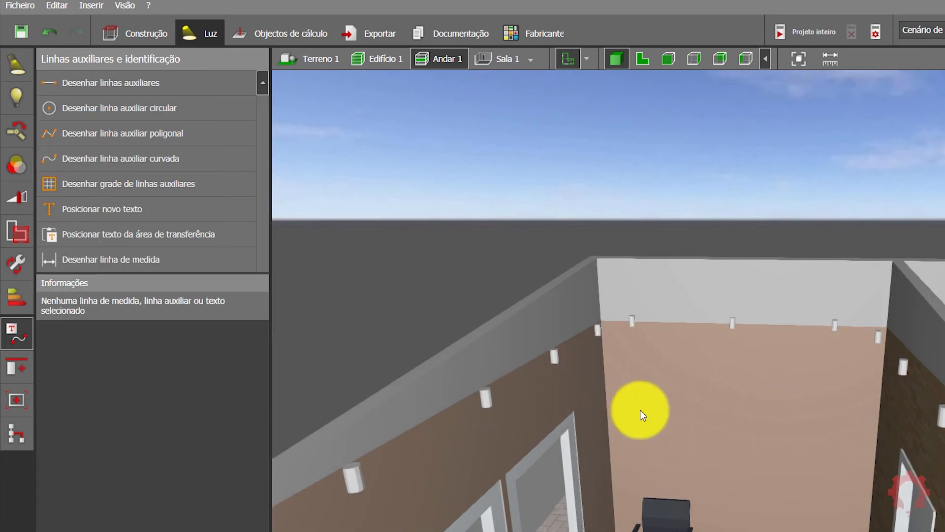
Calculate the lighting for the entire project and hide the results summary
scroll(660, 438, down, 2)
click(807, 38)
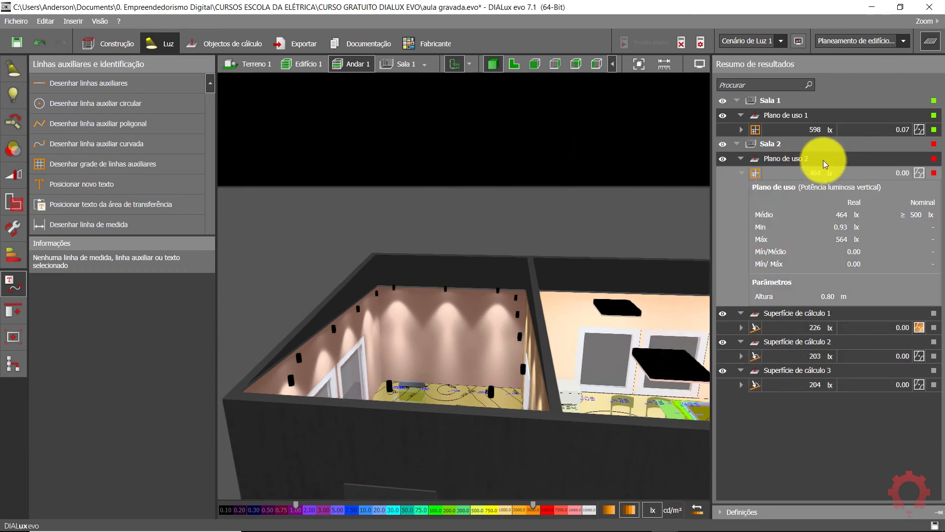
click(927, 45)
Examine the calculated lighting from above the building, and in the Sala 1 room view over the ceiling, desk and chairs
right_drag(634, 376, 528, 412)
scroll(510, 406, up, 2)
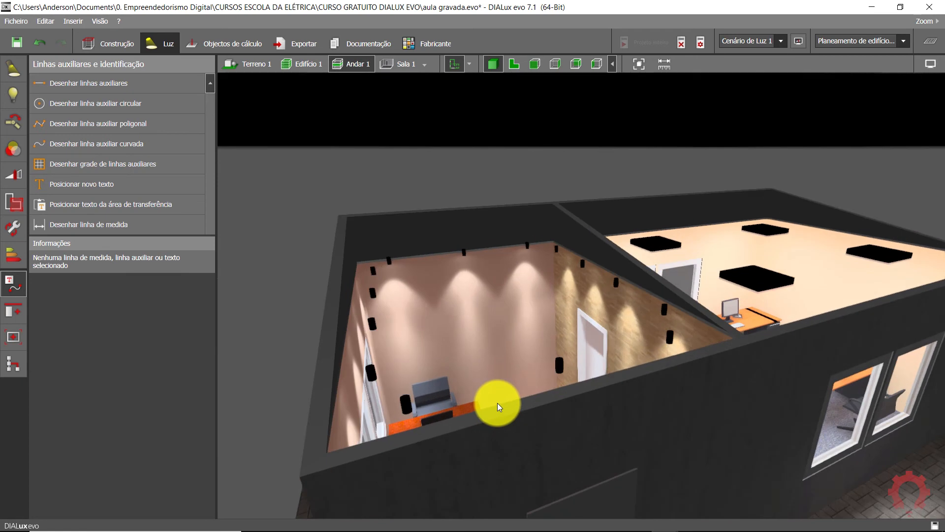
click(400, 64)
right_drag(524, 390, 559, 158)
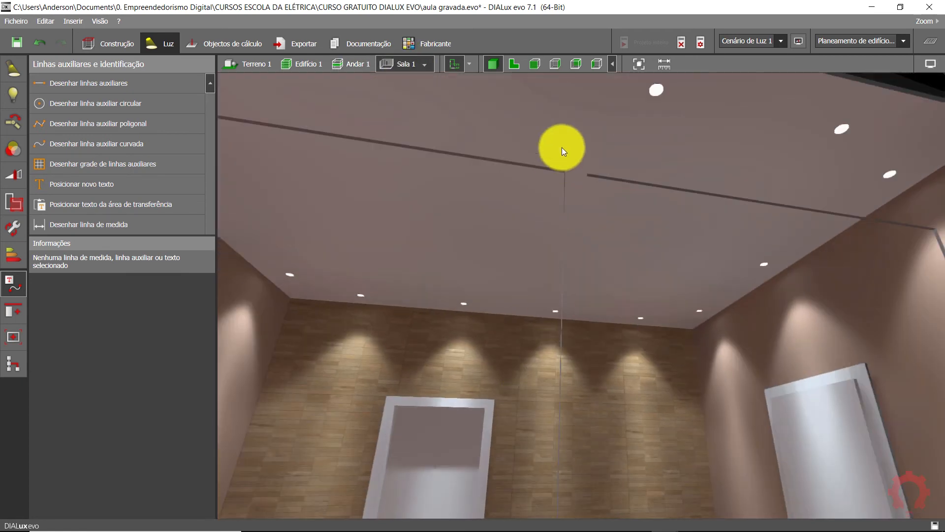
click(638, 64)
right_drag(633, 333, 601, 348)
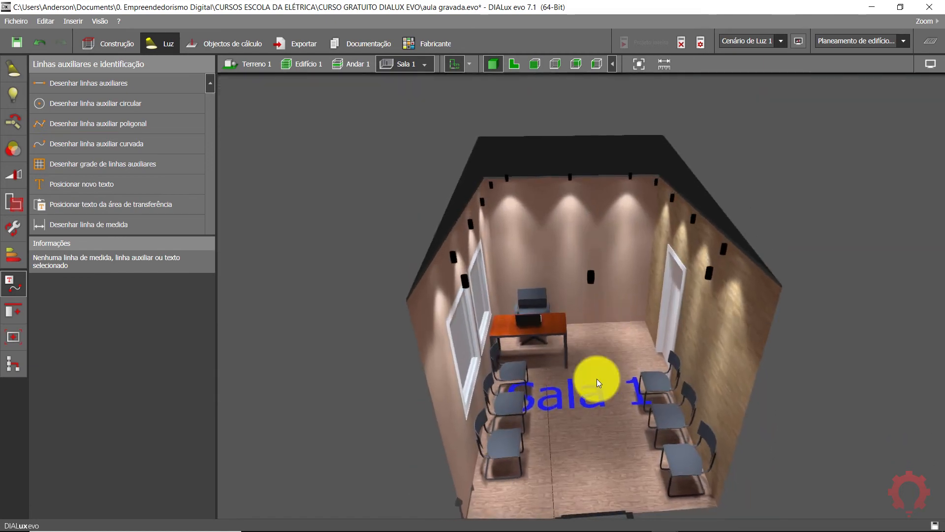
scroll(595, 369, up, 3)
scroll(591, 378, up, 3)
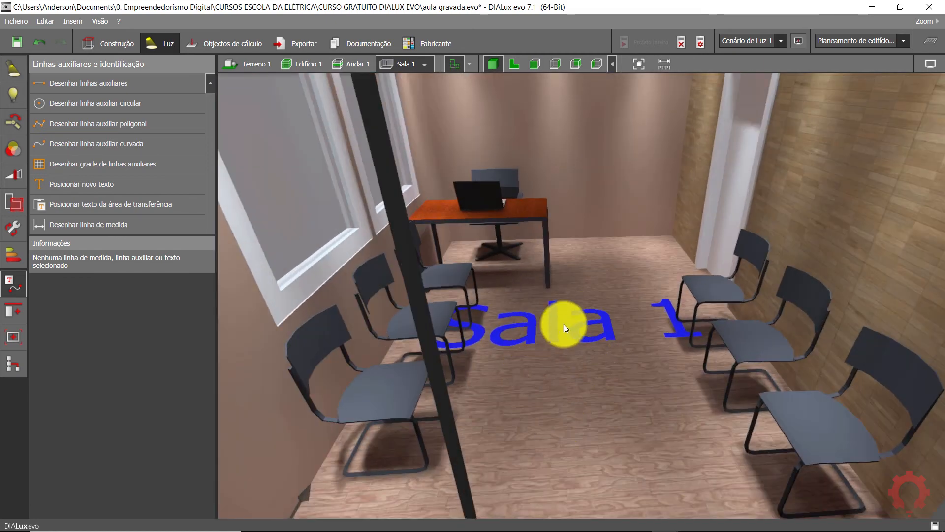
Examine the luminaires' light cones on Sala 1's wood-clad wall and entrance-door wall from inside the room
scroll(604, 393, down, 5)
right_drag(602, 393, 590, 187)
scroll(590, 189, up, 1)
middle_drag(590, 191, 598, 275)
scroll(597, 274, up, 4)
right_drag(610, 373, 656, 166)
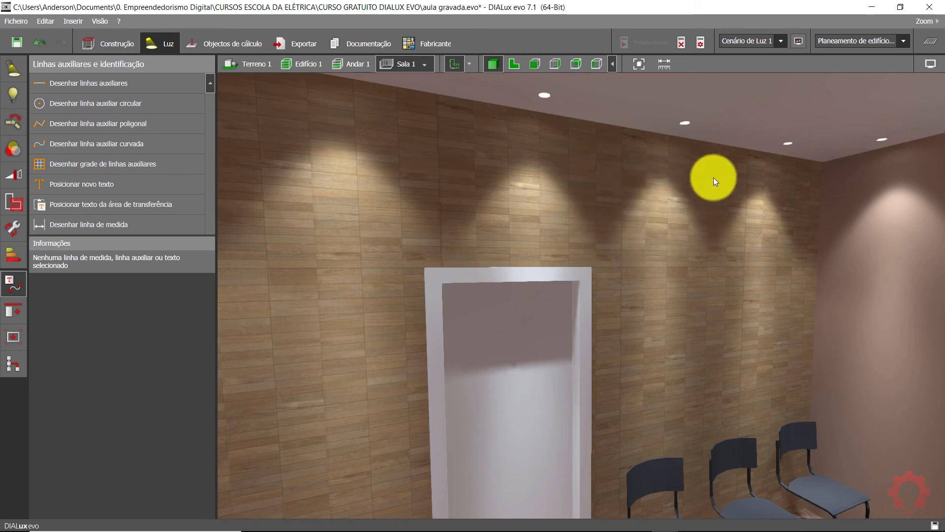
right_drag(713, 180, 724, 312)
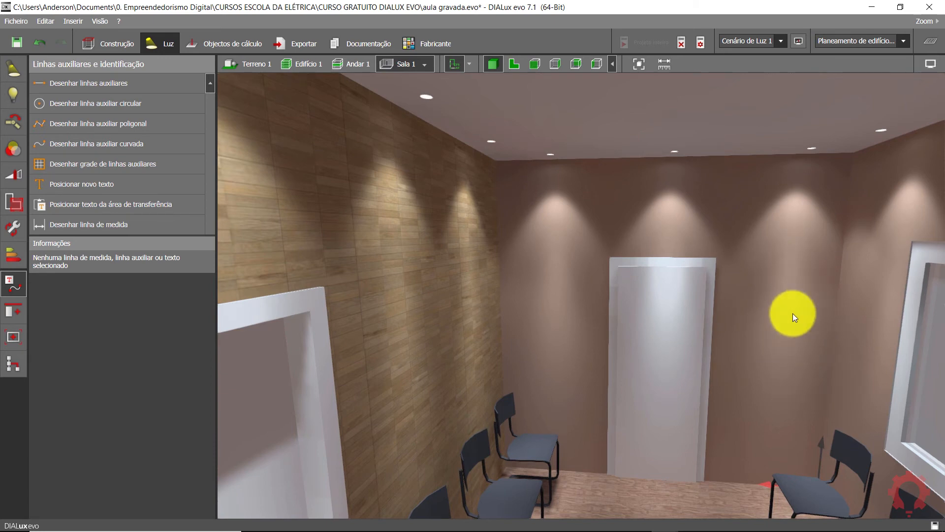
right_drag(787, 321, 766, 297)
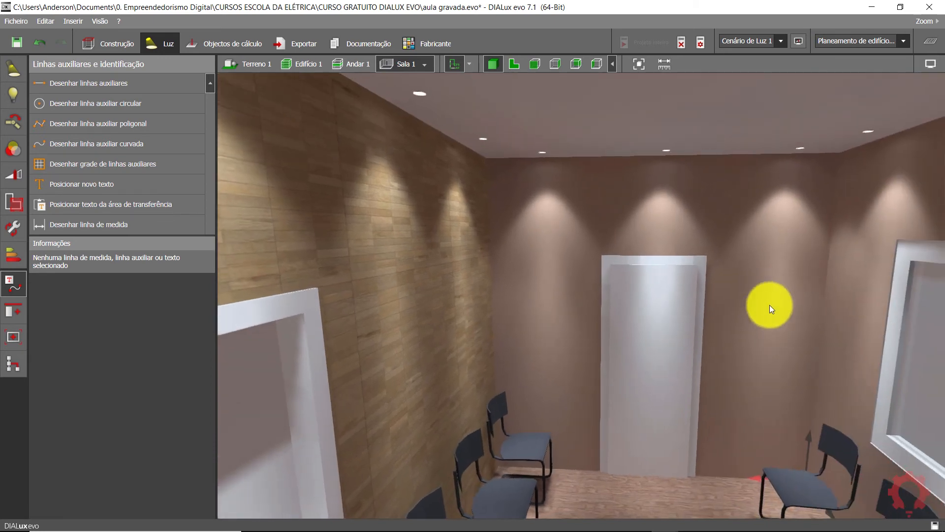
right_drag(734, 354, 653, 238)
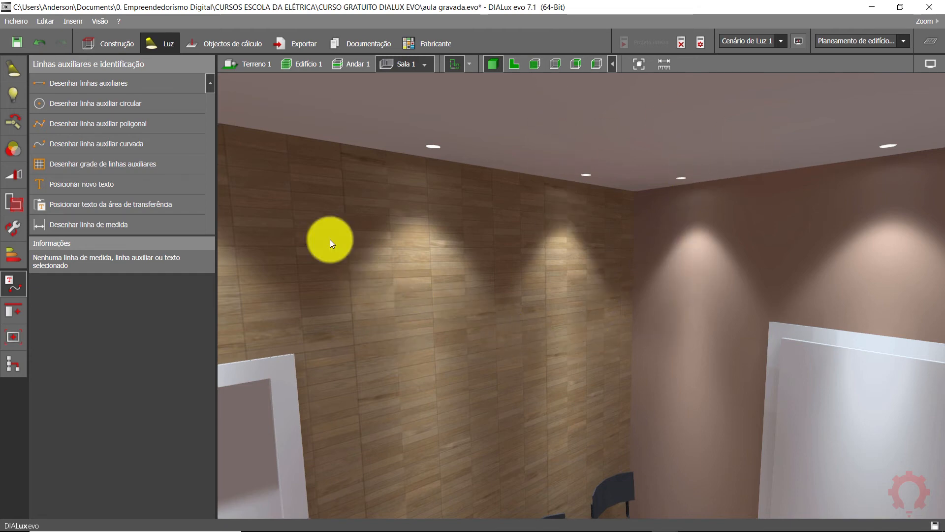
Examine the light cones around the corner where the wood-clad wall meets the entrance-door wall, and return to the overall room view
drag(458, 305, 514, 298)
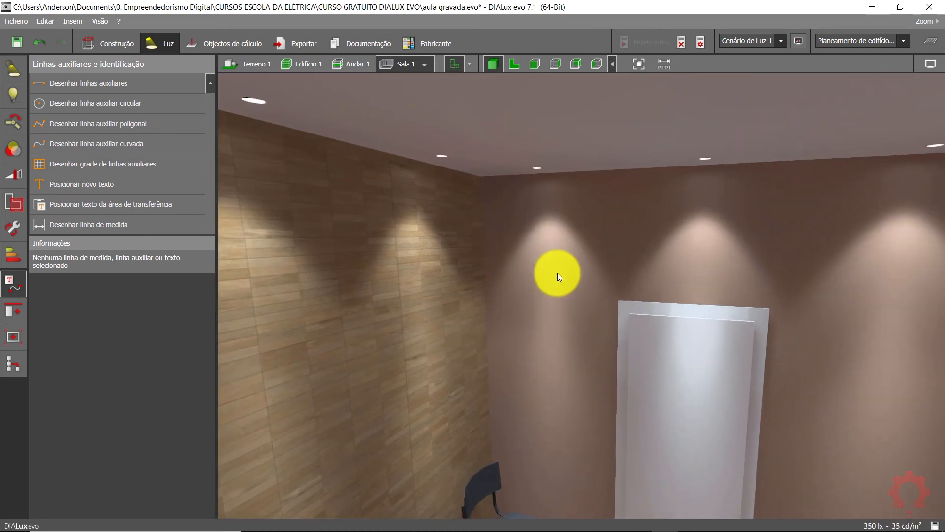
drag(557, 323, 459, 295)
drag(590, 261, 580, 220)
click(631, 64)
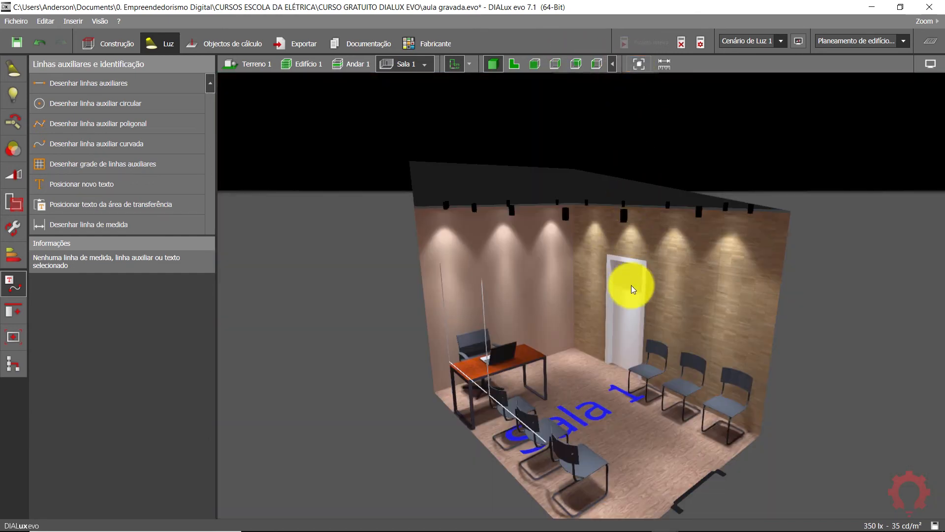
Examine the lighting and shadows on the floor, the chairs beneath the windows and the desk of Sala 1
drag(629, 342, 563, 351)
right_drag(564, 350, 507, 410)
scroll(641, 330, up, 3)
right_drag(491, 373, 547, 384)
middle_drag(552, 340, 562, 320)
scroll(563, 320, up, 2)
right_drag(575, 336, 583, 370)
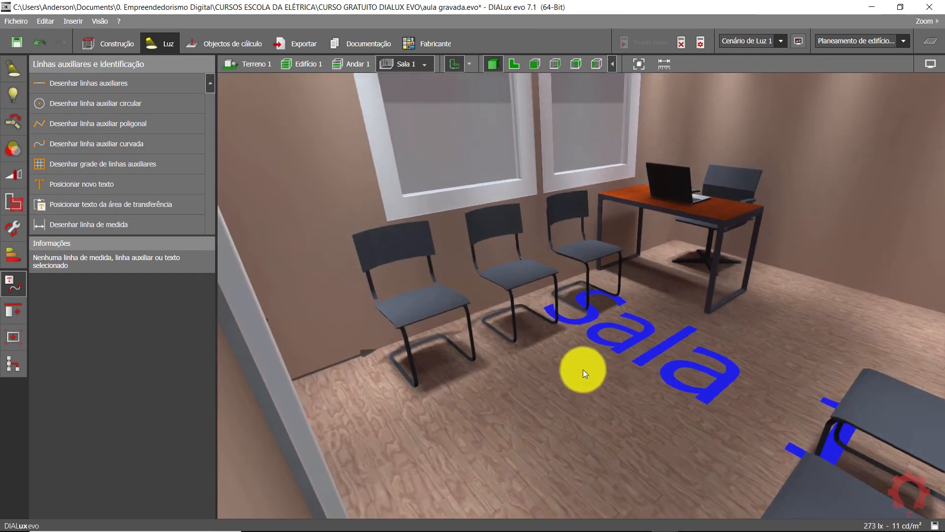
right_drag(527, 403, 641, 391)
Examine the whole of Sala 1 from behind the desk and from the opposite end, including doors, windows and ceiling lights
drag(640, 308, 535, 322)
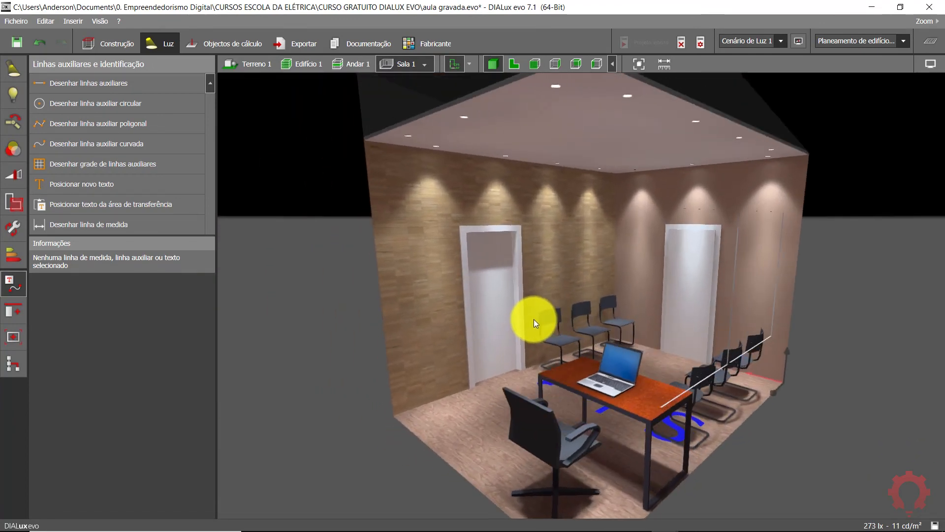
drag(568, 378, 559, 320)
middle_drag(559, 320, 548, 321)
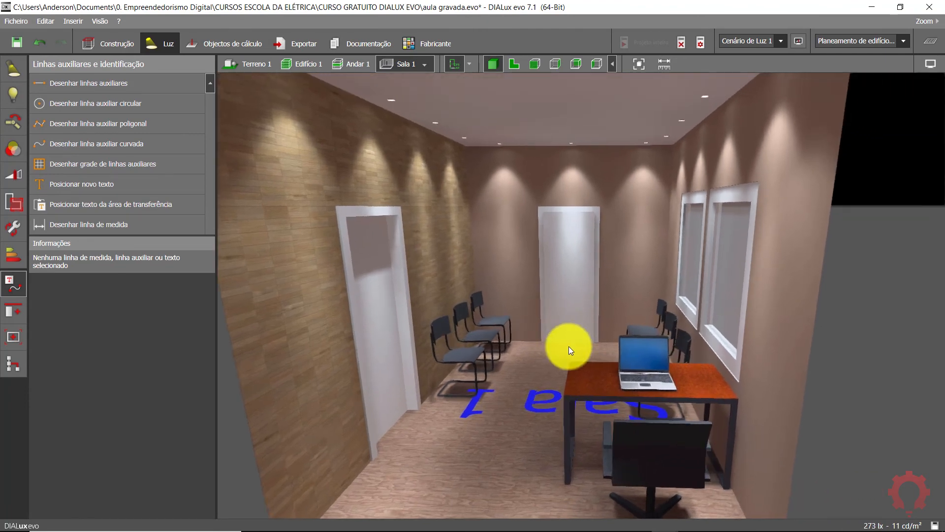
scroll(568, 347, up, 1)
scroll(568, 347, down, 2)
drag(571, 359, 548, 79)
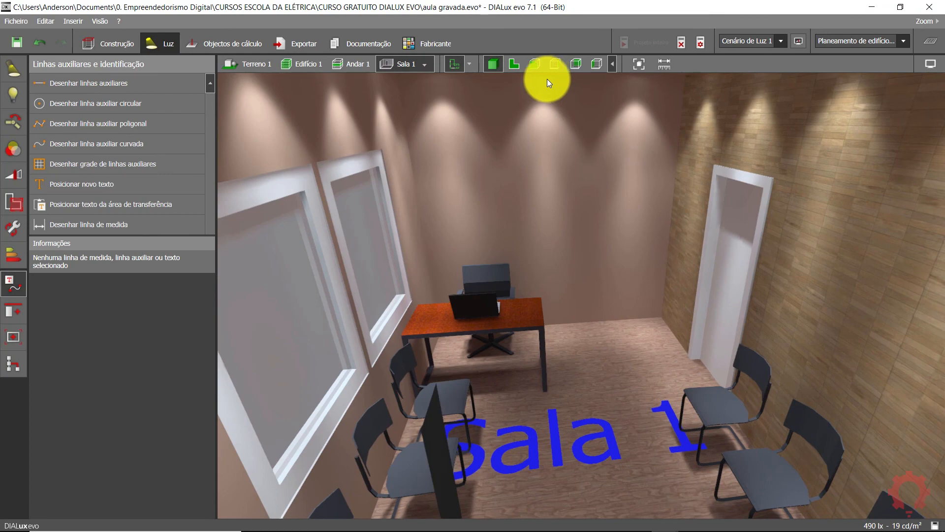
Show the floor plan of Andar 1 and make Aquarius PE Premium EBJNA 350mA (0921-Gba) the active luminaire
click(514, 65)
click(365, 63)
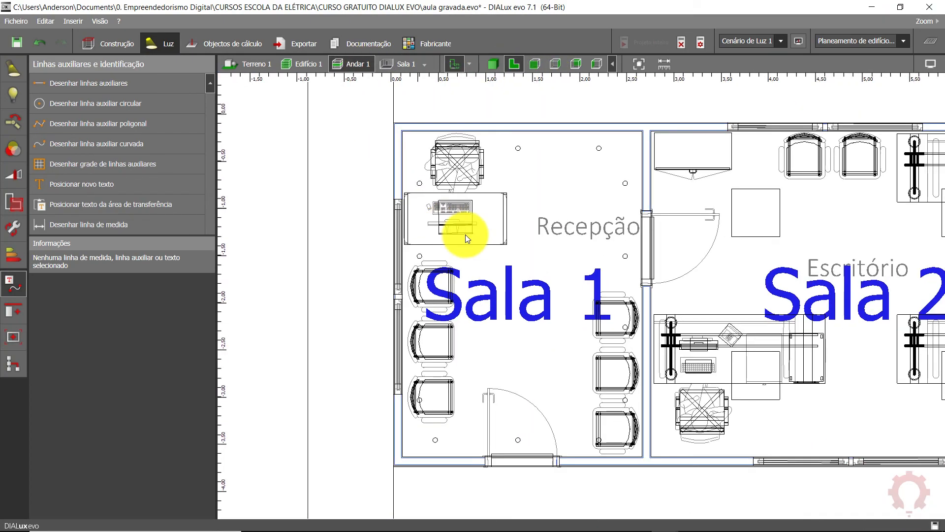
scroll(503, 208, up, 3)
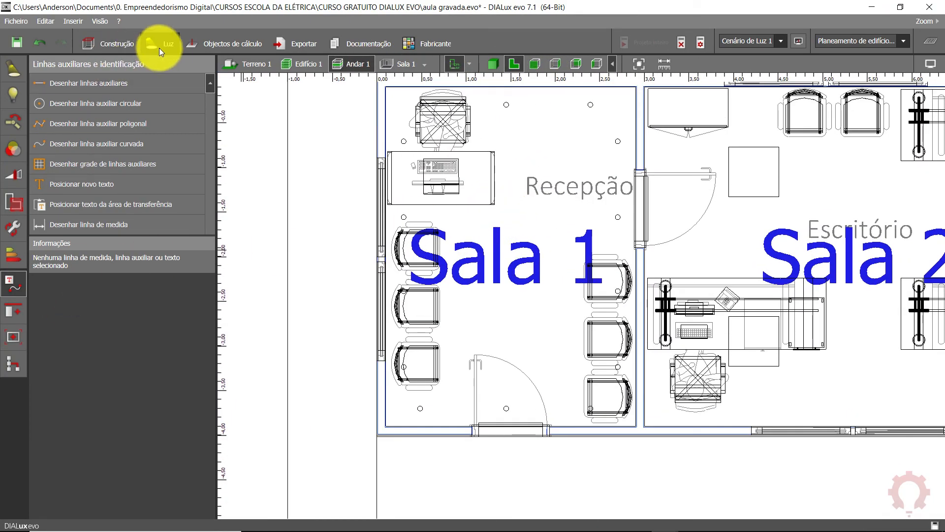
click(16, 78)
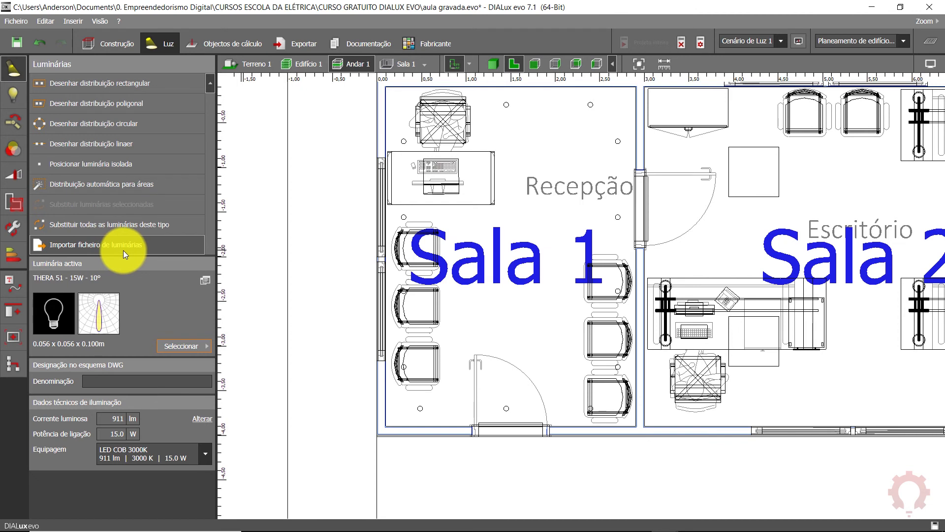
click(188, 346)
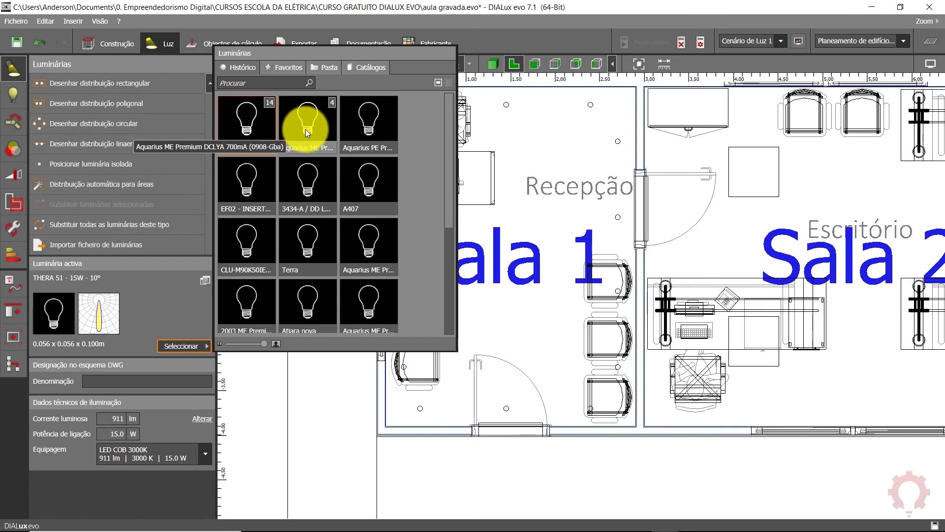
click(367, 123)
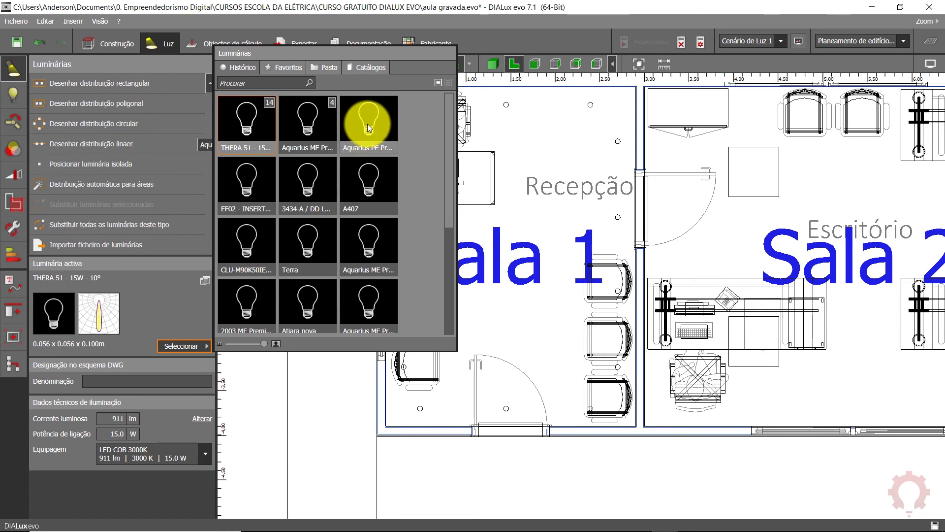
scroll(350, 234, down, 1)
scroll(400, 217, up, 3)
scroll(422, 274, down, 3)
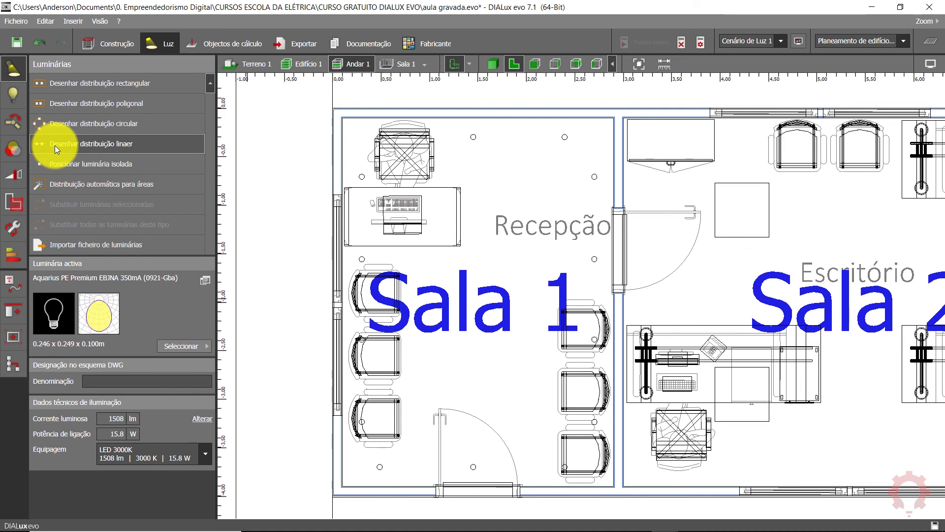
Draw a linear luminaire arrangement about 3.28 m long down the middle of Sala 1 and set its quantity to 2
click(74, 143)
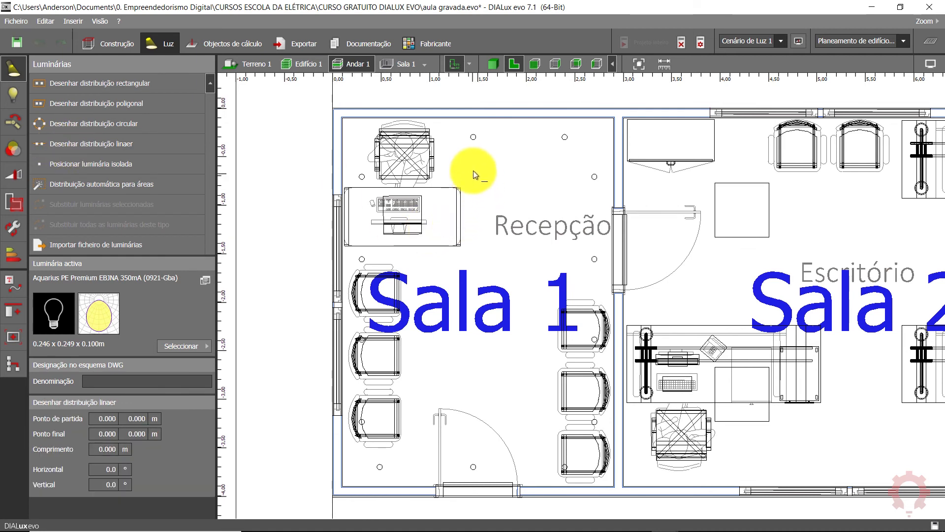
click(473, 138)
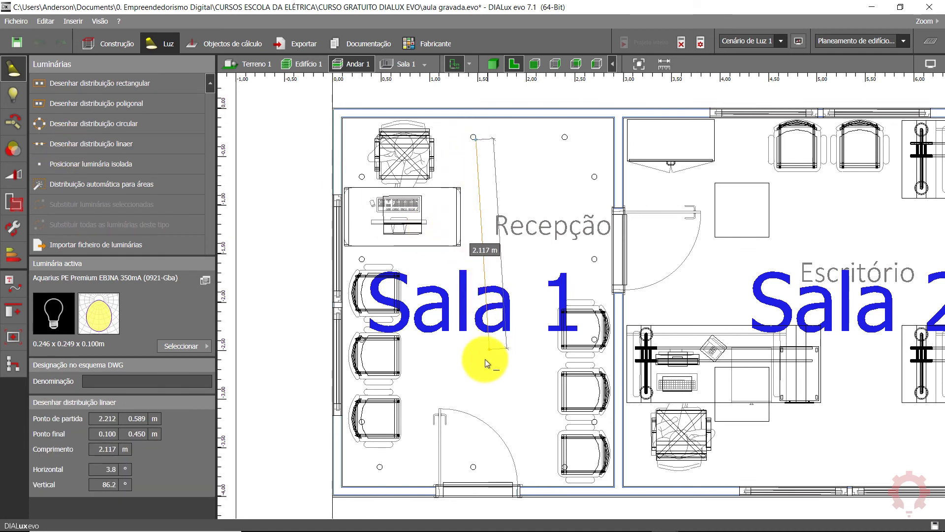
click(480, 457)
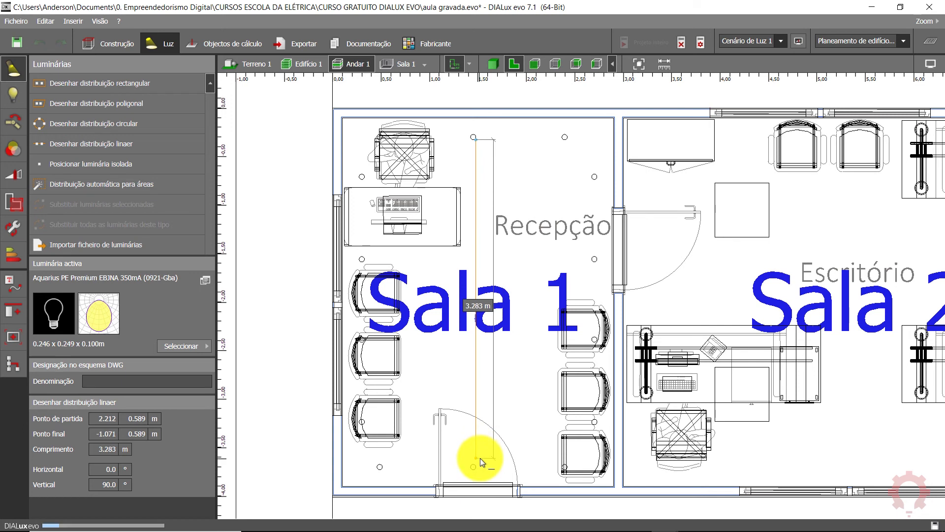
click(454, 296)
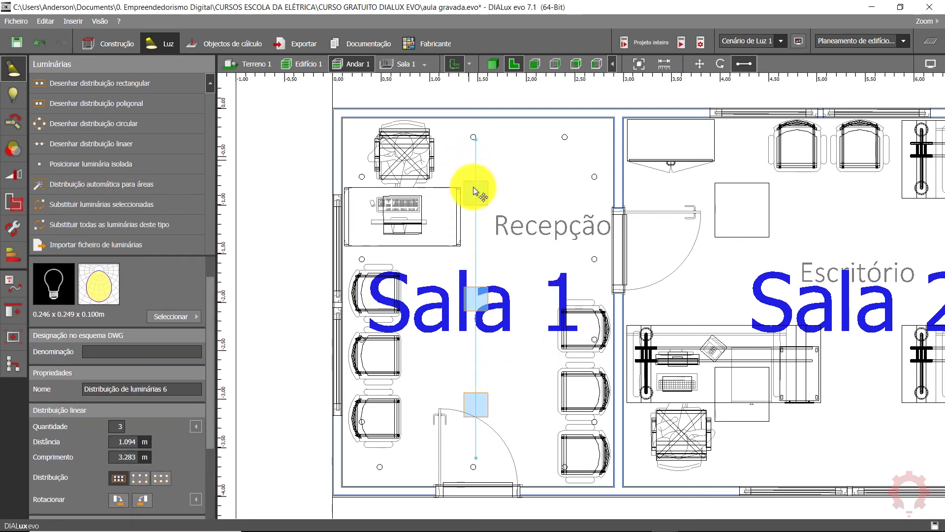
middle_drag(483, 384, 489, 353)
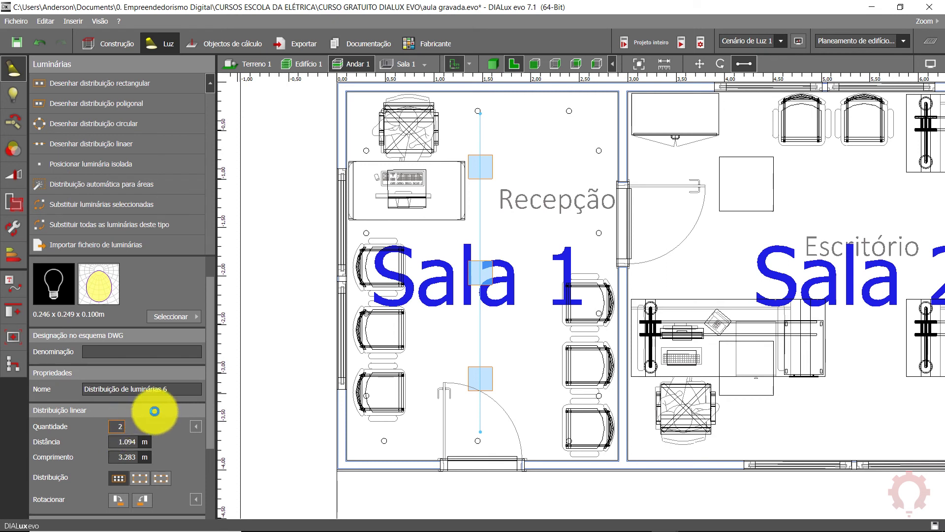
key(Return)
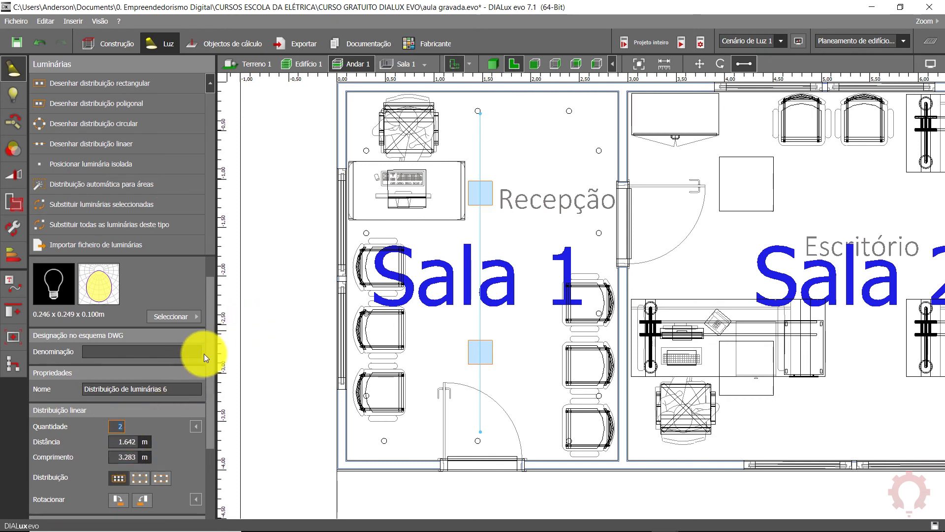
In the 3D room view of Sala 1, set the mounting height of the two-luminaire linear arrangement to 2.899 m
scroll(204, 374, down, 3)
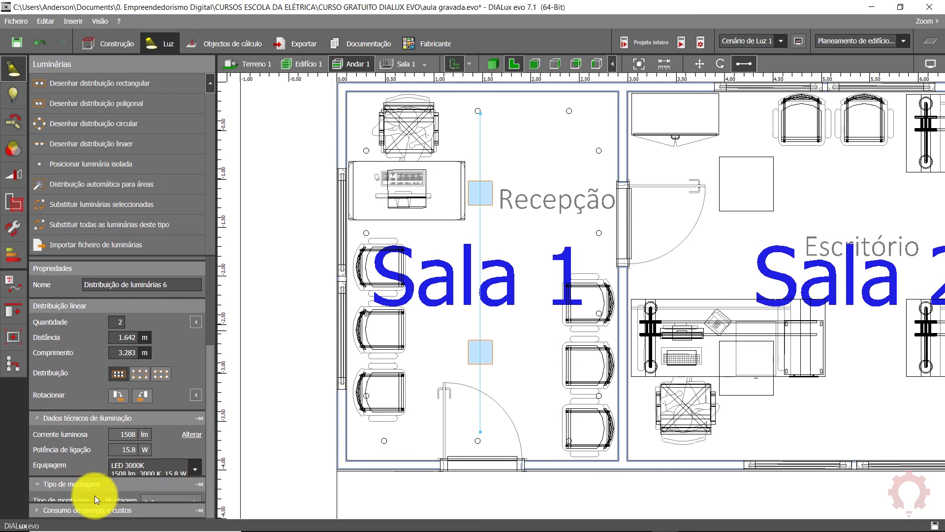
click(95, 494)
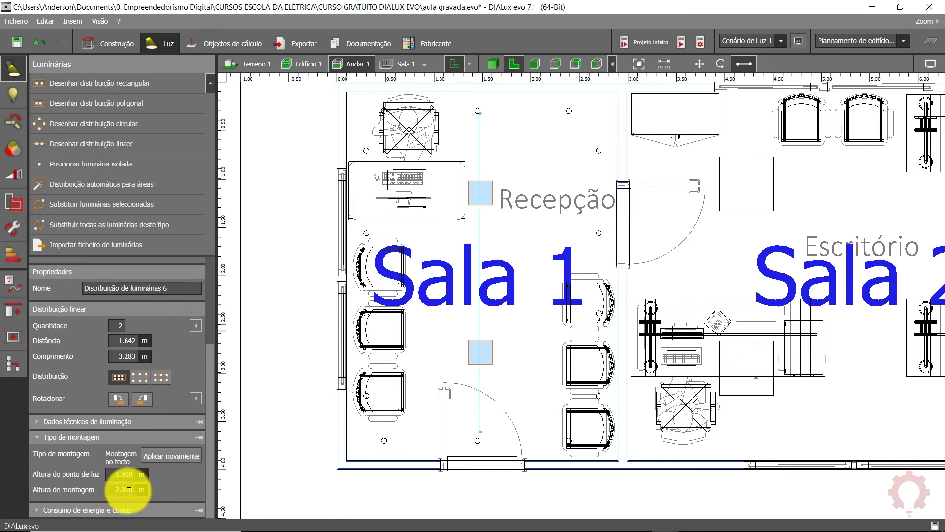
click(493, 63)
right_drag(497, 391, 431, 329)
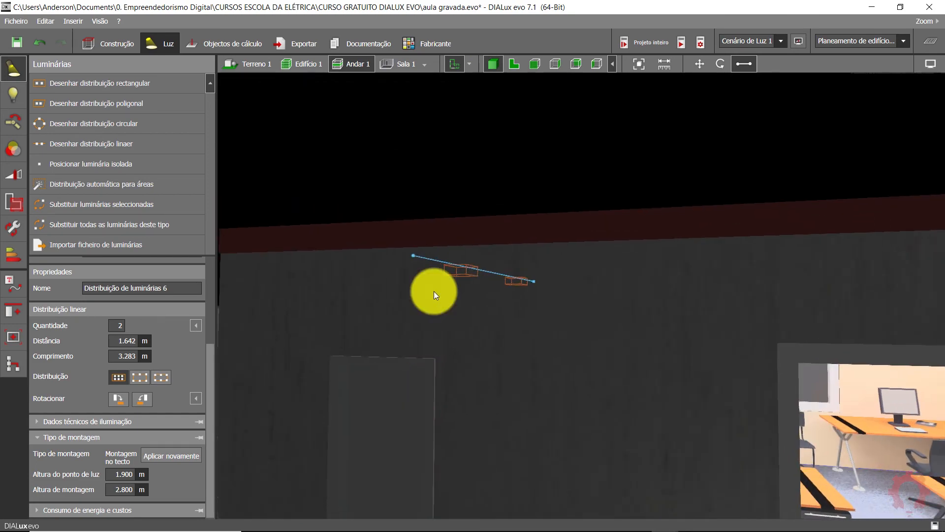
click(406, 64)
right_drag(501, 387, 530, 164)
click(451, 114)
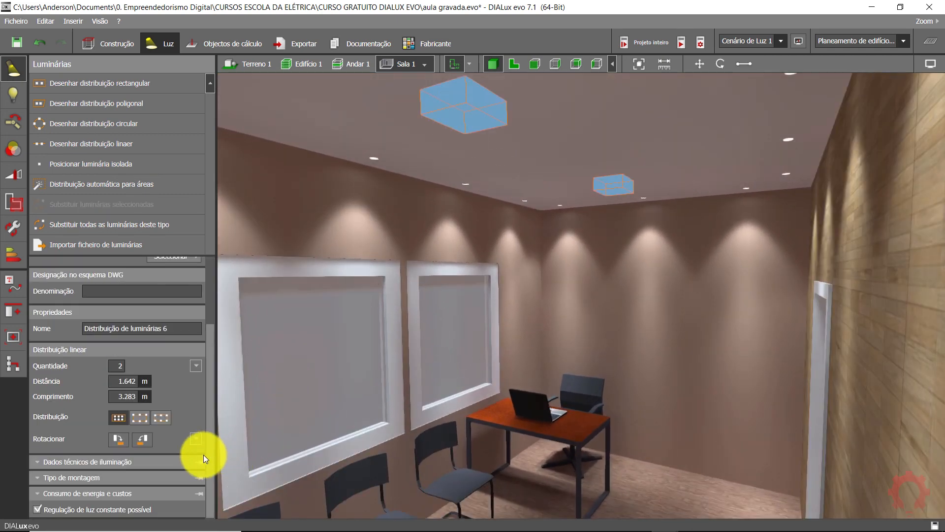
click(123, 489)
text(2.899)
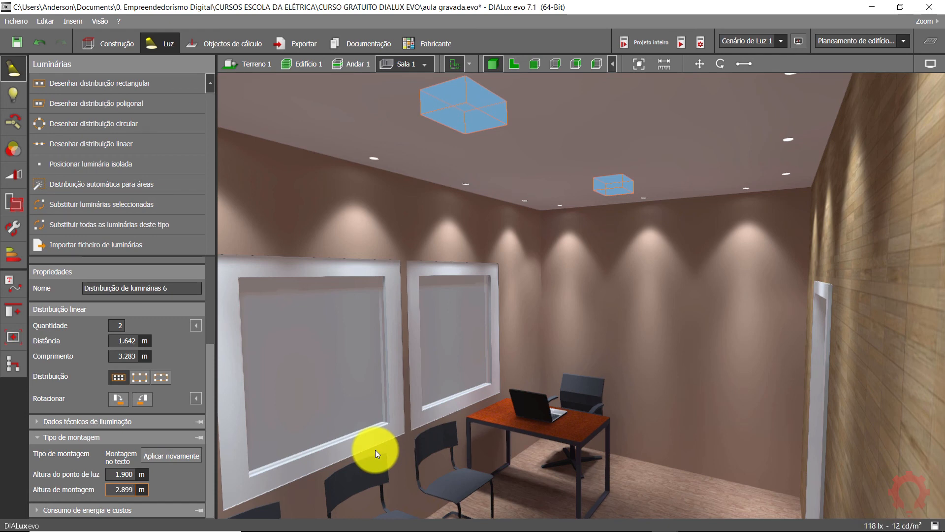
key(Return)
Deselect the arrangement and examine how the two square luminaires sit in Sala 1's ceiling from inside the room
scroll(375, 450, down, 4)
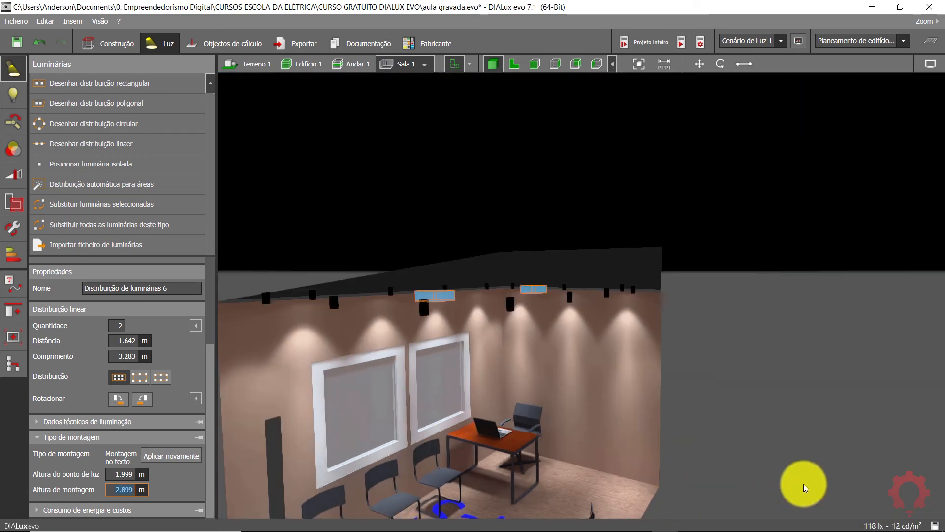
click(804, 483)
right_drag(489, 362, 480, 338)
scroll(419, 261, up, 7)
right_drag(438, 296, 465, 374)
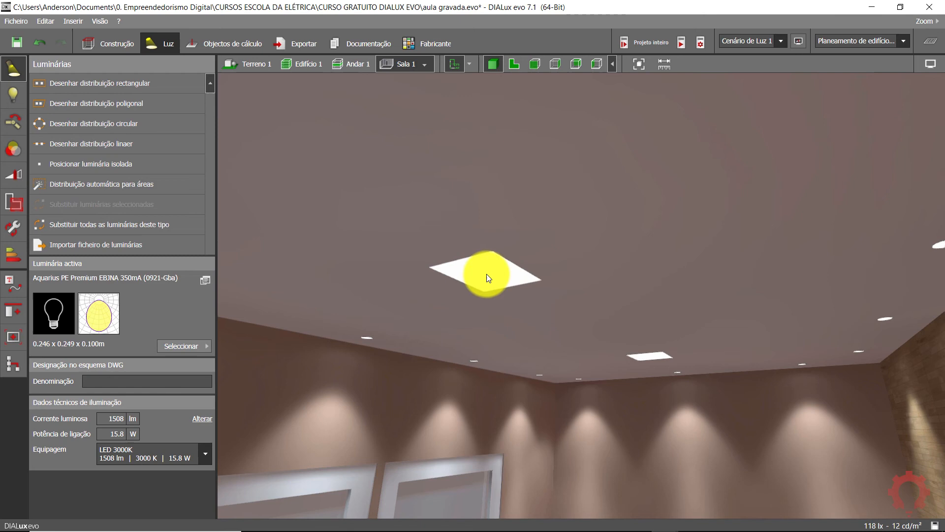
scroll(471, 318, down, 3)
middle_drag(481, 344, 468, 317)
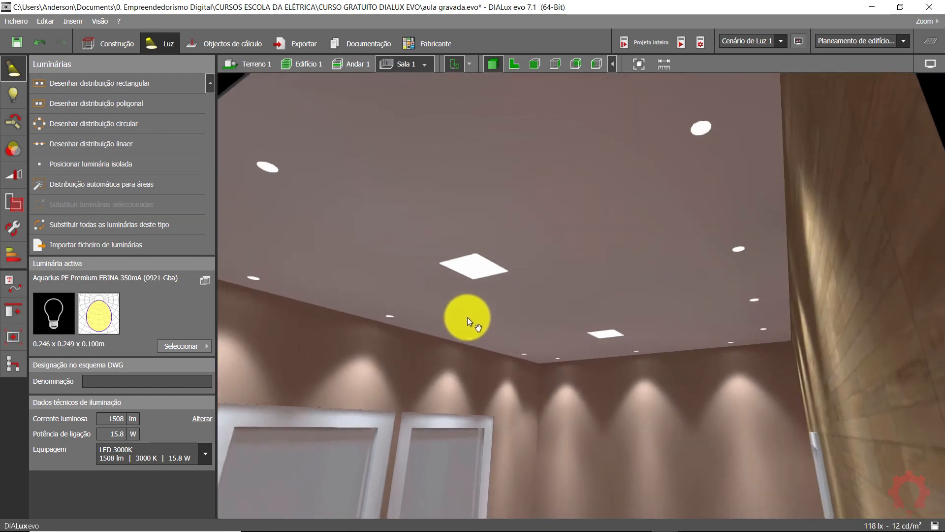
scroll(467, 316, up, 2)
scroll(467, 316, down, 5)
right_drag(489, 343, 513, 363)
right_drag(509, 312, 513, 308)
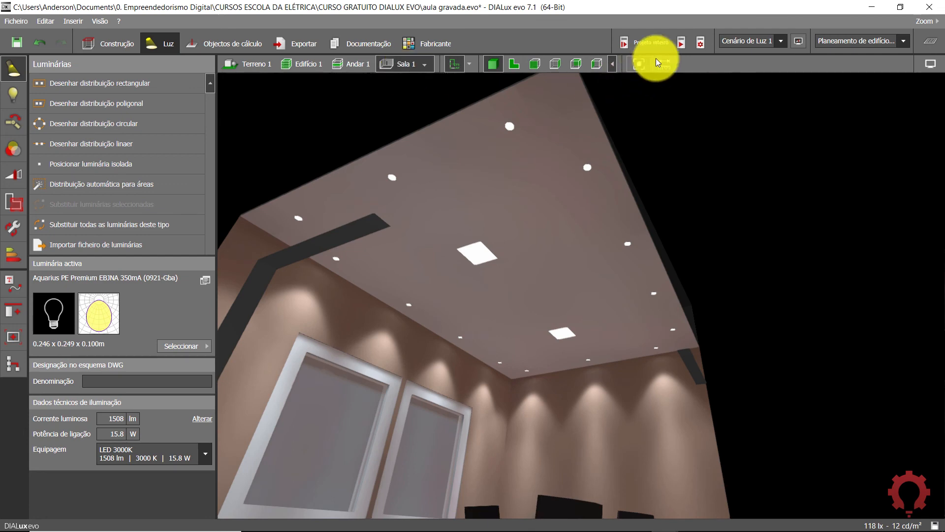
Calculate the lighting for the entire project and expand the result details of Plano de uso 1
click(637, 63)
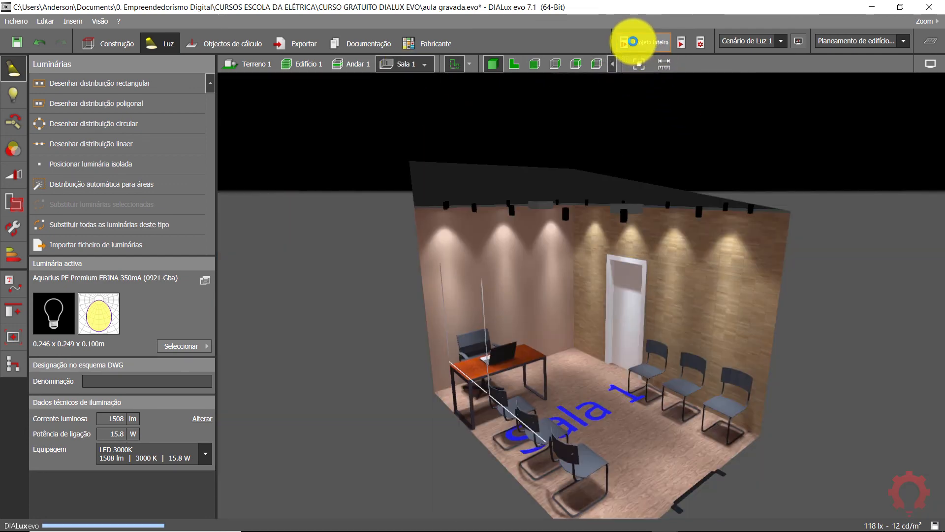
click(633, 41)
right_drag(637, 364, 761, 418)
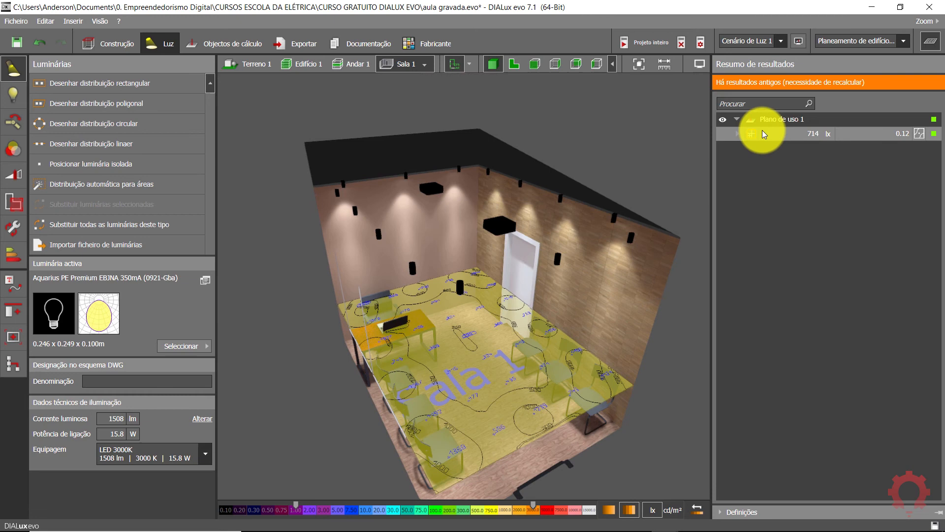
click(738, 137)
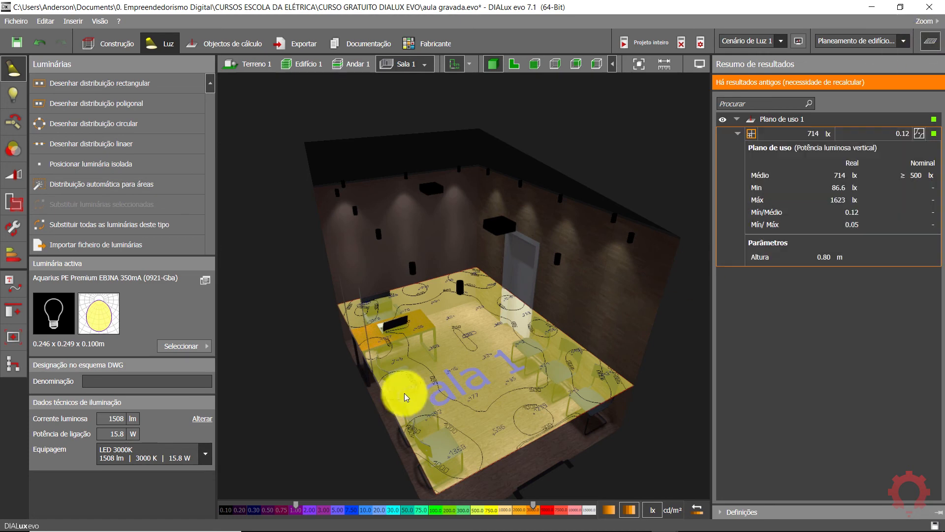
Examine Sala 1's desk, chairs and floor with the results summary hidden, and show the summary again
click(930, 41)
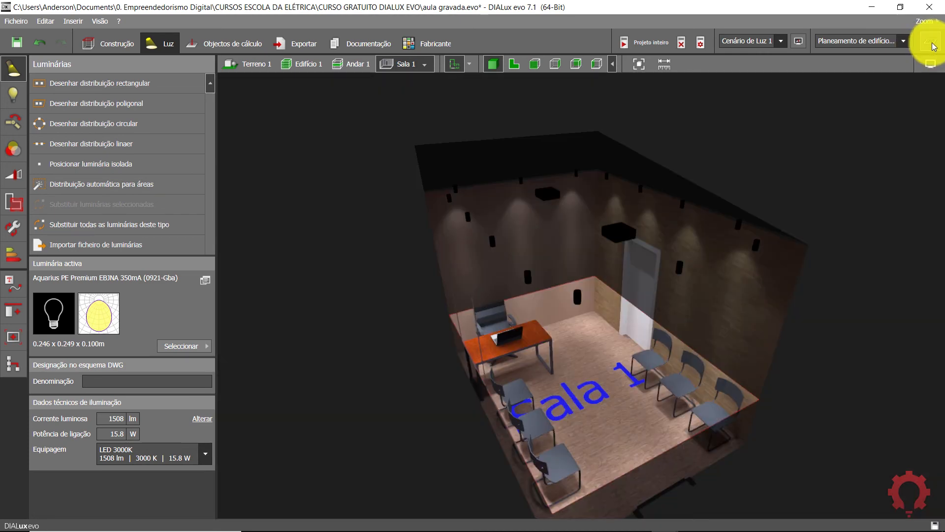
click(798, 261)
right_drag(848, 386, 831, 356)
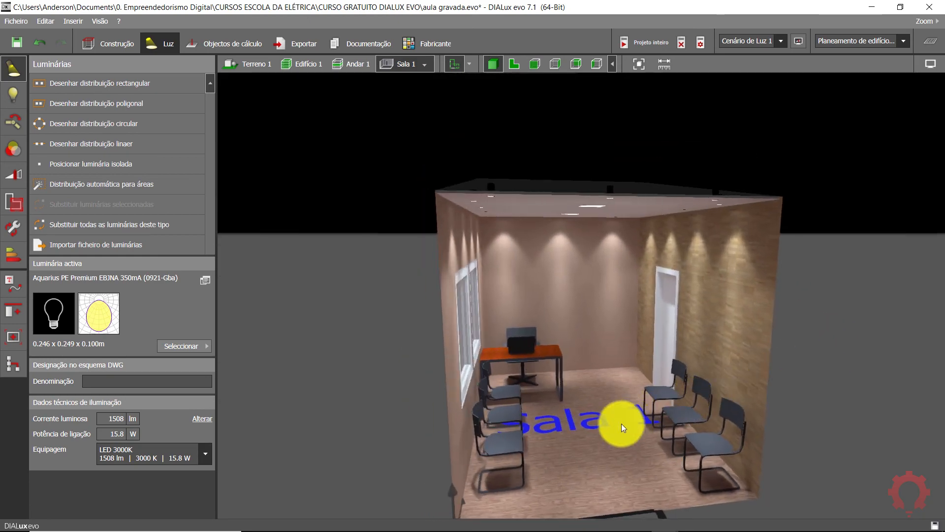
scroll(621, 423, up, 10)
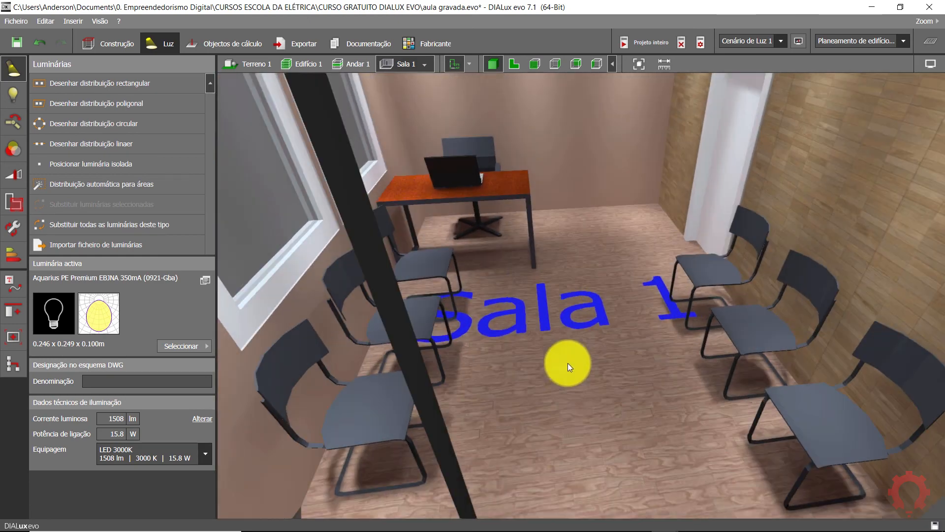
scroll(612, 382, down, 8)
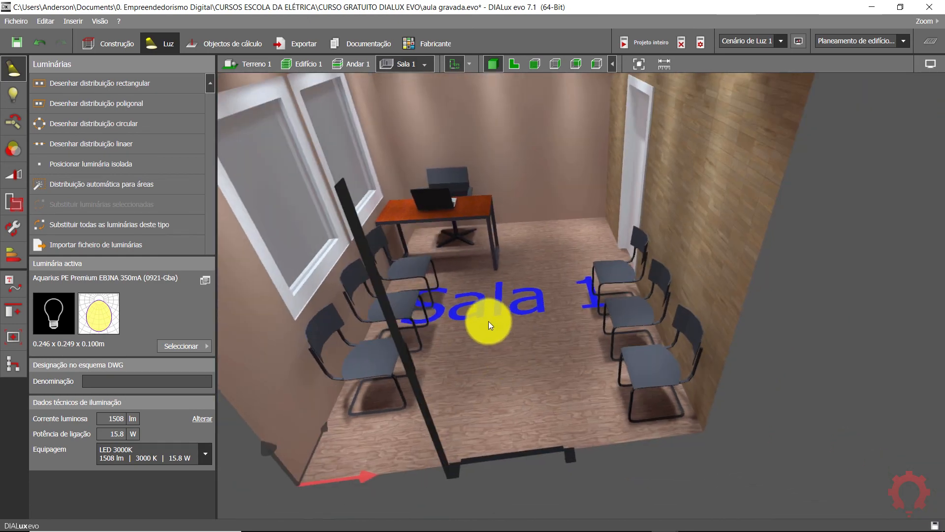
click(930, 41)
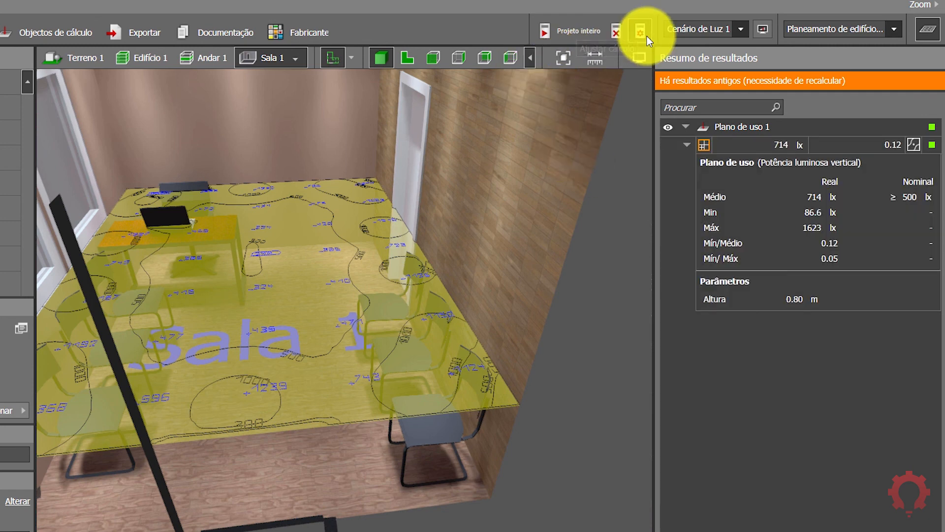
Review the calculation adjustment options, close them, and hide the results summary
click(640, 32)
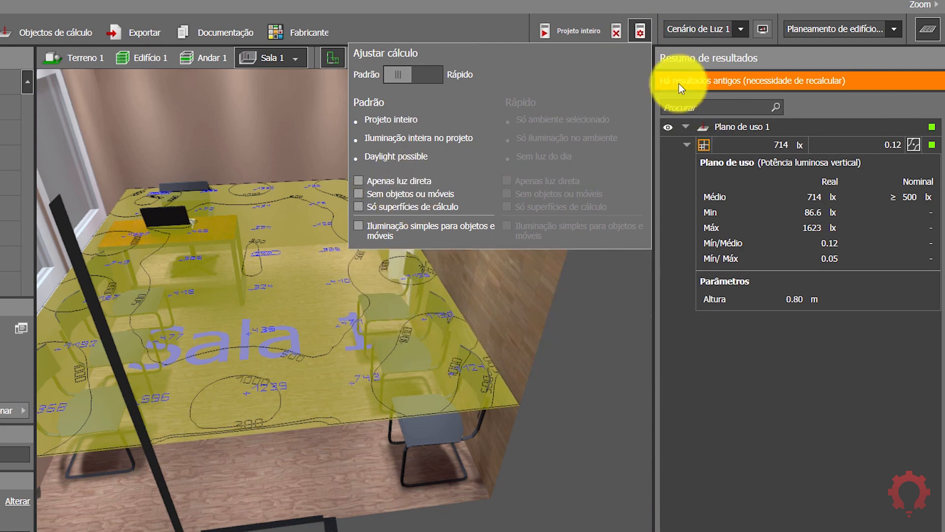
click(640, 33)
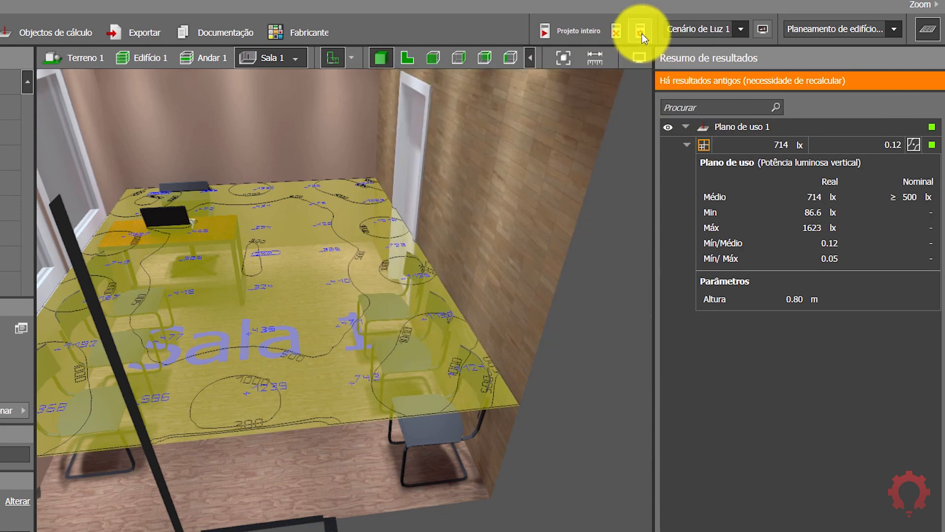
click(928, 29)
Examine the light distribution on Sala 1's walls, ceiling and furniture from several sides of the room
scroll(749, 343, down, 3)
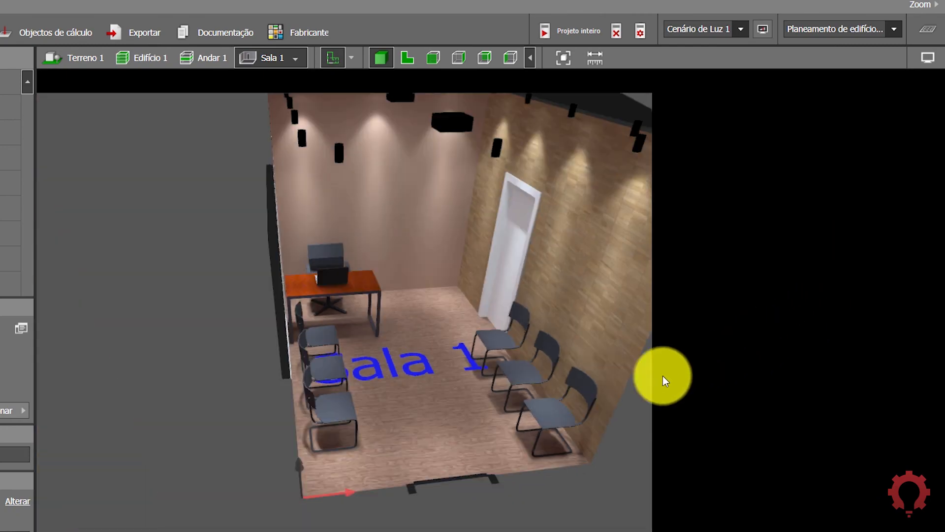
middle_drag(397, 383, 601, 456)
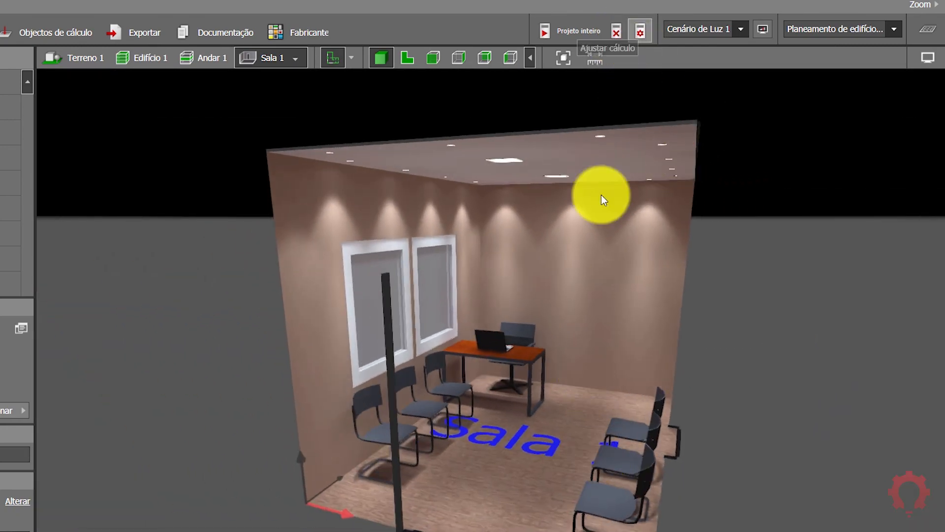
middle_drag(453, 470, 493, 458)
scroll(493, 458, up, 5)
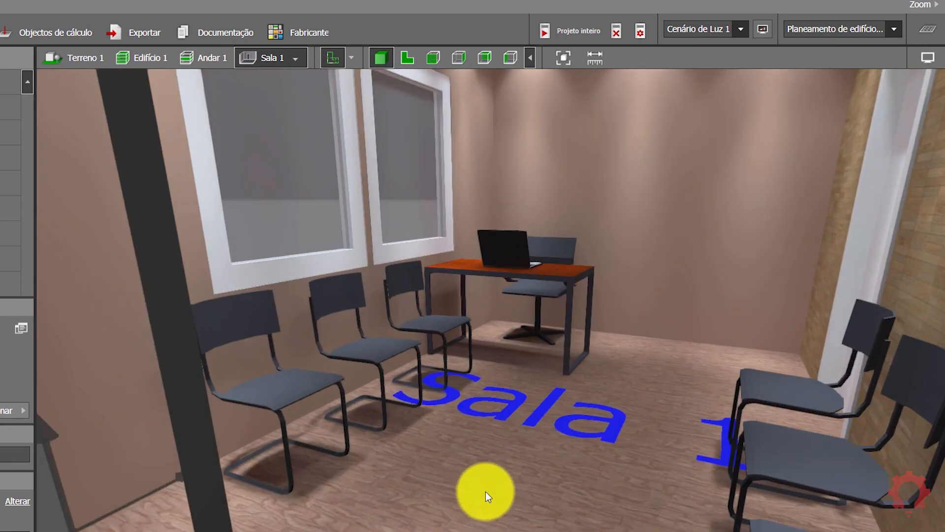
scroll(485, 491, down, 8)
right_drag(486, 491, 501, 436)
right_drag(590, 367, 615, 318)
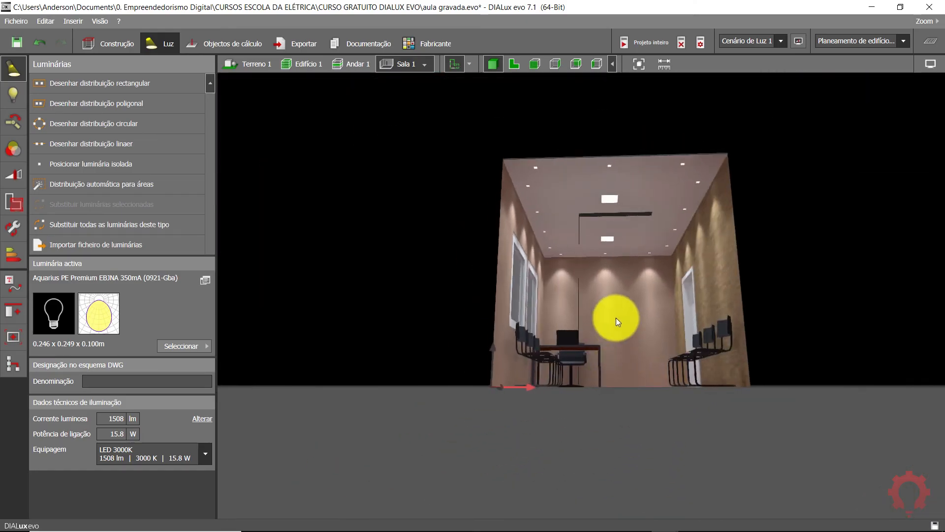
scroll(616, 317, up, 5)
scroll(577, 375, down, 4)
mouse_move(578, 378)
right_down()
mouse_move(613, 414)
mouse_move(633, 408)
mouse_move(738, 448)
mouse_move(596, 377)
right_up()
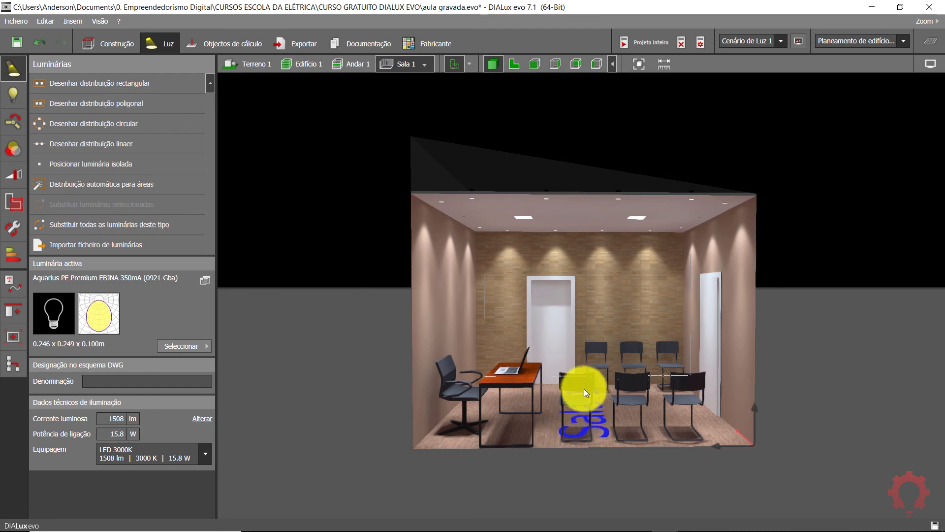
Save a new view of Sala 1 framing the wood-clad wall with the door, the three chairs and the spot lighting
scroll(580, 377, up, 3)
right_drag(569, 357, 580, 383)
scroll(572, 443, up, 5)
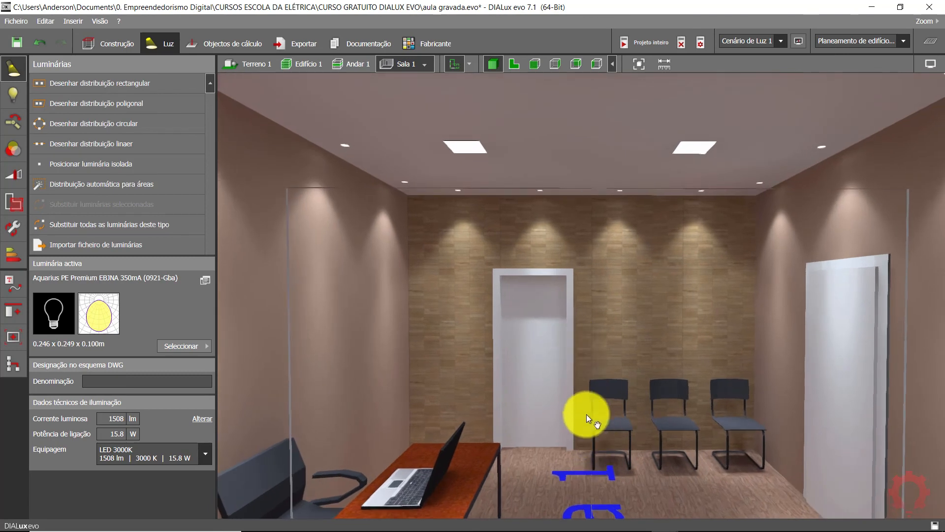
middle_drag(587, 414, 587, 384)
scroll(586, 427, up, 3)
scroll(590, 411, down, 4)
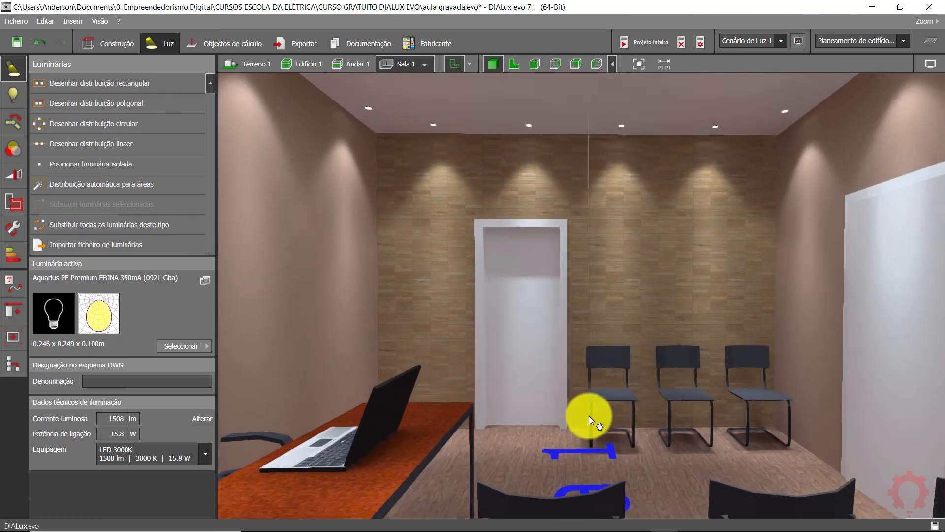
scroll(593, 423, up, 4)
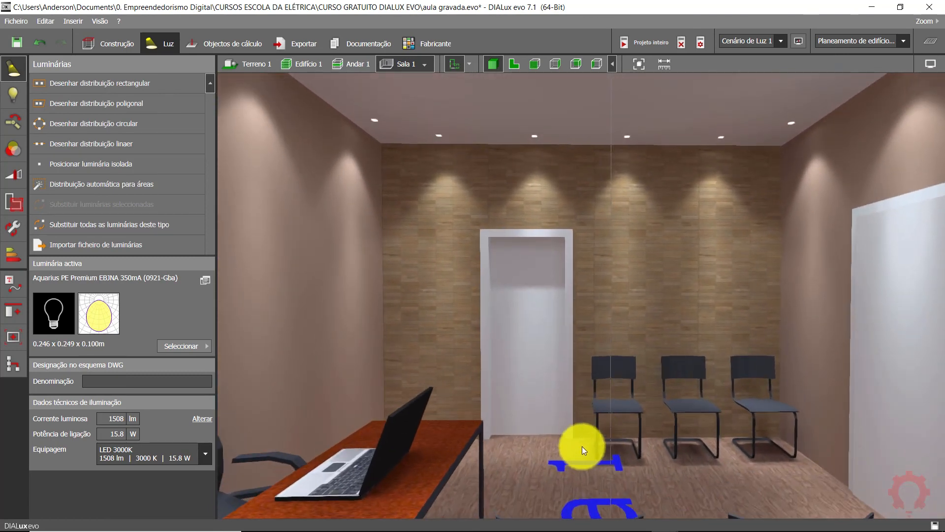
scroll(583, 427, up, 3)
middle_drag(598, 410, 627, 416)
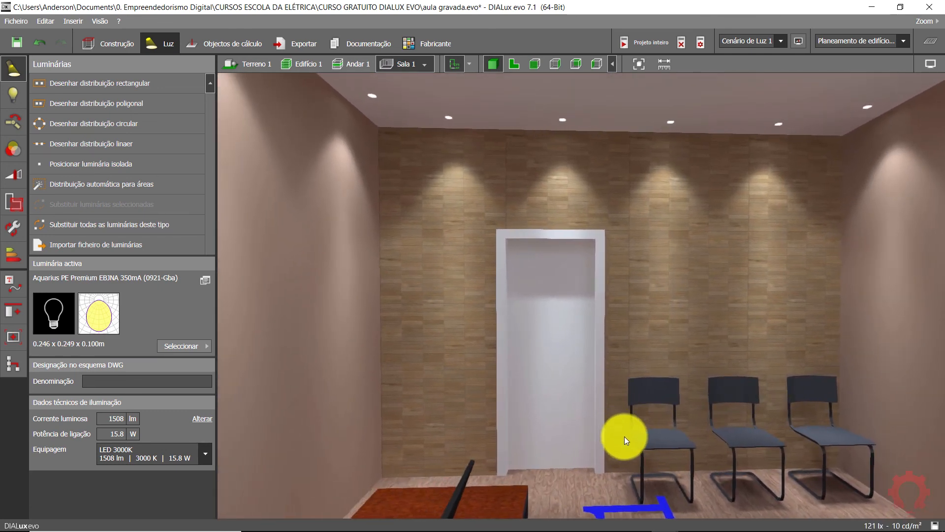
click(16, 336)
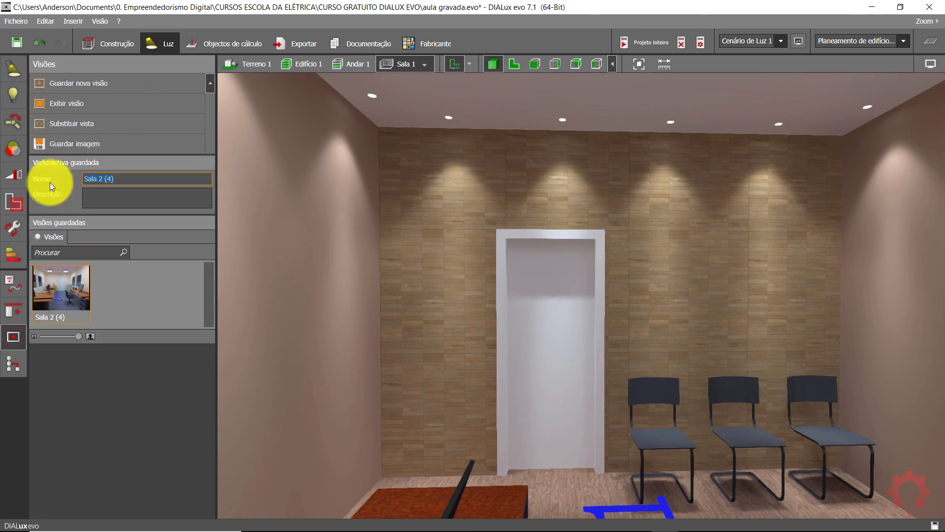
click(66, 84)
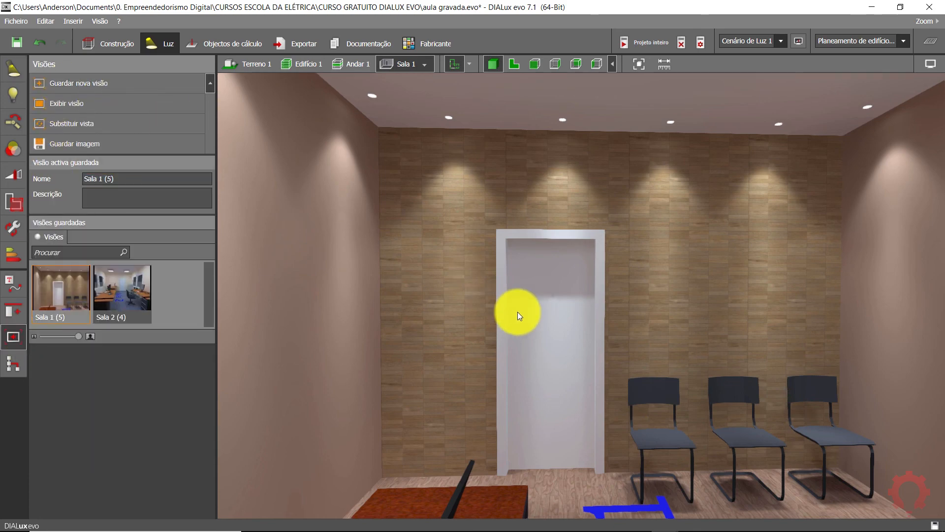
Examine Sala 1's window wall, desk area and wood-clad wall under the perimeter spots and central luminaires from different angles
scroll(518, 312, down, 6)
right_drag(633, 393, 556, 338)
middle_drag(556, 337, 563, 276)
right_drag(562, 276, 492, 344)
right_drag(496, 350, 551, 370)
scroll(527, 417, up, 2)
right_drag(540, 421, 582, 429)
click(521, 295)
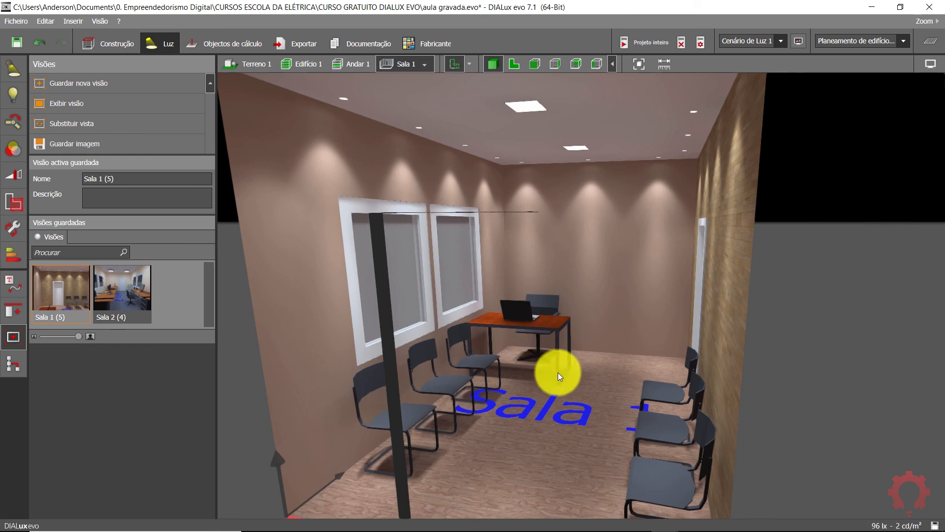
right_drag(557, 373, 544, 338)
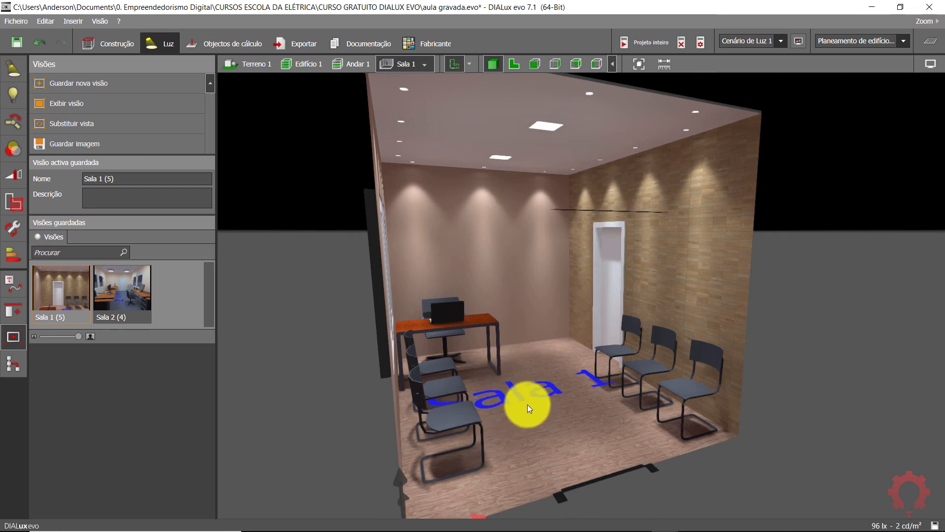
right_drag(521, 421, 577, 423)
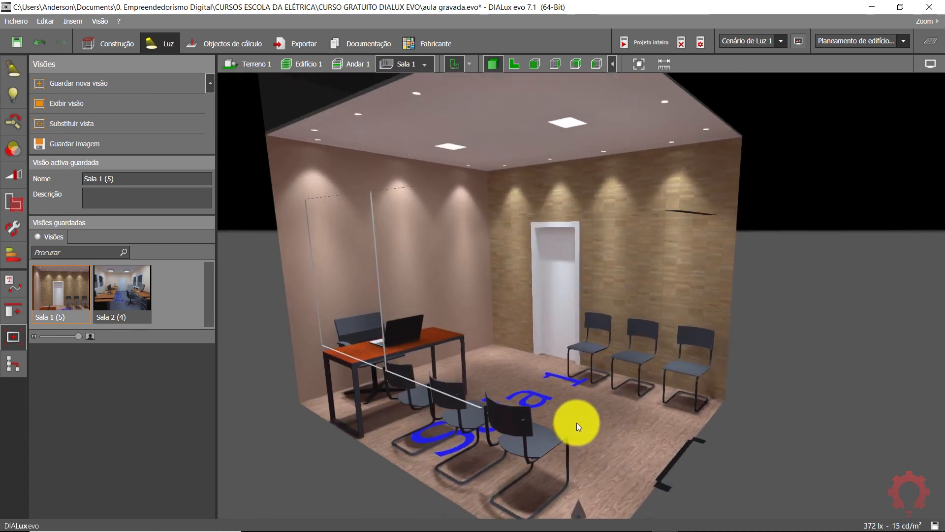